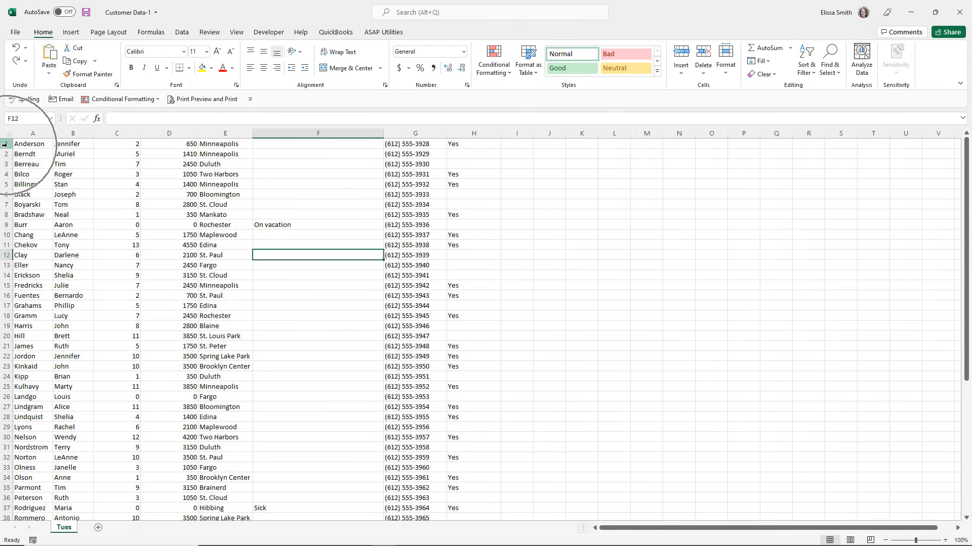
Insert a blank row above the first record of the customer list.
click(4, 145)
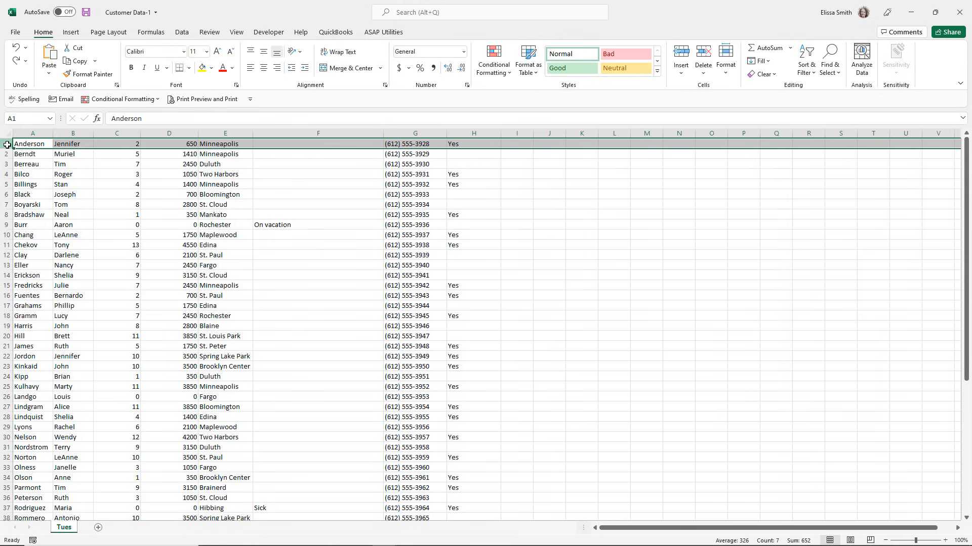
right_click(7, 145)
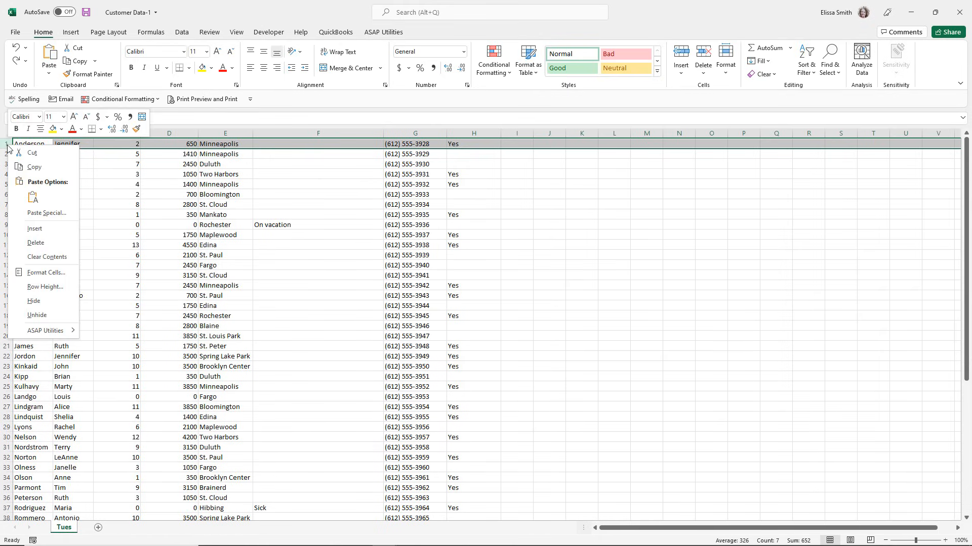
click(35, 229)
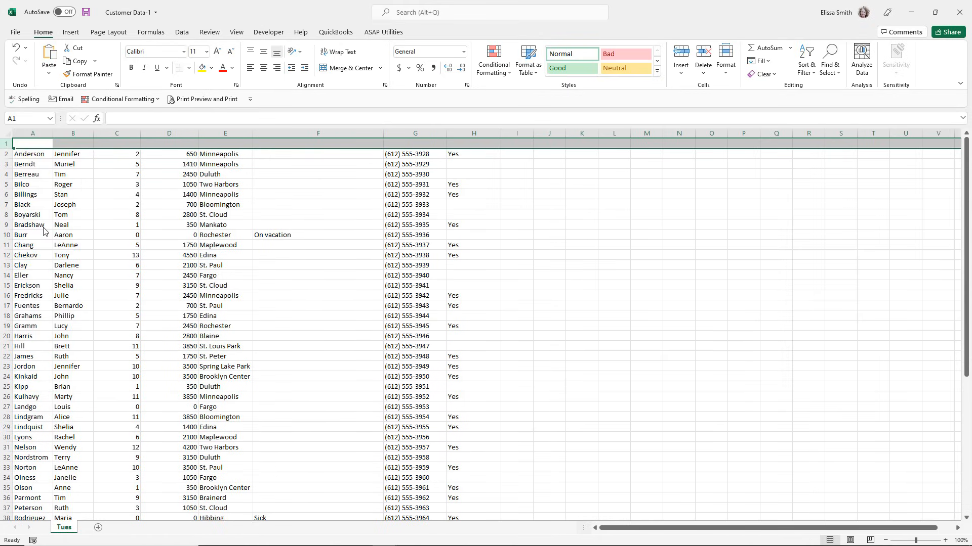
Enter the column headers Last in A1 and Name in B1.
click(40, 141)
text(Last)
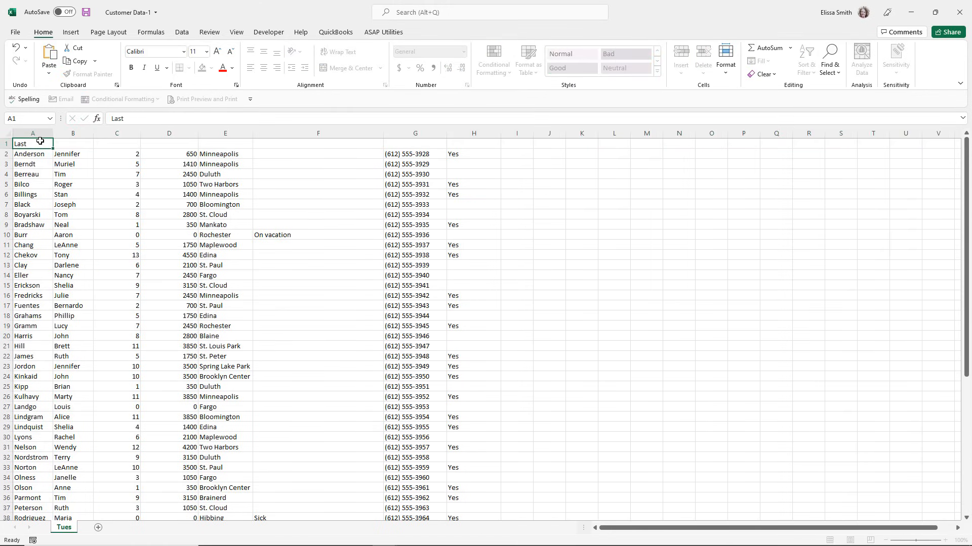
key(Tab)
text(Name)
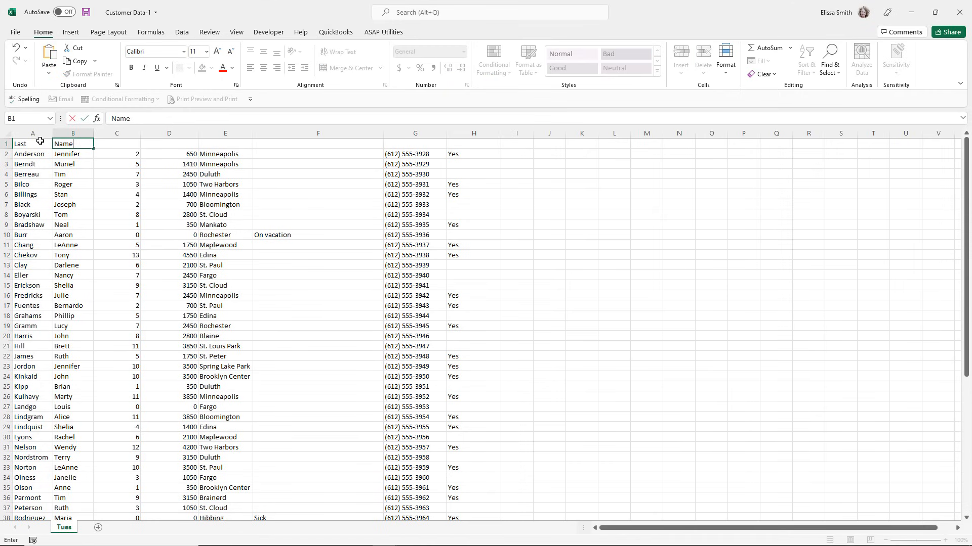
key(Tab)
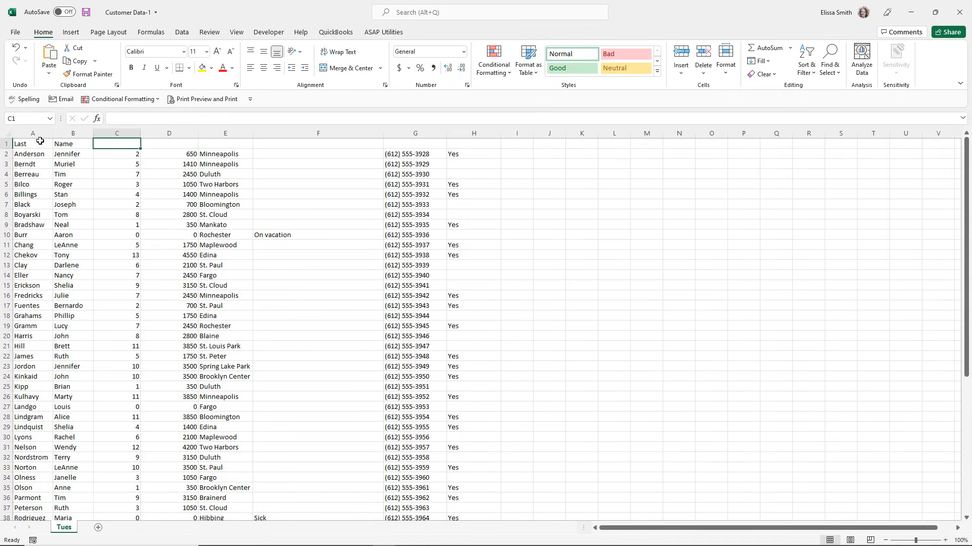
Enter the column header Bookings in C1.
text(Bookuing)
key(BackSpace)
key(BackSpace)
key(BackSpace)
key(BackSpace)
text(ings)
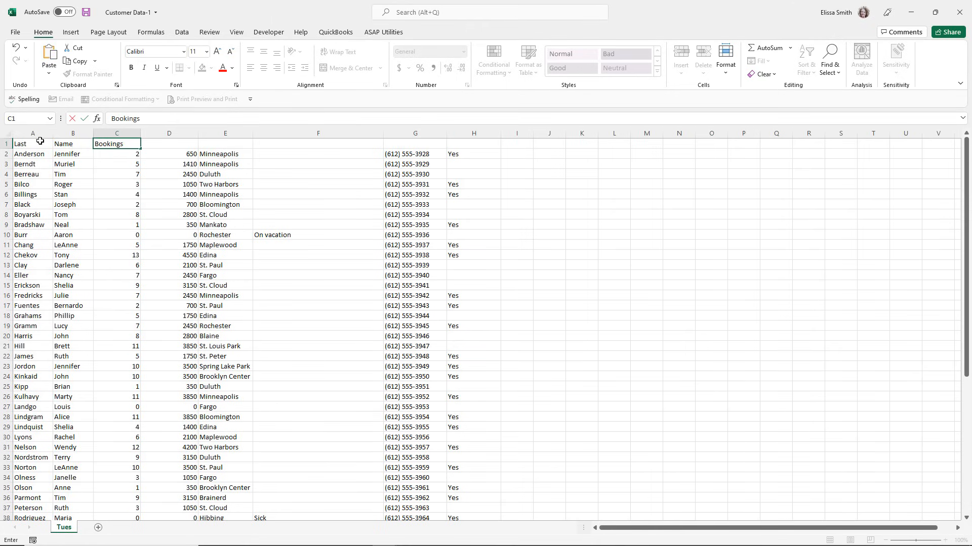
key(Tab)
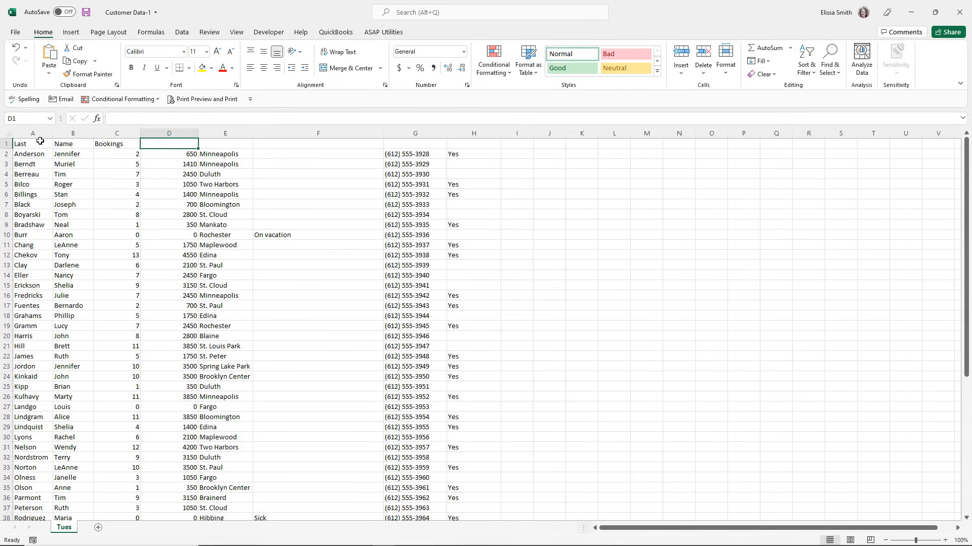
Enter the column headers Amount of Sales in D1 and Destinations in E1.
text(Amou)
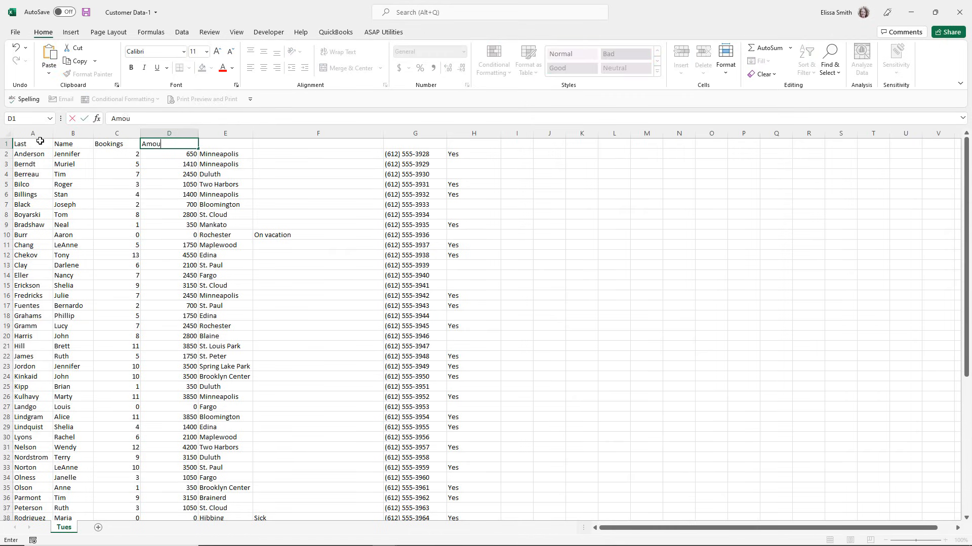
text(nt of Sales)
key(Tab)
text(Des)
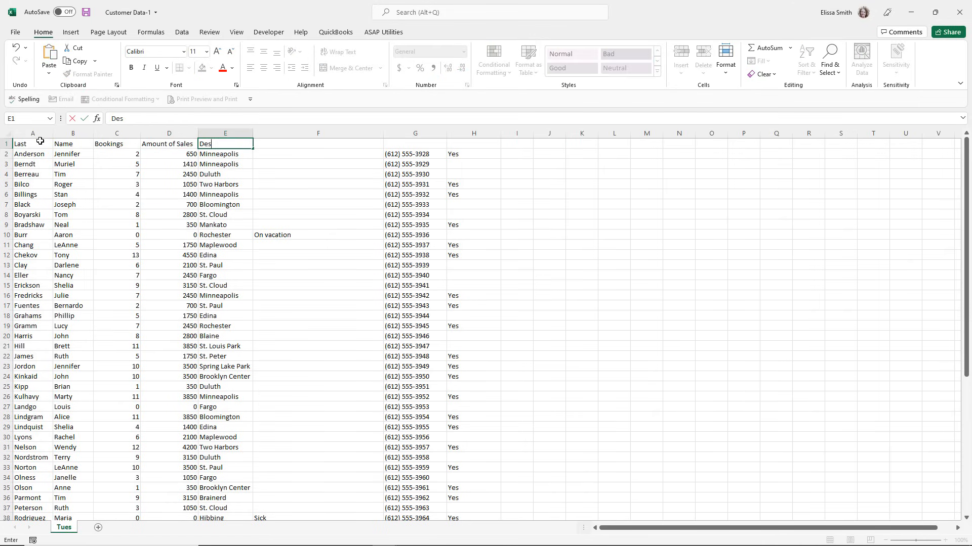
text(tinations)
key(Tab)
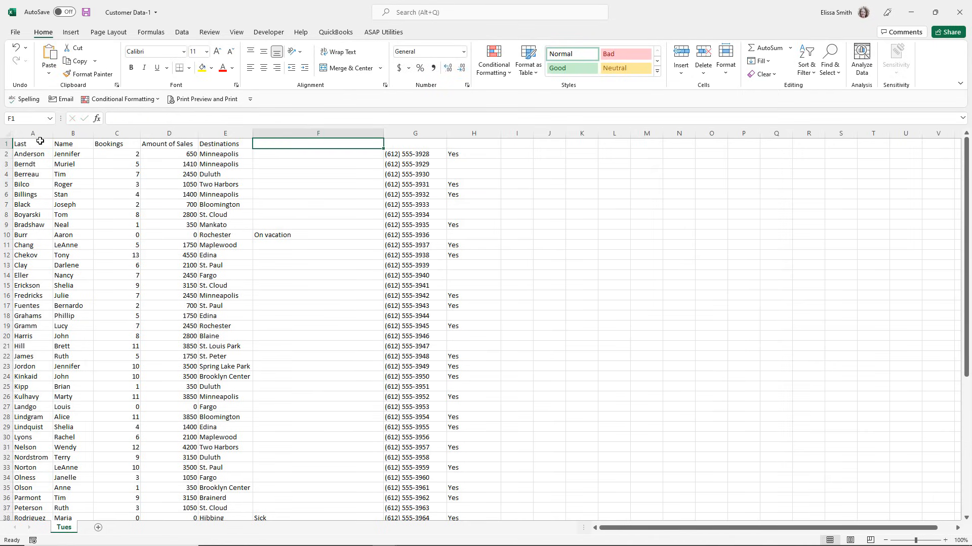
Enter the column headers Customer Comments in F1 and Phone in G1.
text(Customer Comments)
key(Tab)
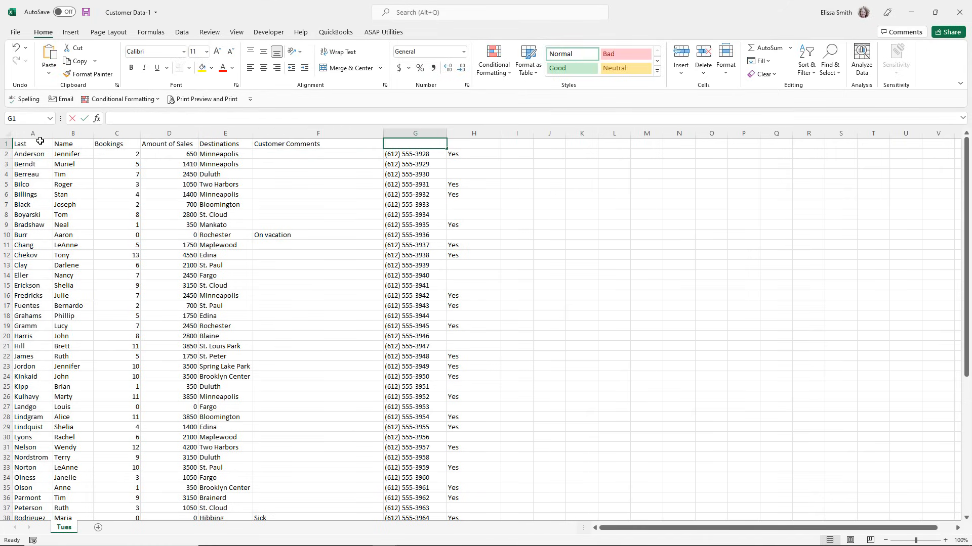
text(Phone)
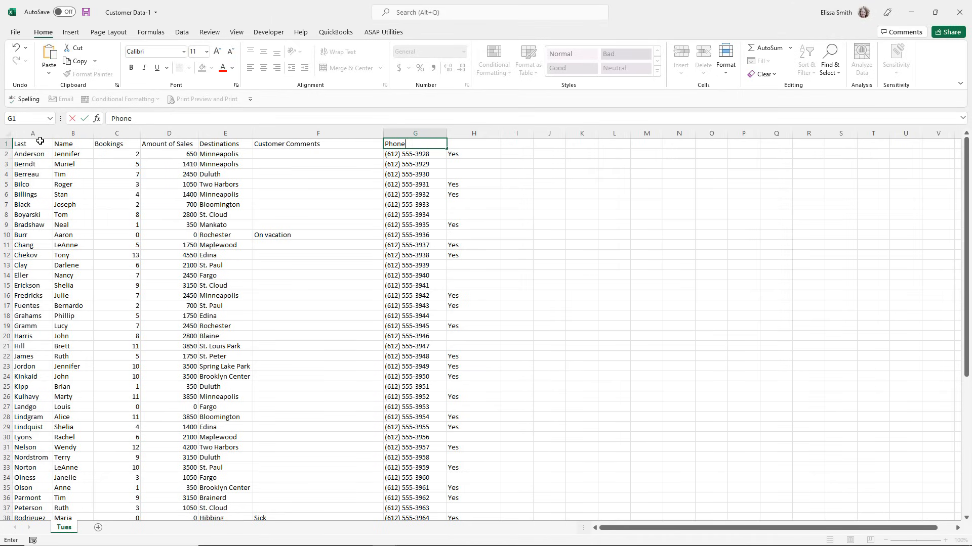
click(405, 145)
Enter the column header Commision Paid in H1.
click(469, 142)
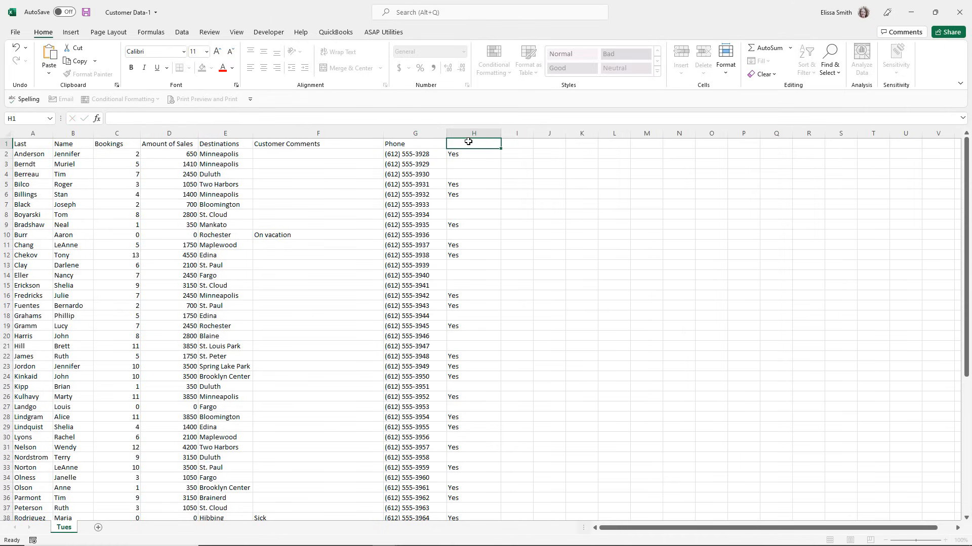
text(Commision Paid)
key(Return)
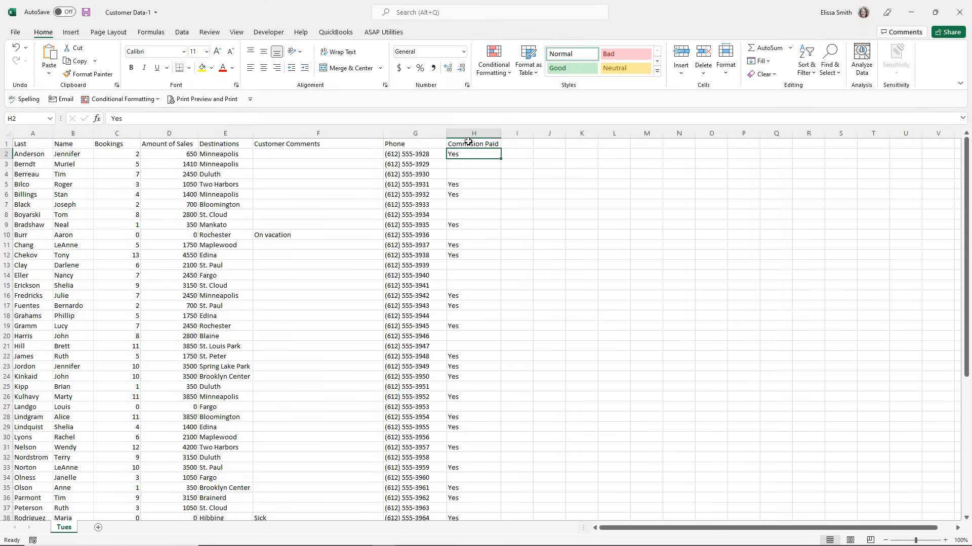
Make the whole header row bold.
click(7, 143)
key(ctrl+b)
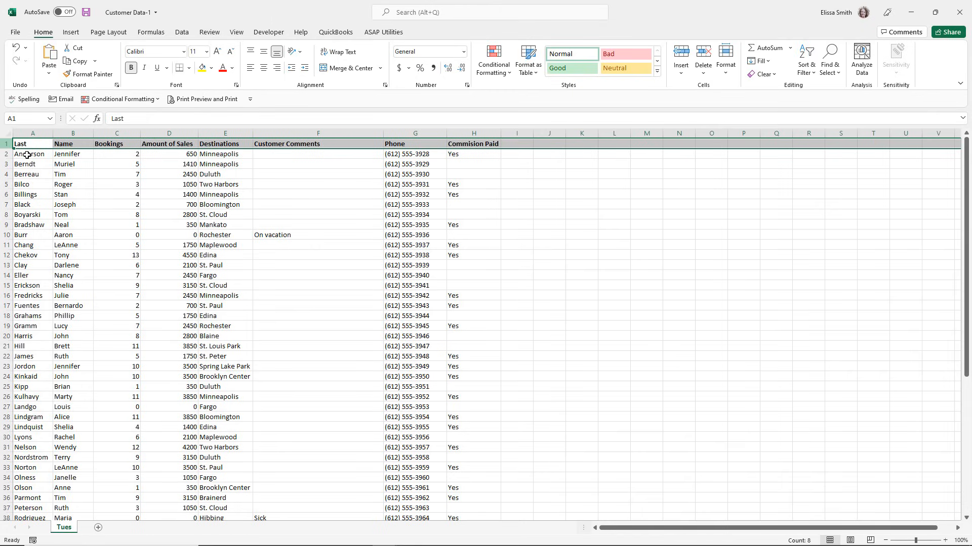
click(93, 186)
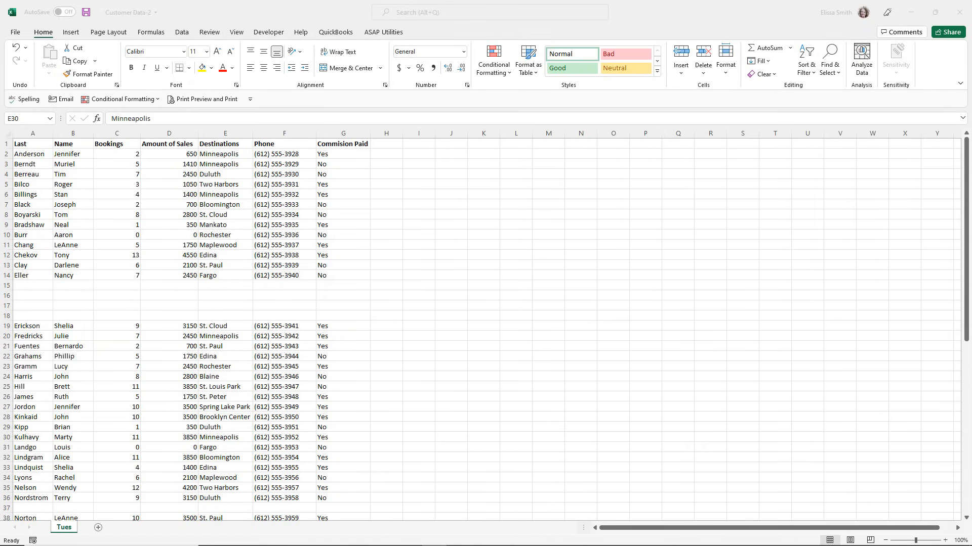
Examine the Customer Data-2 list for blank rows between the records.
click(41, 283)
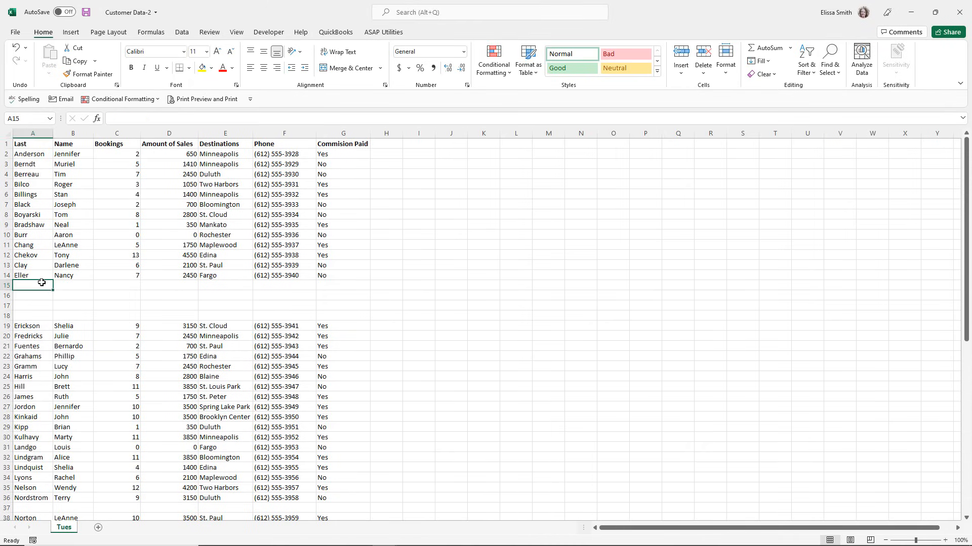
scroll(41, 282, down, 9)
scroll(41, 282, up, 9)
drag(26, 248, 54, 243)
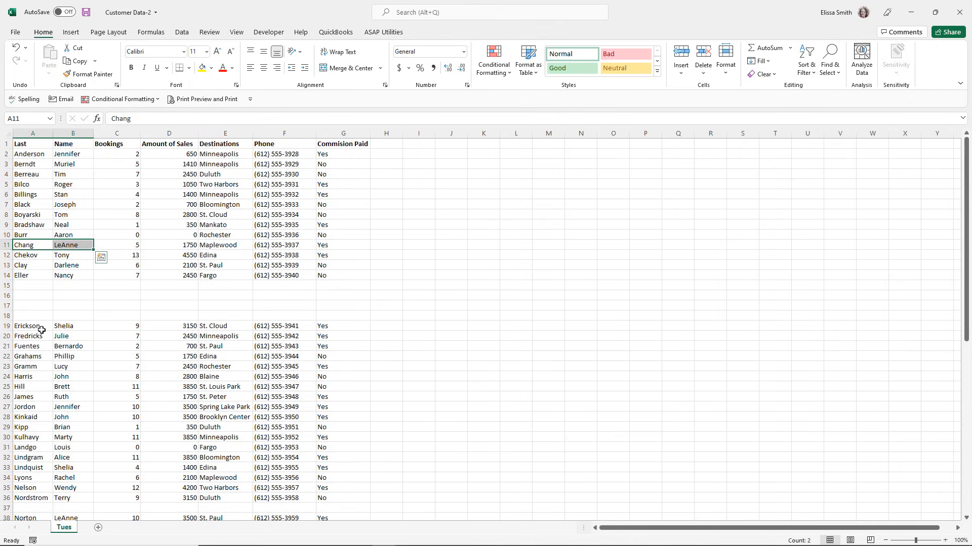
click(116, 283)
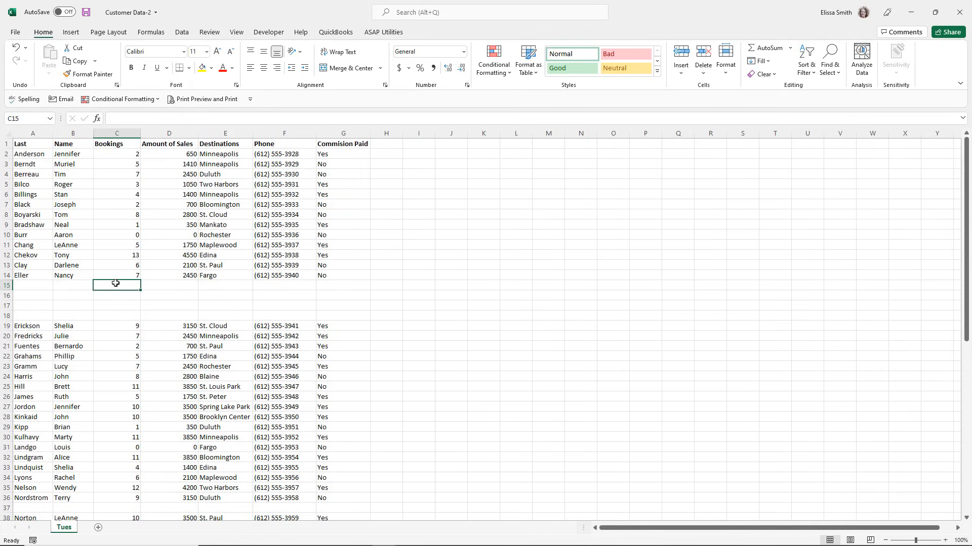
drag(7, 284, 7, 315)
click(41, 306)
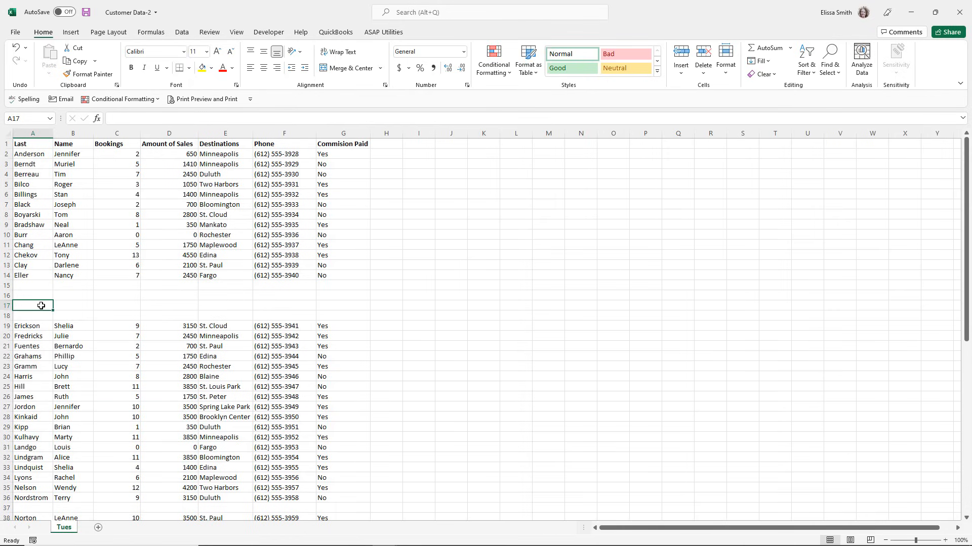
Select every blank cell in the customer list with Go To Special and delete them, shifting the cells up.
click(79, 257)
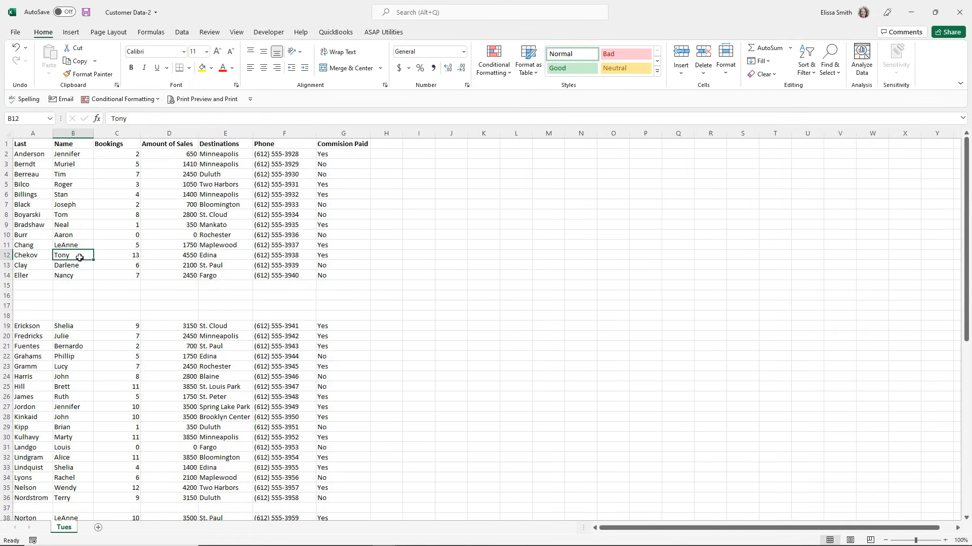
key(ctrl+g)
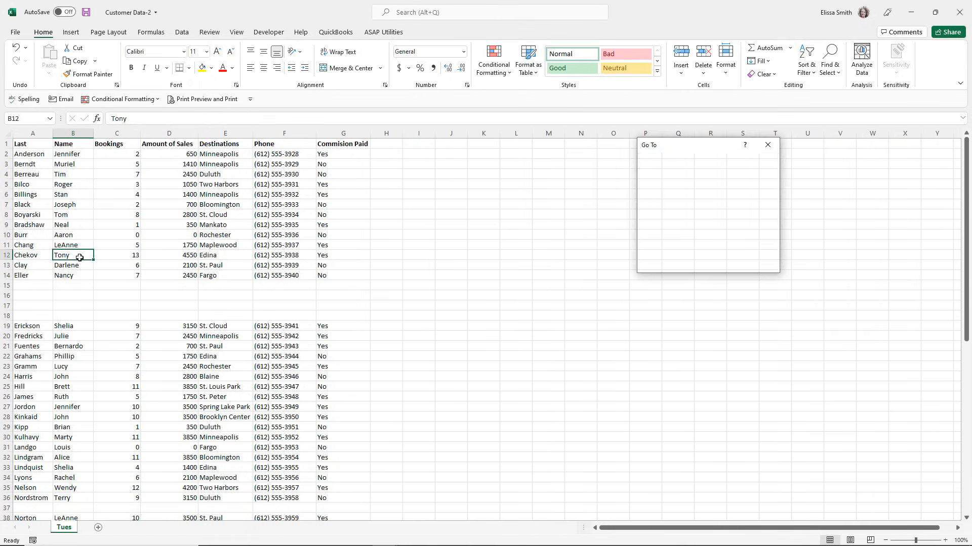
drag(672, 148, 471, 135)
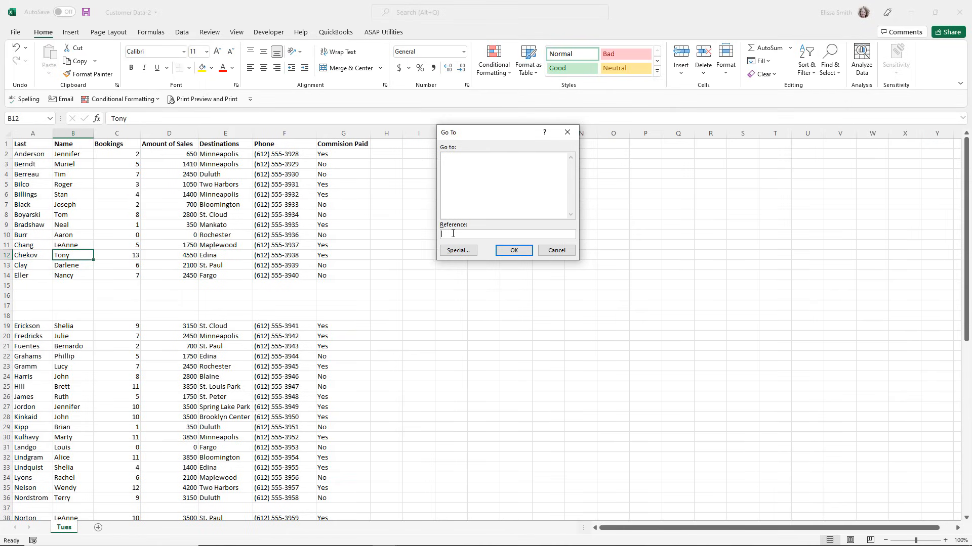
click(456, 253)
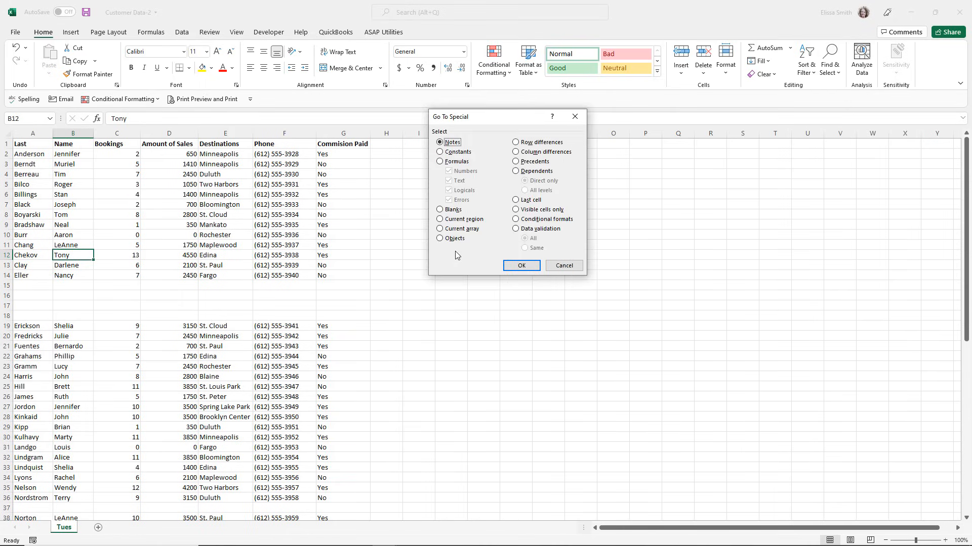
click(439, 209)
click(529, 265)
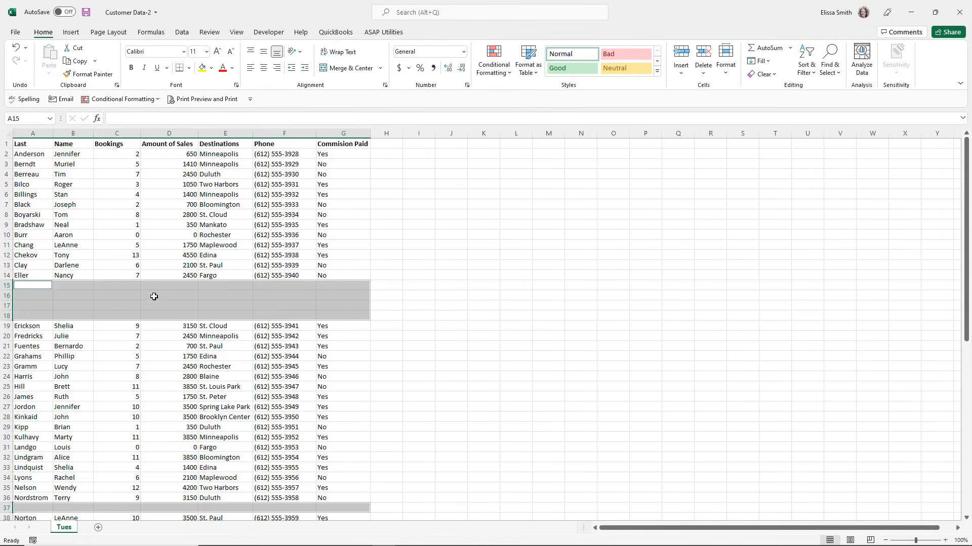
scroll(146, 303, down, 3)
scroll(142, 314, down, 4)
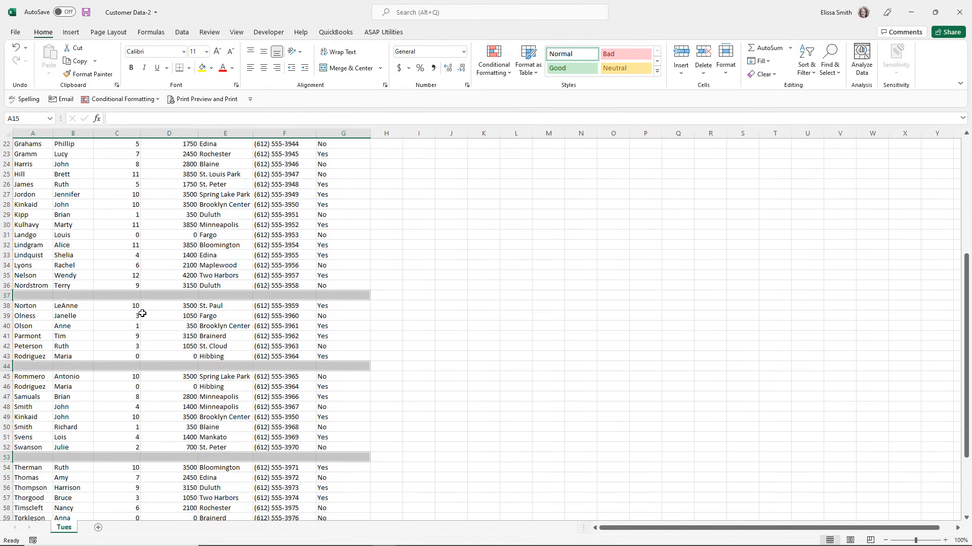
scroll(142, 313, down, 4)
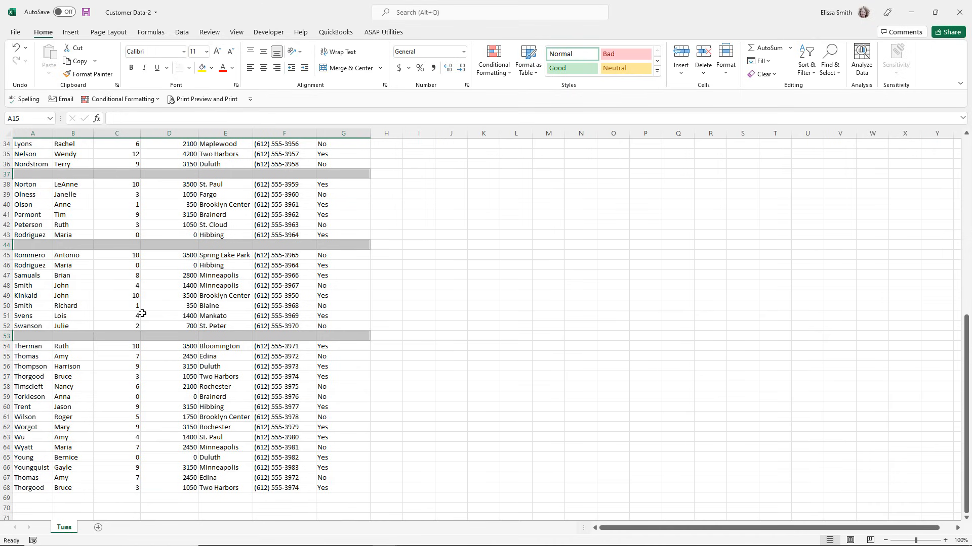
scroll(142, 314, up, 11)
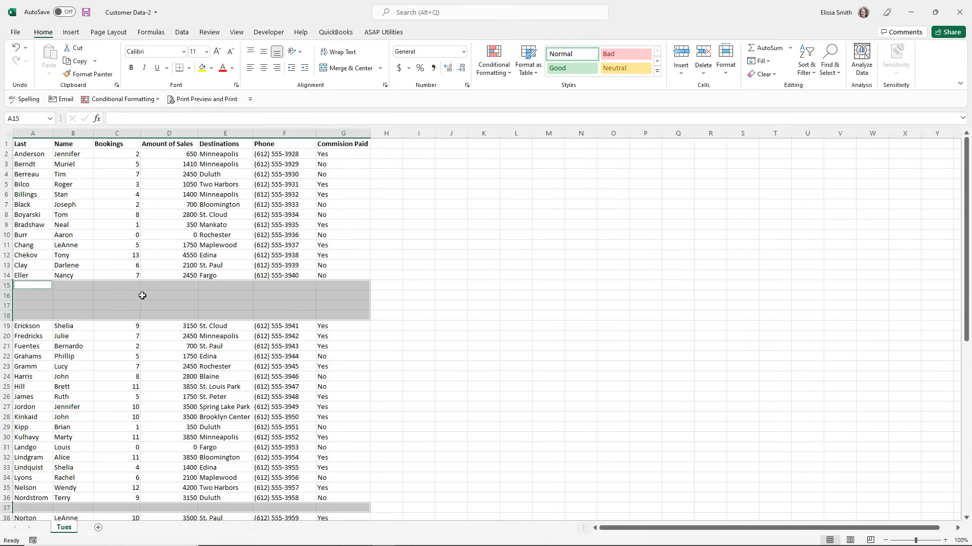
right_click(142, 296)
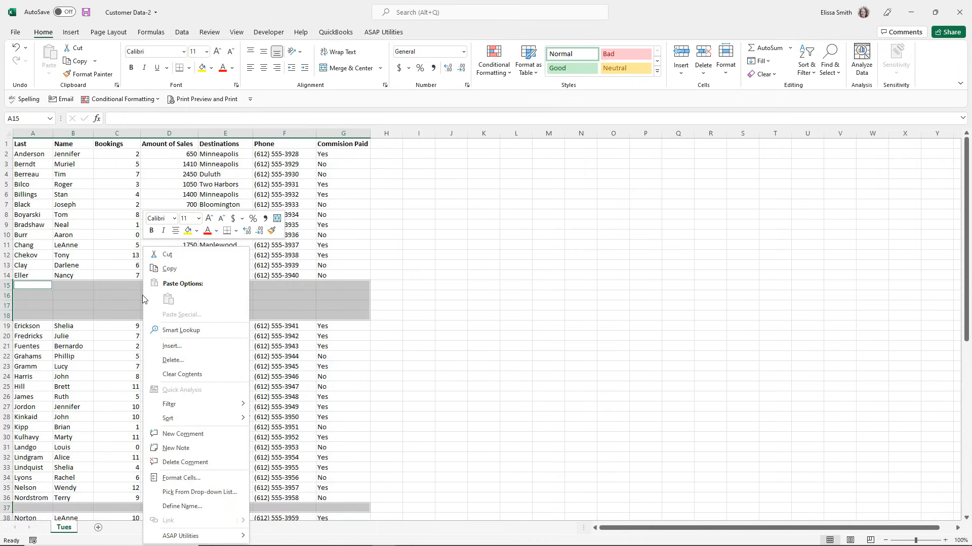
click(184, 360)
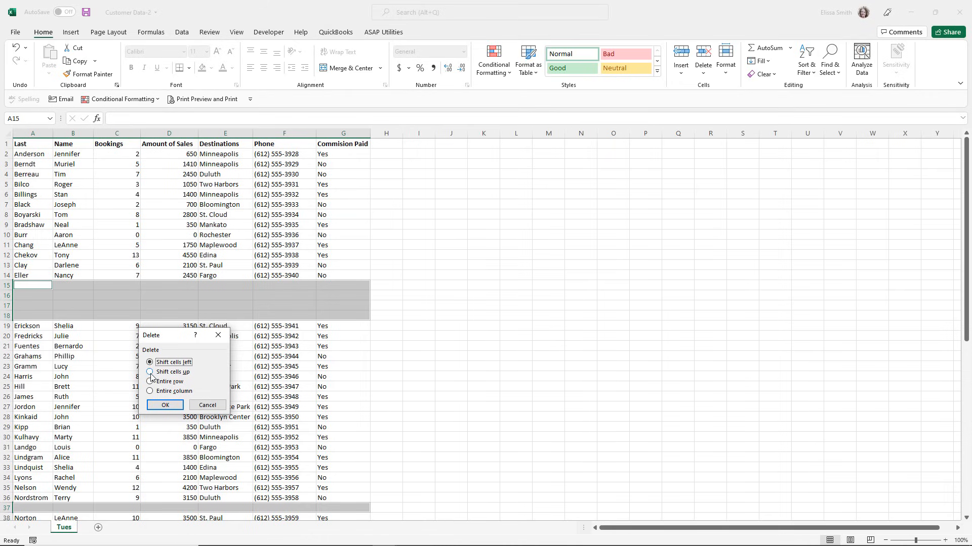
click(150, 373)
click(165, 406)
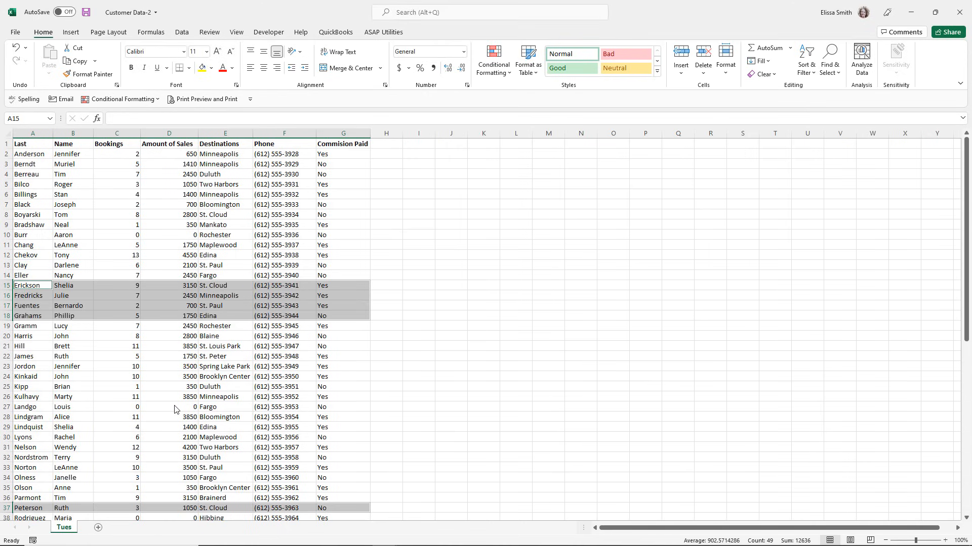
click(111, 357)
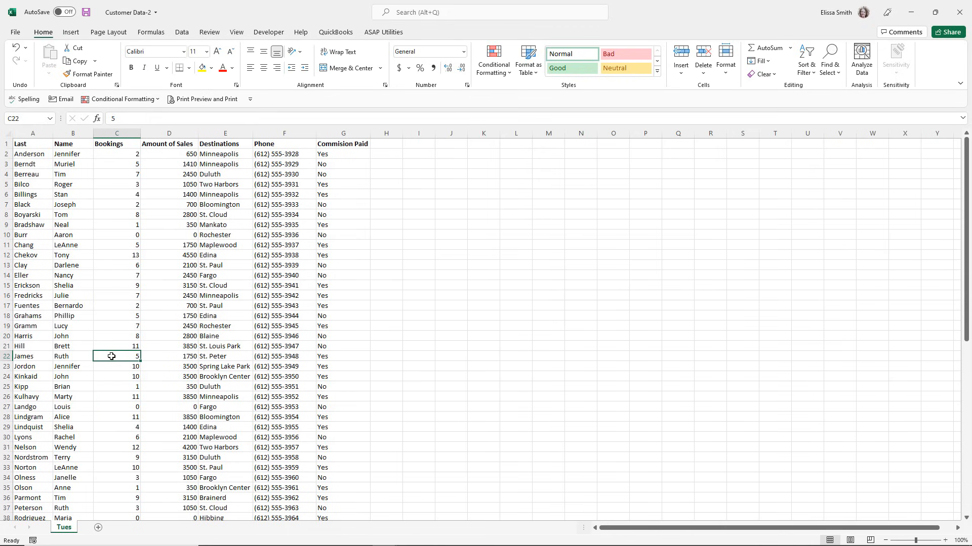
scroll(112, 356, down, 9)
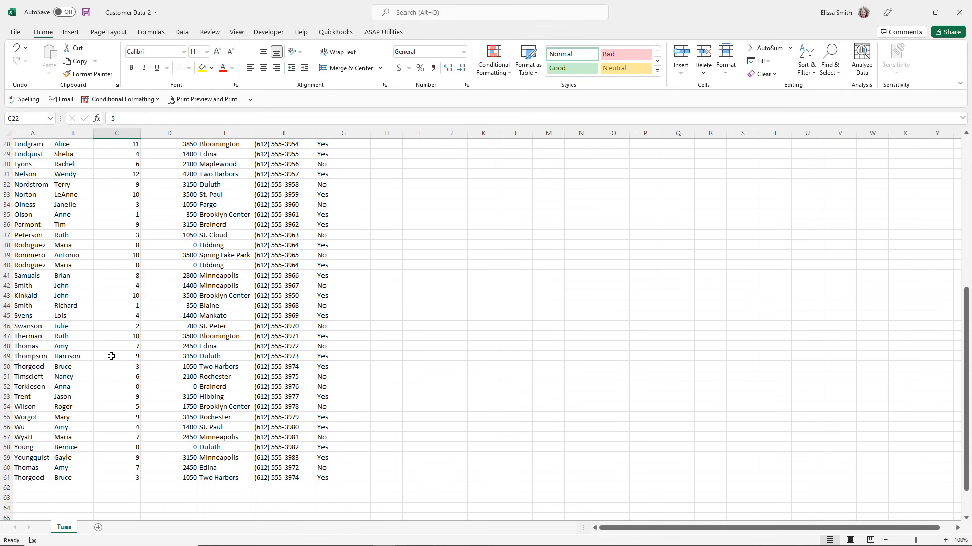
scroll(112, 357, up, 9)
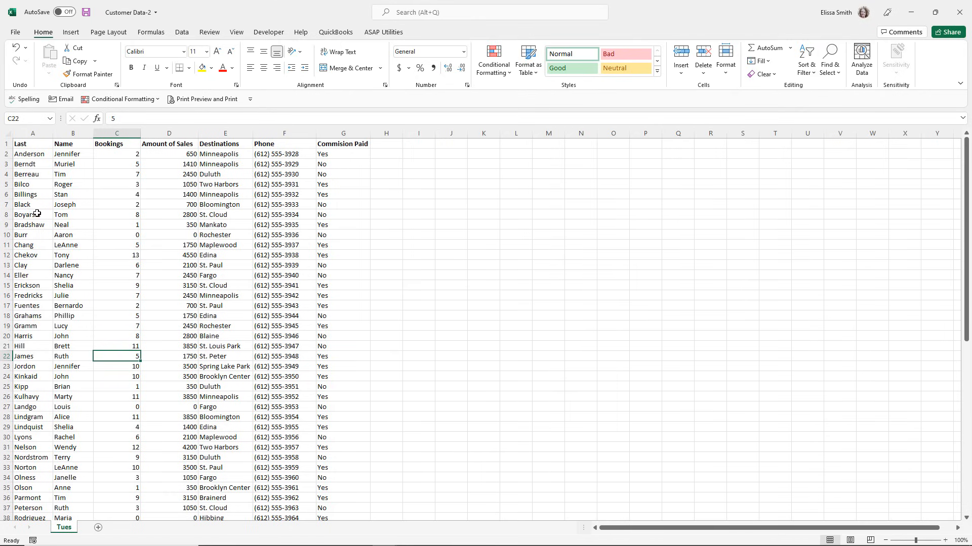
Remove duplicate records from the customer list by comparing all columns, with the first row treated as headers, and check the remaining rows.
click(160, 216)
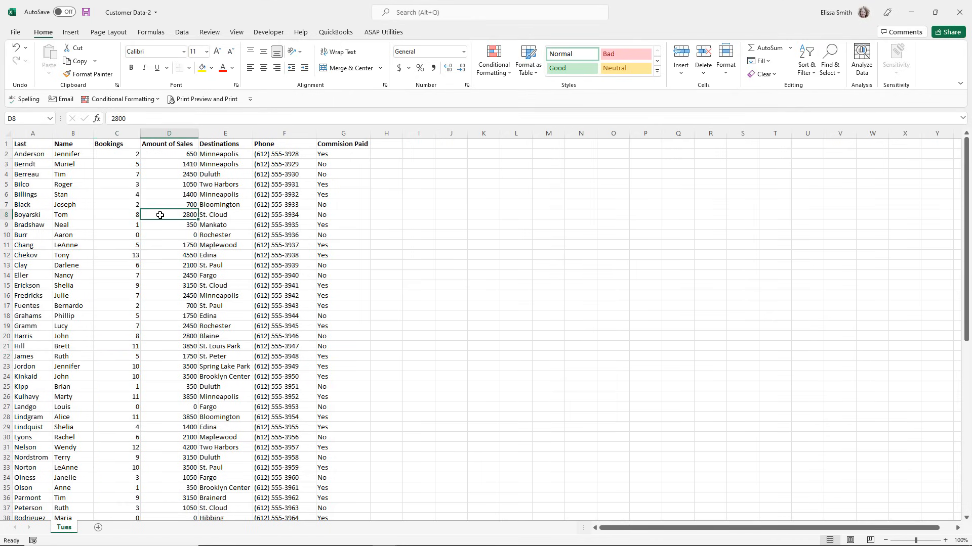
click(494, 194)
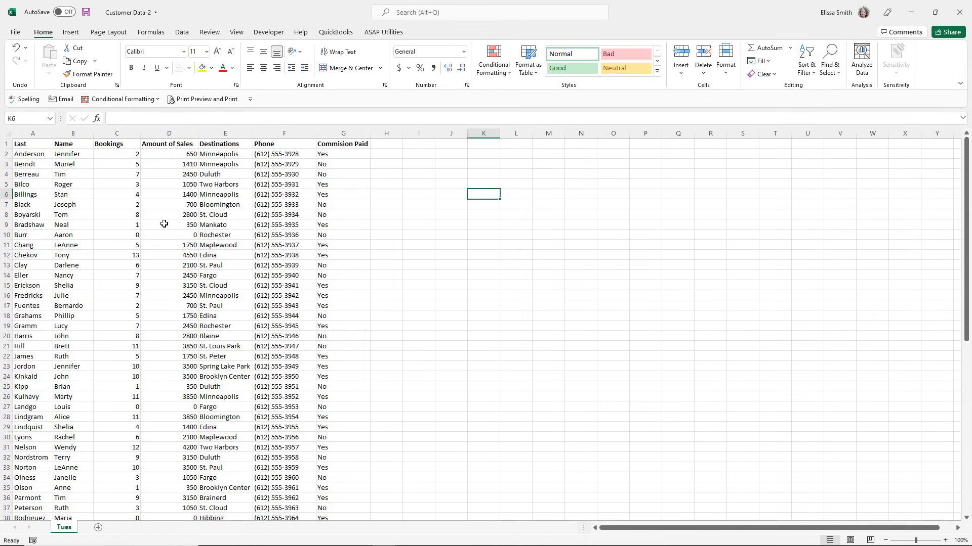
click(148, 226)
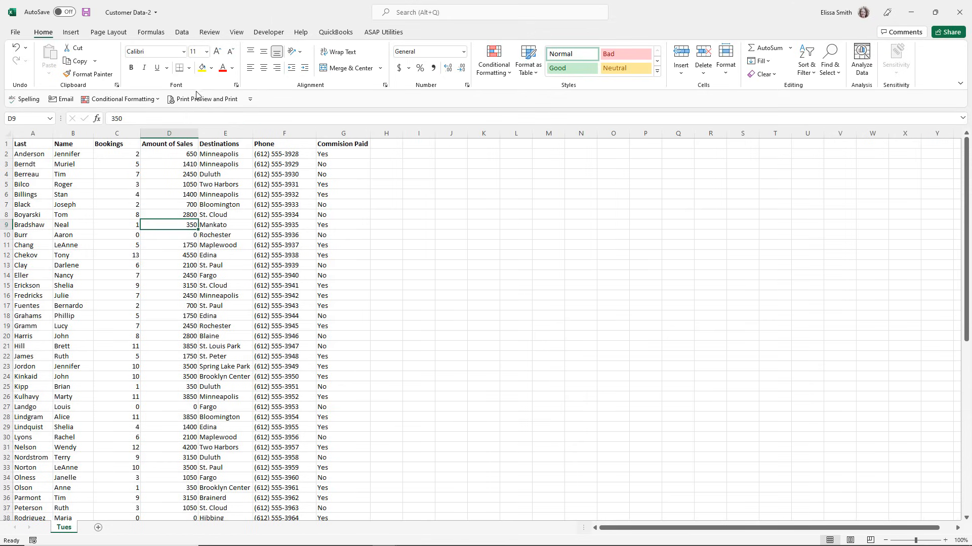
click(181, 33)
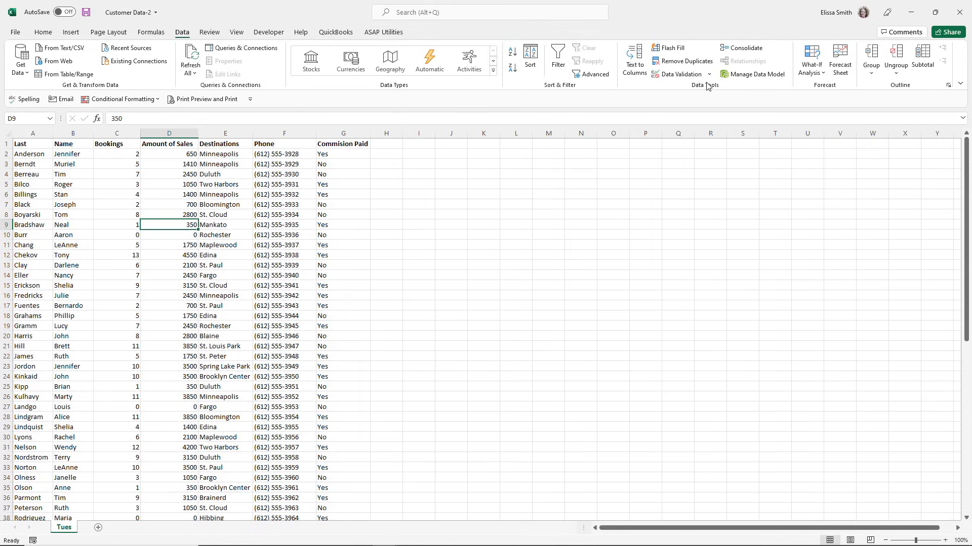
click(680, 64)
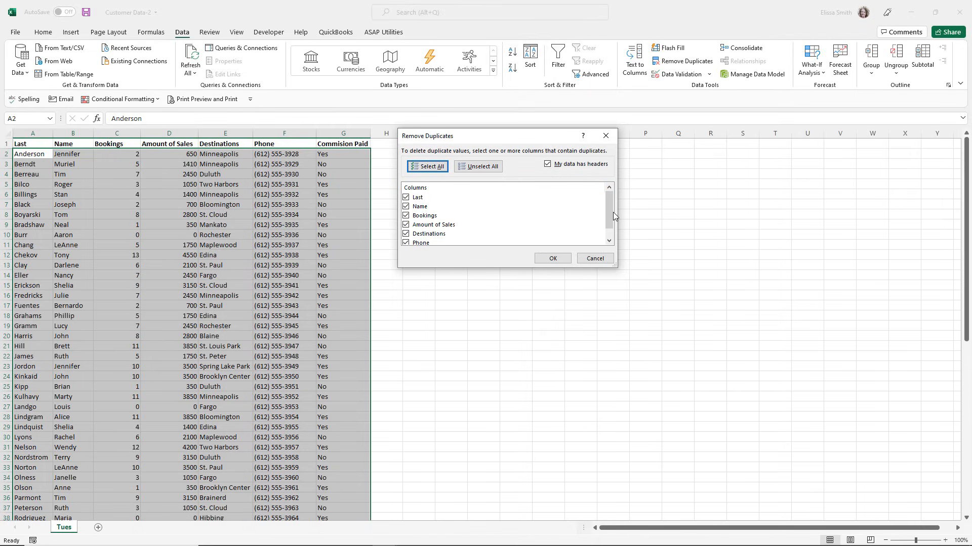
scroll(612, 212, down, 1)
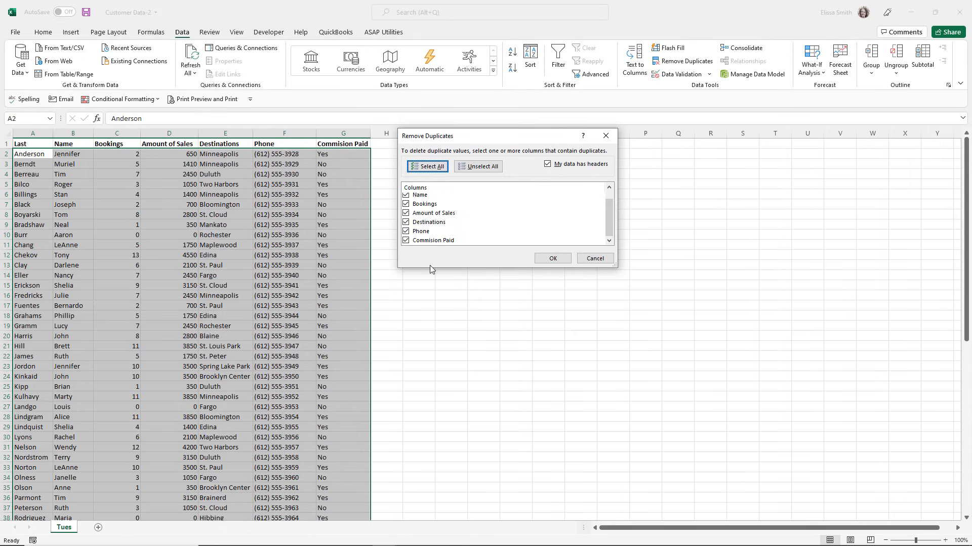
click(553, 258)
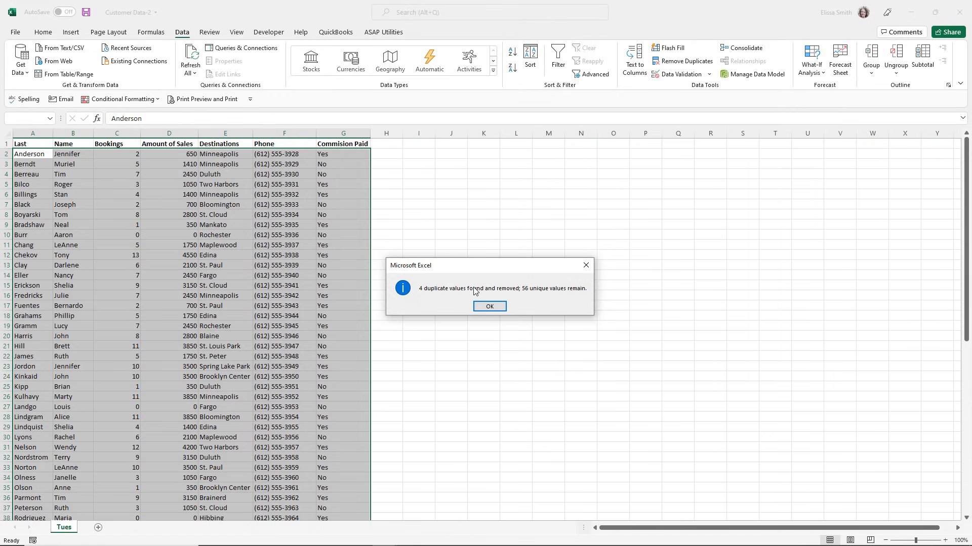
click(490, 306)
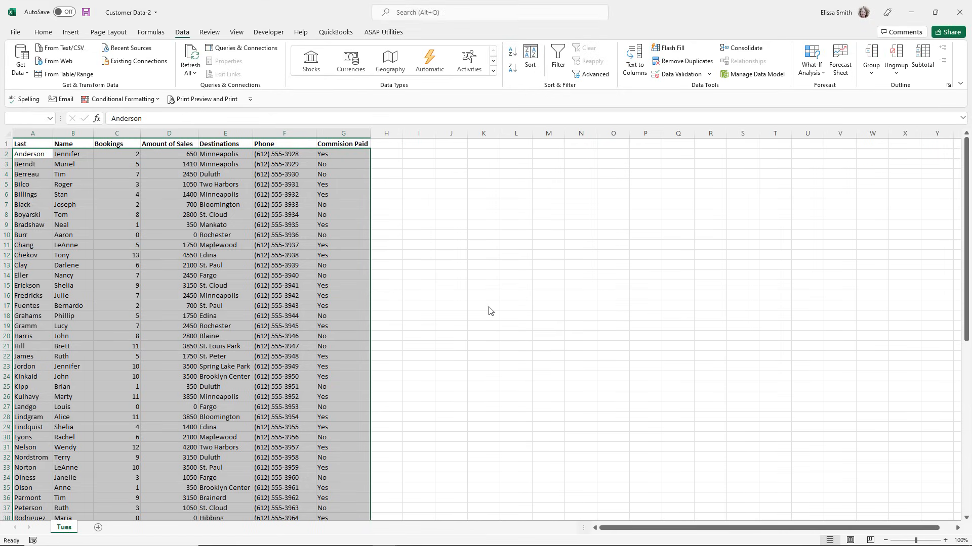
click(169, 225)
scroll(219, 359, down, 5)
scroll(219, 359, down, 5)
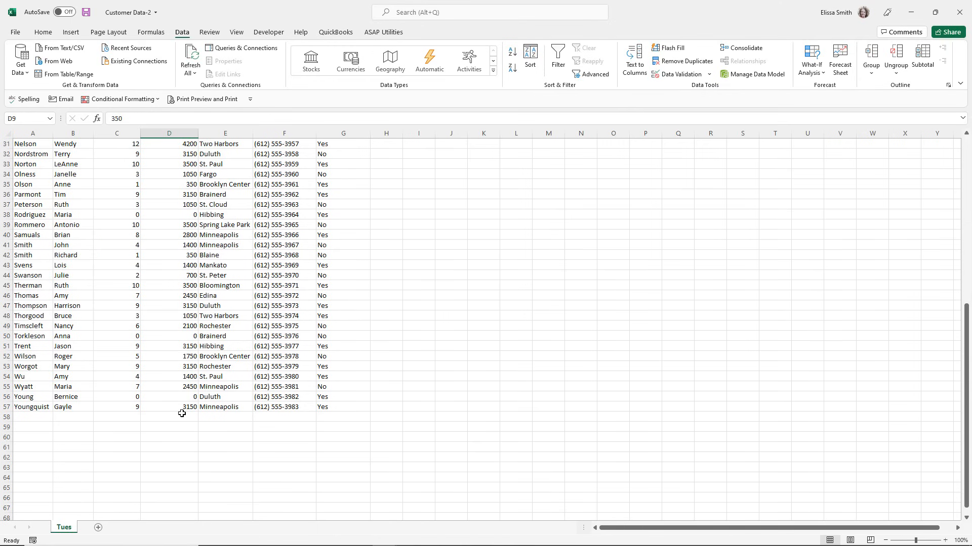
scroll(181, 414, up, 10)
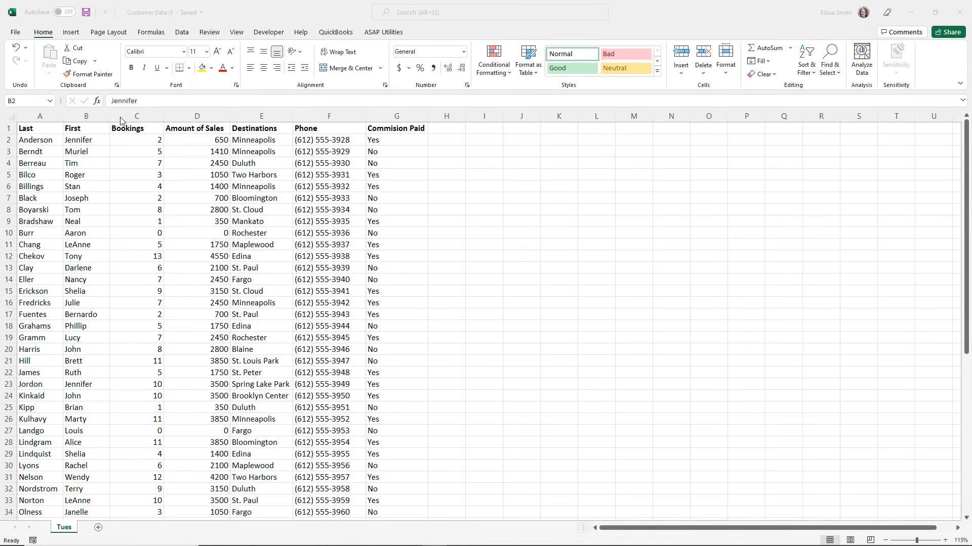
Insert a blank column before Bookings in Customer Data-3 and widen it to fit full names.
key(ctrl)
key(ctrl)
key(ctrl)
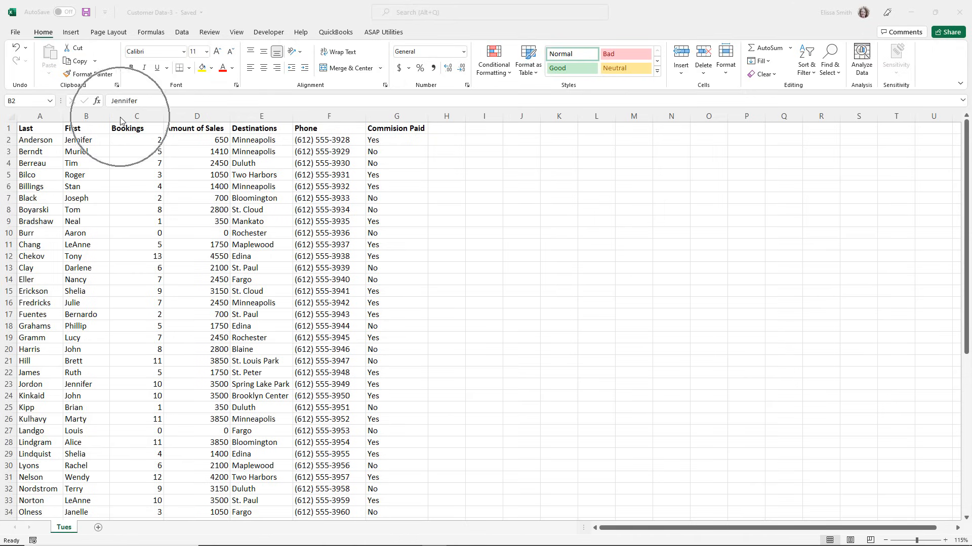
click(120, 118)
right_click(120, 116)
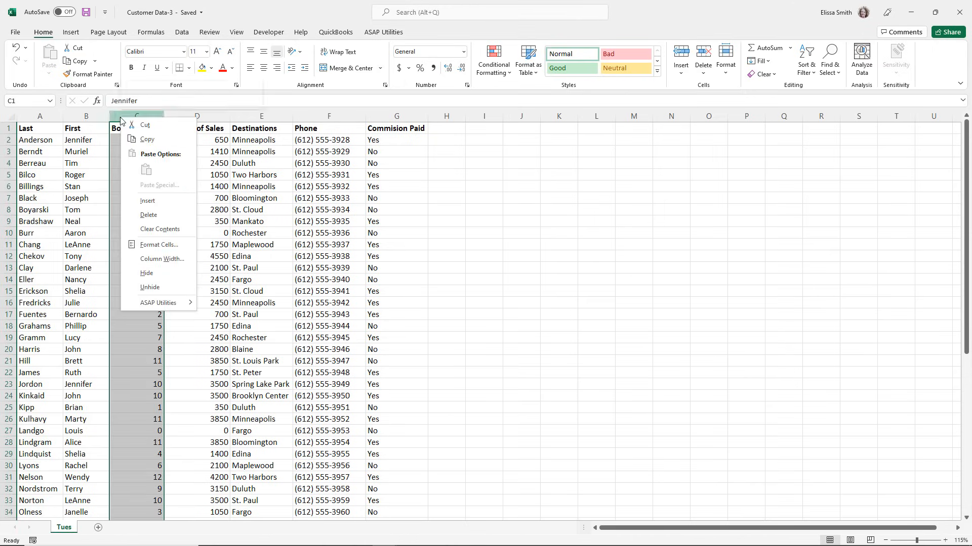
click(156, 202)
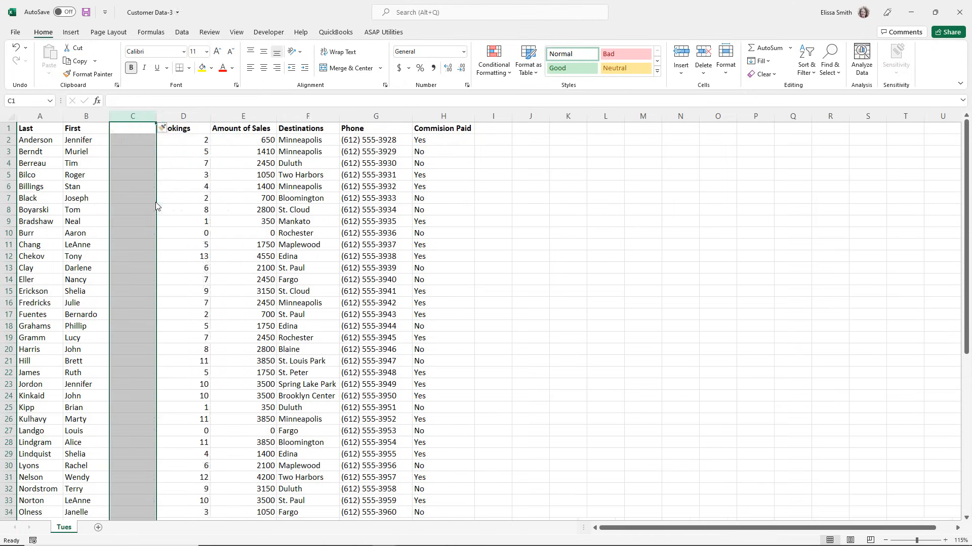
drag(155, 117, 178, 117)
Enter the column header Name in C1.
click(148, 130)
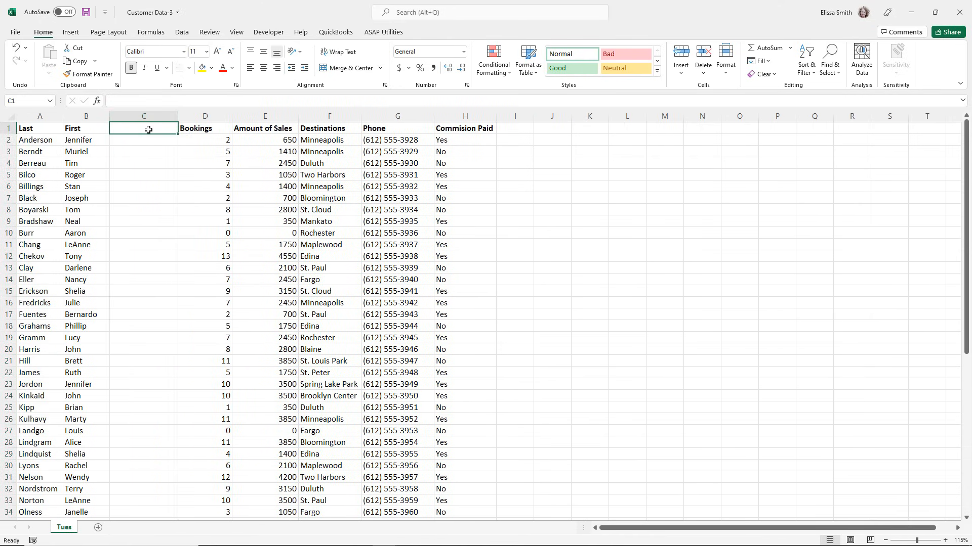
text(Name)
key(Return)
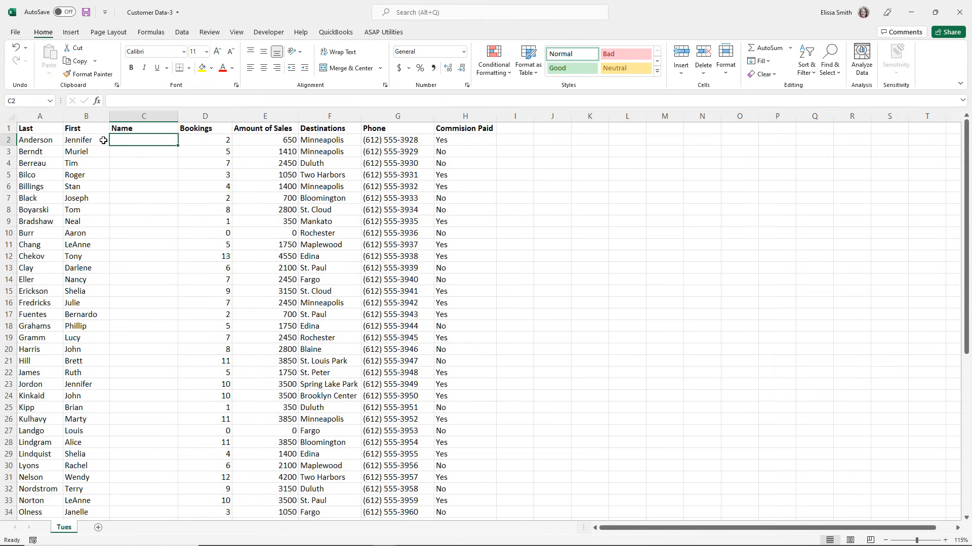
Enter the first two customers' full names, first name before last name, in C2 and C3, and undo the automatic fill below them.
text(Jennifer )
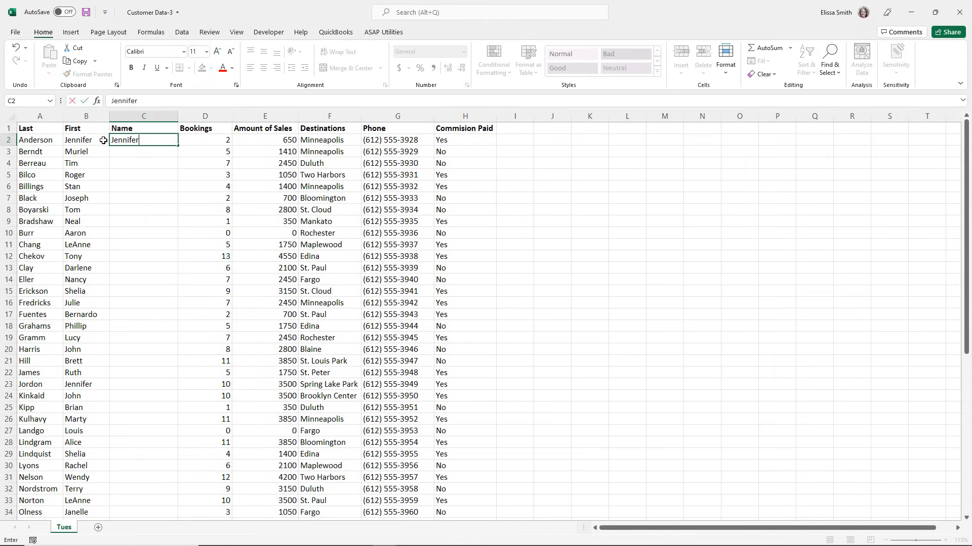
text(Anderson)
key(Return)
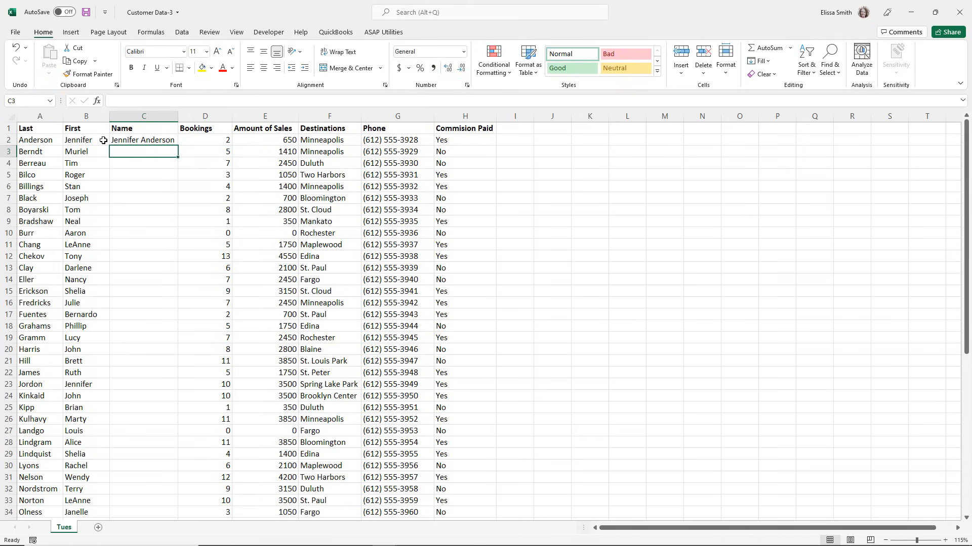
text(Muriel Berndt)
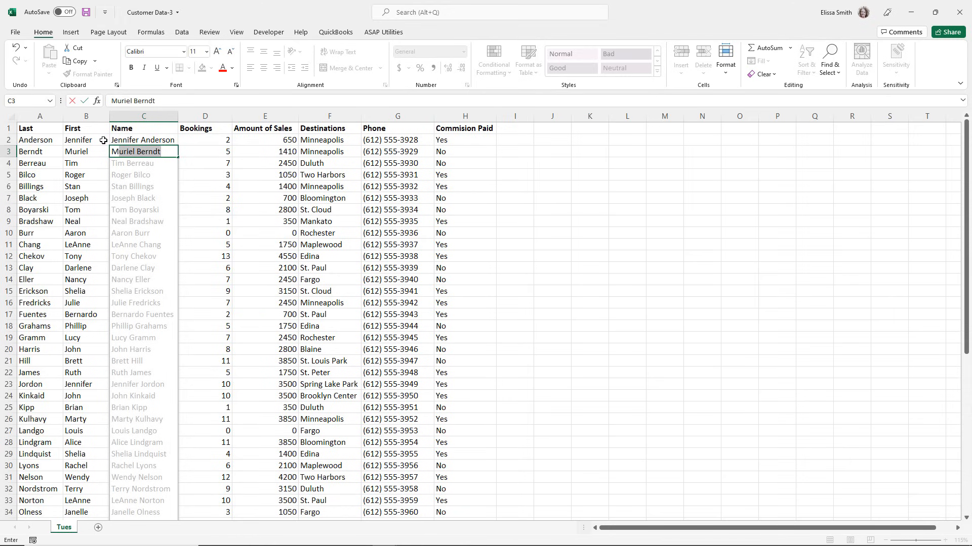
key(Return)
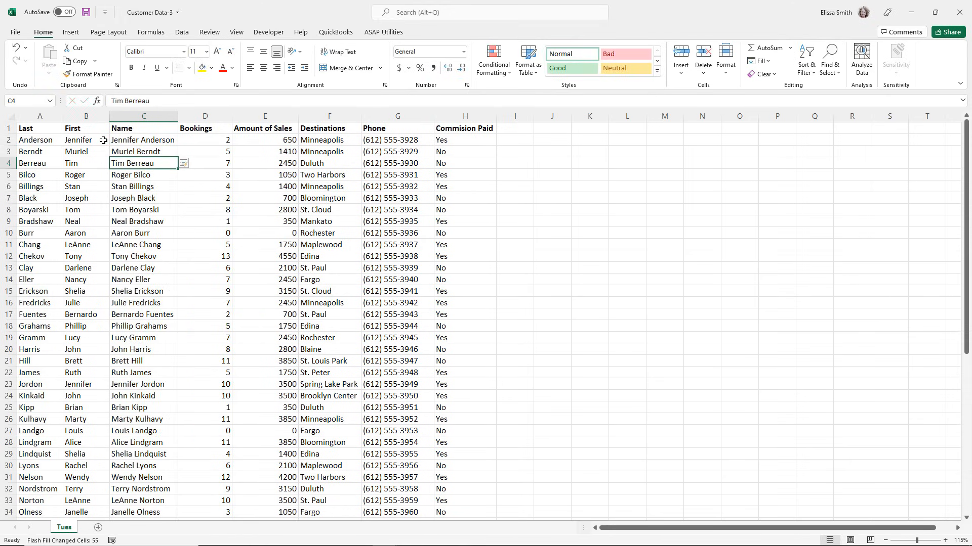
key(ctrl+z)
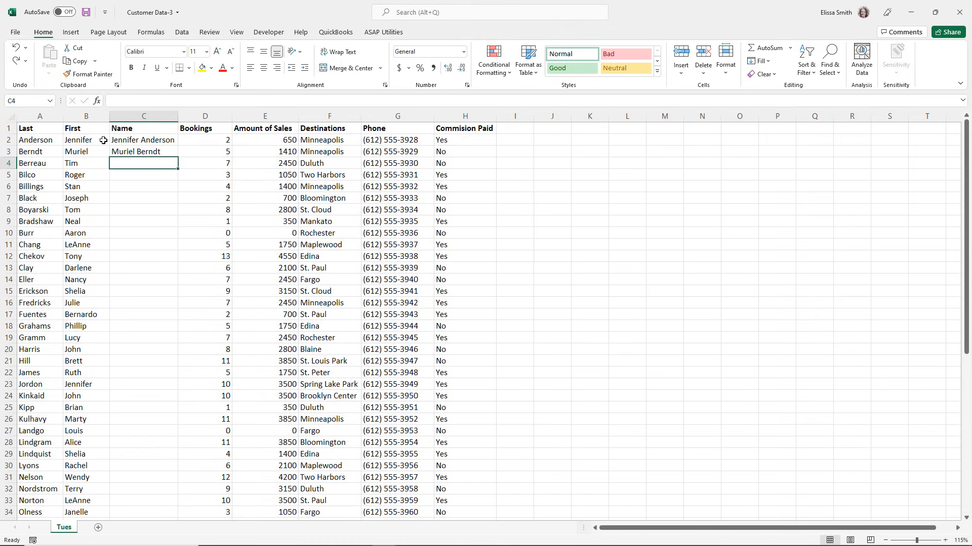
Use Flash Fill from C4 to complete the Name column with each customer's combined first and last name.
click(181, 33)
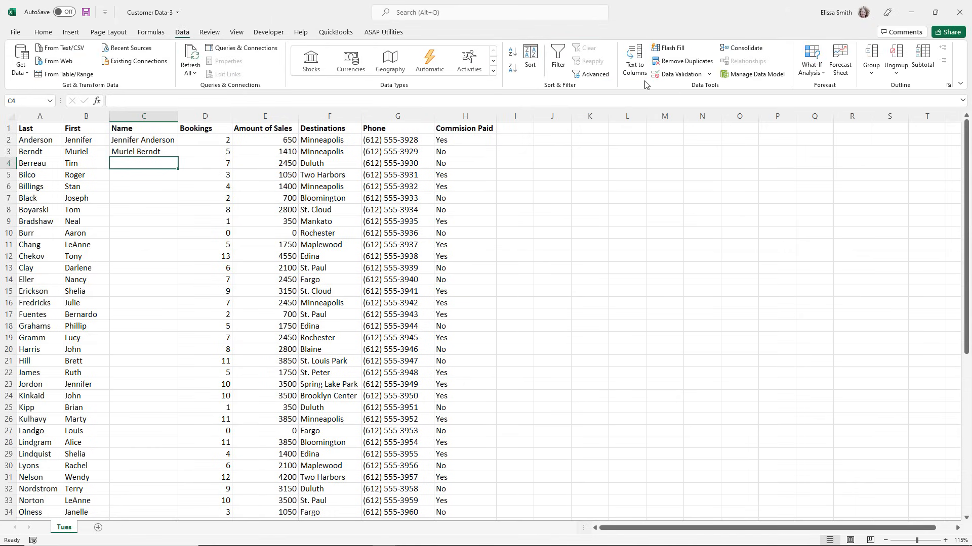
click(662, 47)
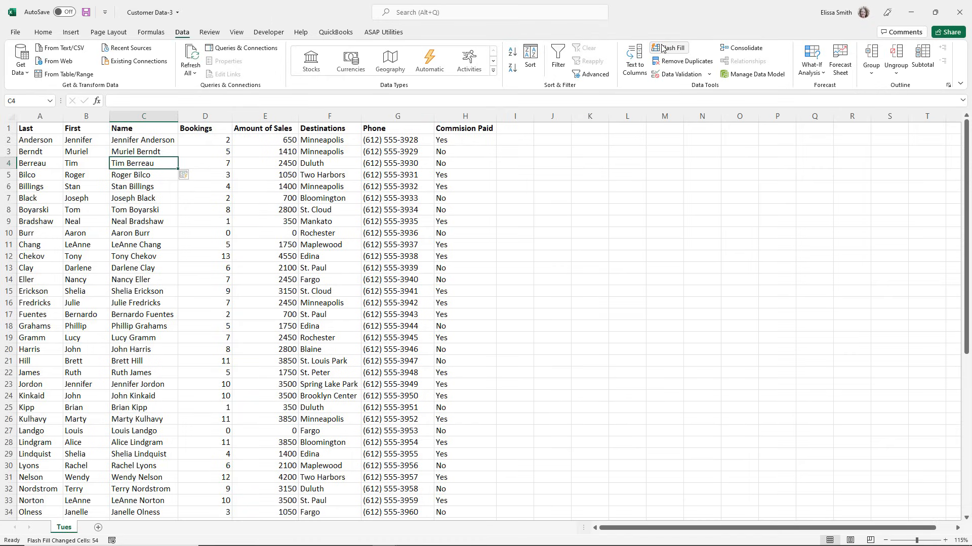
key(ctrl+z)
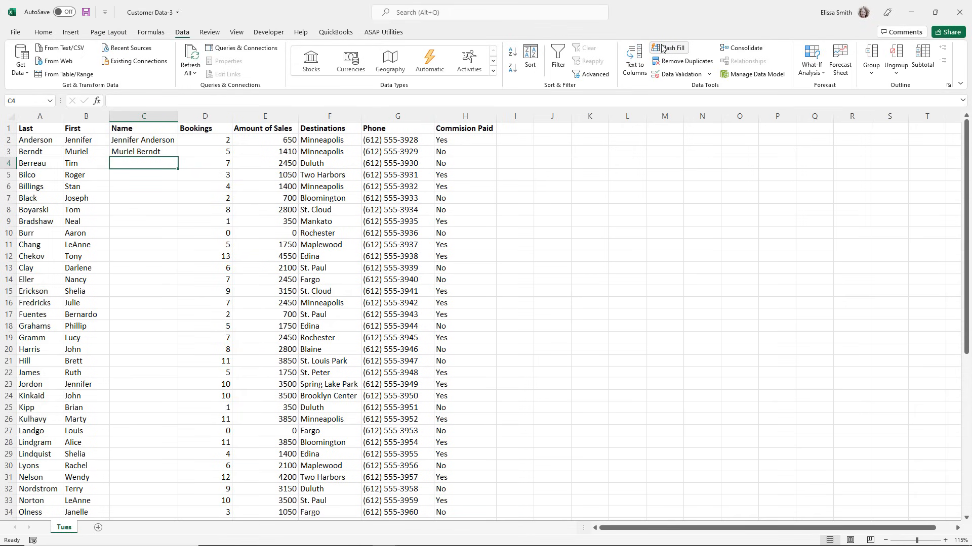
click(662, 48)
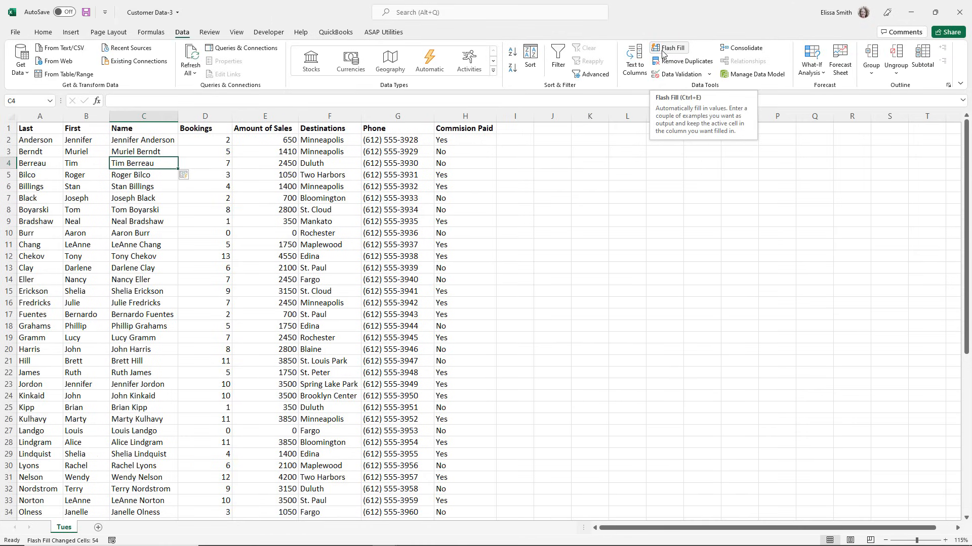
click(147, 202)
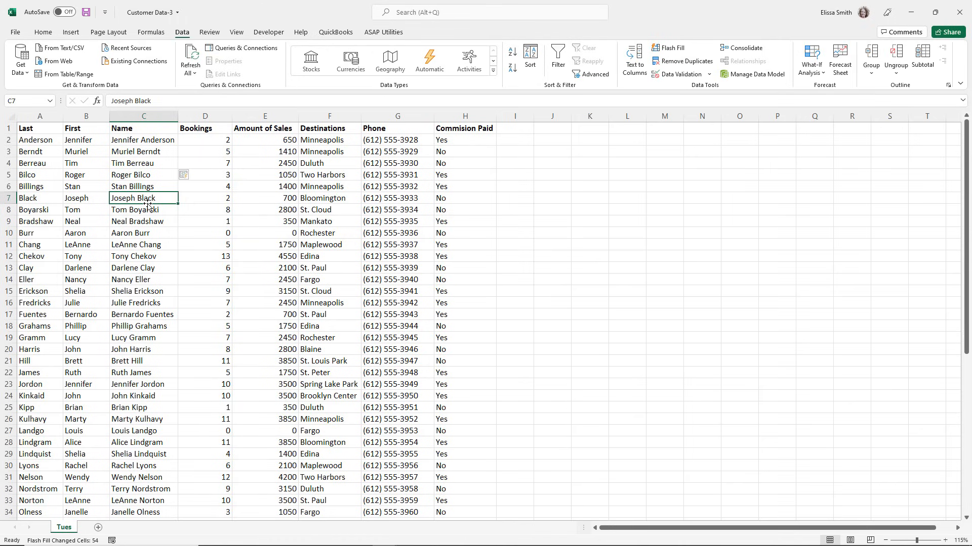
Delete the separate Last and First columns, A and B.
click(39, 118)
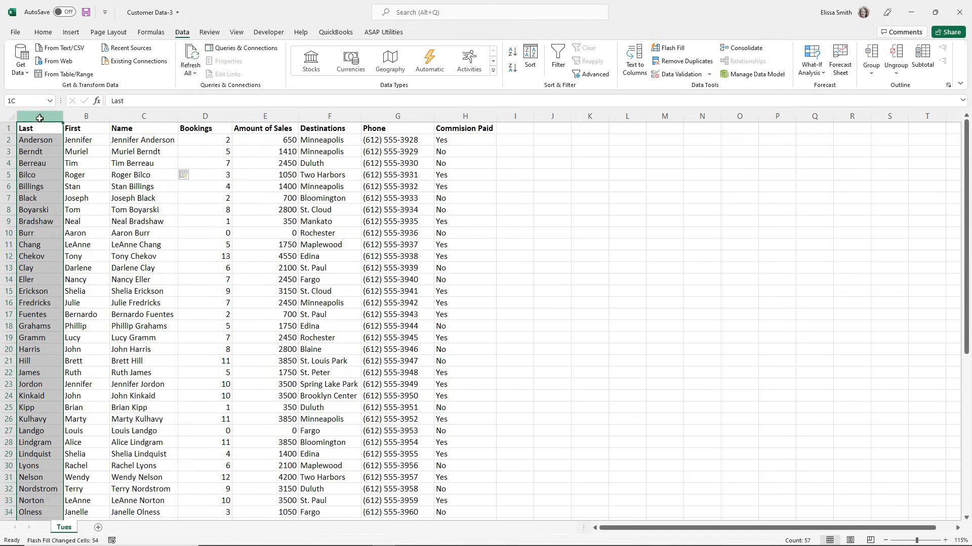
shift+click(78, 118)
right_click(77, 122)
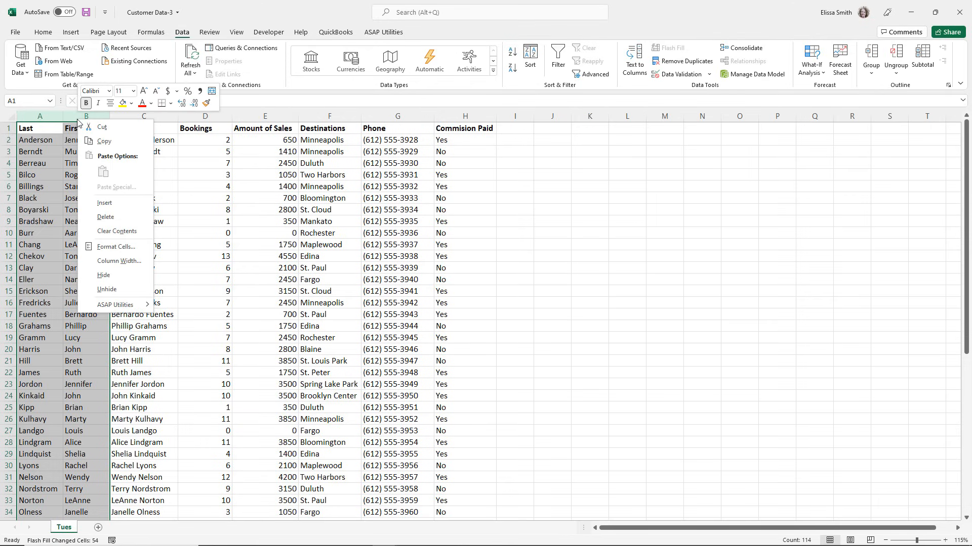
click(100, 217)
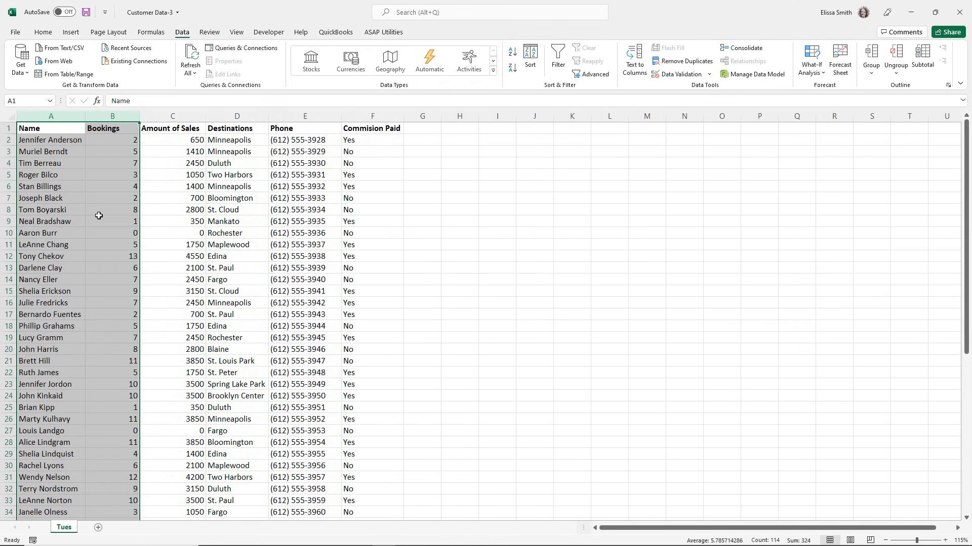
click(98, 216)
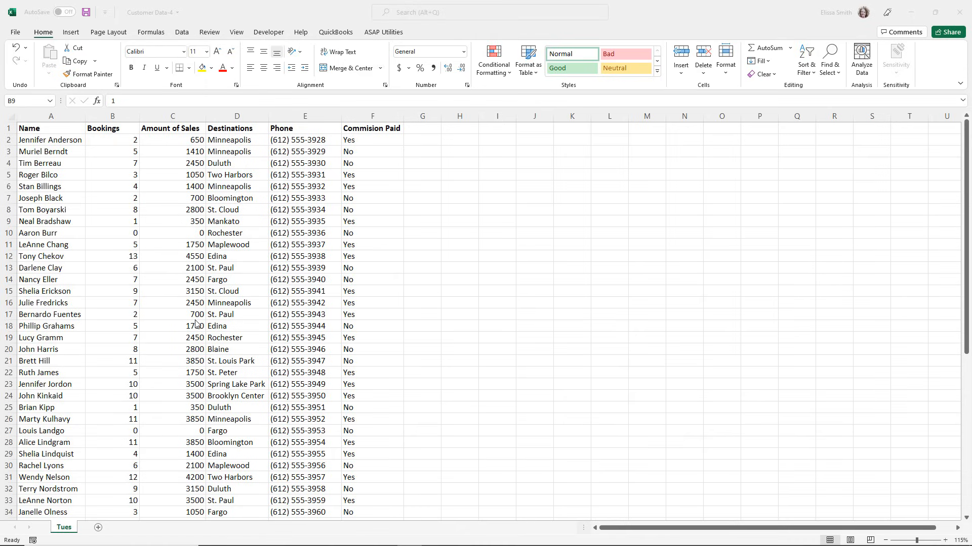
Format the customer data in A1:F57 as a table with headers, using the blue banded Medium style in the first Medium row.
click(125, 222)
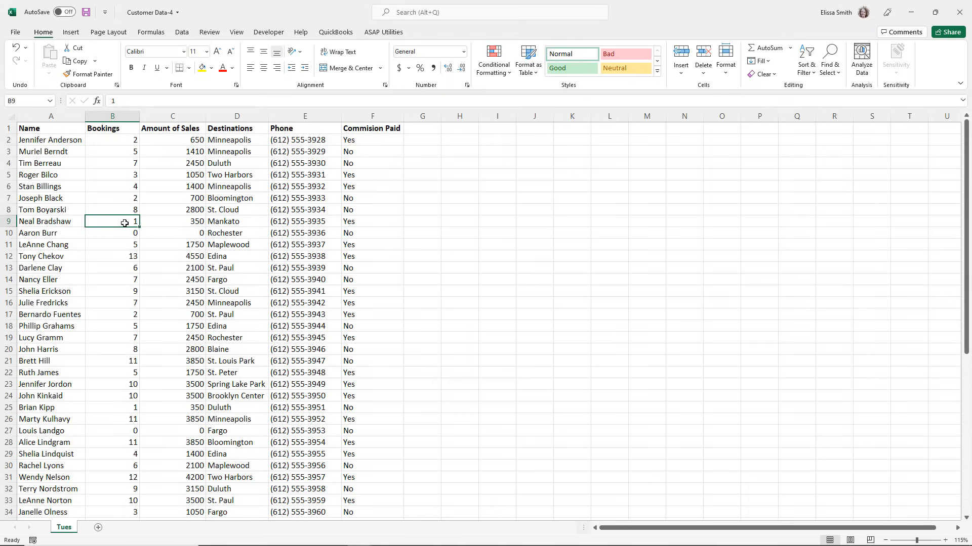
click(639, 181)
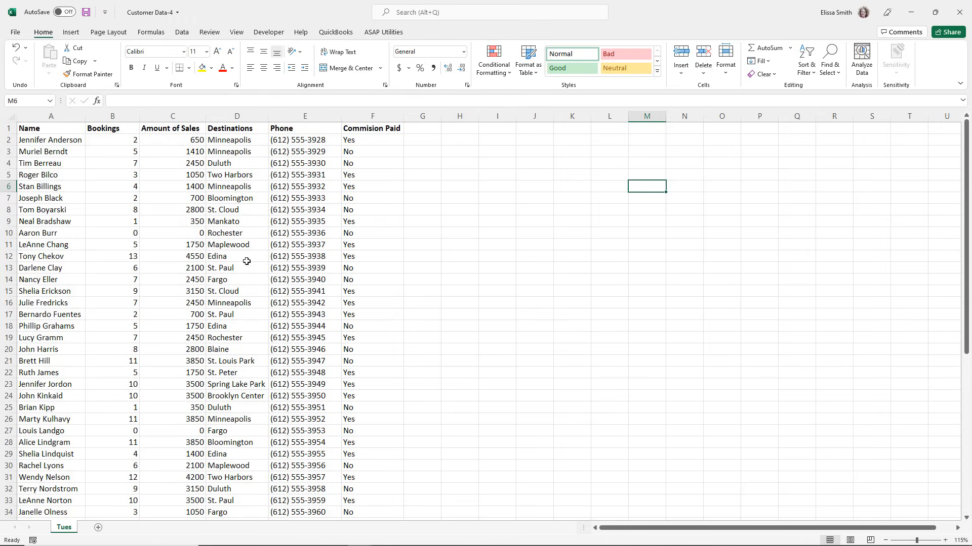
click(164, 256)
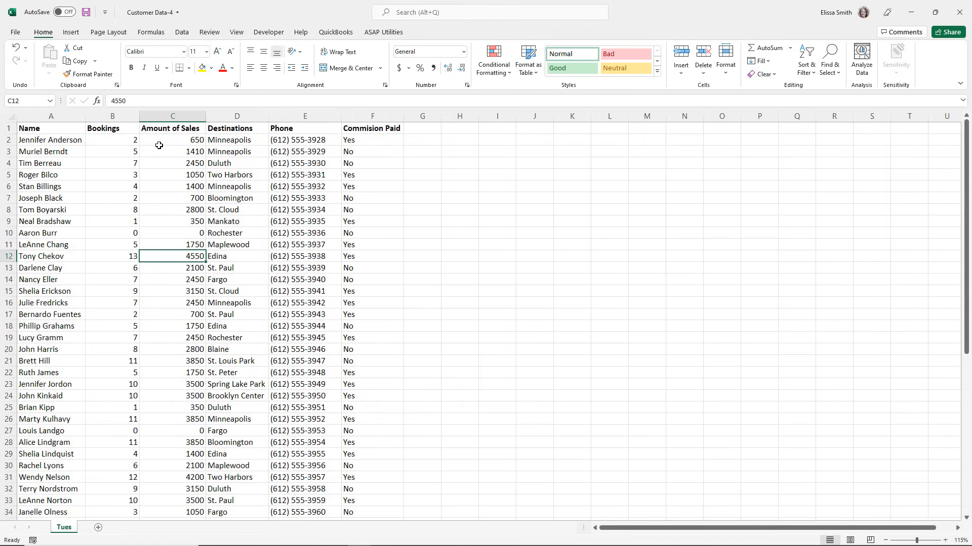
key(ctrl)
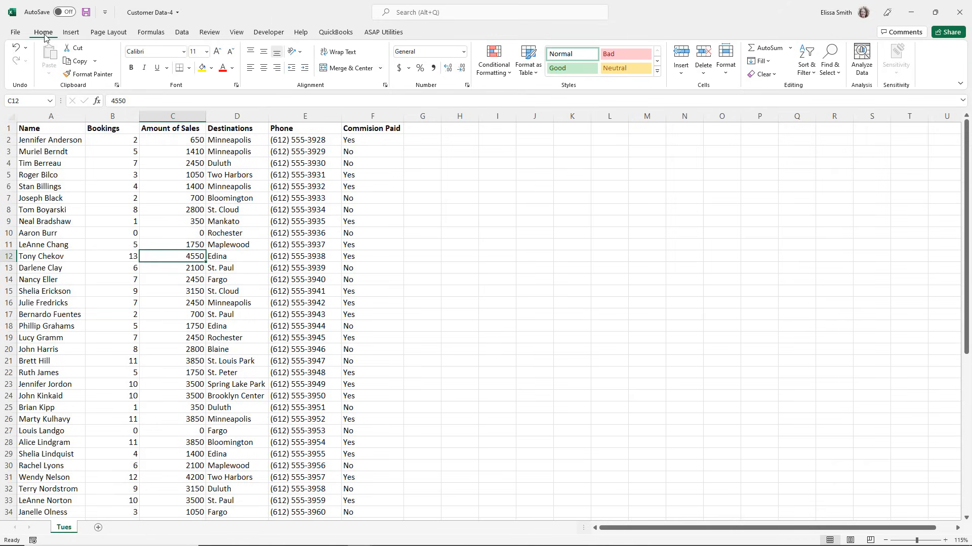
click(524, 72)
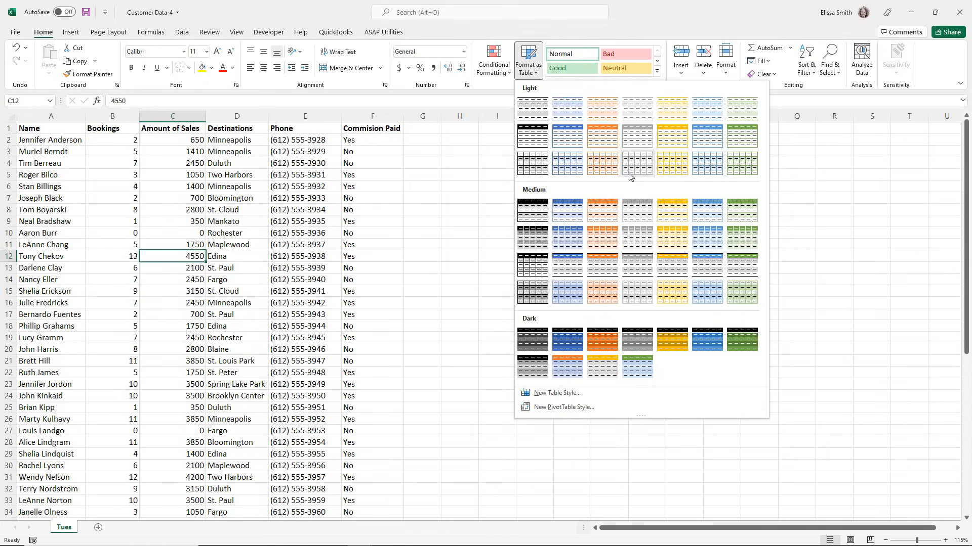
click(561, 215)
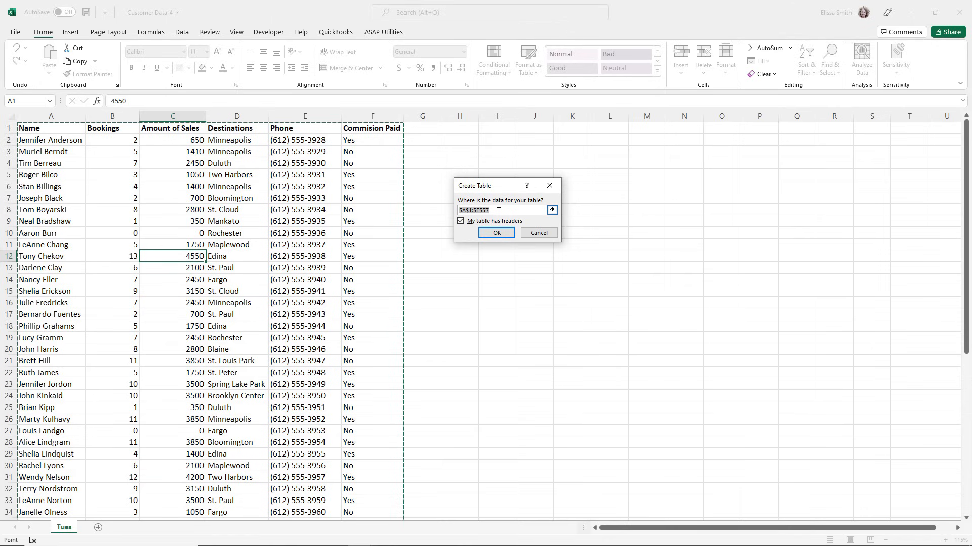
drag(29, 131, 342, 479)
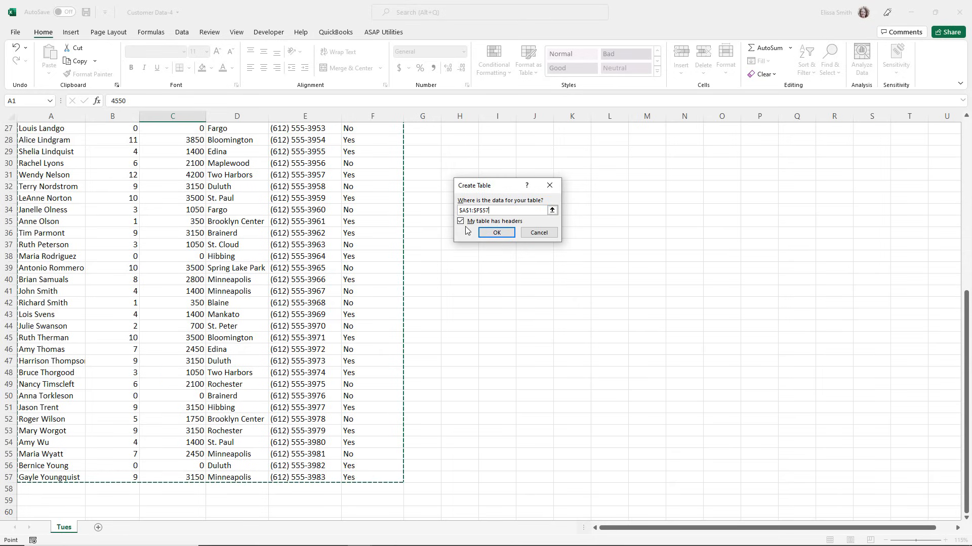
scroll(303, 211, up, 9)
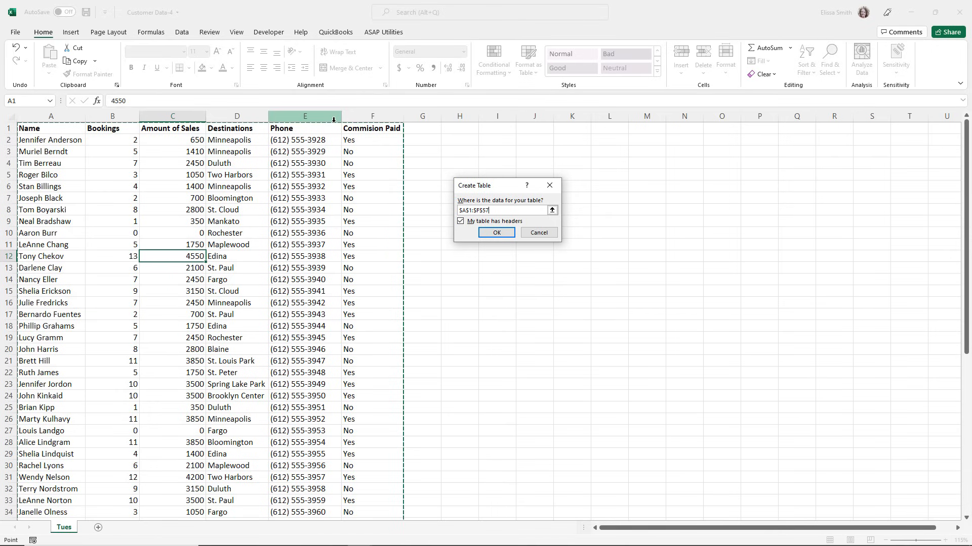
click(496, 233)
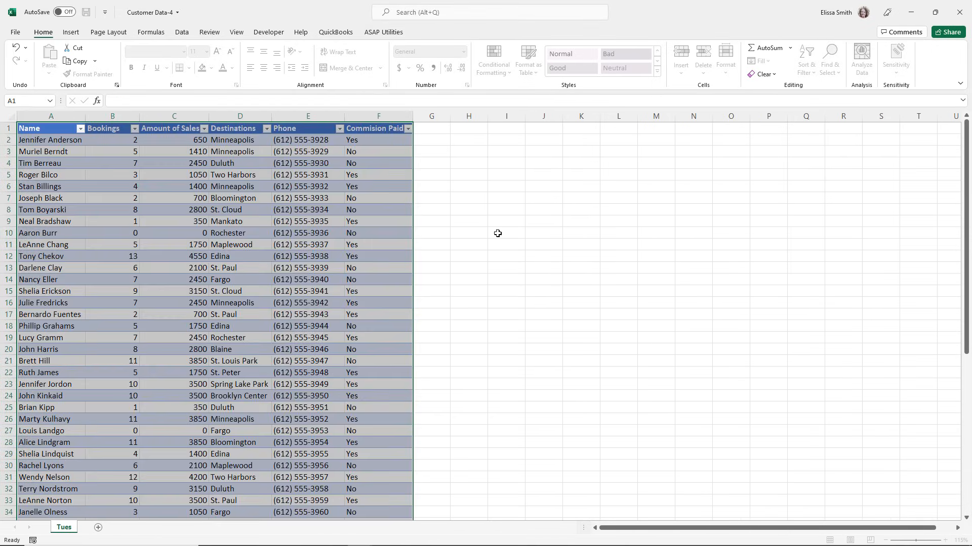
click(256, 271)
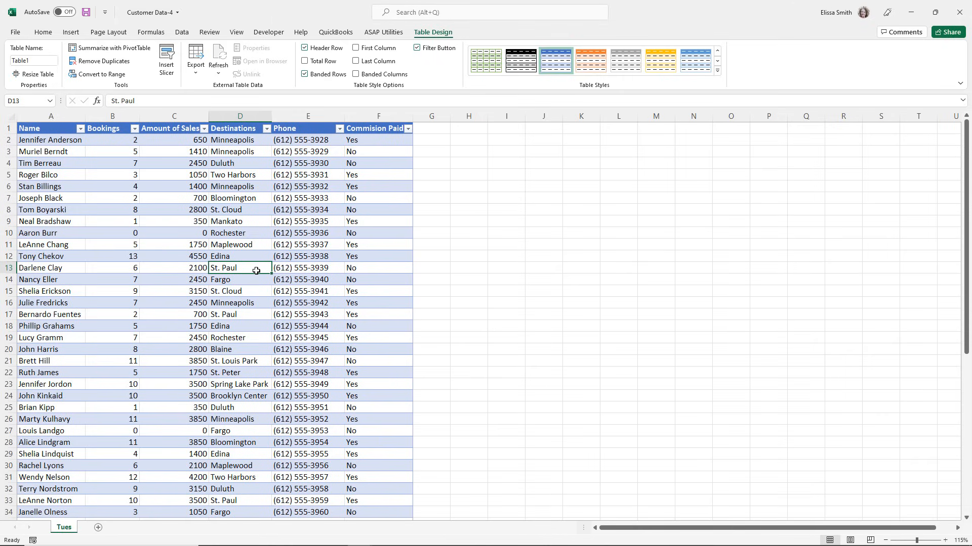
Examine the sort and filter options offered for the Name column.
click(31, 221)
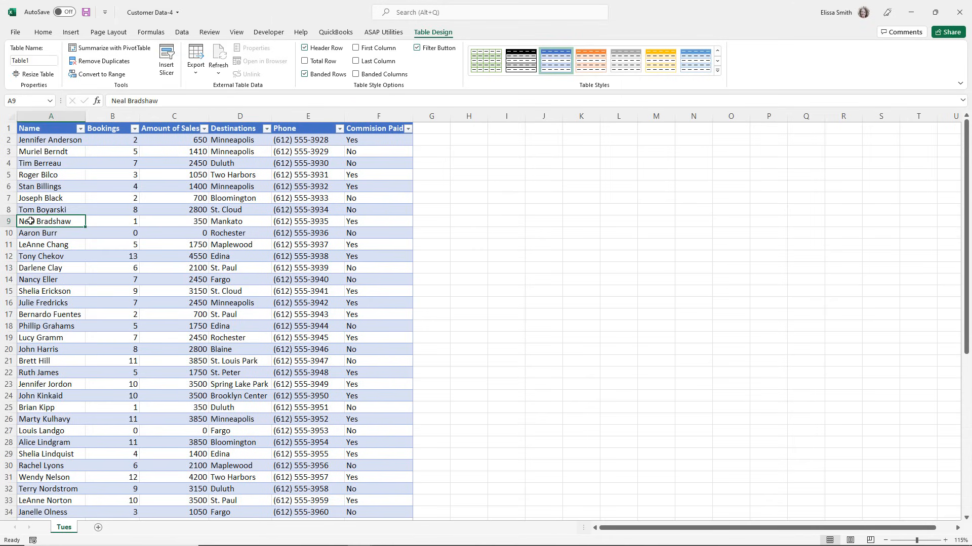
click(34, 231)
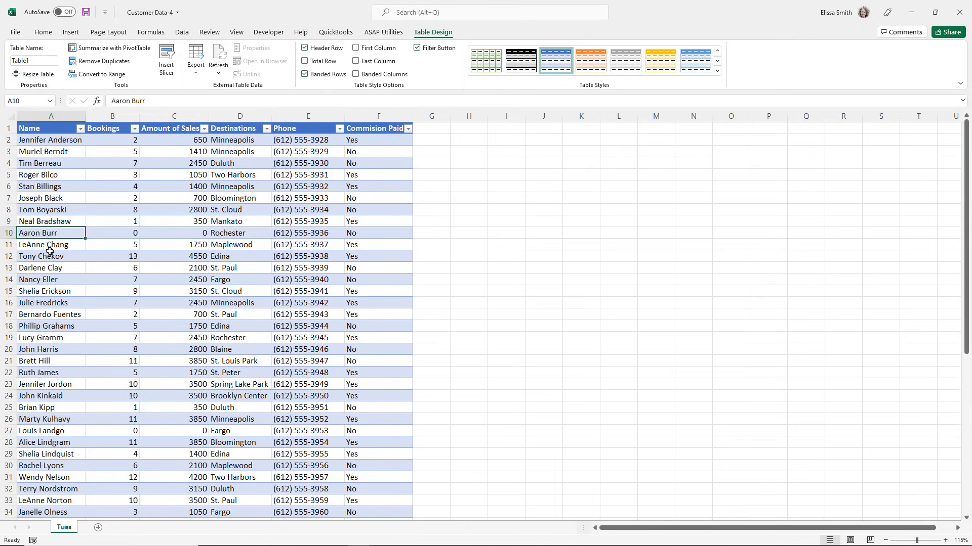
click(81, 130)
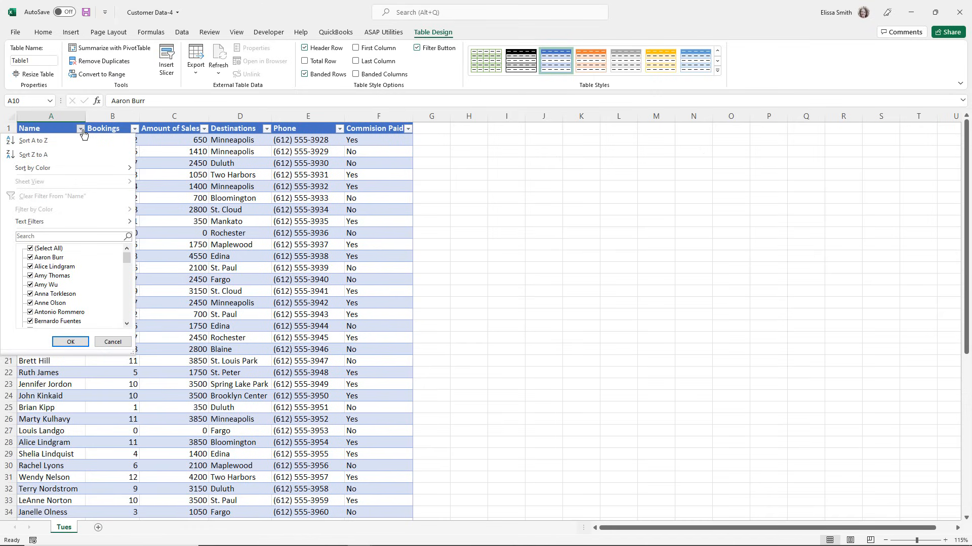
click(83, 130)
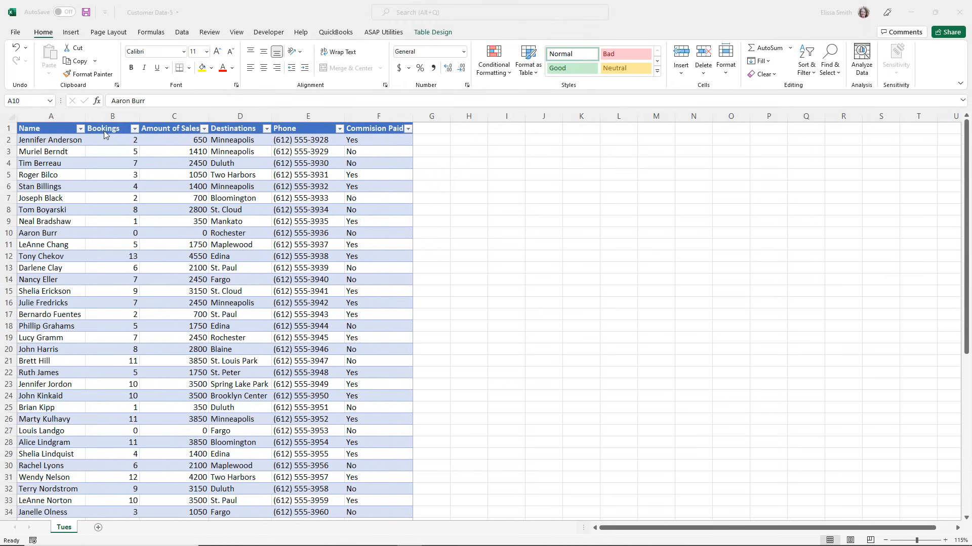
Sort the table by Bookings from largest to smallest.
click(136, 130)
click(135, 131)
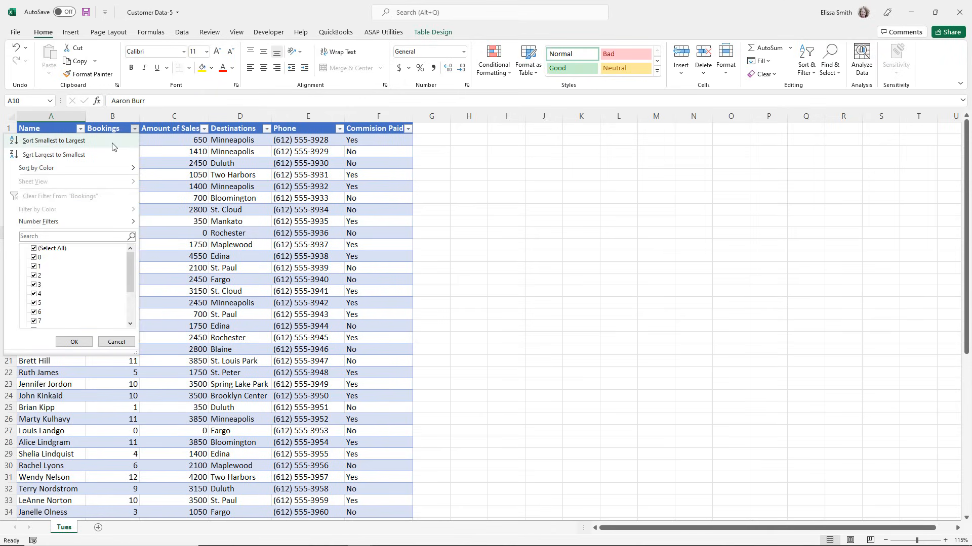
click(90, 156)
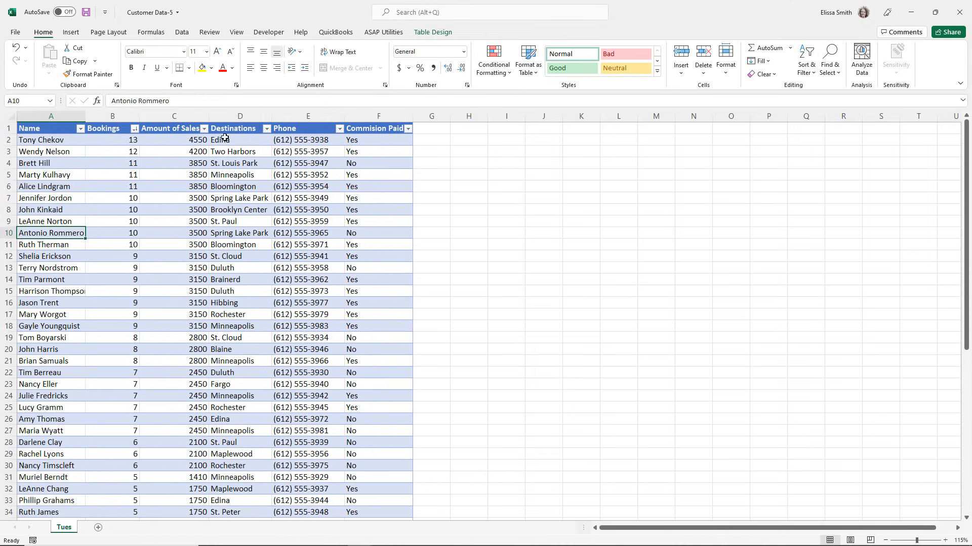
Sort the table by Destinations from A to Z.
click(266, 129)
click(167, 142)
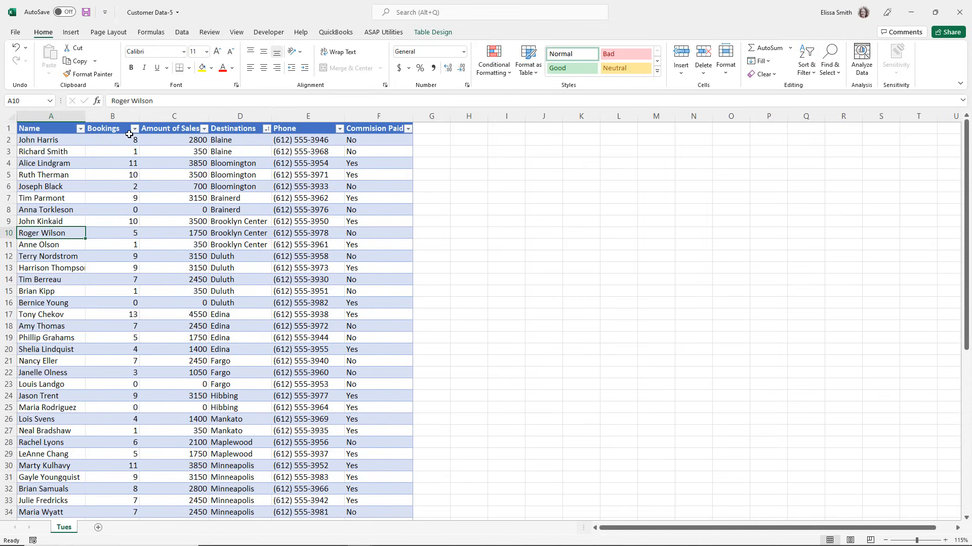
Add a second sort level to the table so rows sort by Destinations A to Z, then by Bookings Smallest to Largest.
click(173, 153)
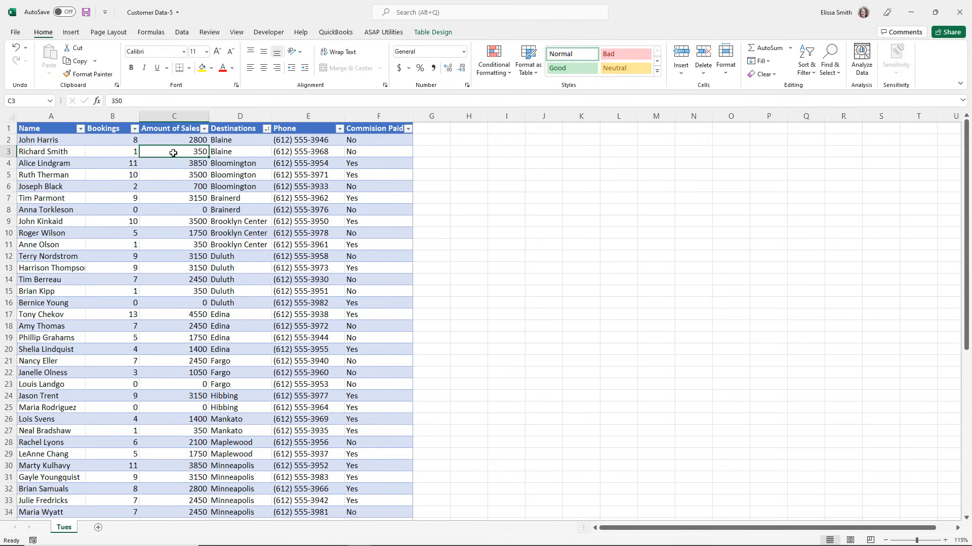
click(179, 32)
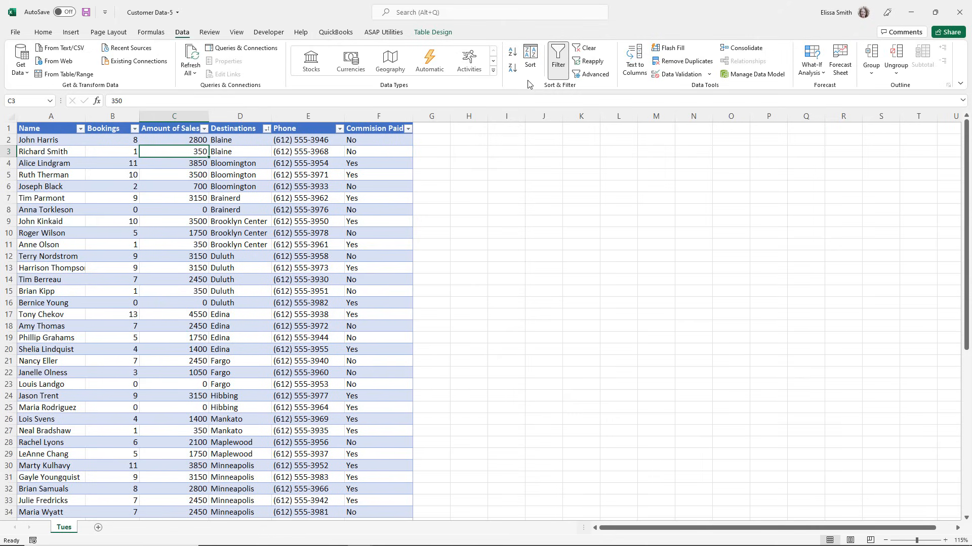
click(529, 64)
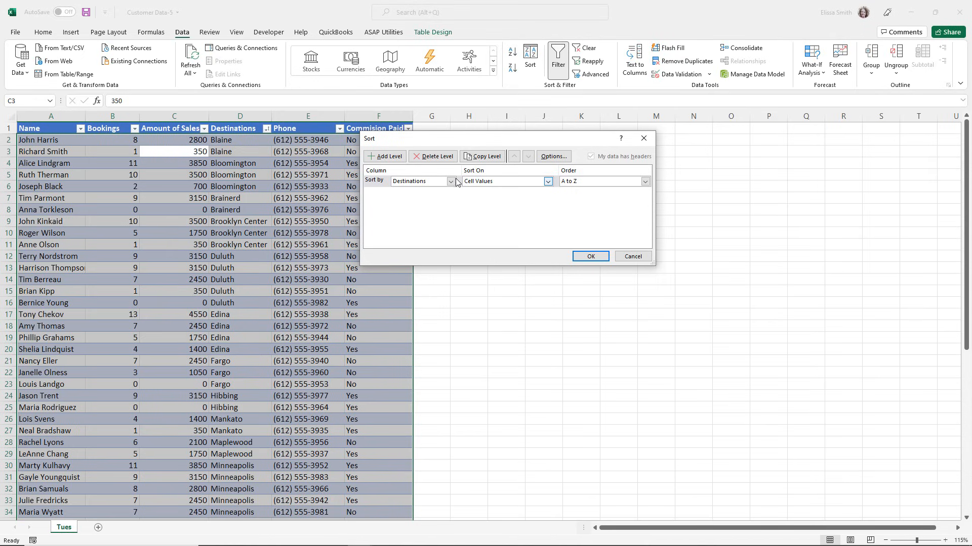
click(388, 158)
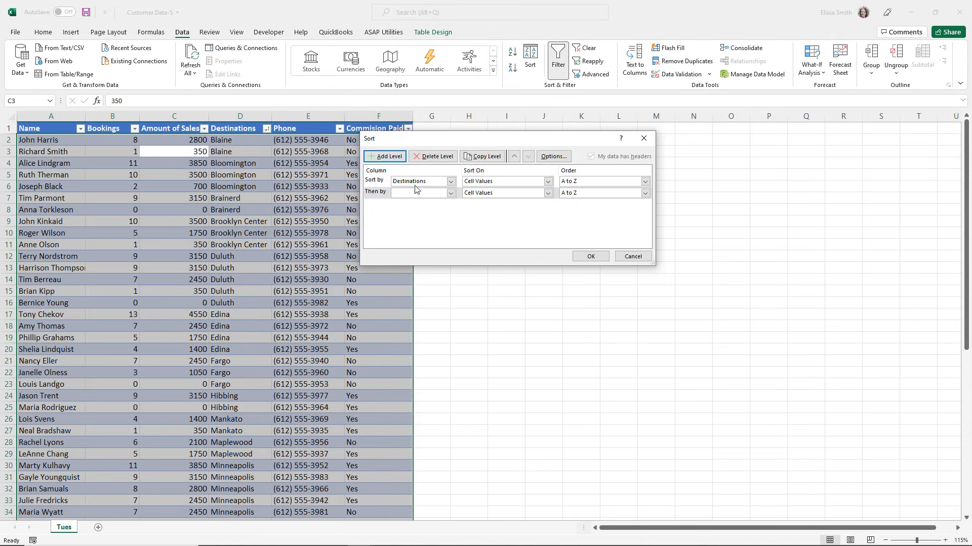
click(450, 193)
click(416, 209)
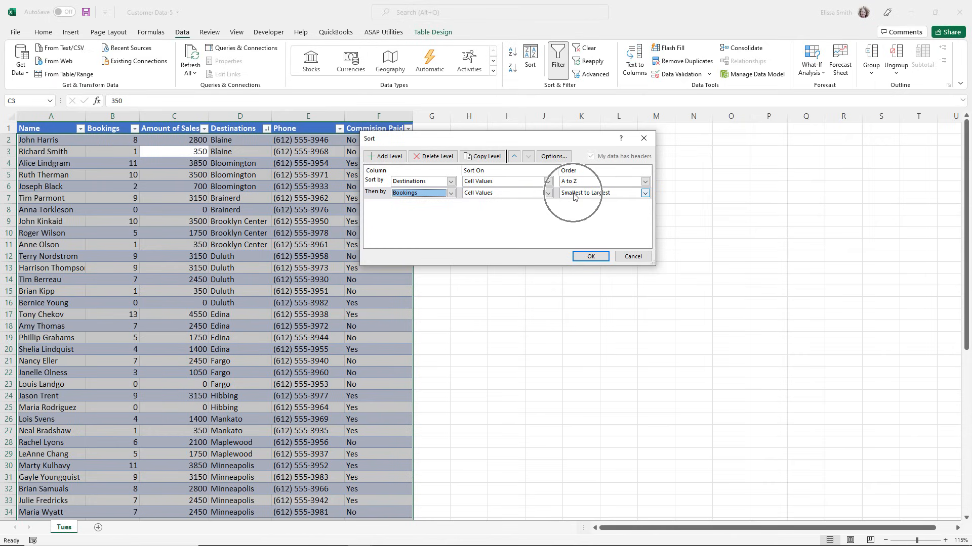
click(645, 194)
click(645, 193)
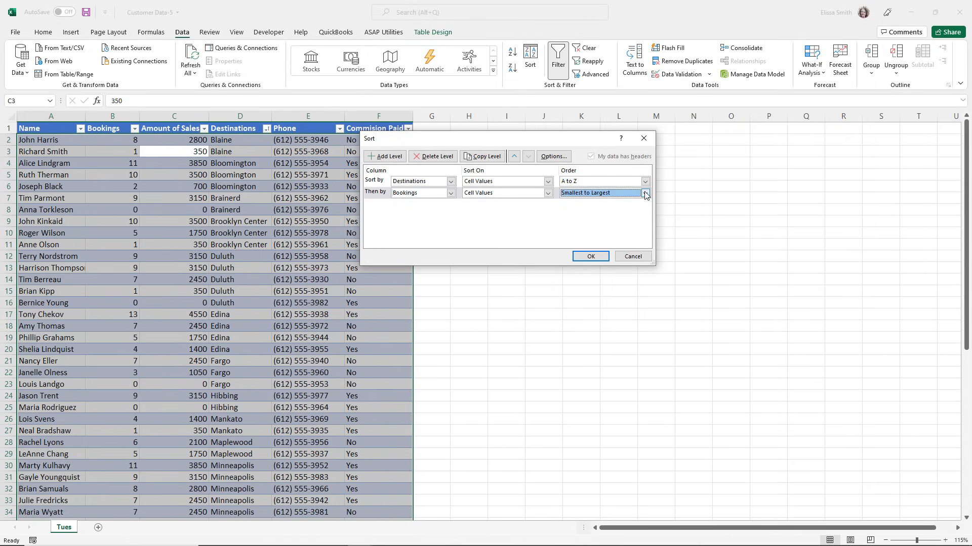
click(591, 256)
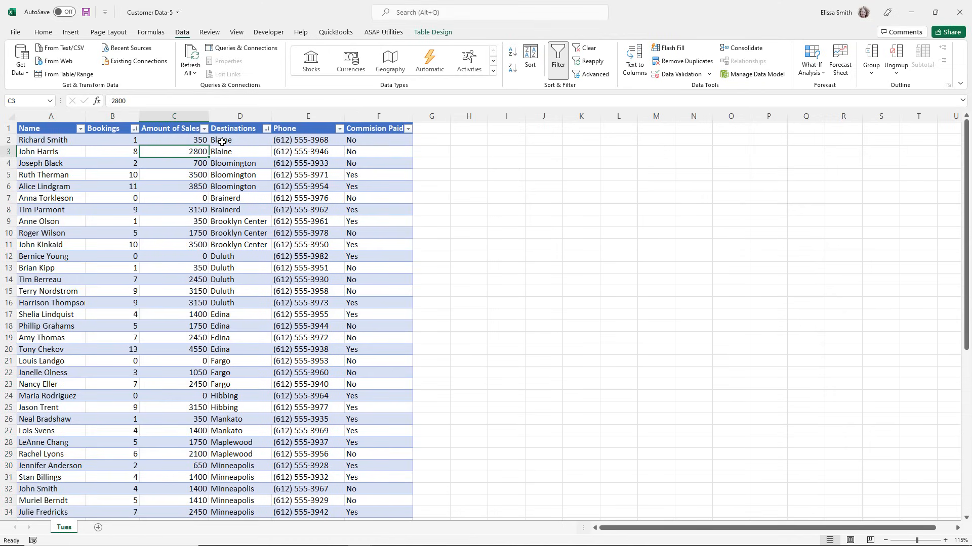
Check the two-level sort by examining the Blaine rows with their bookings and the Duluth destination rows.
drag(221, 141, 223, 146)
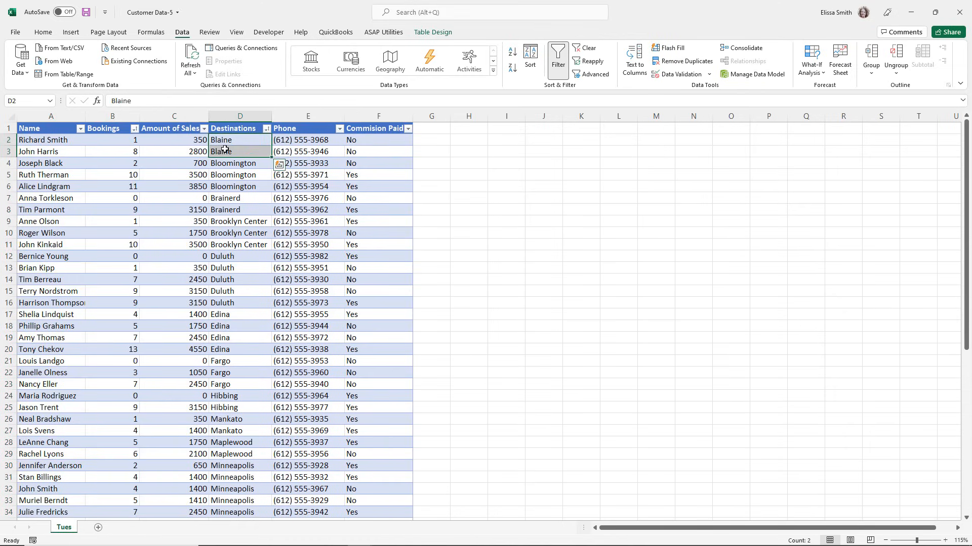
key(ctrl+q)
drag(117, 139, 117, 148)
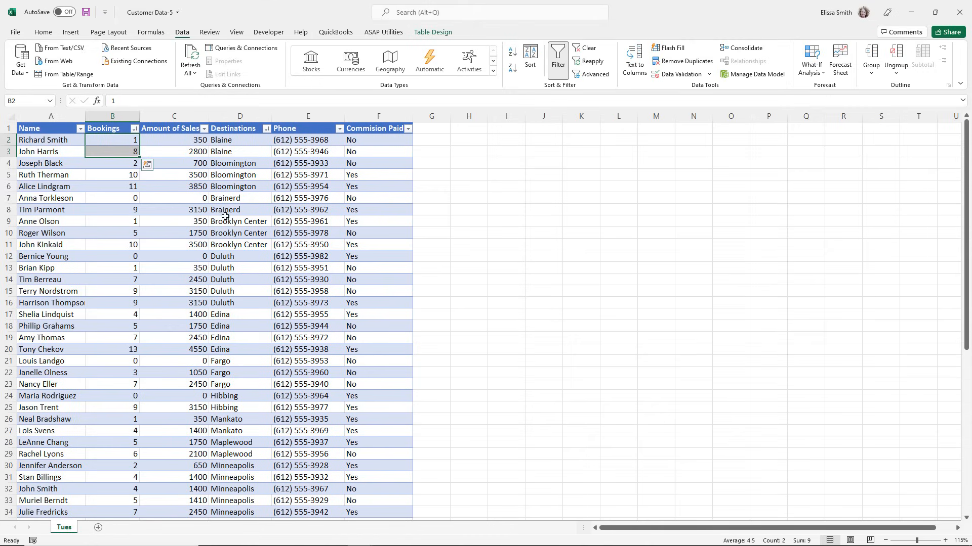
drag(218, 257, 222, 291)
drag(221, 251, 232, 303)
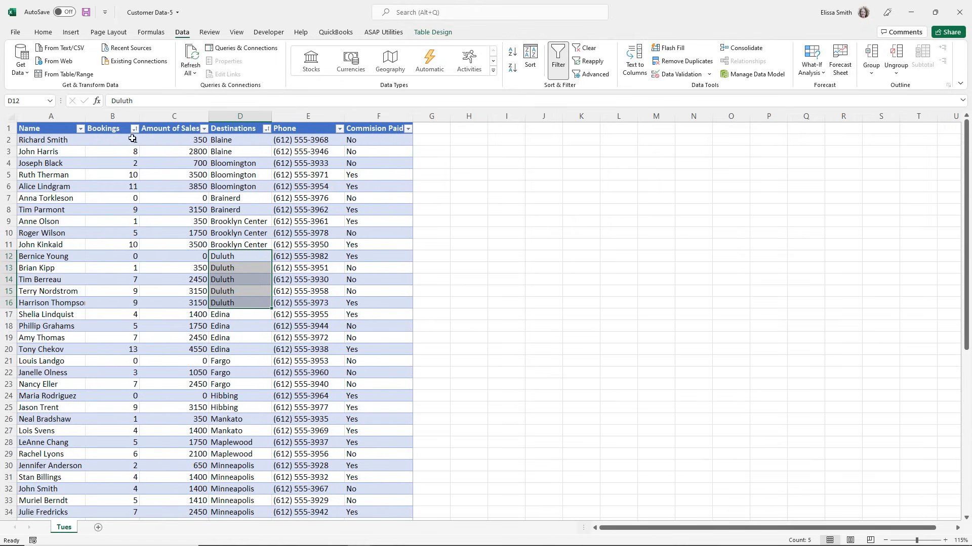
key(ctrl+q)
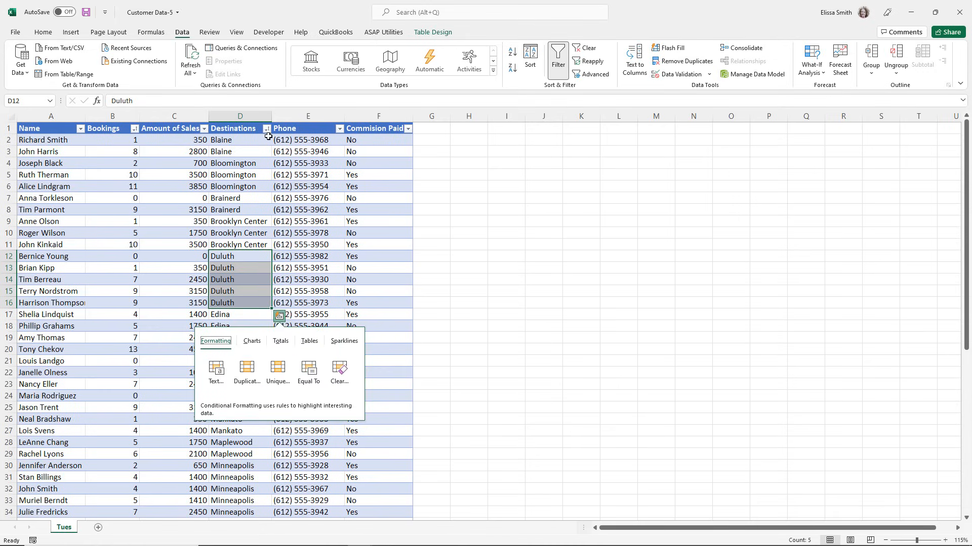
click(155, 211)
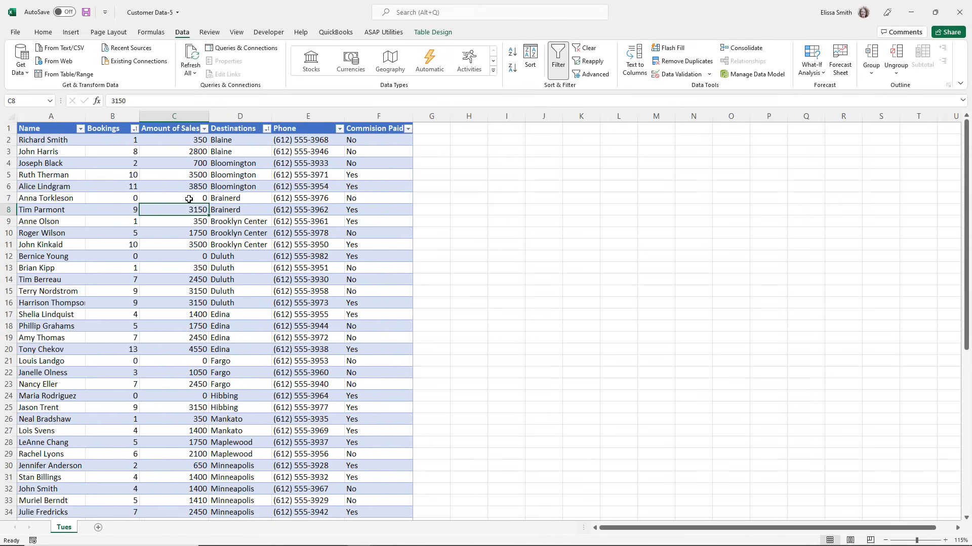
Filter the Destinations column to show only Blaine, Bloomington, Brainerd and Brooklyn Center.
click(267, 130)
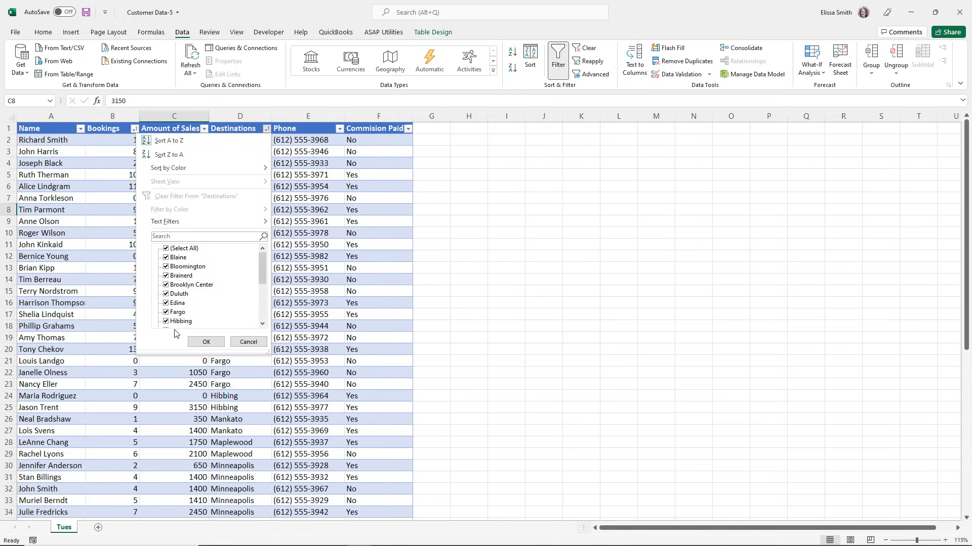
click(166, 248)
click(166, 257)
click(166, 266)
click(166, 276)
click(166, 284)
click(195, 341)
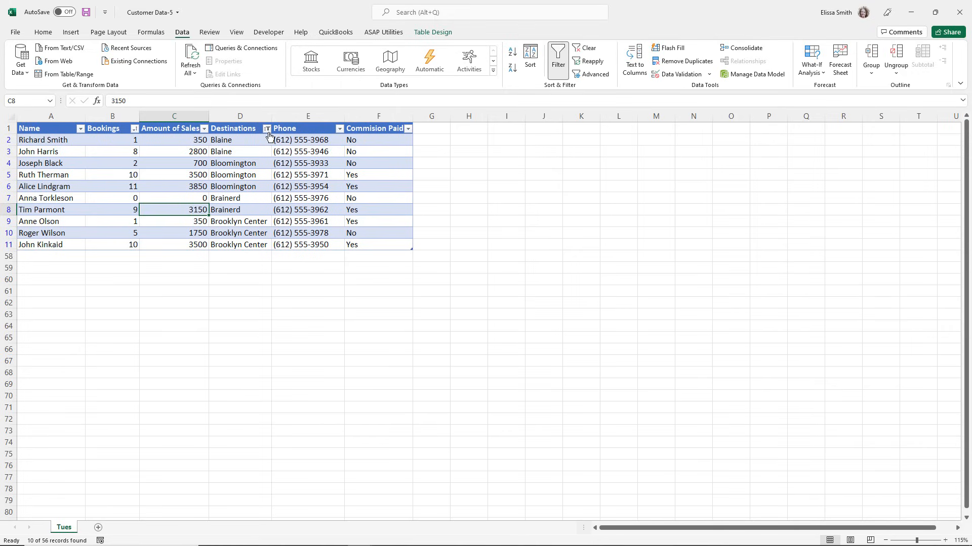
Clear the filter from the Destinations column.
mouse_move(270, 137)
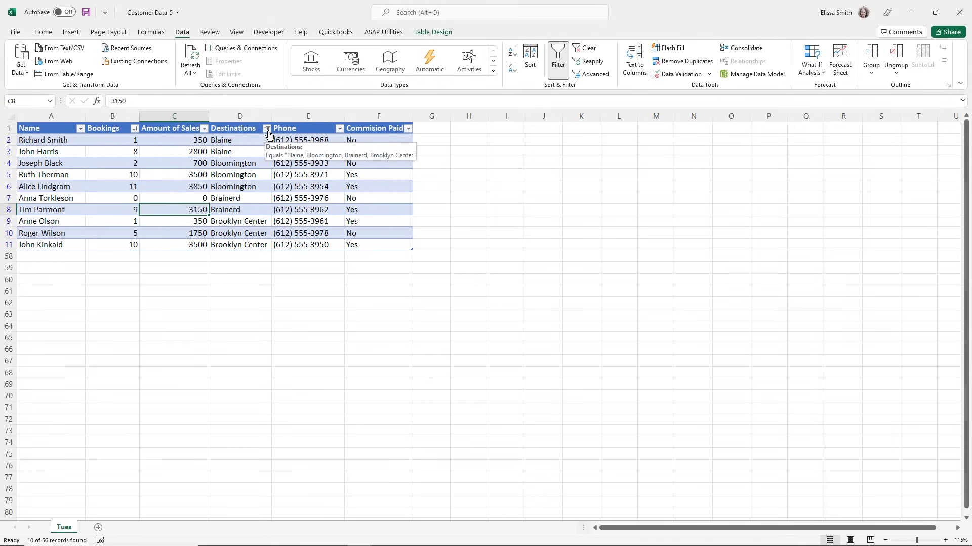
click(267, 129)
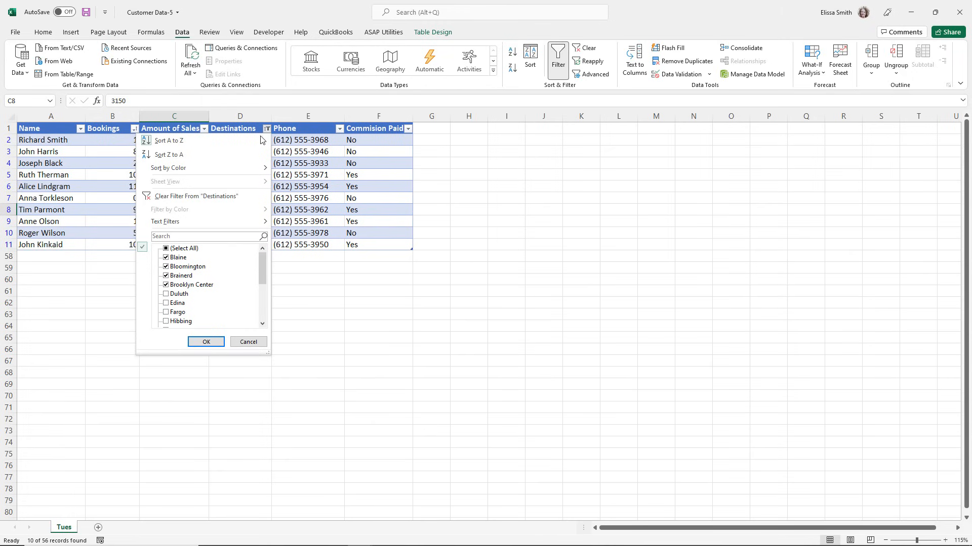
click(191, 199)
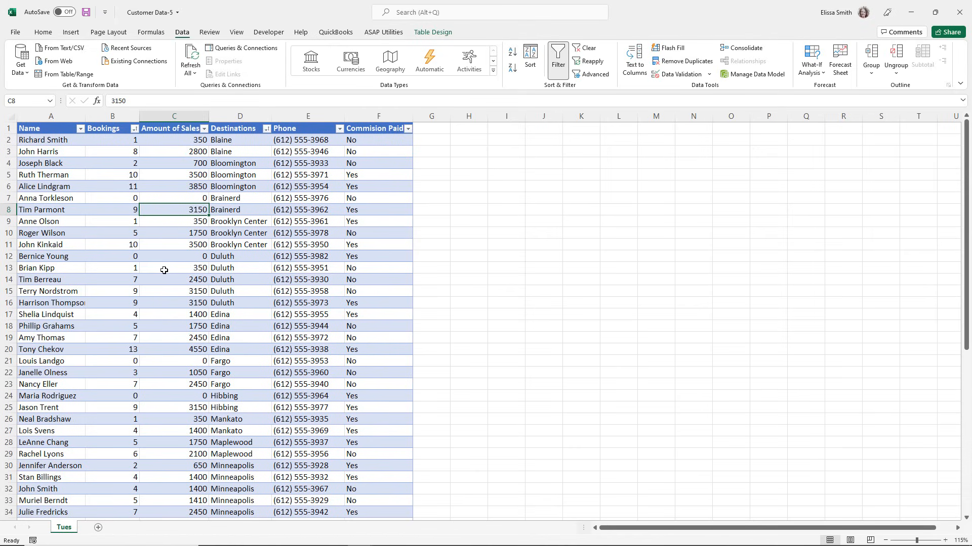
Filter the Destinations column to the entries matching the search text m*.
click(267, 129)
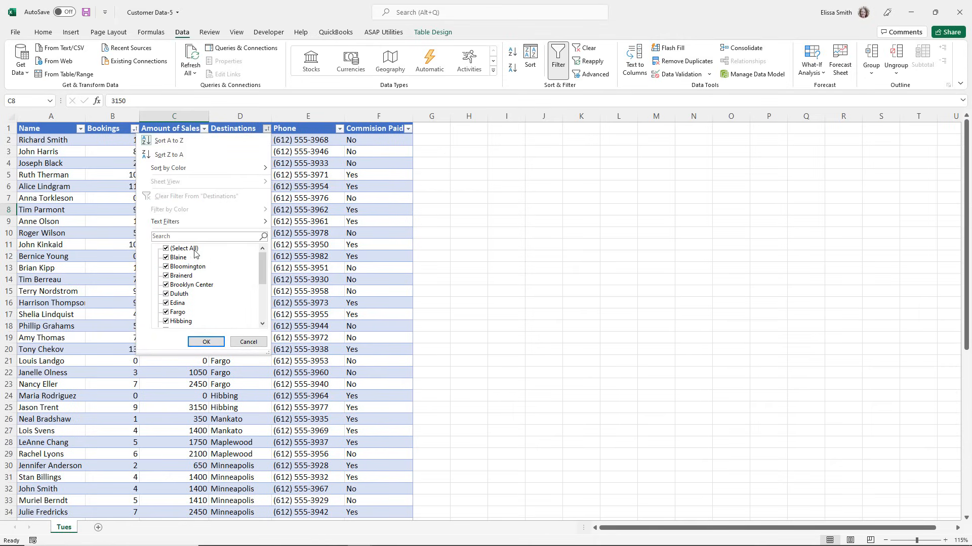
click(160, 236)
text(m*)
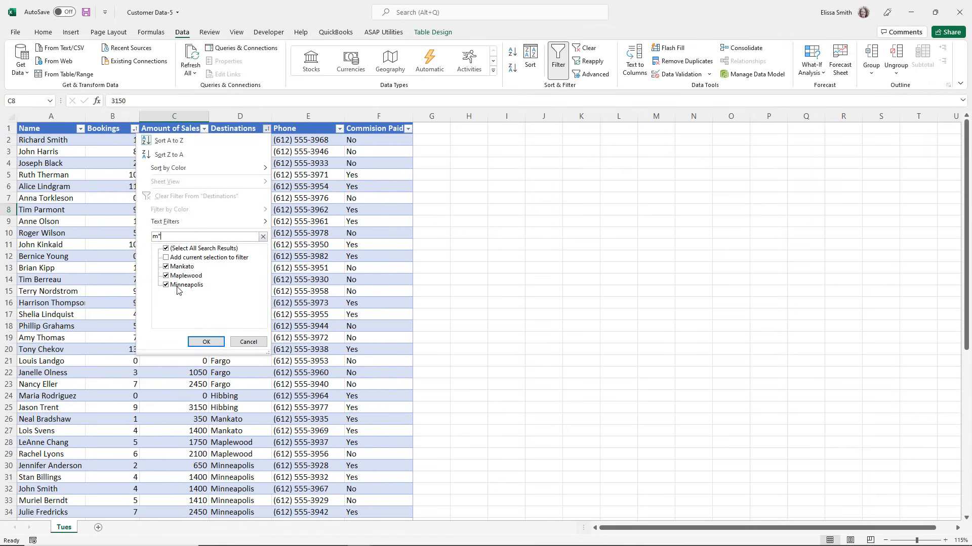
click(205, 342)
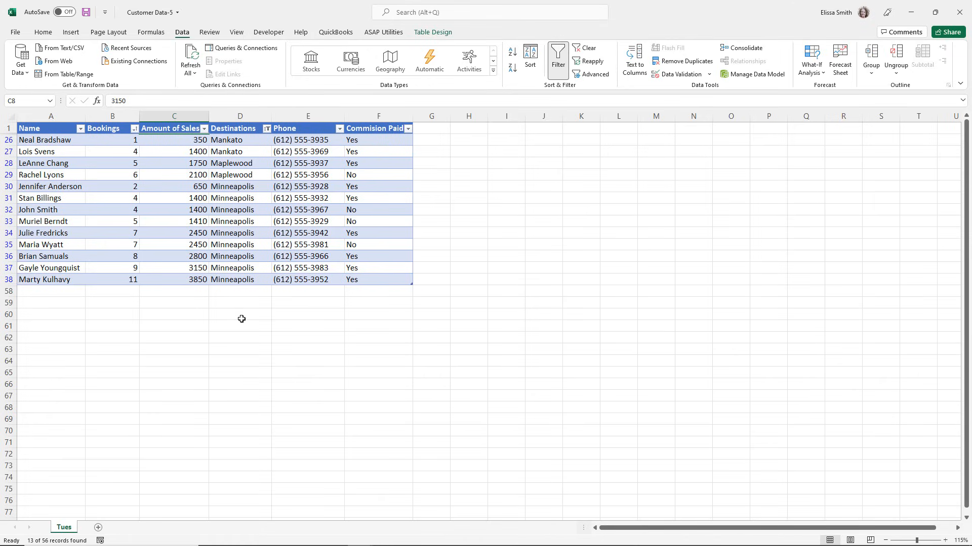
Clear the m* filter from the Destinations column so all destinations are included again.
click(267, 130)
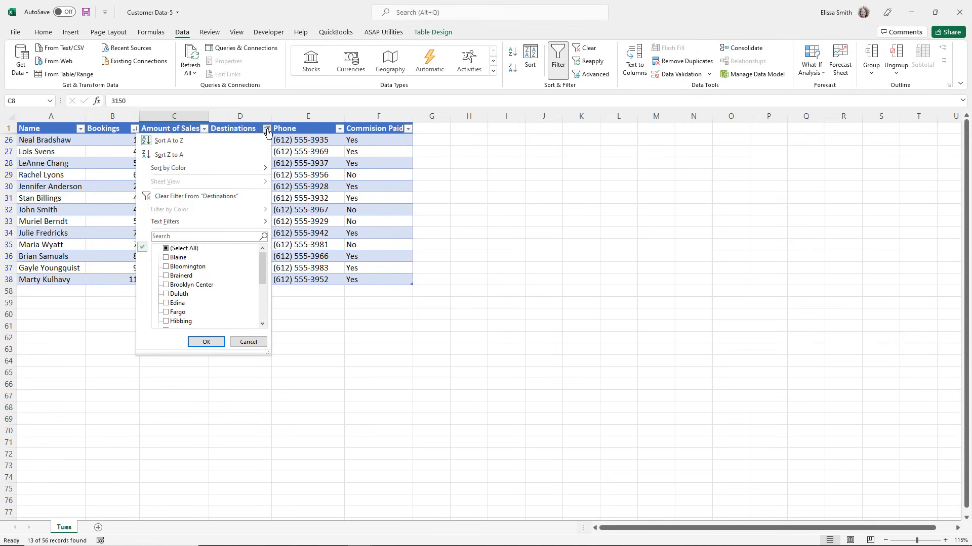
click(163, 197)
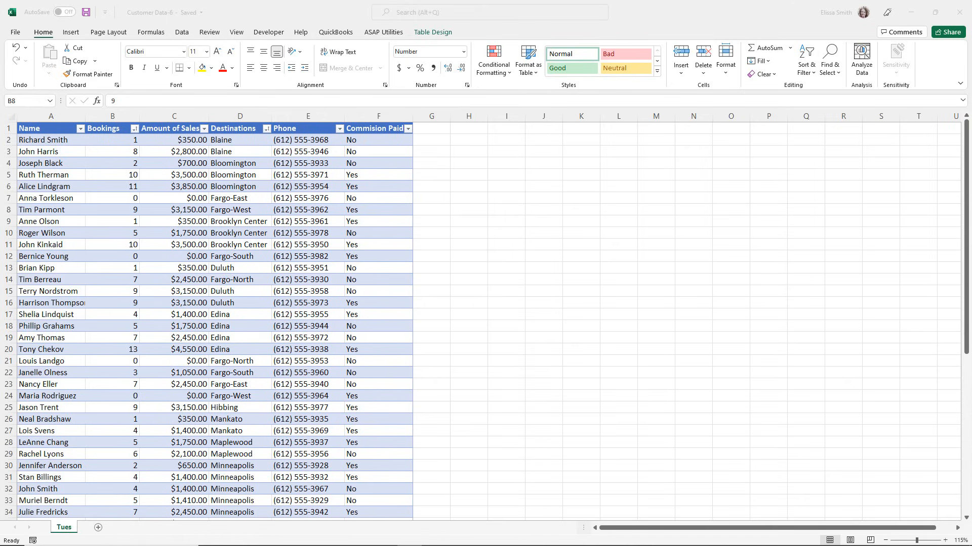
Sort the table by the Destinations column from A to Z.
click(265, 133)
key(ctrl)
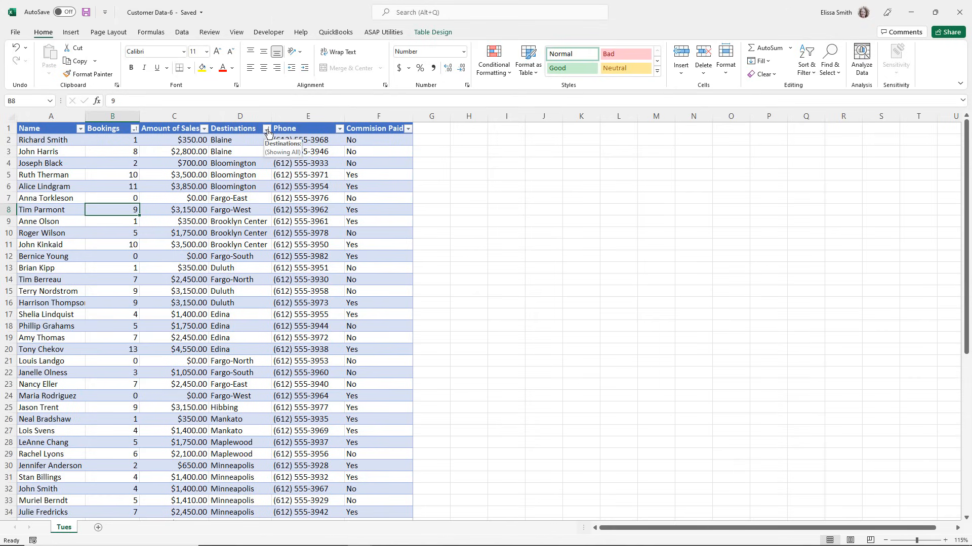
click(268, 132)
click(183, 142)
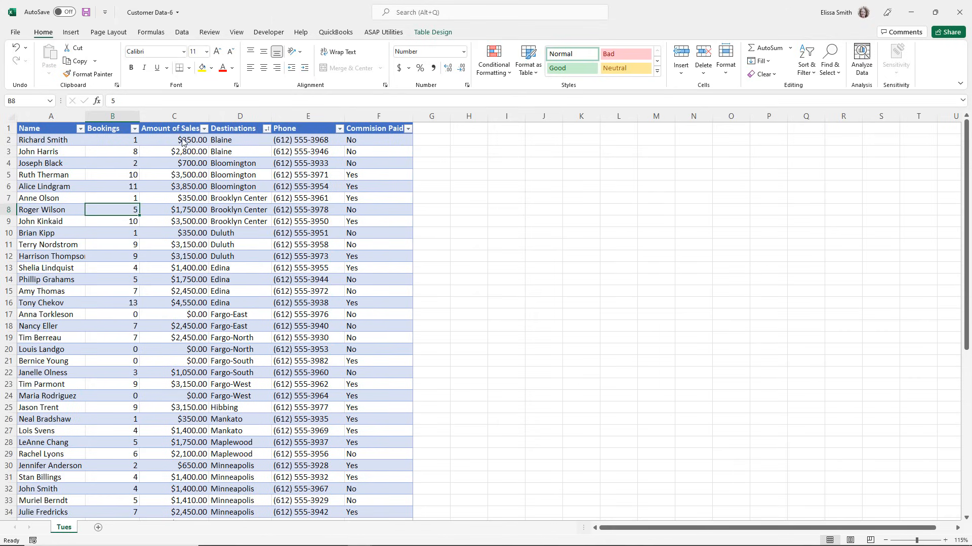
Examine the Fargo-East, Fargo-North, Fargo-South and Fargo-West entries in the sorted Destinations column.
click(229, 312)
key(Down)
key(Down)
key(Down)
key(Down)
key(Down)
key(Down)
key(Down)
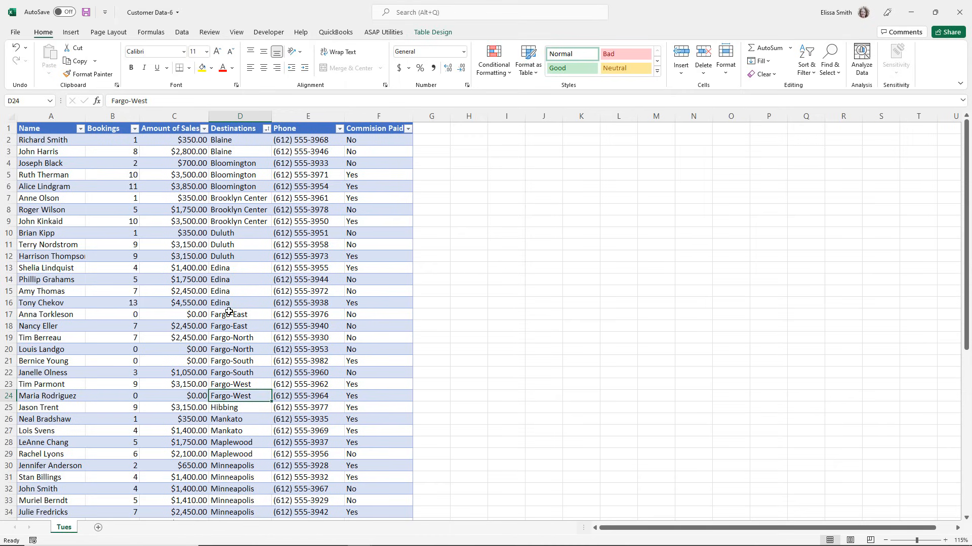
key(Up)
key(Up)
key(Up)
key(Up)
key(Up)
key(Up)
key(Up)
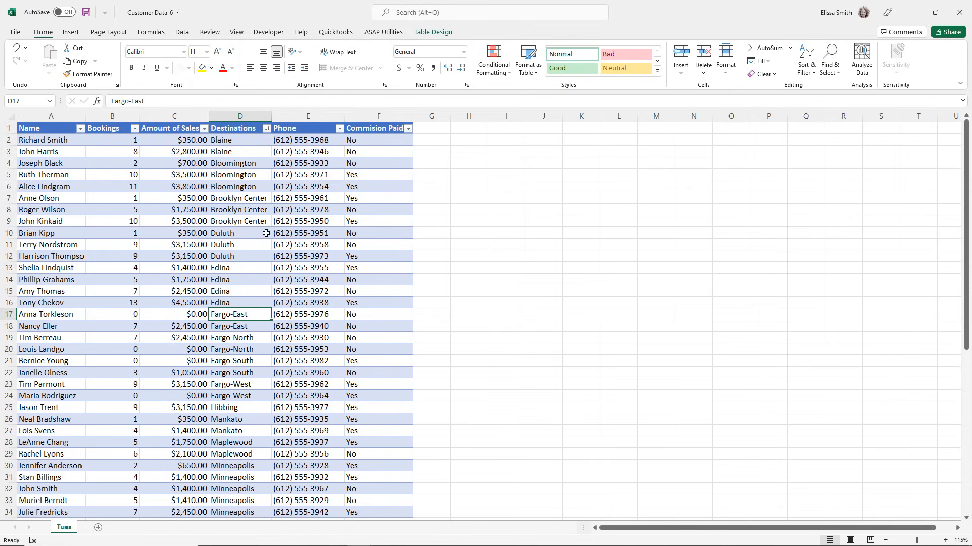
Apply a text filter to the Destinations column that shows only rows containing fargo.
click(267, 129)
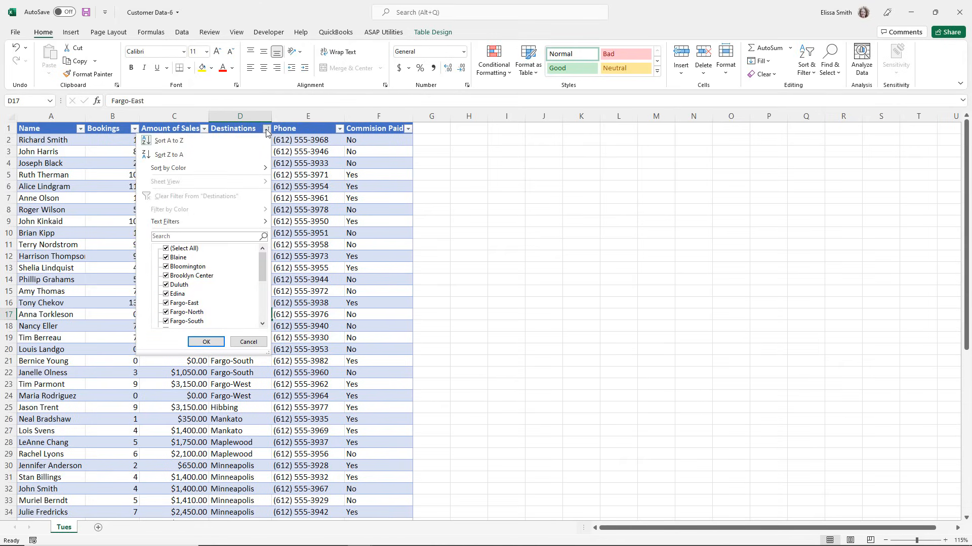
click(181, 236)
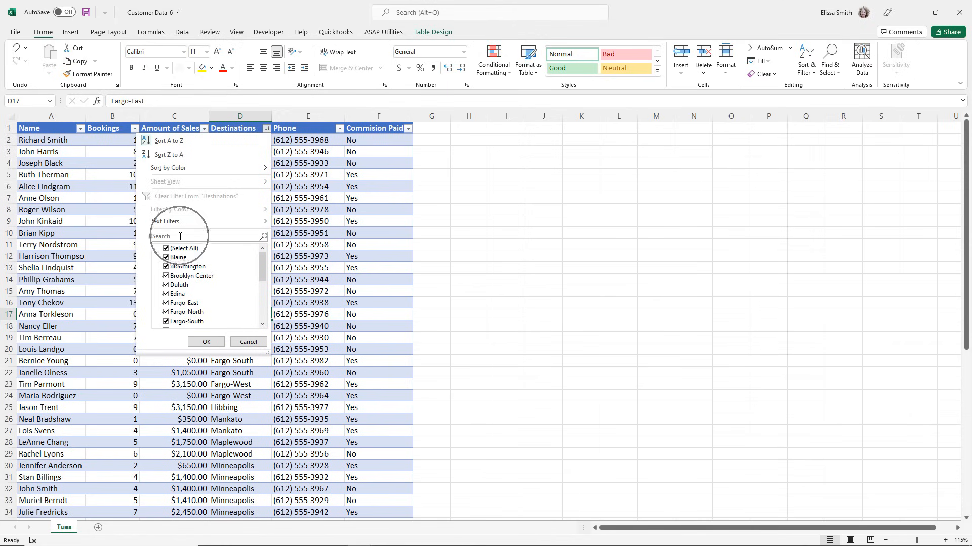
mouse_move(178, 229)
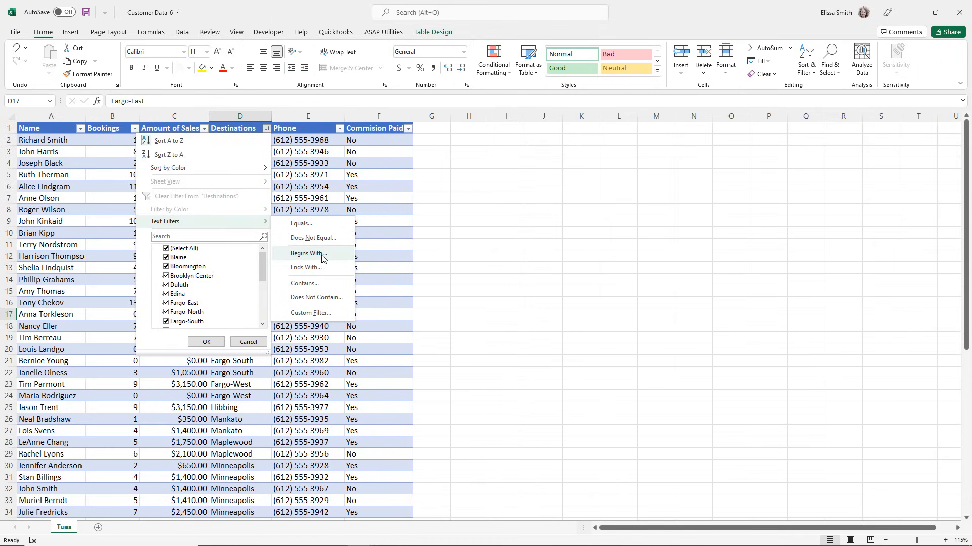
click(317, 284)
text(fargo)
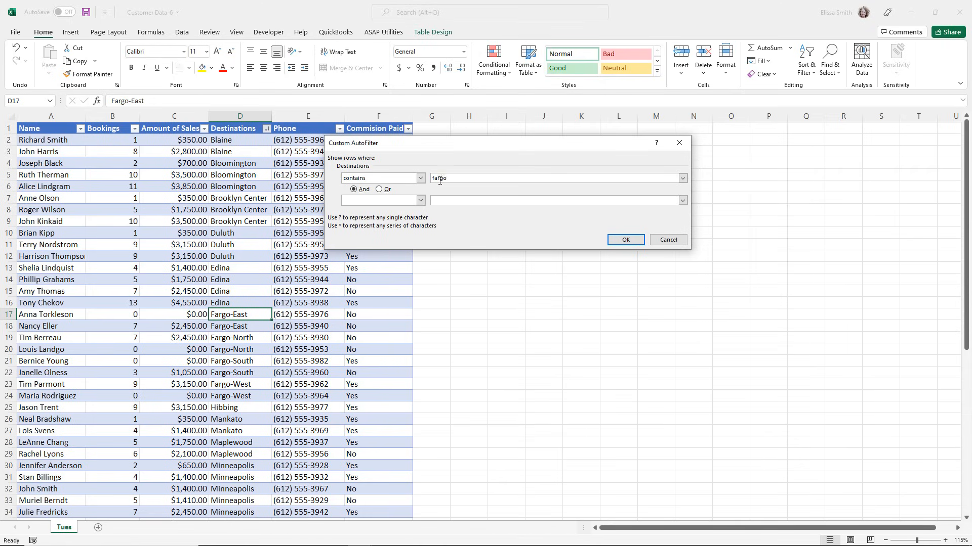
key(ctrl)
key(ctrl)
click(625, 240)
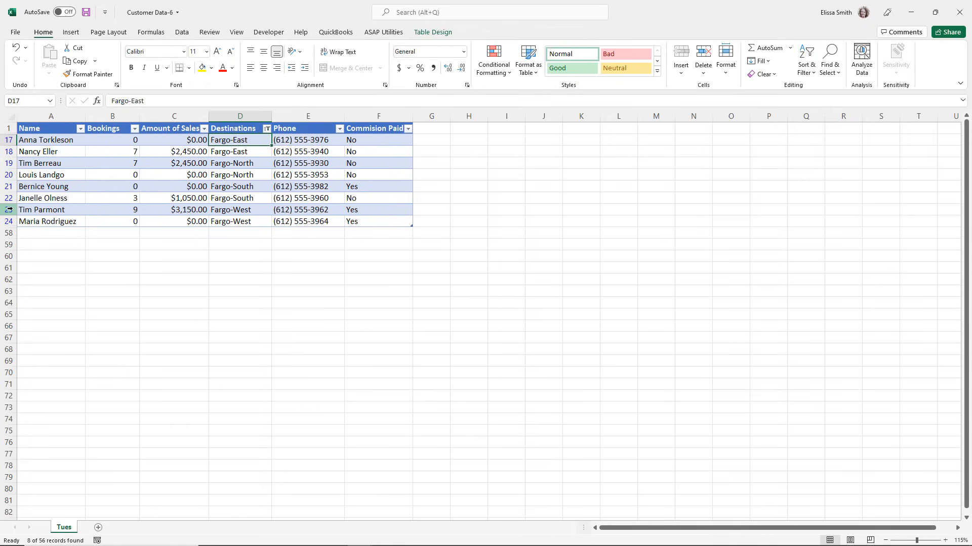
Clear the table's filter and sort state to bring back all rows after the fargo text filter.
click(182, 32)
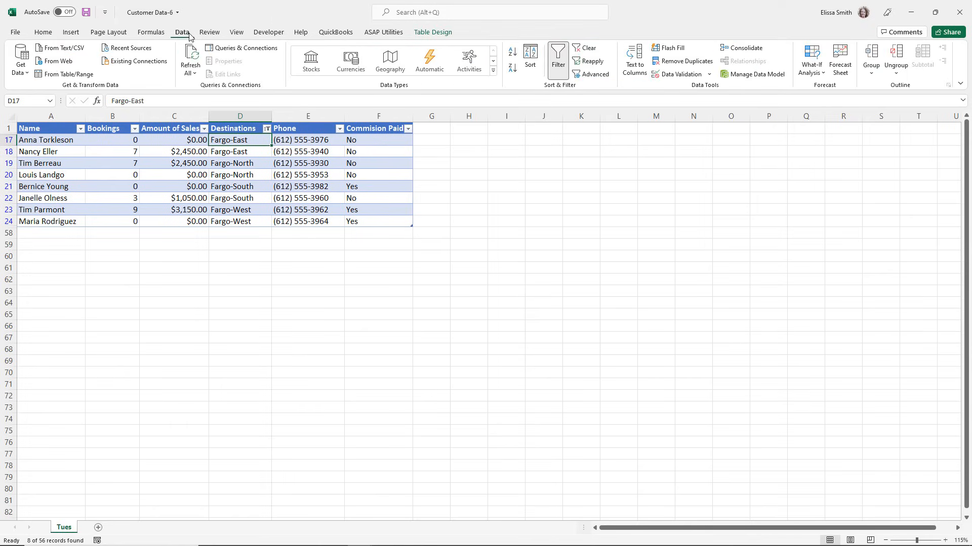
key(ctrl)
key(ctrl)
click(588, 50)
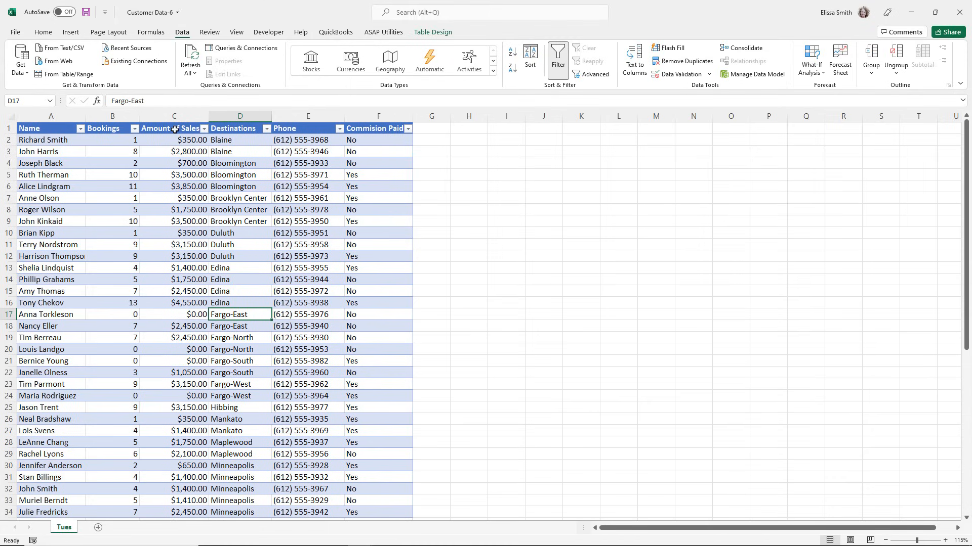
Filter the Amount of Sales column to values greater than or equal to 1500 and check the first filtered amounts.
click(204, 129)
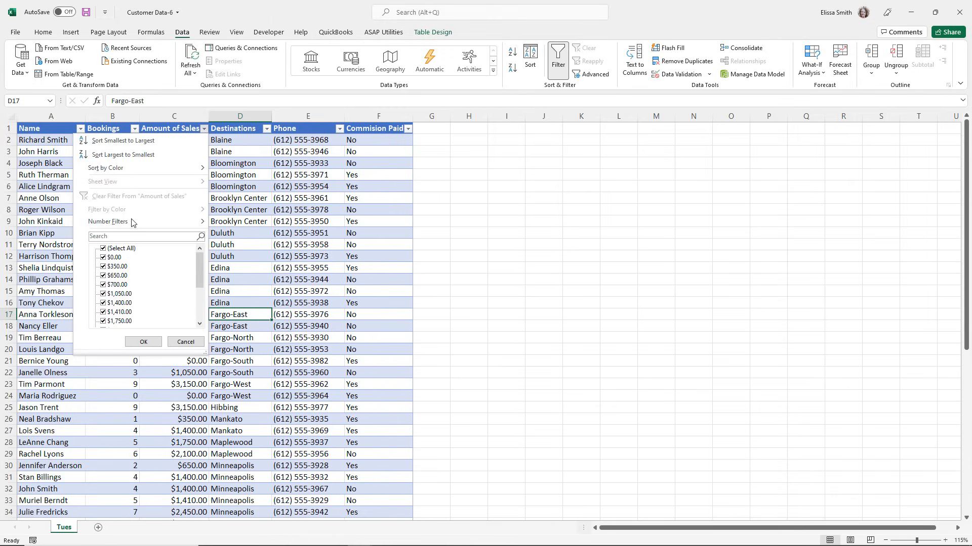
mouse_move(131, 225)
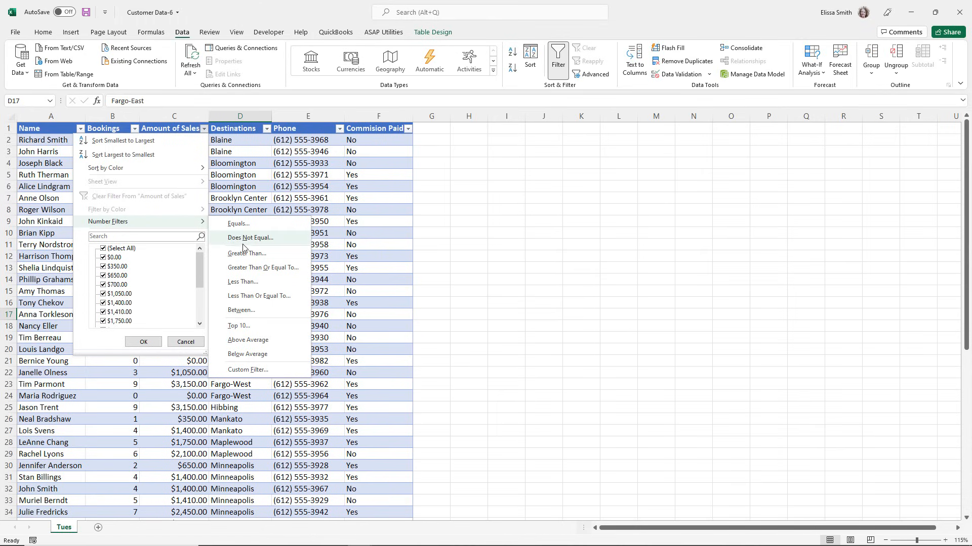
click(252, 267)
text(1500)
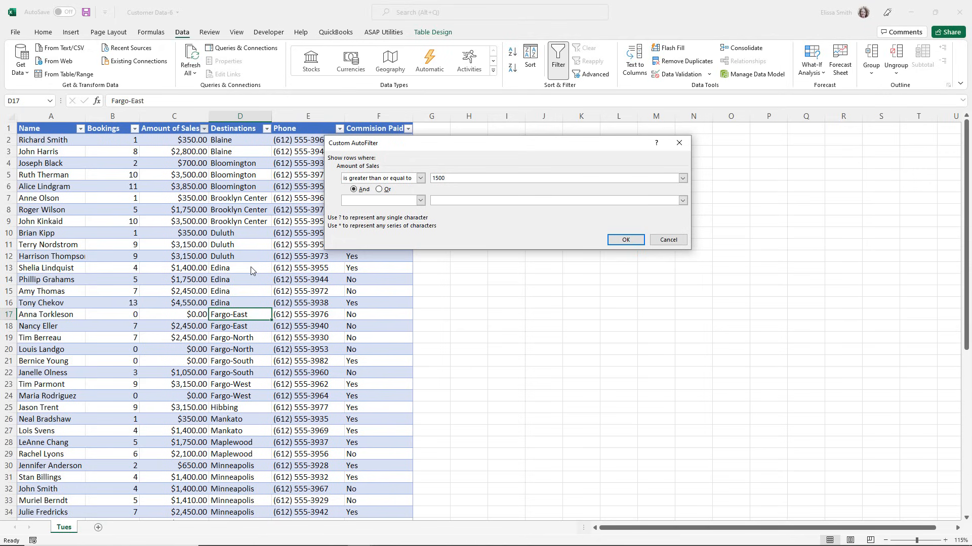
click(624, 242)
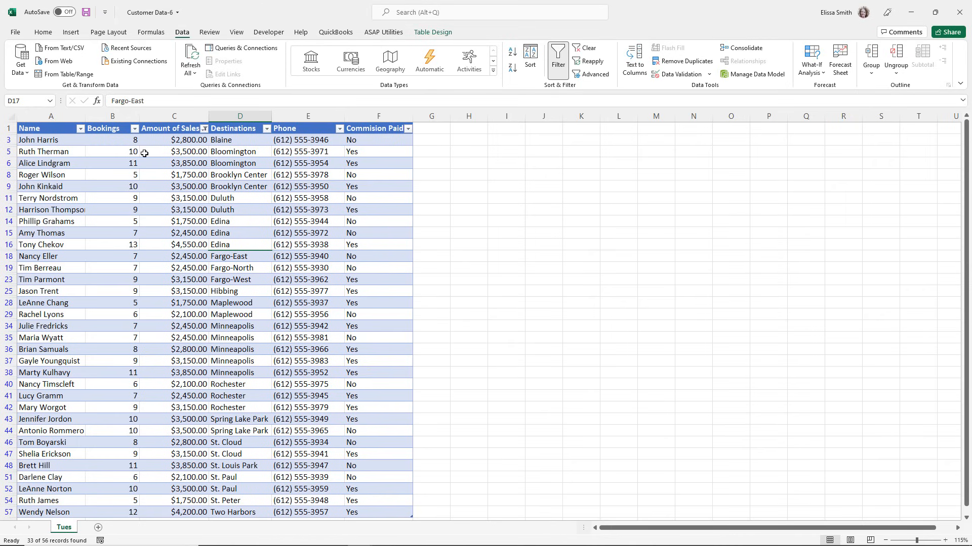
click(183, 141)
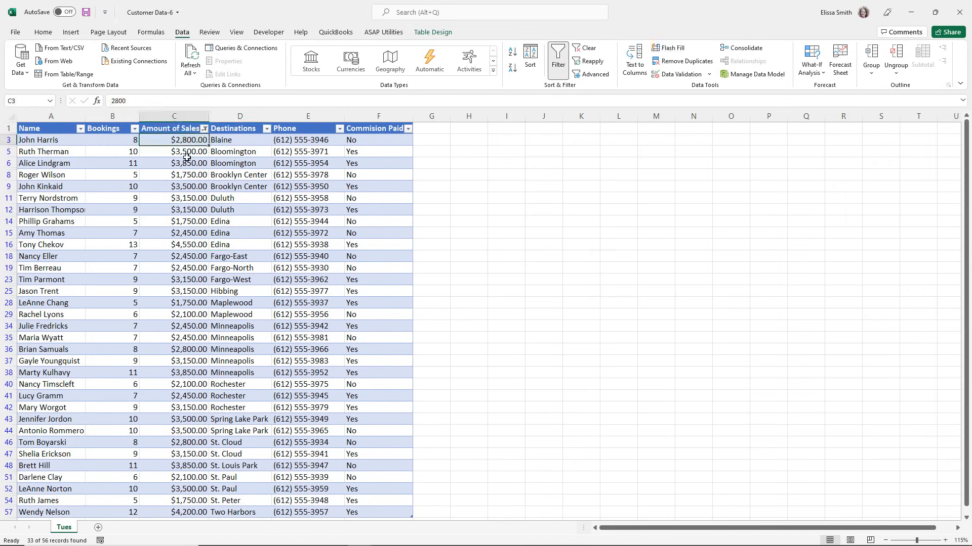
click(187, 154)
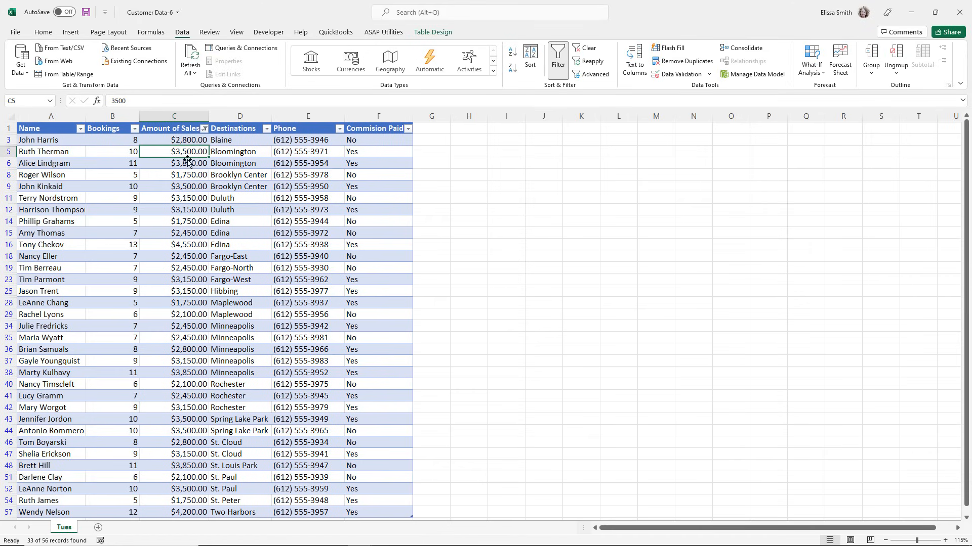
Clear the number filter from the Amount of Sales column.
click(204, 129)
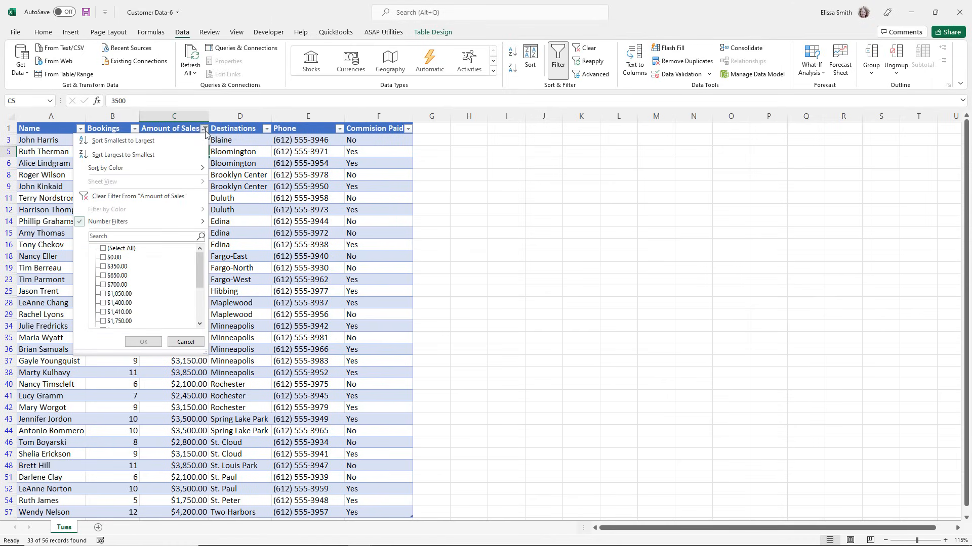
click(168, 200)
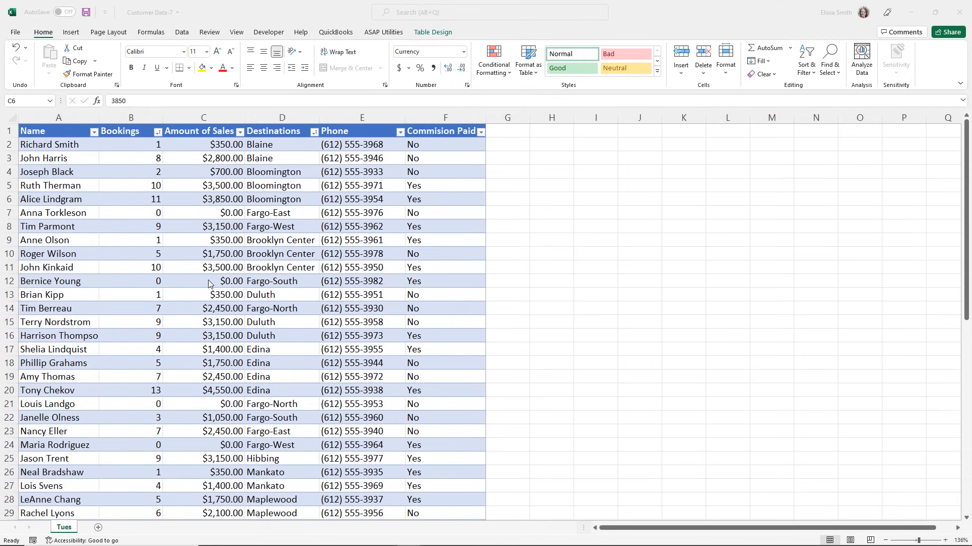
Compare the availability of the table design options while editing a cell, with a cell outside the table selected, and with one inside it.
key(F2)
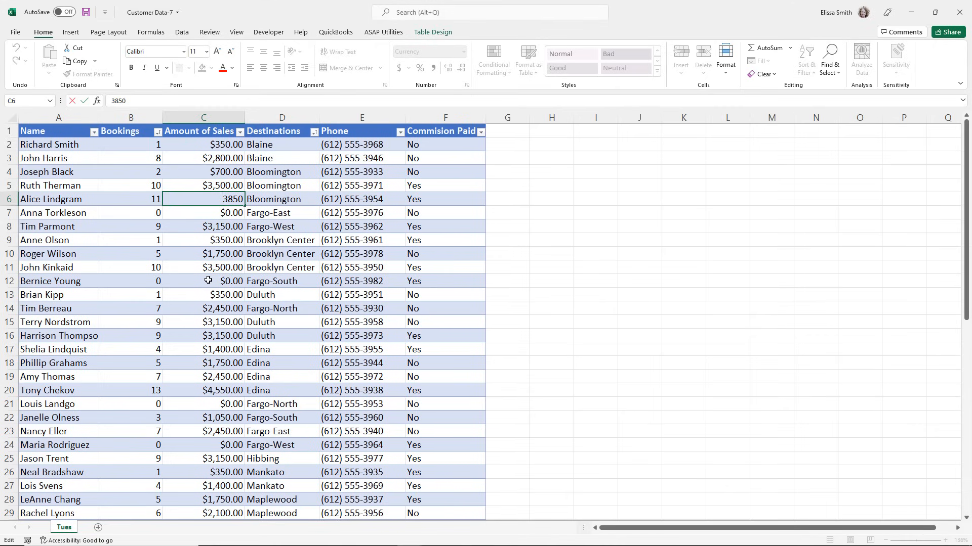
click(443, 33)
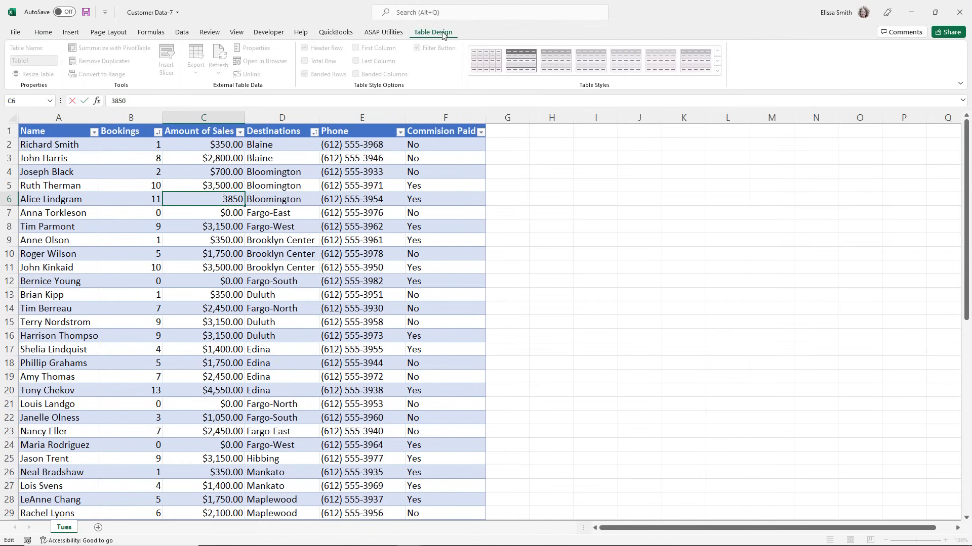
click(179, 297)
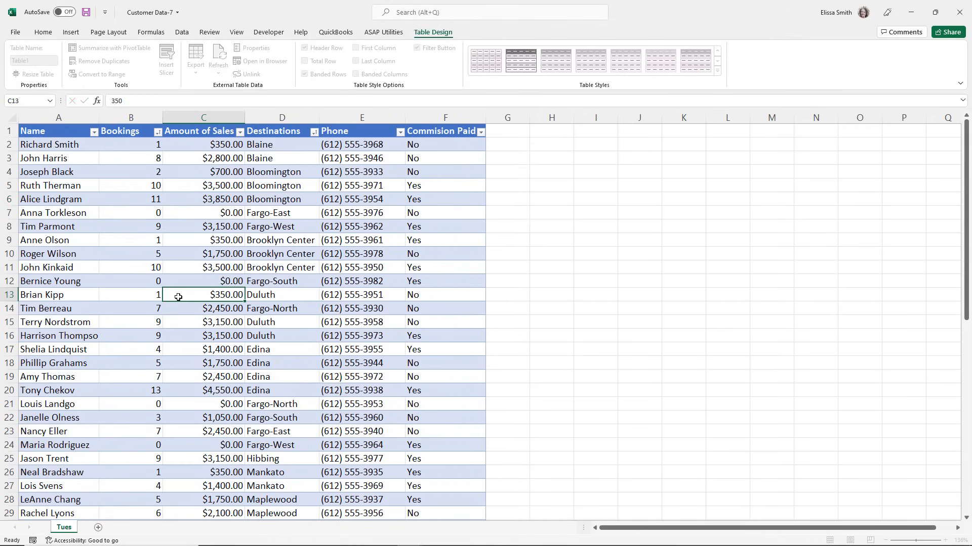
click(649, 294)
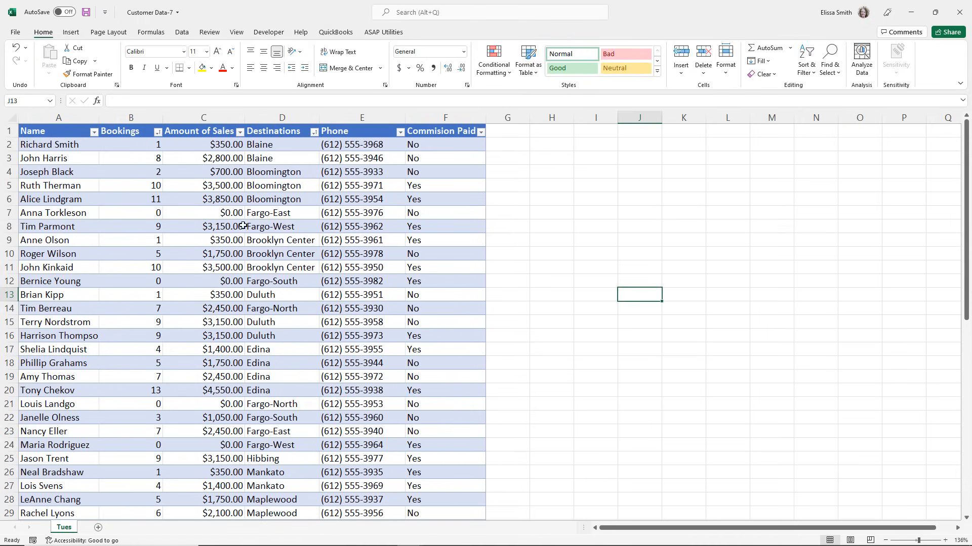
click(236, 250)
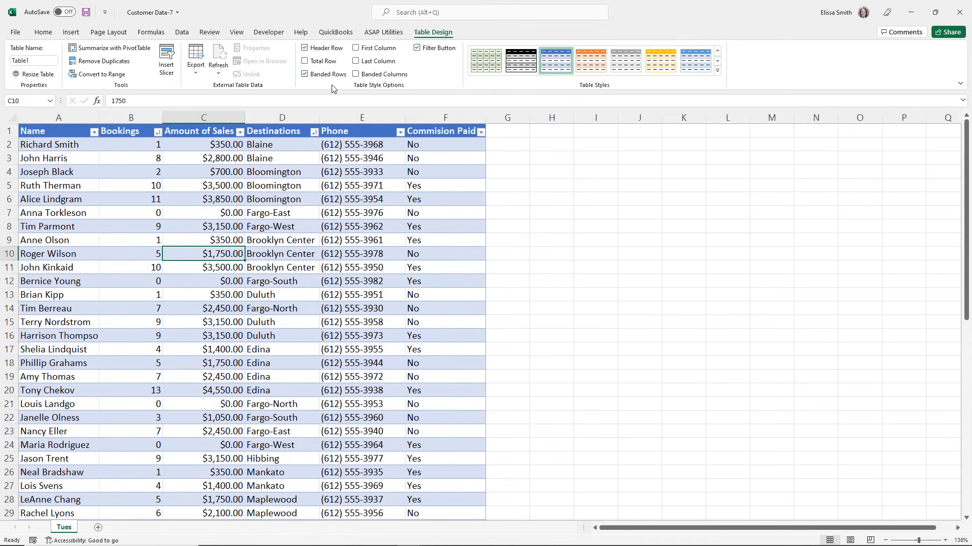
Switch the table's header row off and back on, and do the same with its banded rows.
click(305, 48)
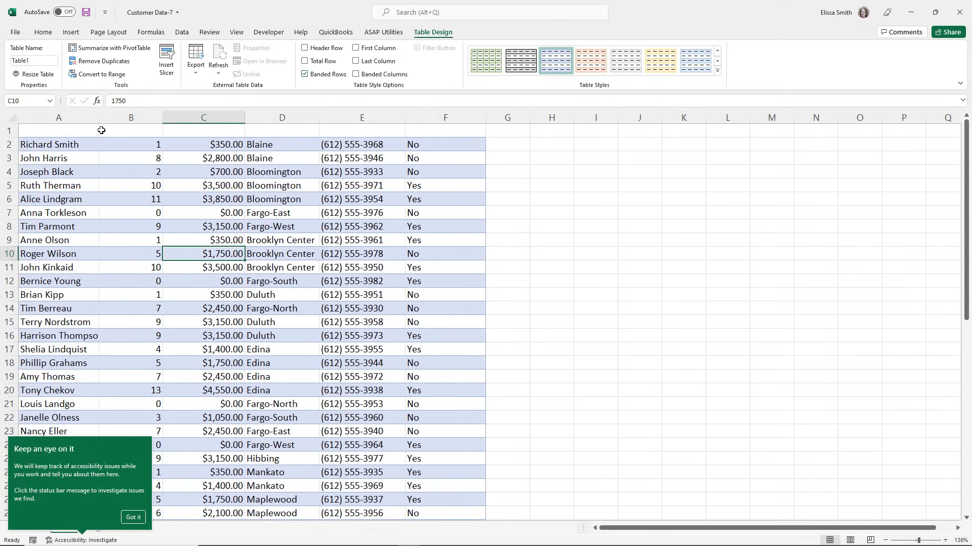
click(134, 517)
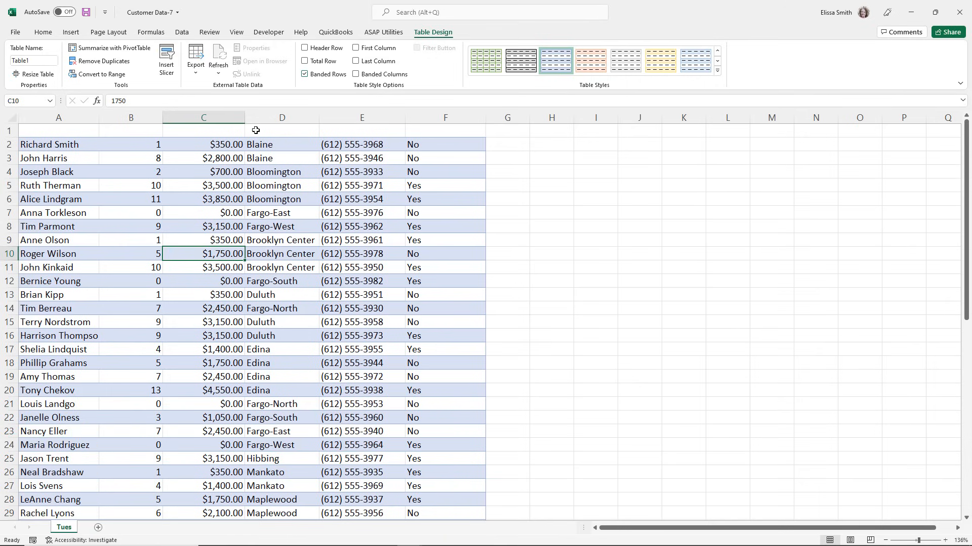
click(305, 48)
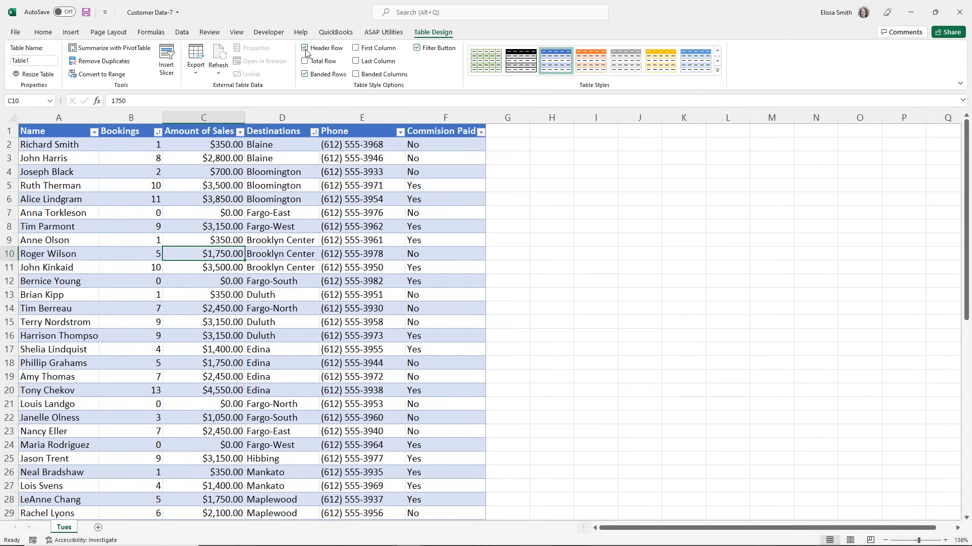
click(305, 74)
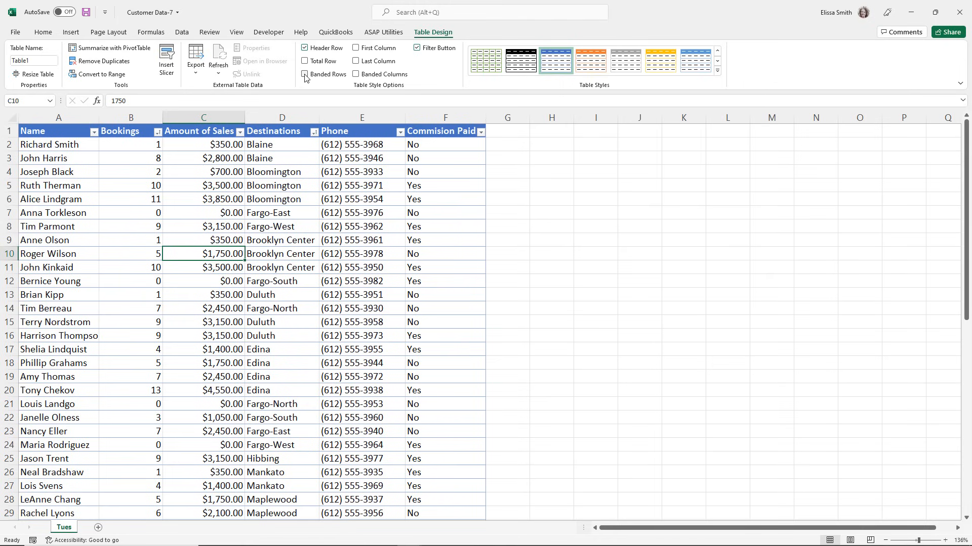
click(304, 75)
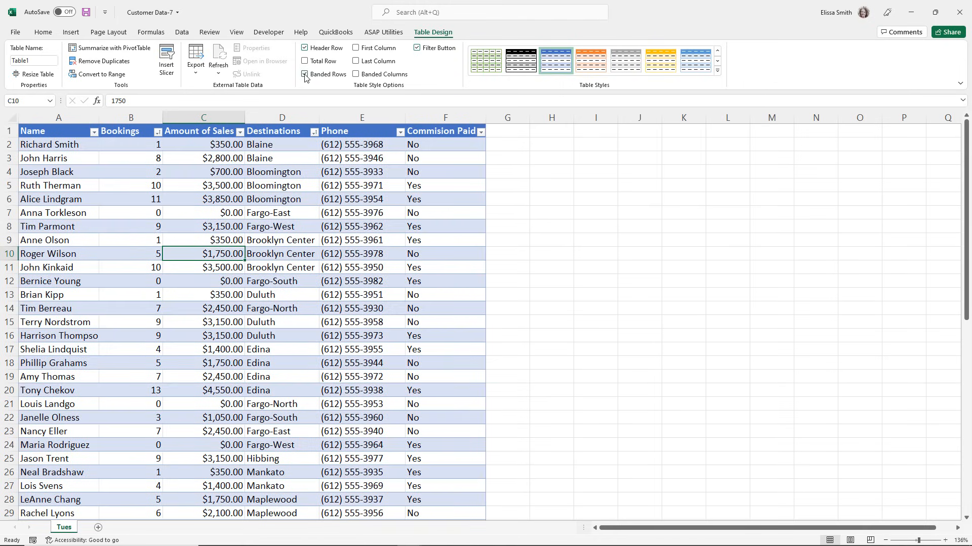
Turn off the table's banded rows, and switch its banded columns on and back off.
click(305, 74)
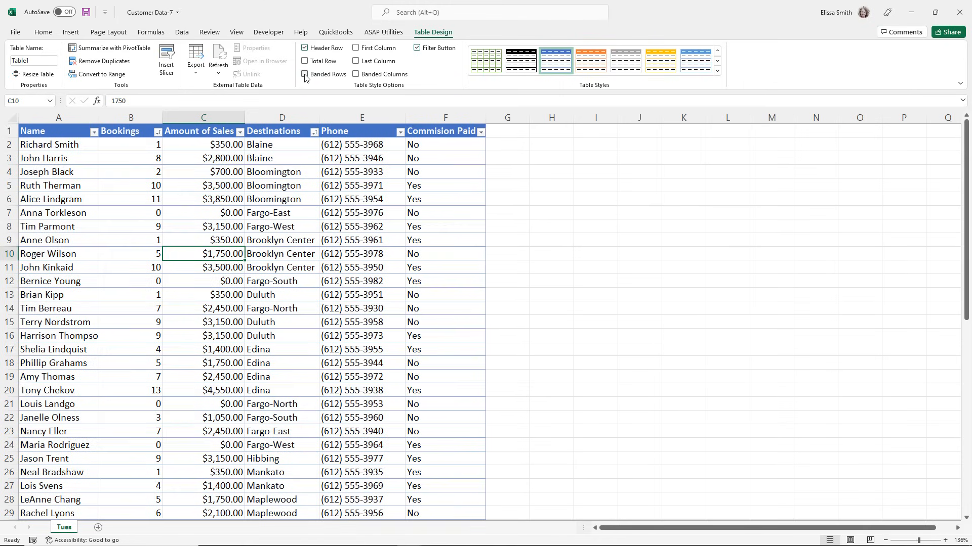
click(356, 75)
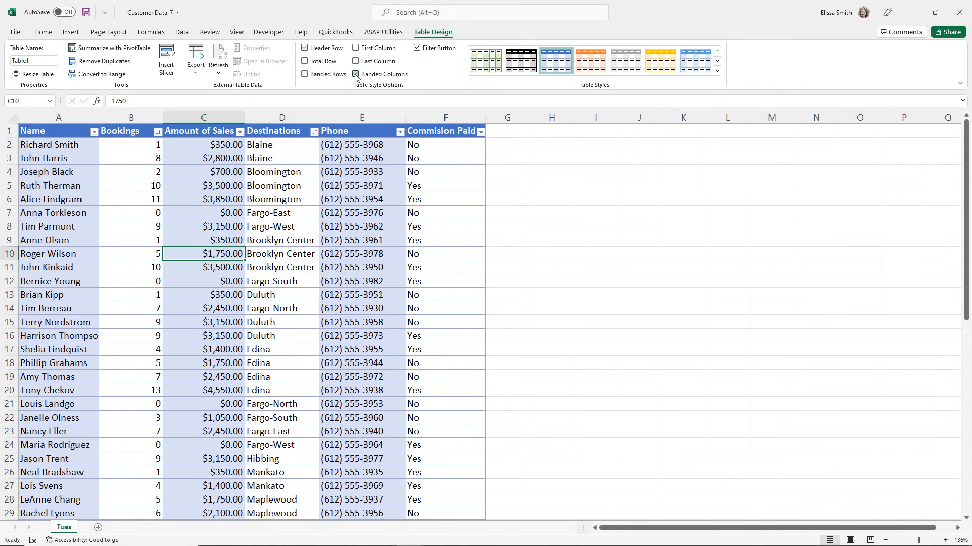
click(356, 74)
Switch the table's First Column emphasis on and back off, and do the same with its Last Column emphasis.
click(356, 49)
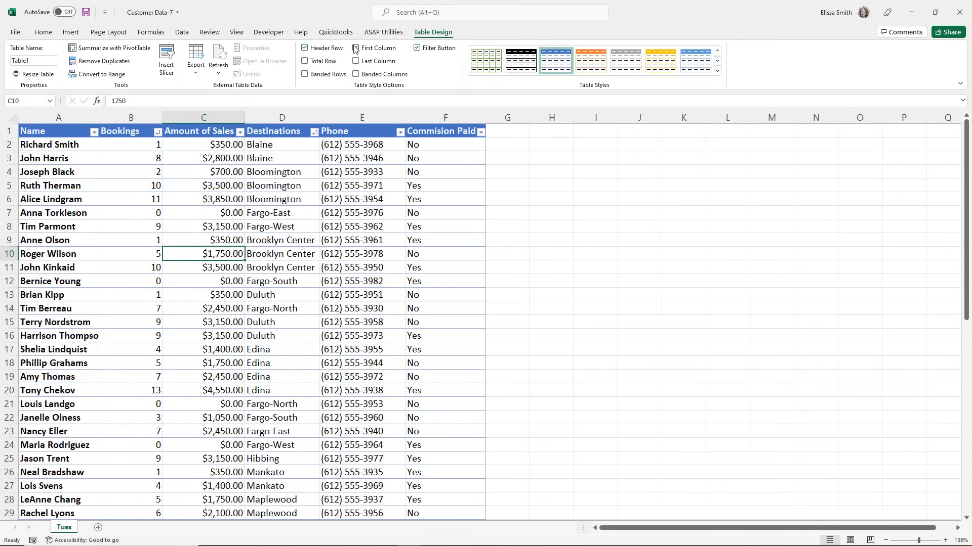
click(356, 48)
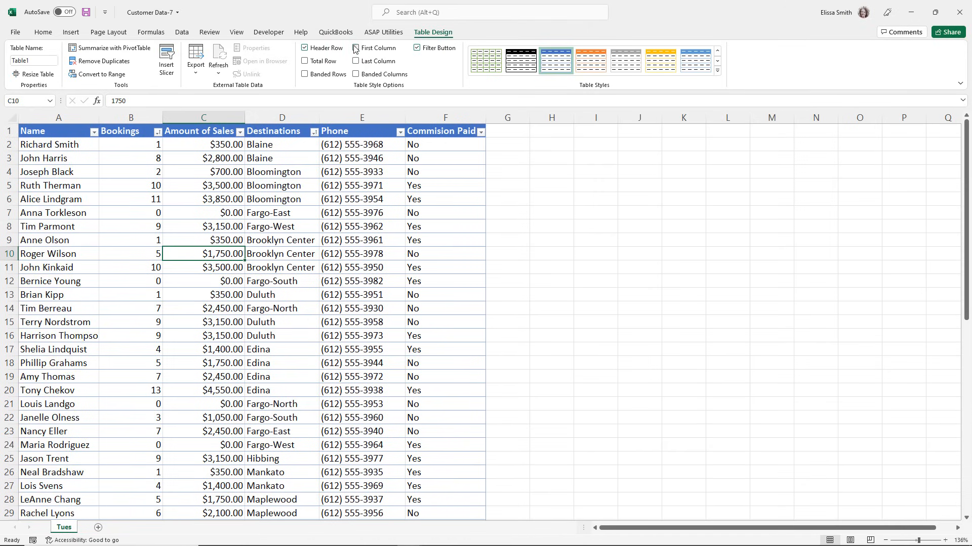
click(356, 61)
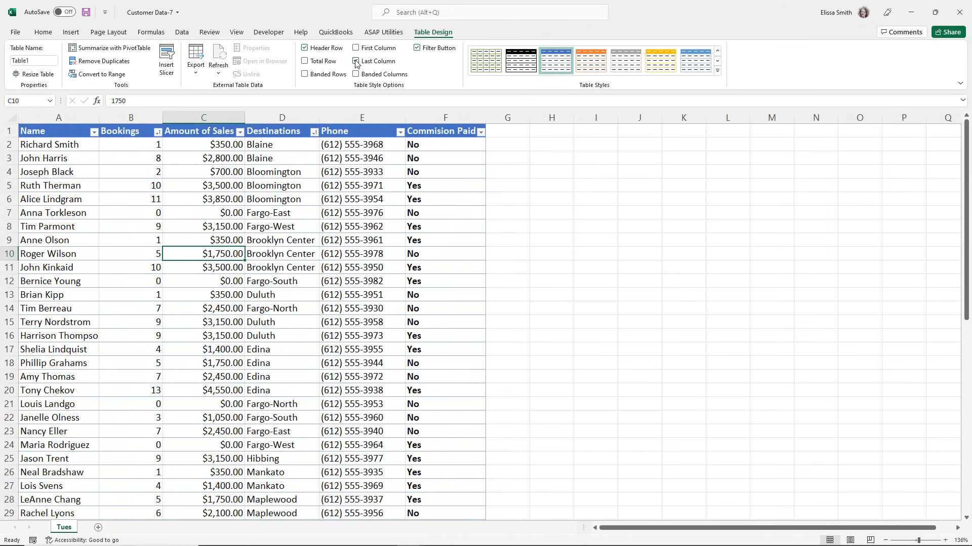
click(357, 61)
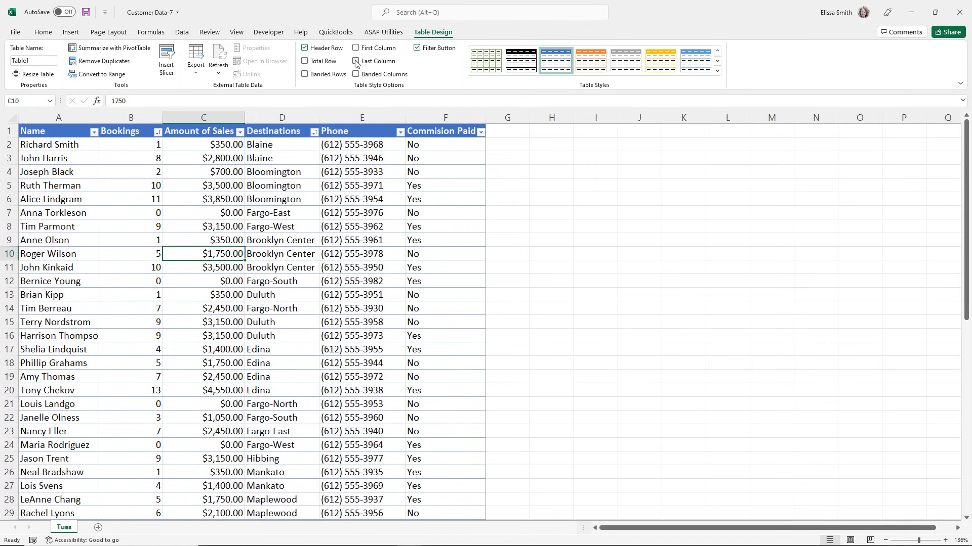
Hide the filter buttons in the table's header row and show them again.
click(417, 49)
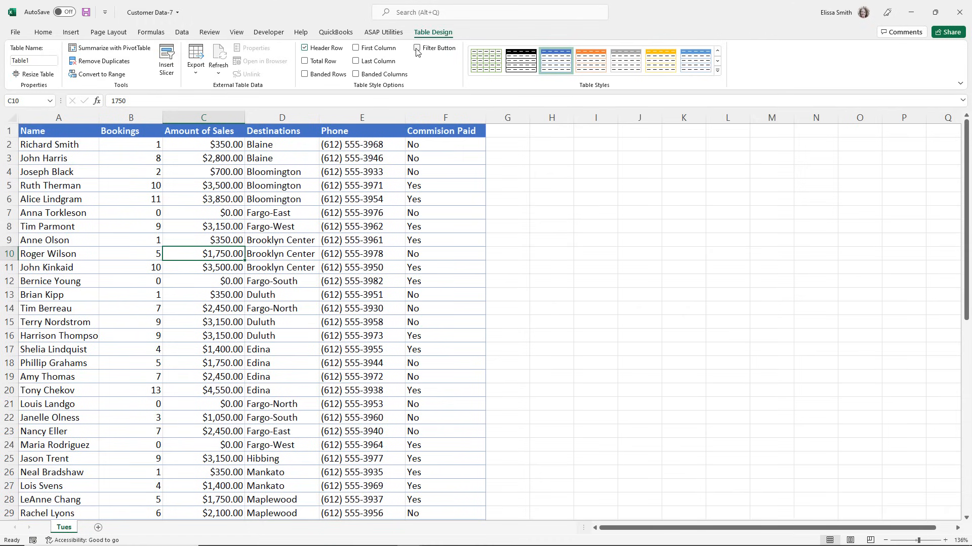
click(417, 49)
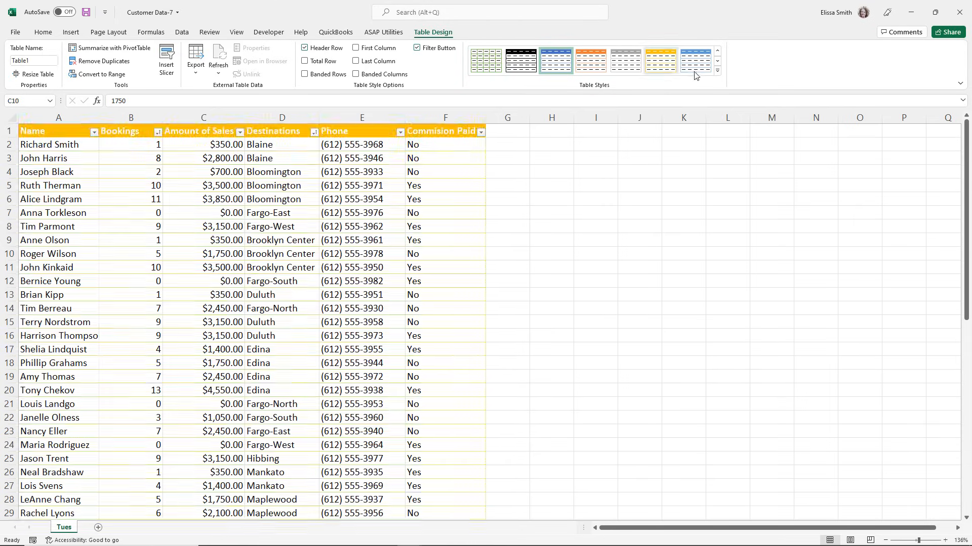
Apply the gray medium table style with shaded rows, and replace it with the light style that has a green header.
click(718, 73)
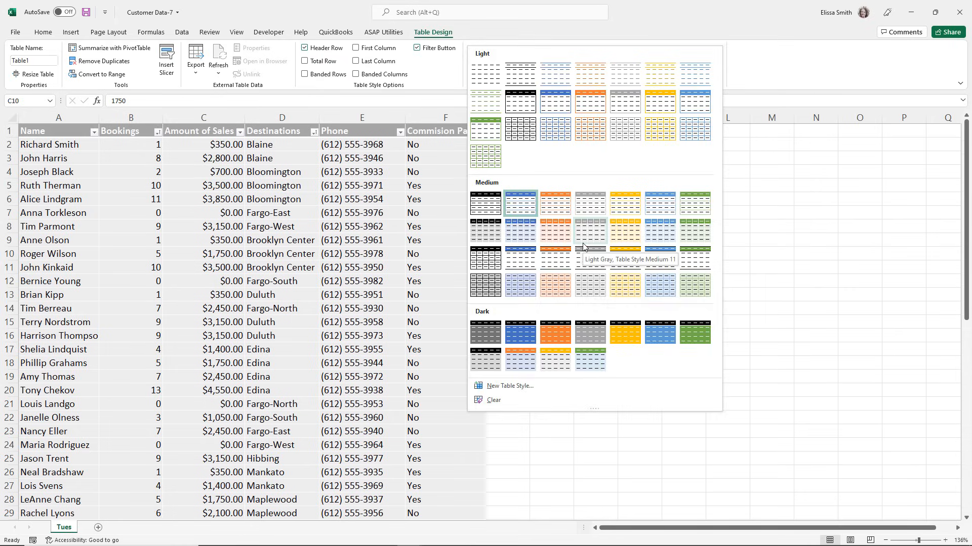
click(583, 246)
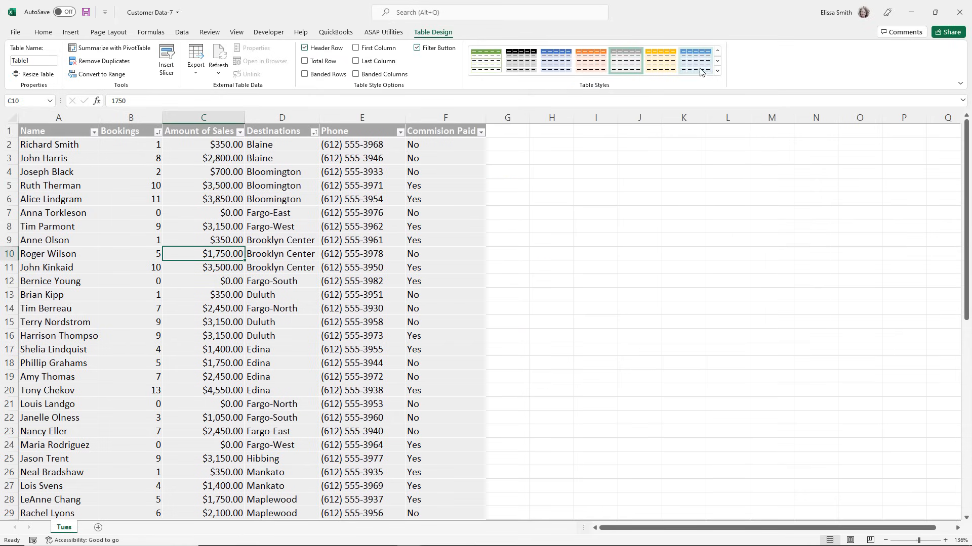
click(717, 73)
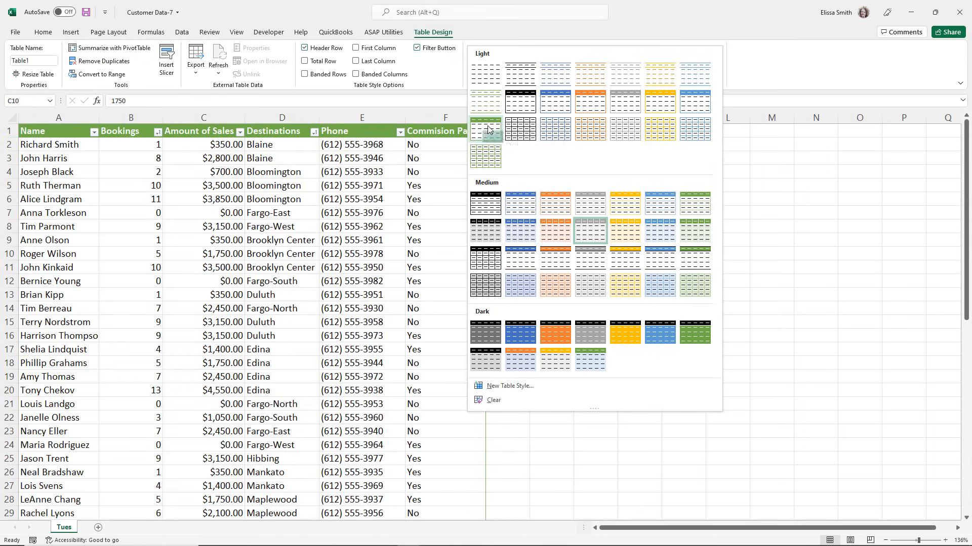
click(487, 129)
click(363, 227)
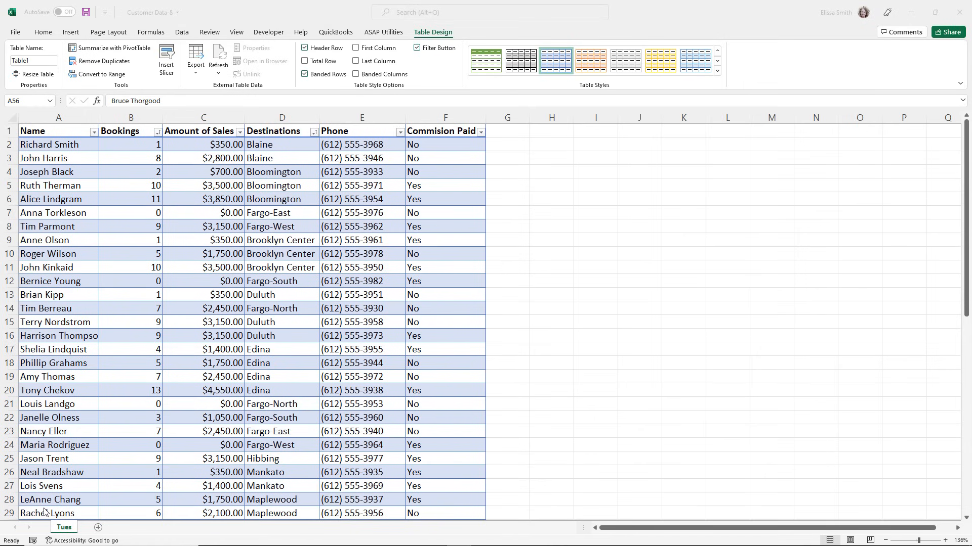
Add a total row to the end of the customer table.
scroll(126, 407, down, 10)
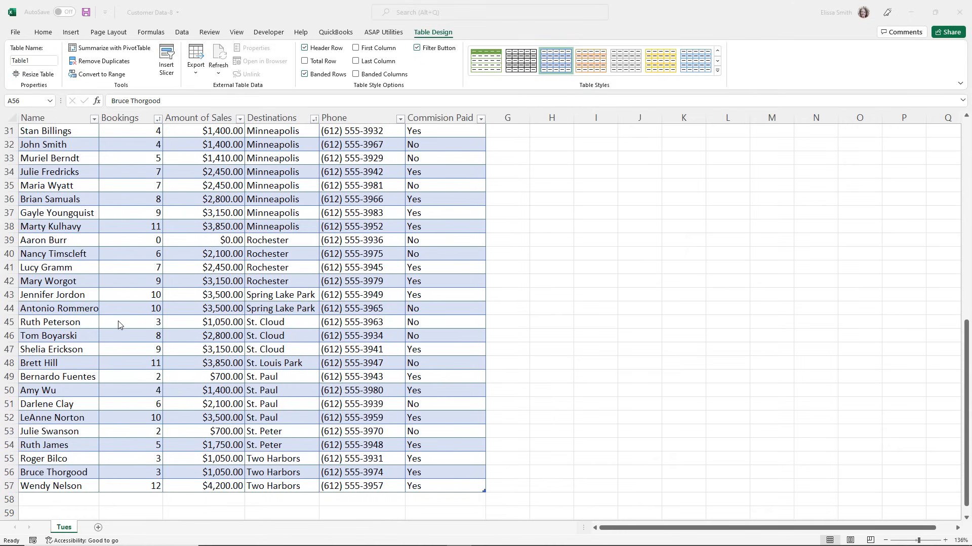
key(F2)
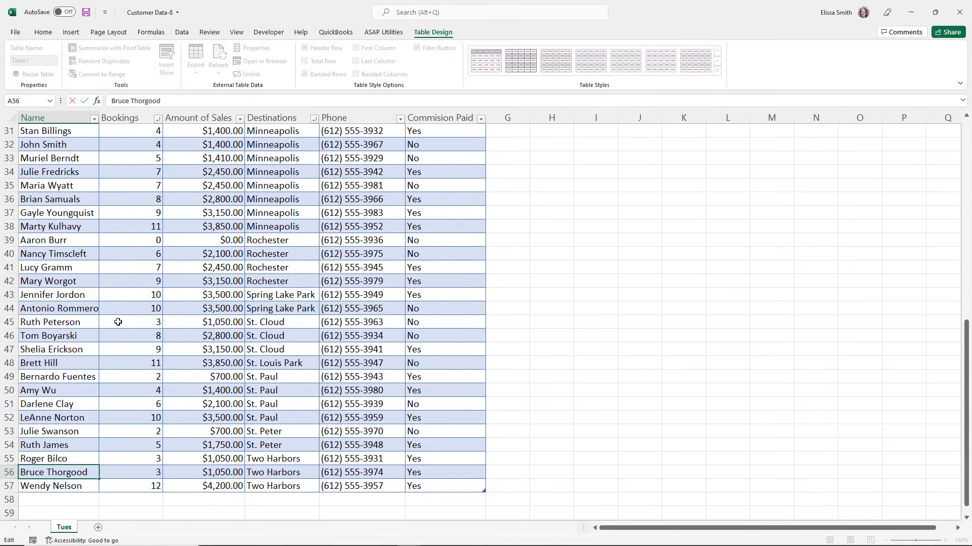
click(119, 323)
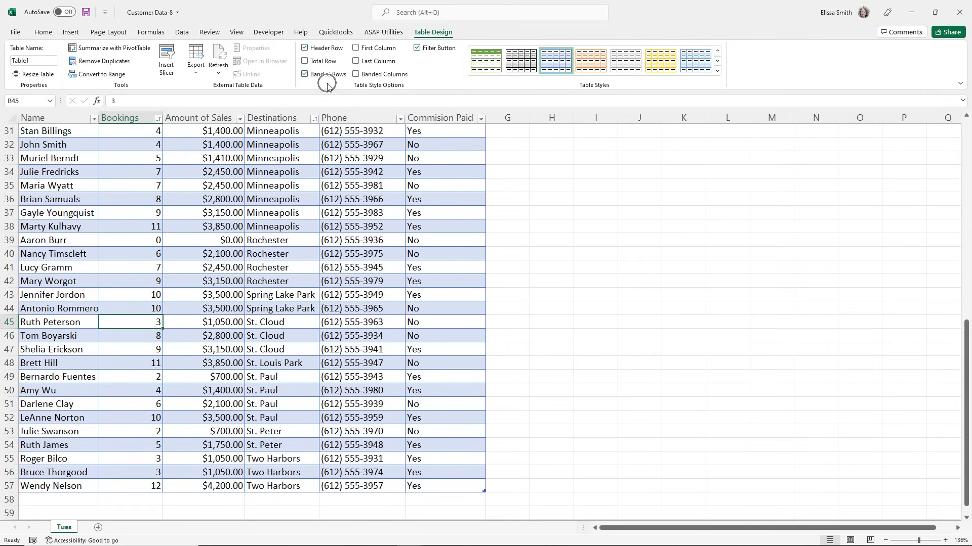
click(304, 61)
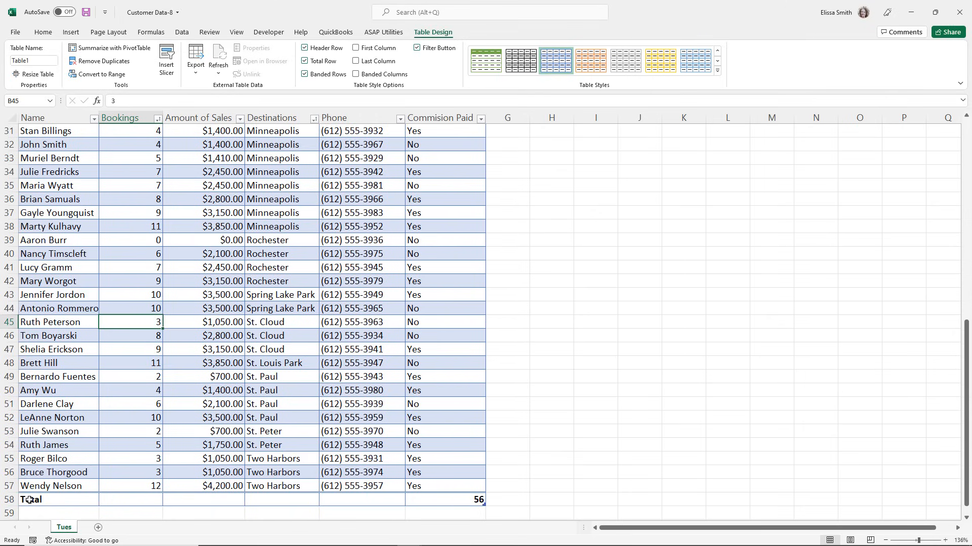
Choose Count as the total row function for the Commision Paid column.
click(449, 496)
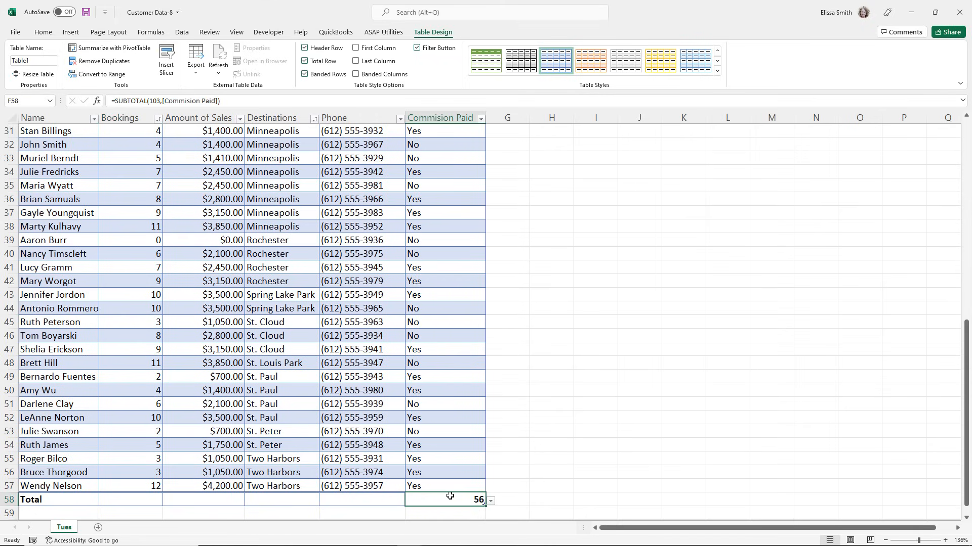
click(490, 501)
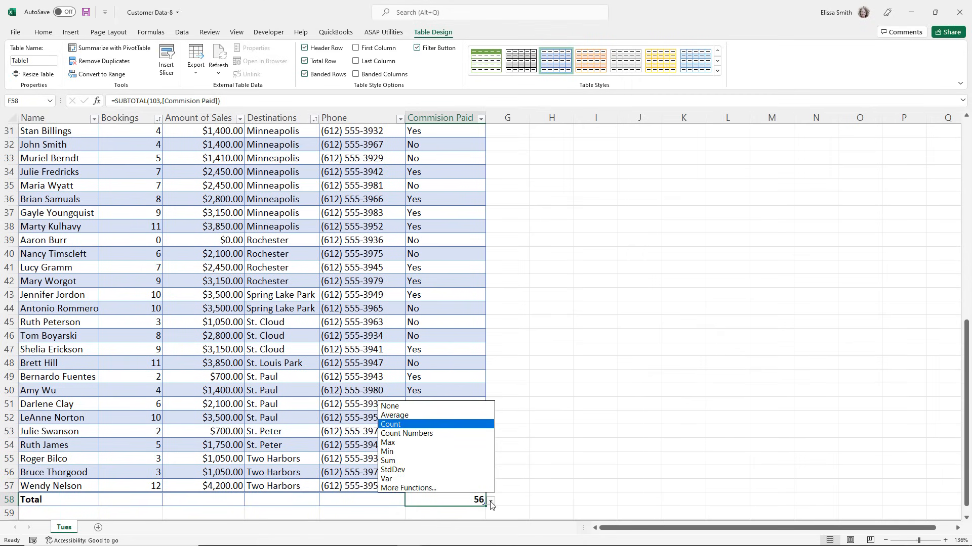
click(411, 425)
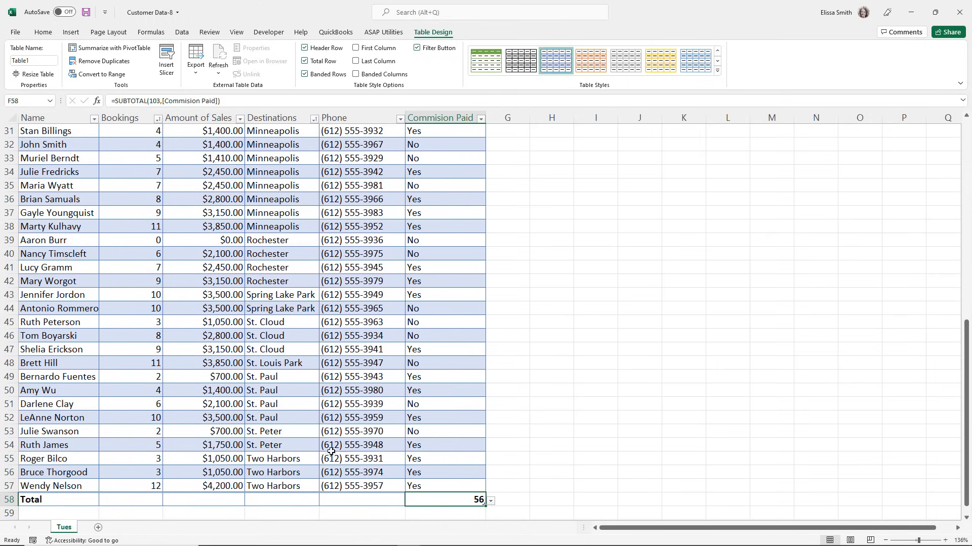
Show the Average of the Amount of Sales column in the total row.
click(213, 497)
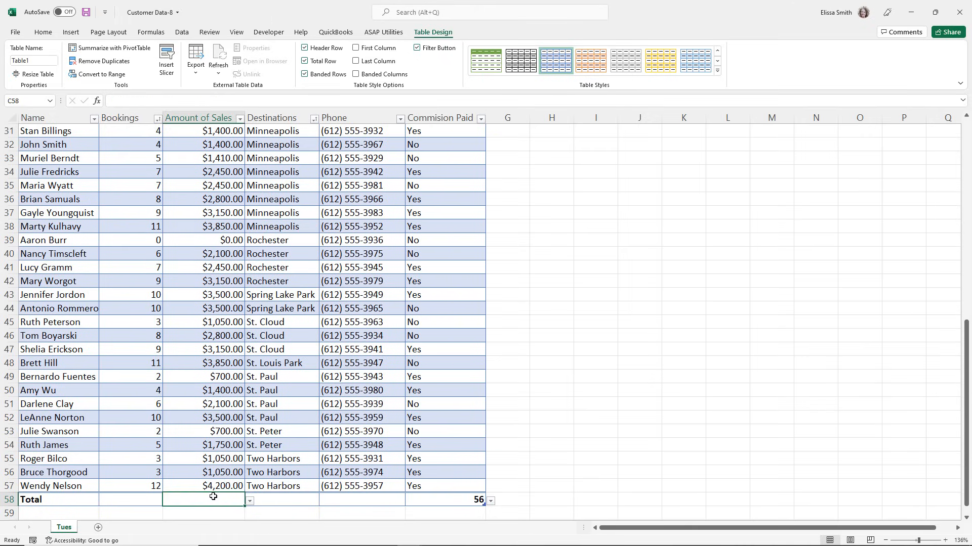
click(249, 504)
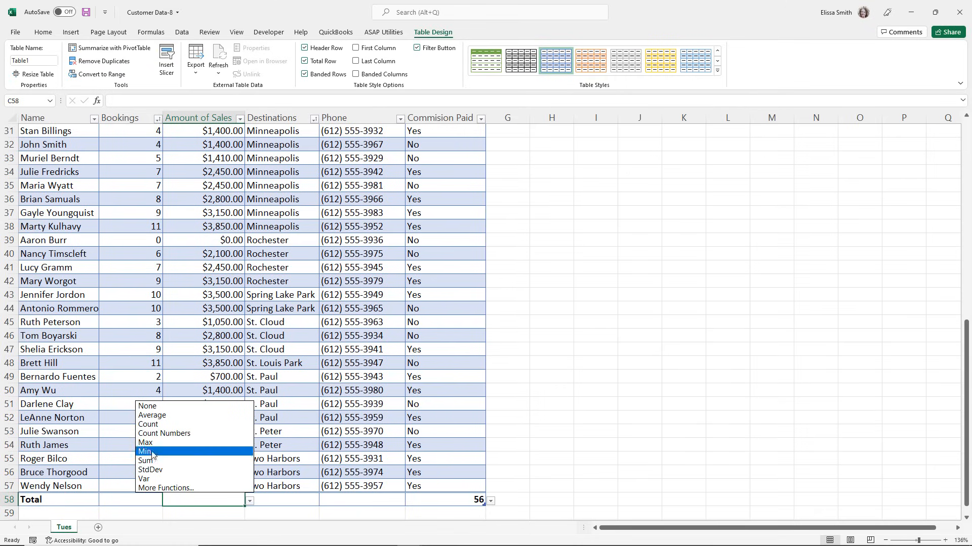
click(155, 416)
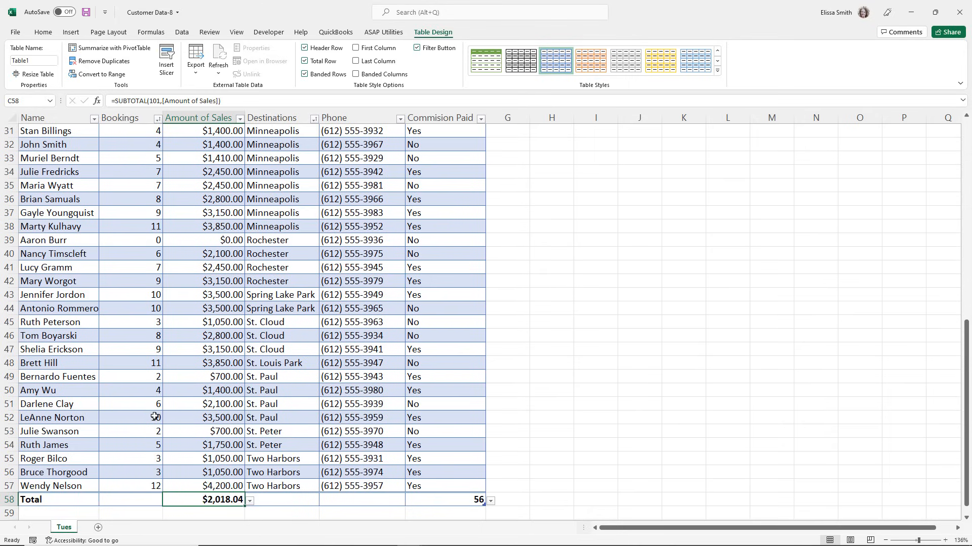
Show the Sum of the Bookings column in the total row.
click(133, 500)
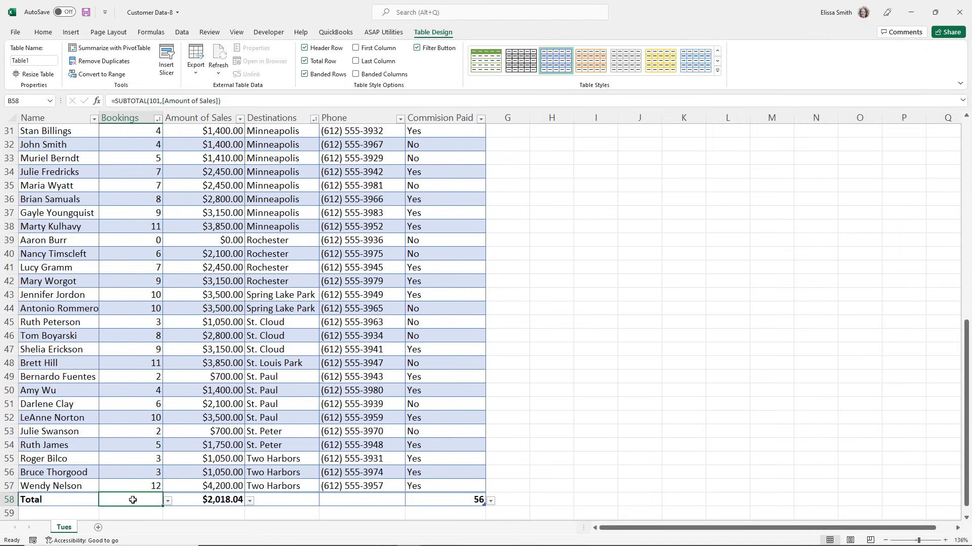
click(169, 501)
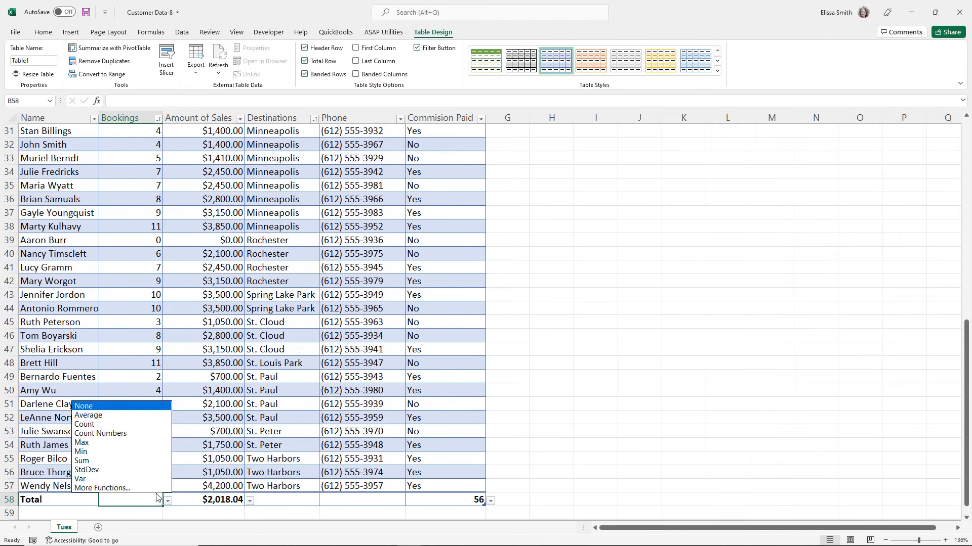
click(102, 461)
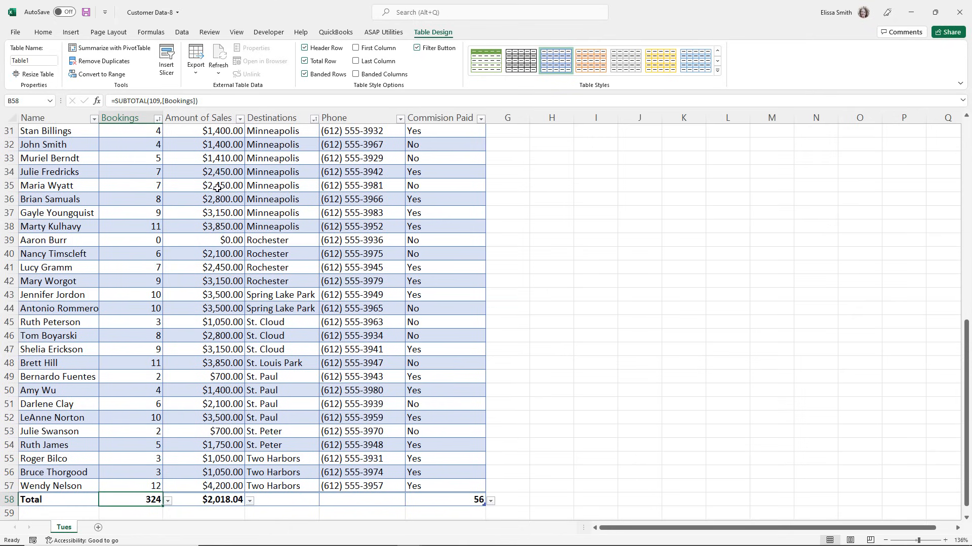
Hide the table's total row, show it again, and hide it once more.
click(304, 61)
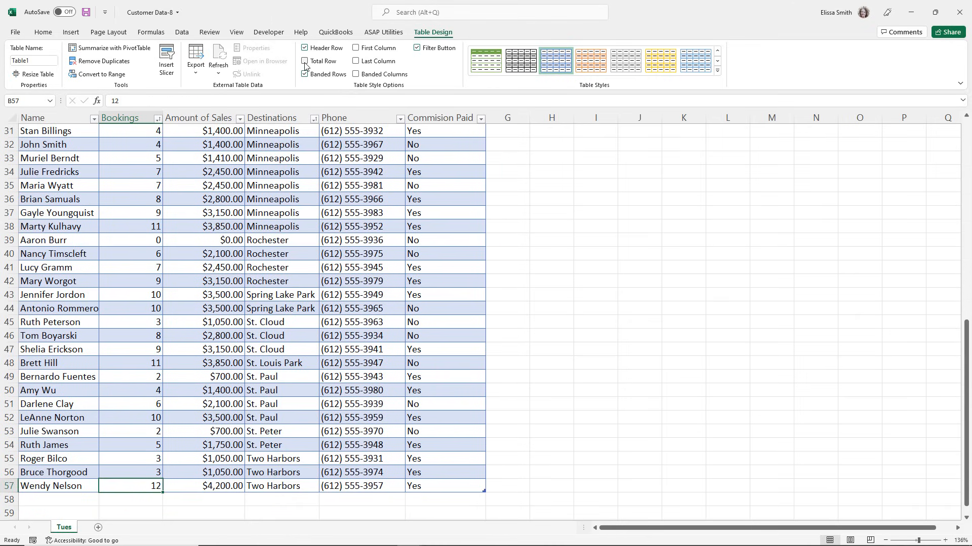
click(305, 61)
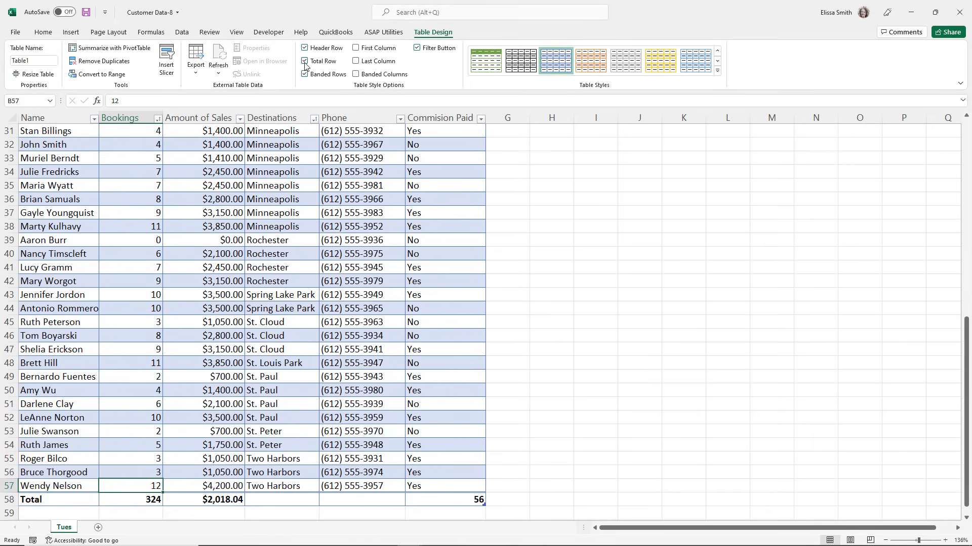
click(305, 62)
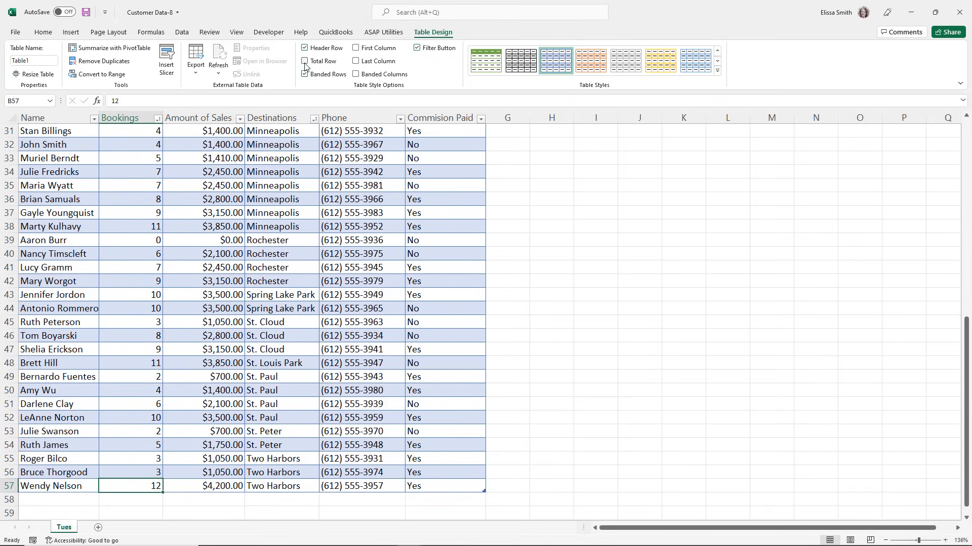
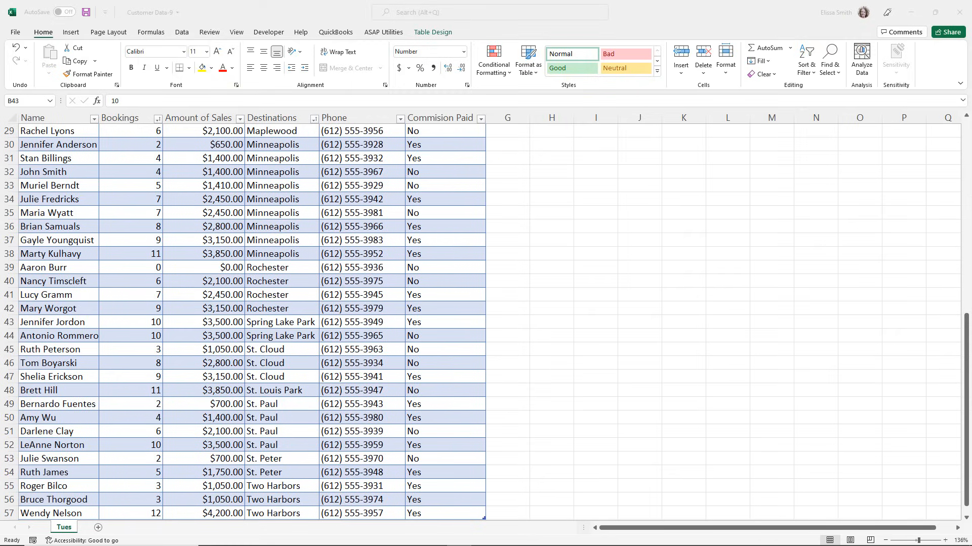
Add a blank row after the table's last record and extend the table through row 60.
scroll(89, 345, down, 5)
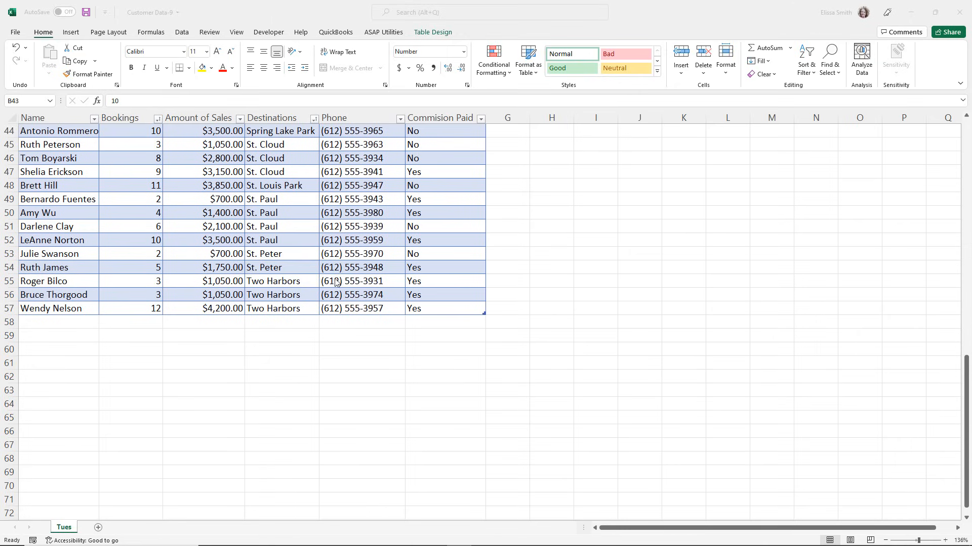
click(439, 307)
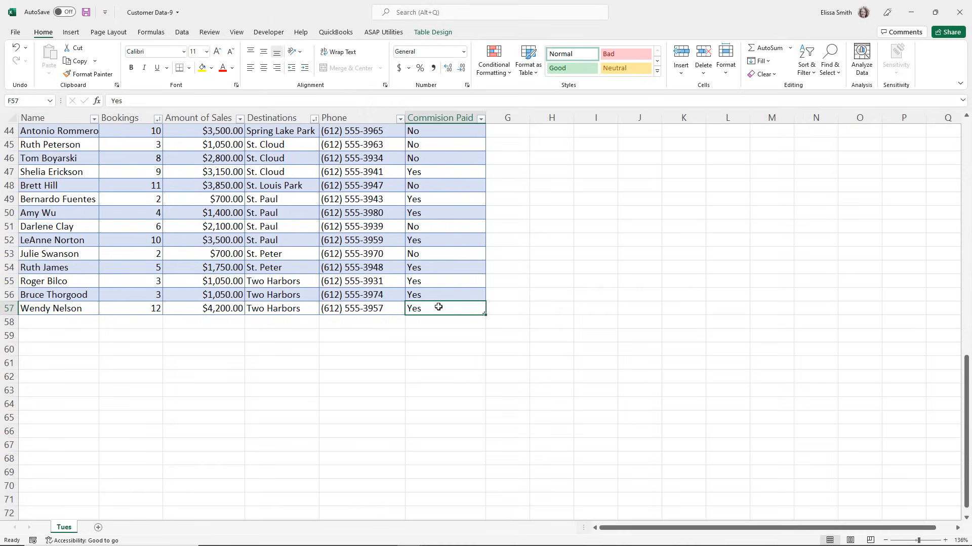
key(Tab)
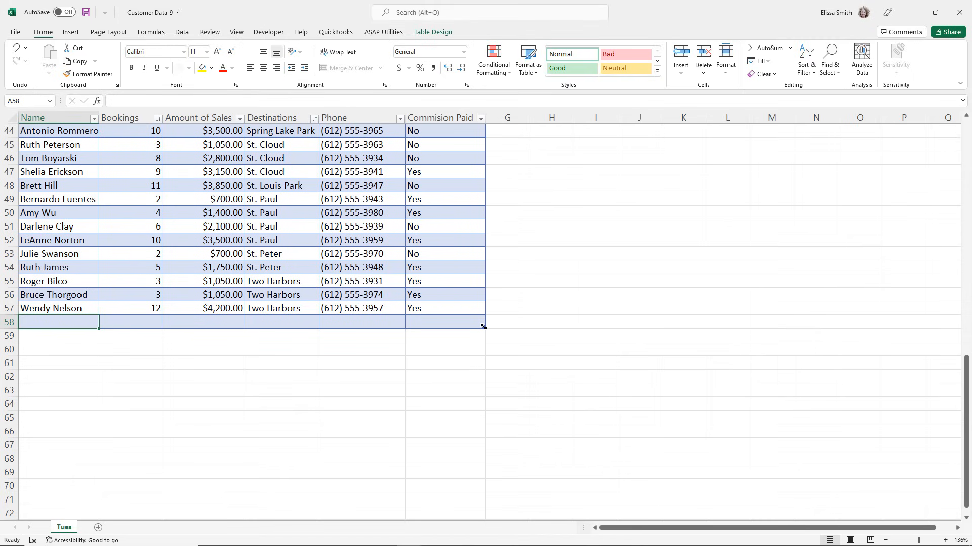
drag(483, 327, 489, 355)
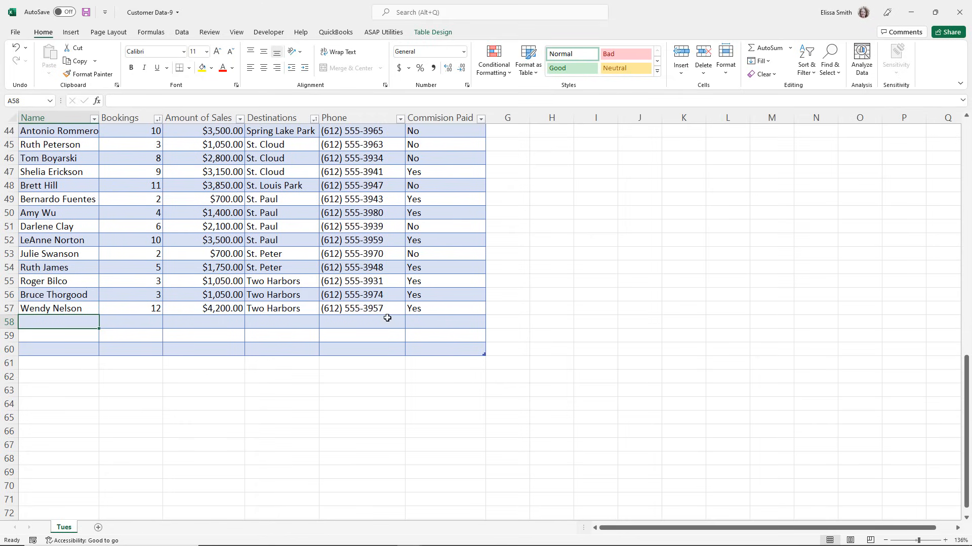
Insert a blank row at row 54 and a blank column before the Bookings column.
right_click(12, 268)
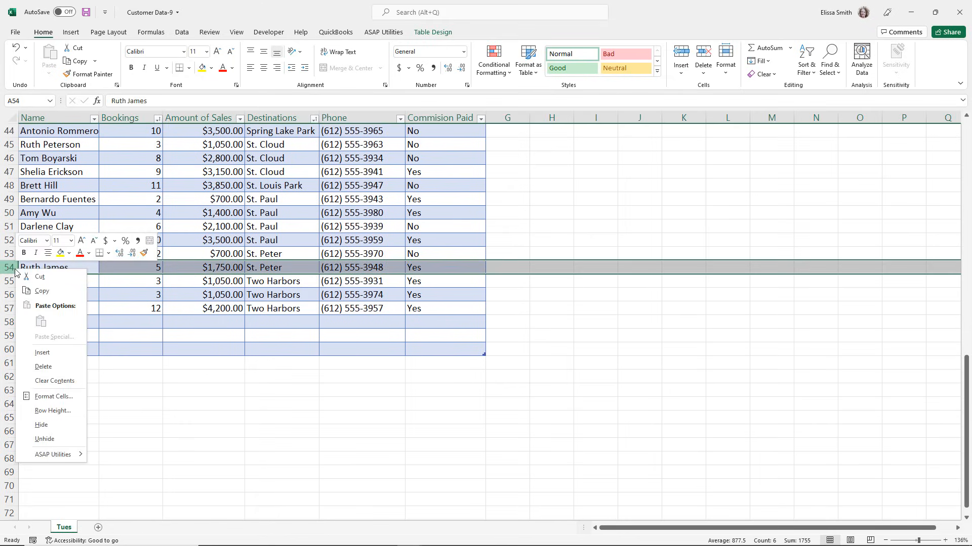
click(42, 354)
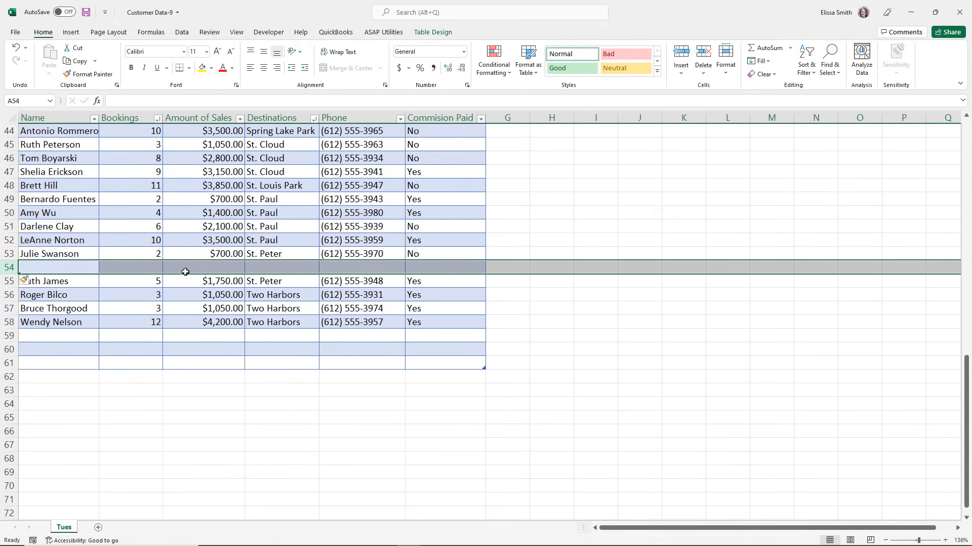
right_click(127, 116)
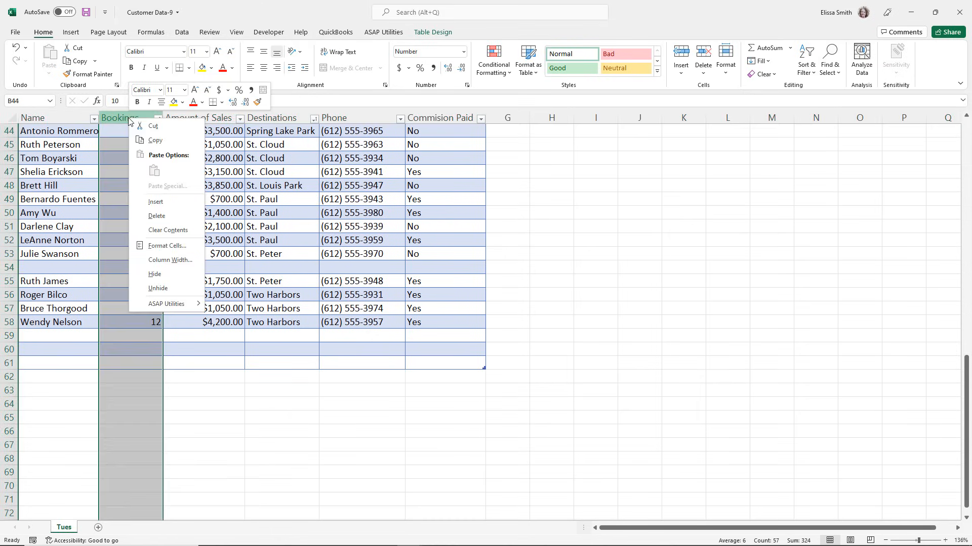
click(156, 202)
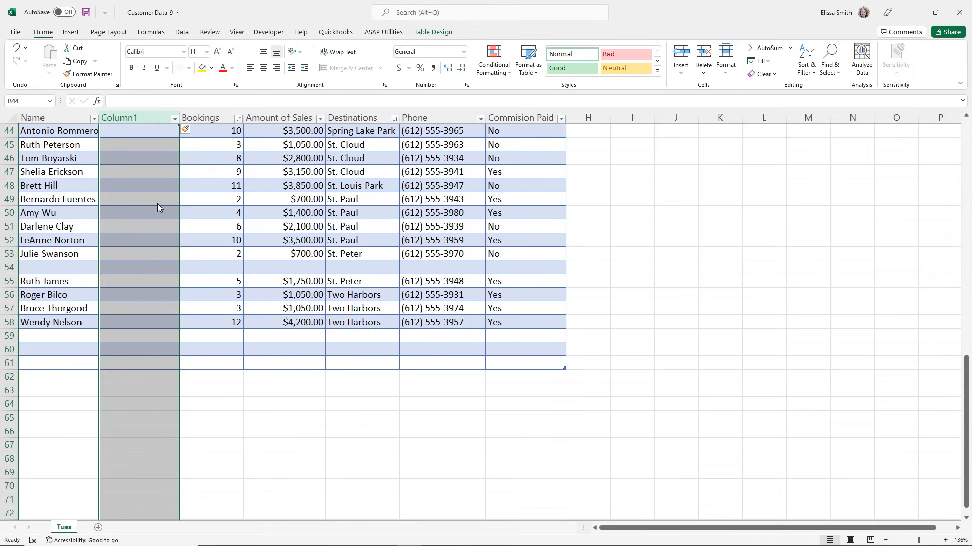
Delete the blank column before Bookings and the blank row 54.
right_click(135, 117)
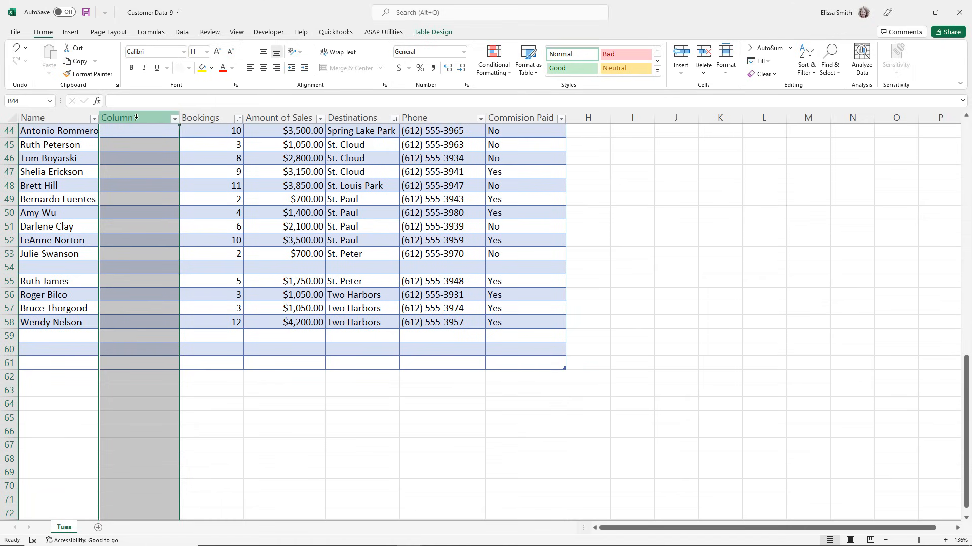
right_click(135, 117)
click(161, 218)
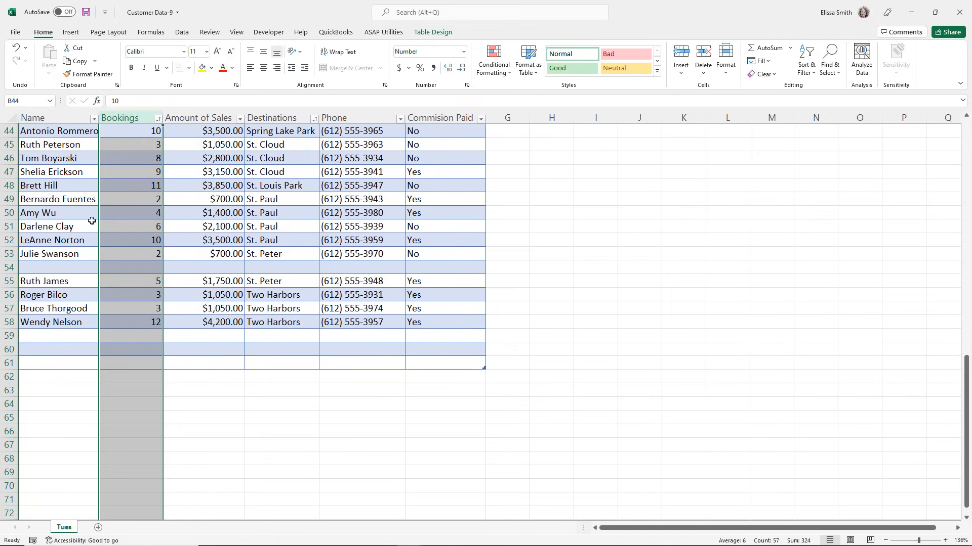
right_click(7, 267)
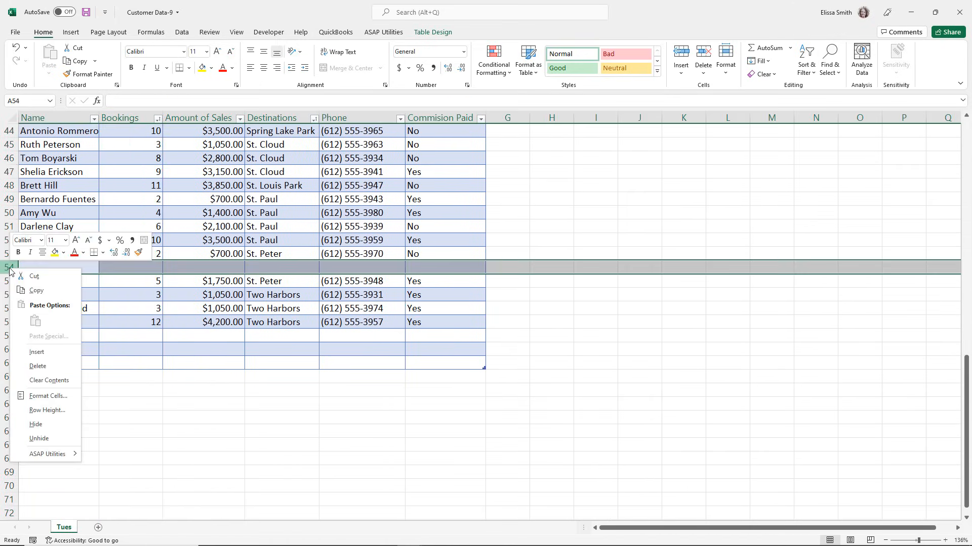
click(33, 369)
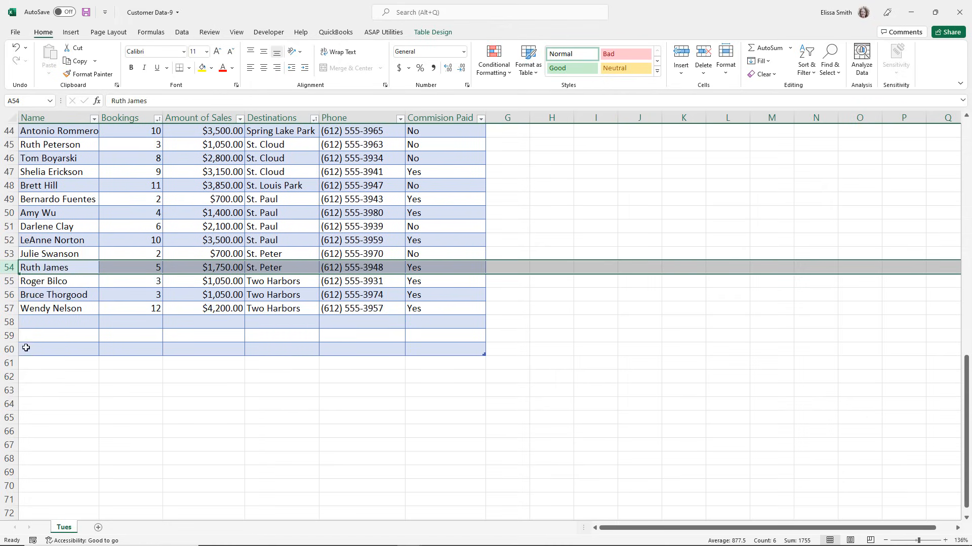
Delete the blank rows 58 to 60 at the end of the table.
drag(11, 322, 16, 352)
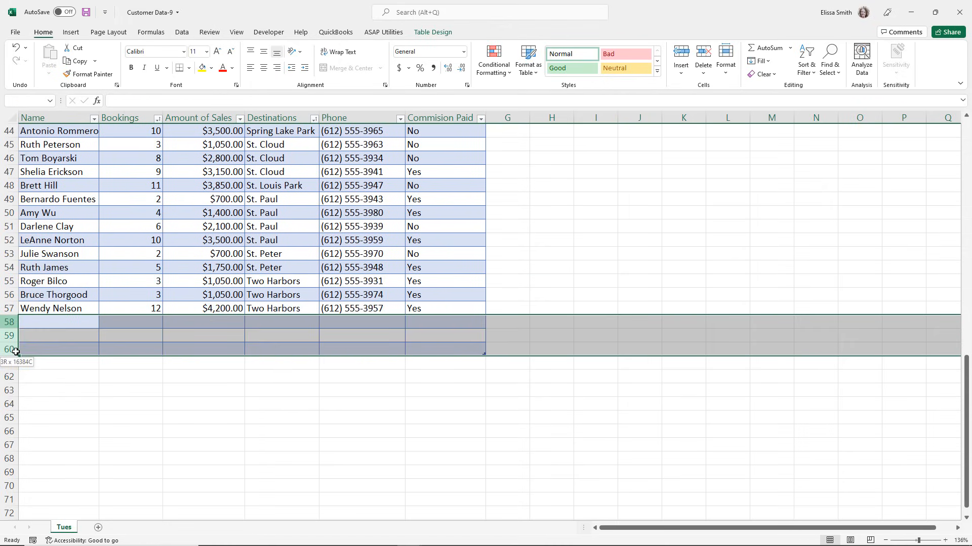
right_click(16, 352)
click(45, 254)
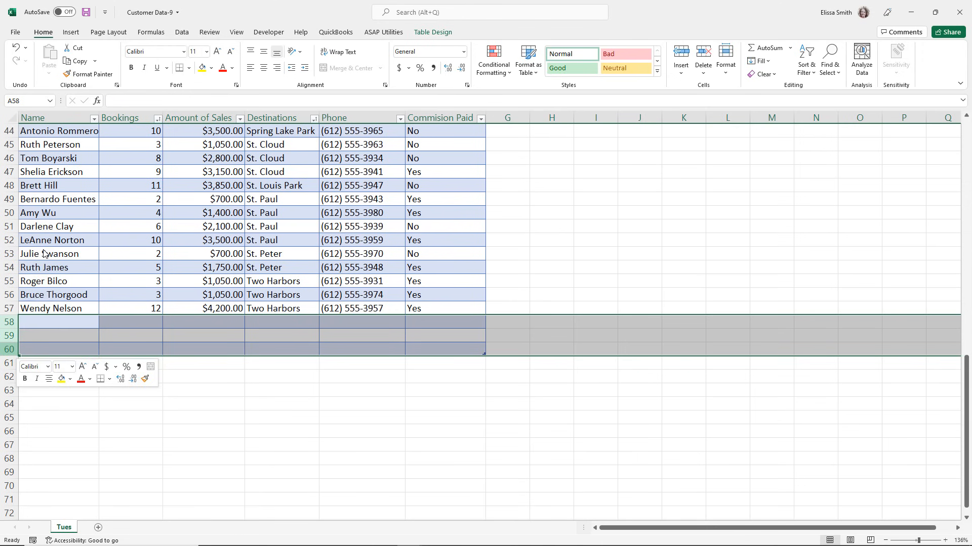
Convert the customer table to a normal range.
scroll(115, 278, up, 14)
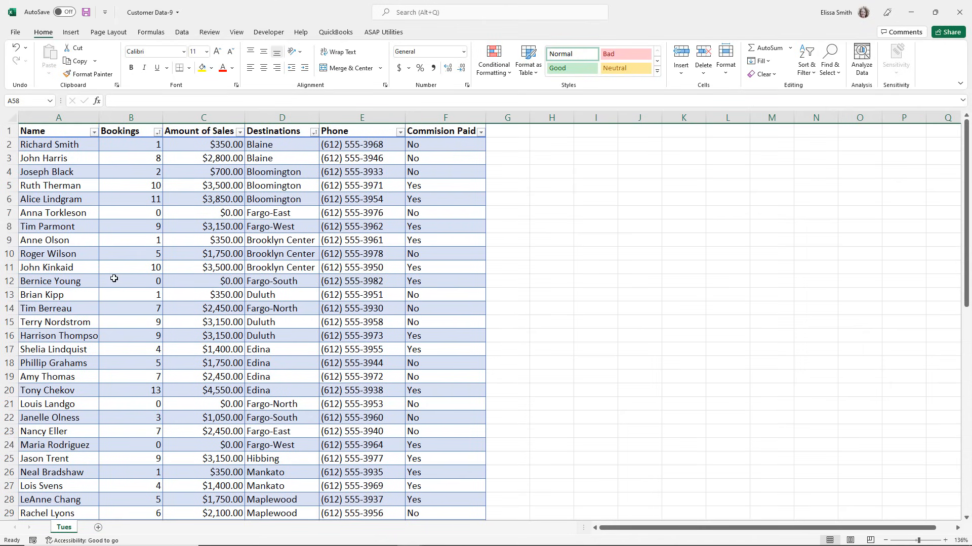
click(115, 279)
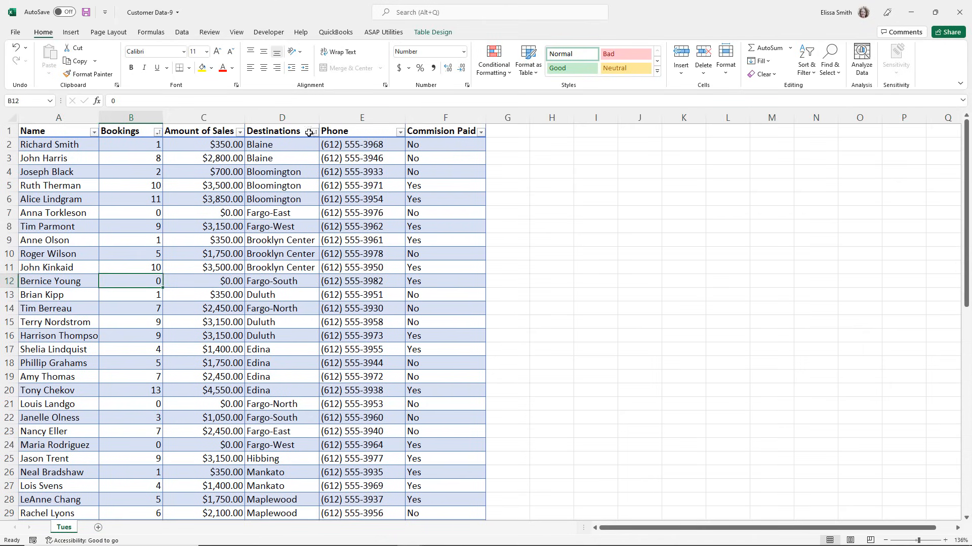
click(437, 34)
click(438, 35)
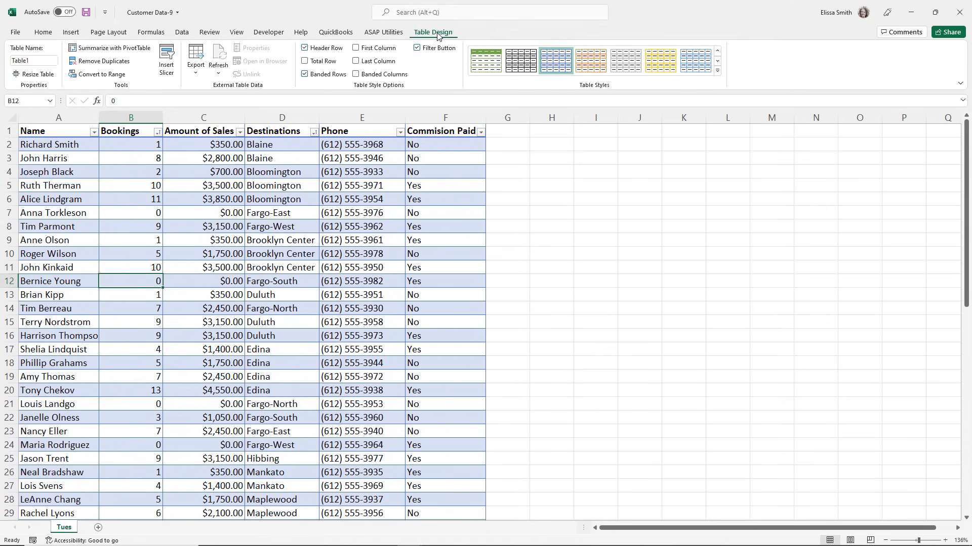
click(117, 90)
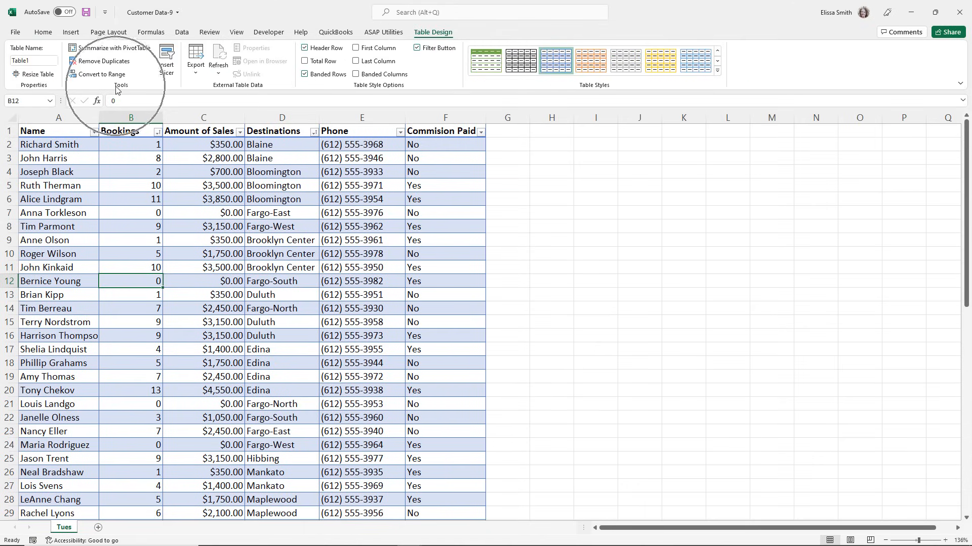
key(ctrl)
key(ctrl)
key(ctrl)
key(ctrl)
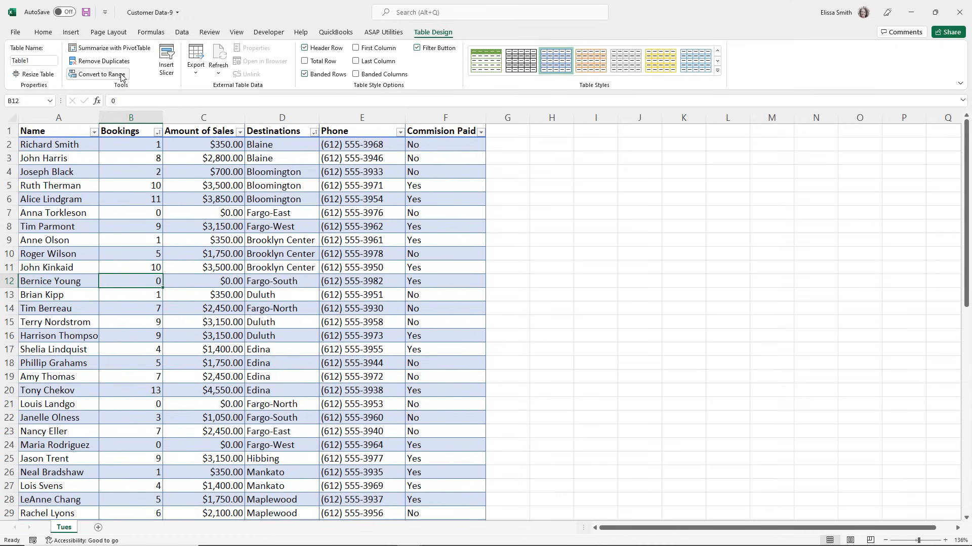
click(122, 76)
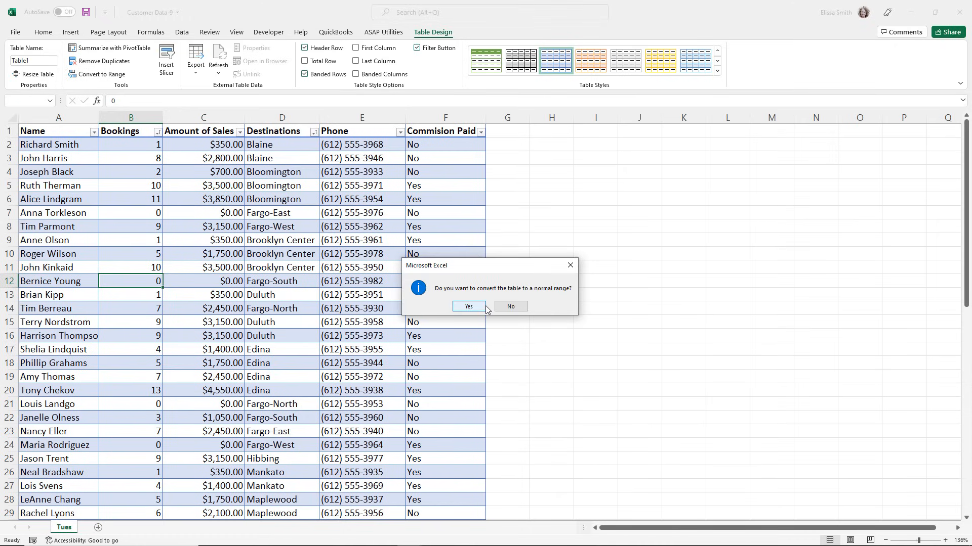
key(ctrl)
click(470, 307)
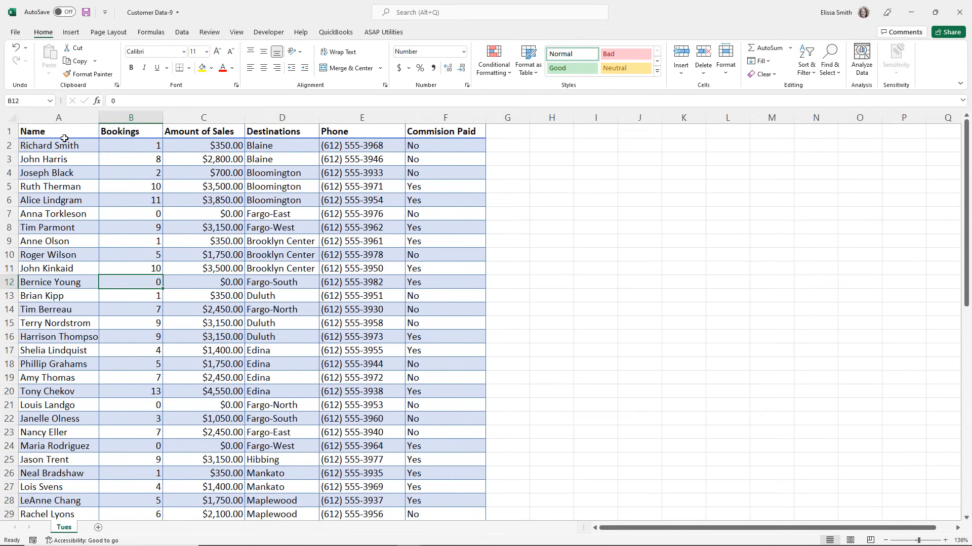
click(118, 201)
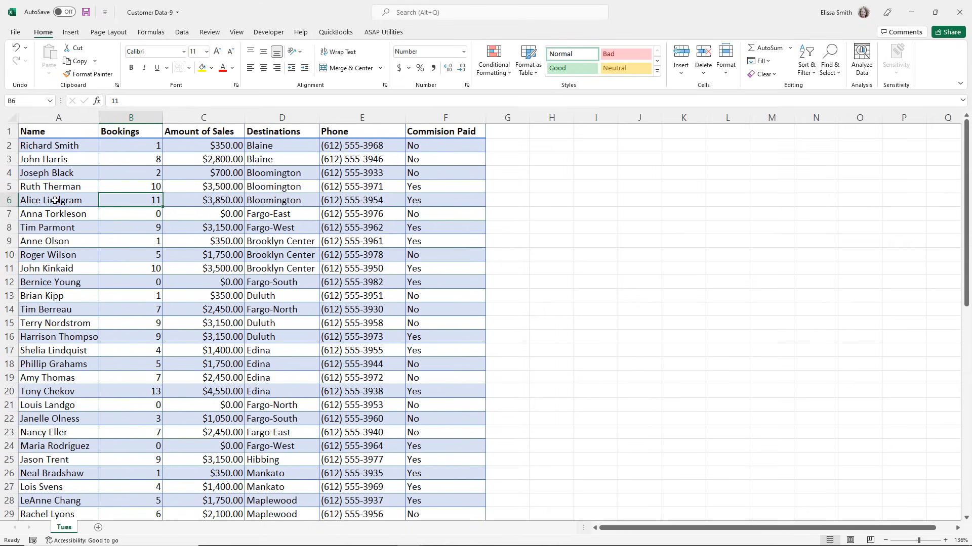
click(68, 308)
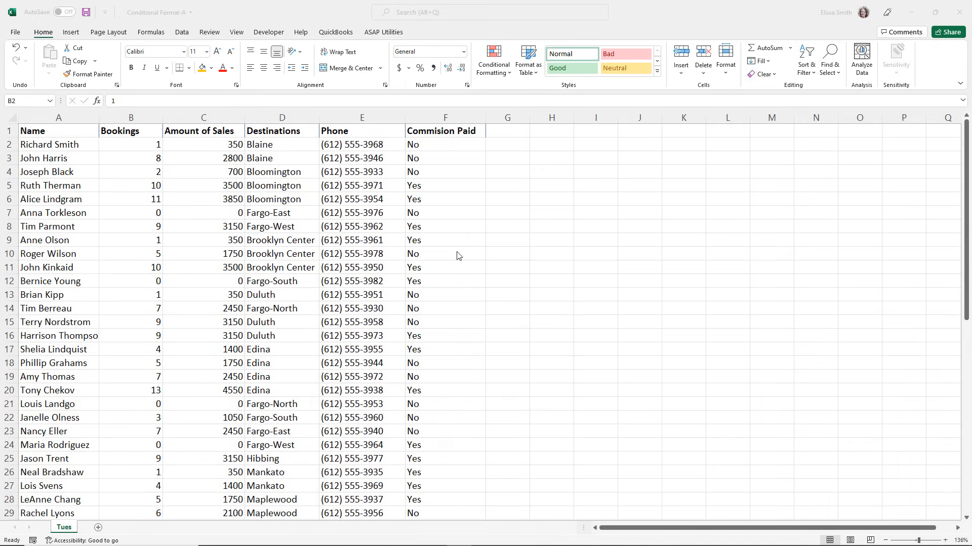
In the Conditional Format-A workbook, select the Bookings values B2 to B57 and open the Quick Analysis formatting options.
click(145, 213)
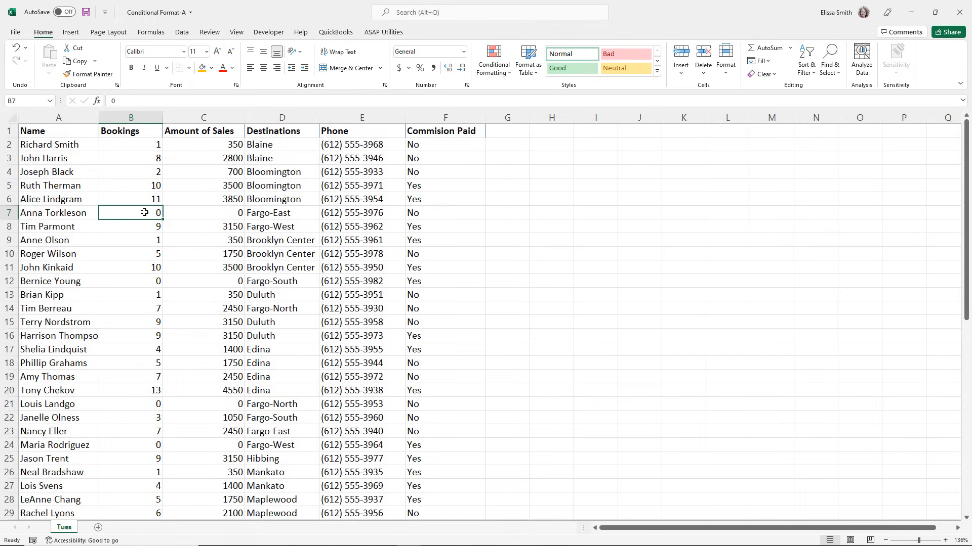
click(126, 144)
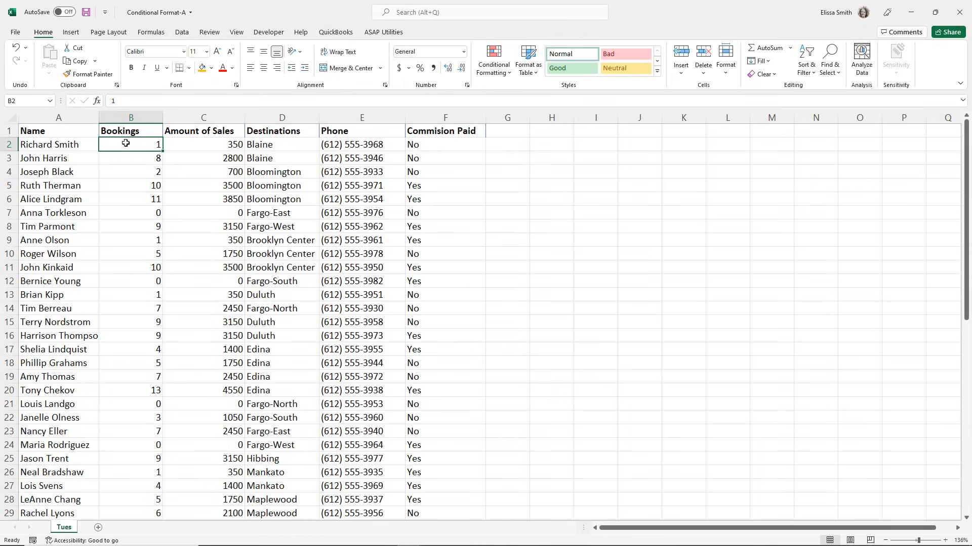
key(ctrl+shift+Down)
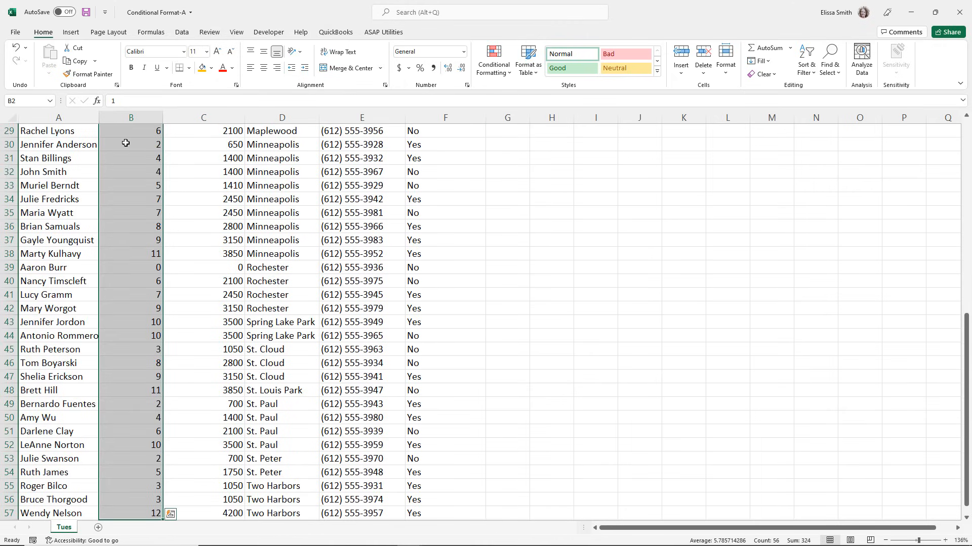
scroll(125, 143, up, 9)
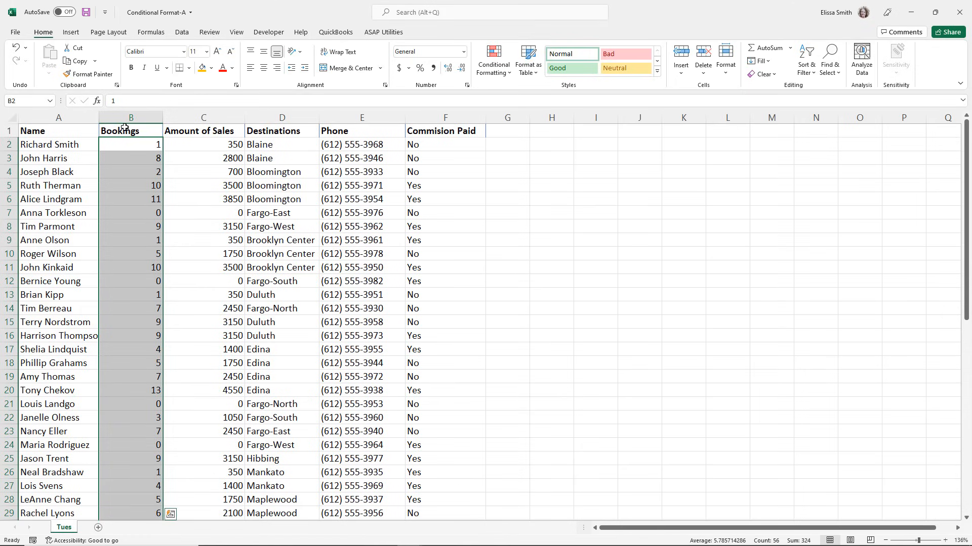
key(ctrl+q)
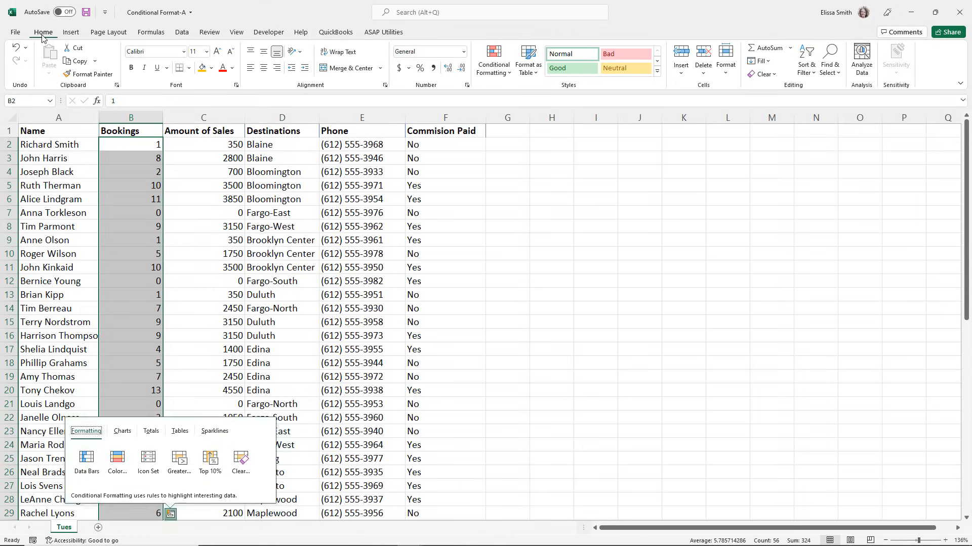
Add a Greater Than highlight rule to the Bookings values, formatting those above 5 with Green Fill with Dark Green Text.
click(497, 78)
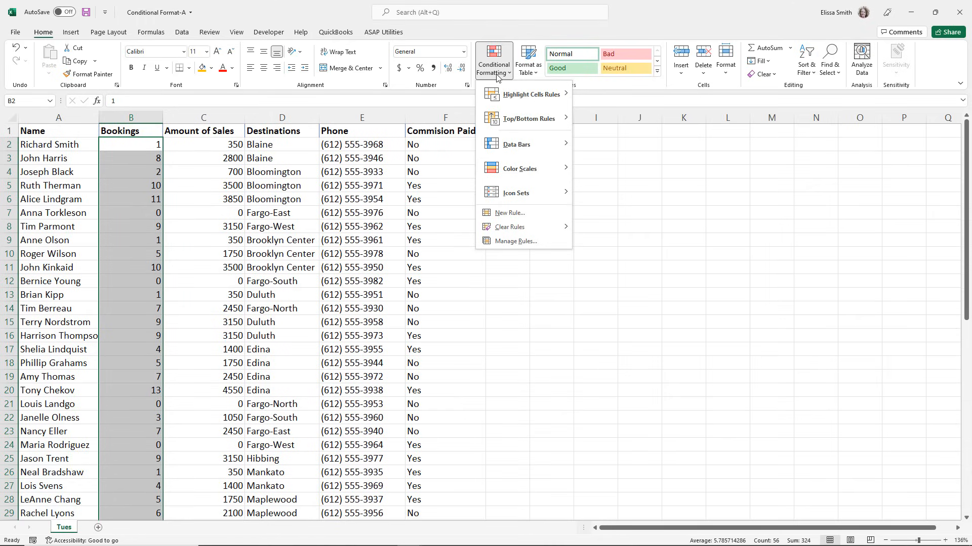
mouse_move(512, 97)
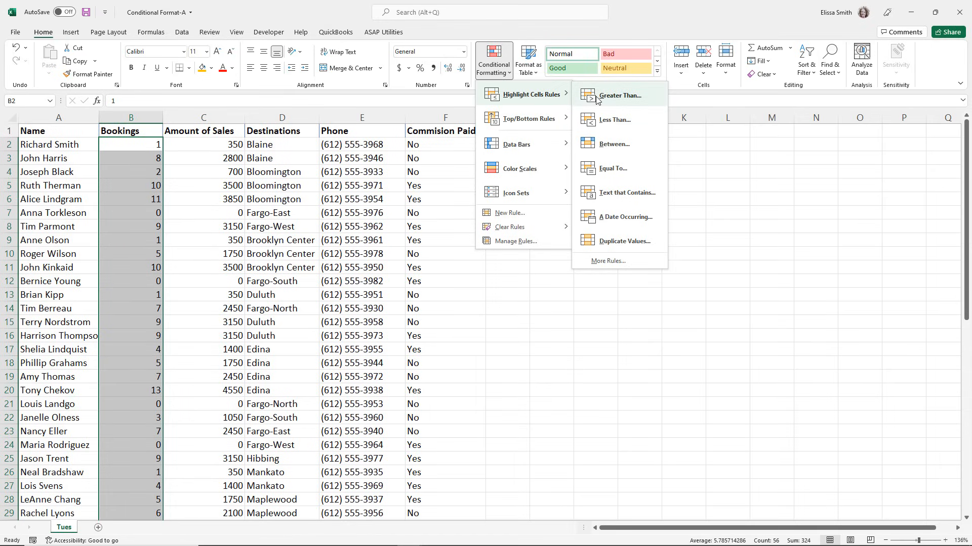
click(619, 96)
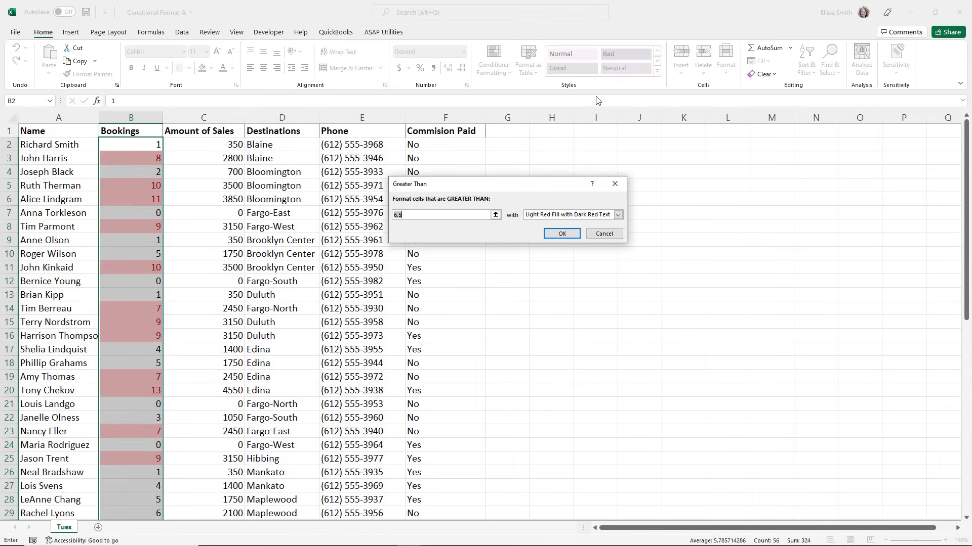
click(468, 215)
key(BackSpace)
key(BackSpace)
key(BackSpace)
text(5)
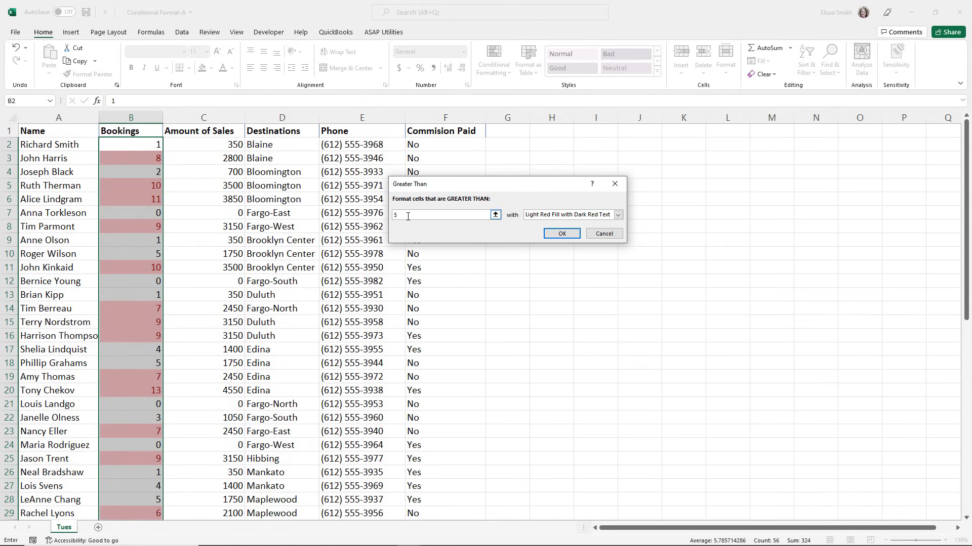
click(618, 216)
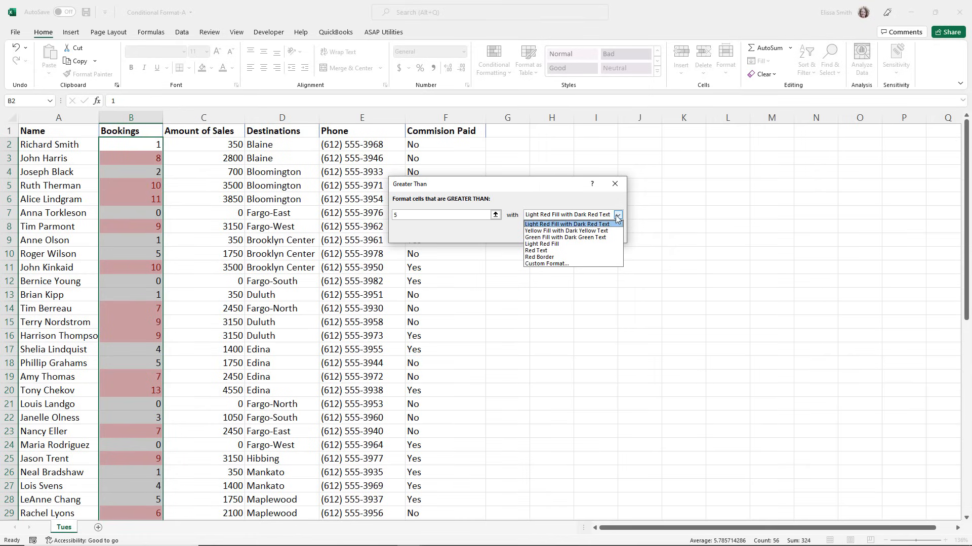
click(586, 239)
click(565, 233)
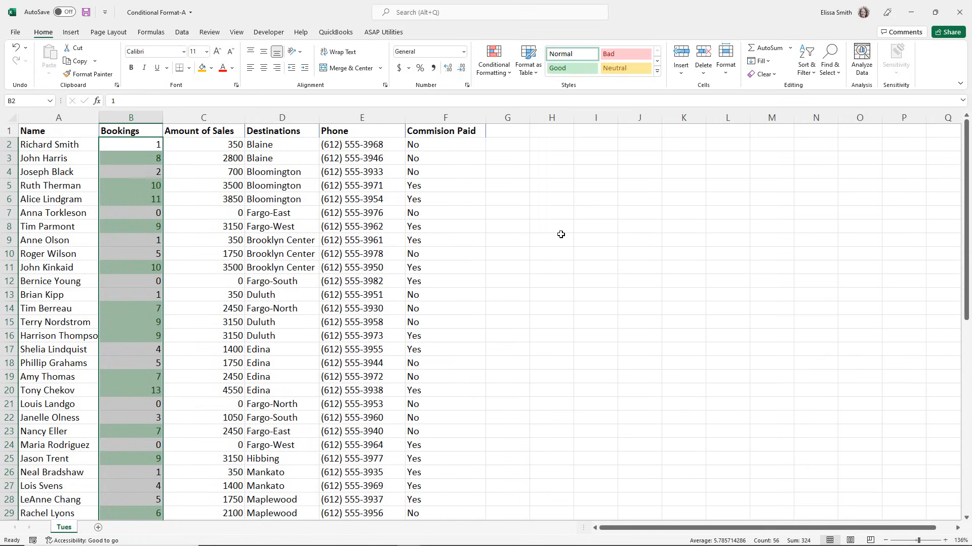
click(182, 309)
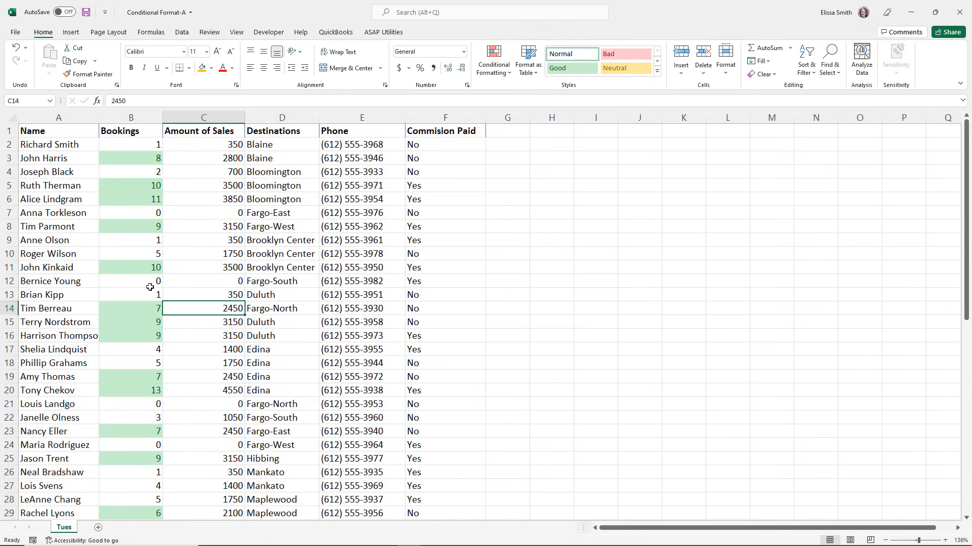
Change the Bookings value in cell B11 to 4.
click(113, 269)
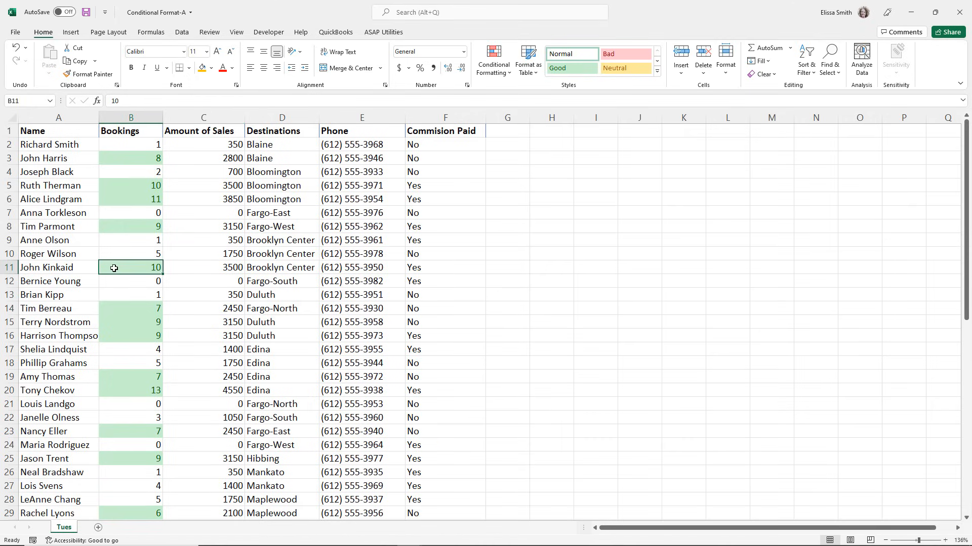
text(4)
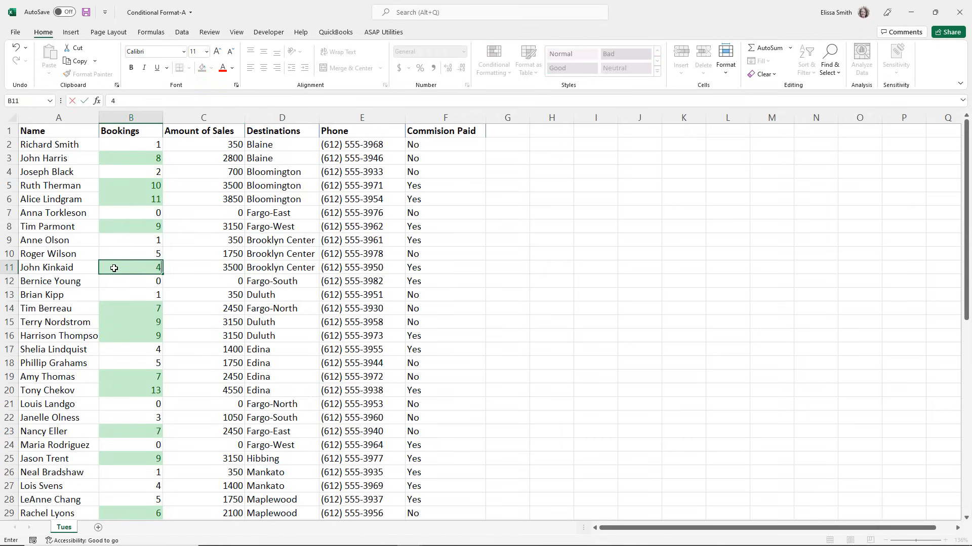
key(Return)
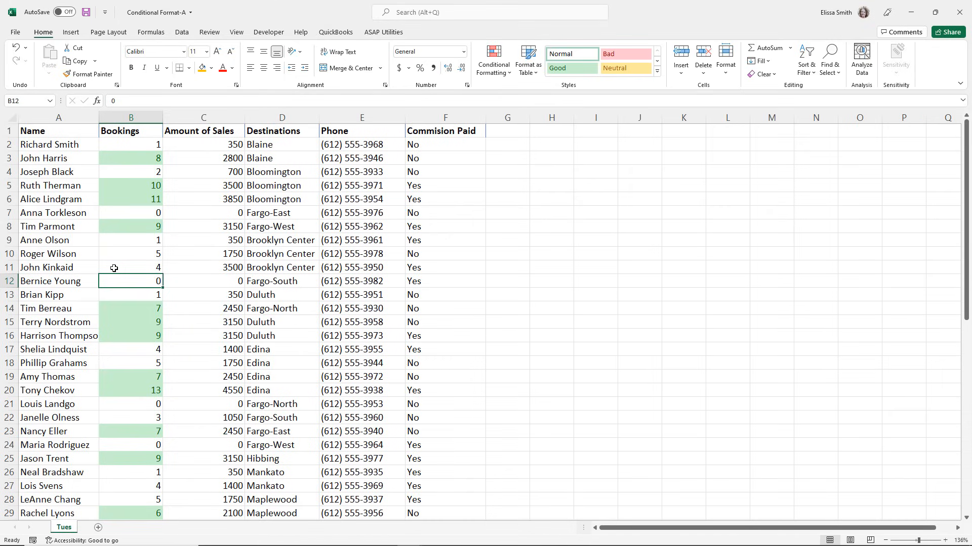
Add a Less Than highlight rule to Bookings values B2 to B57, formatting those below 3 with Light Red Fill with Dark Red Text.
click(112, 146)
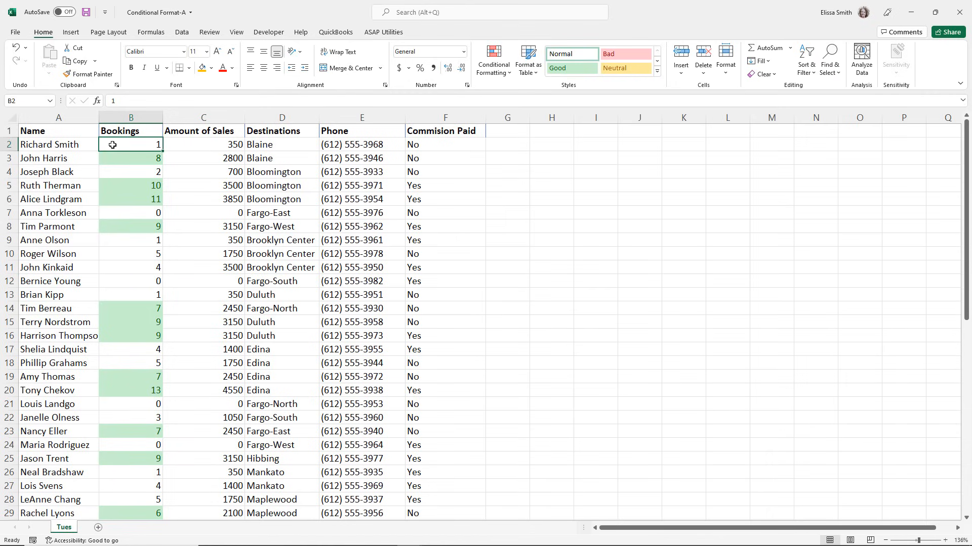
key(ctrl+shift+Down)
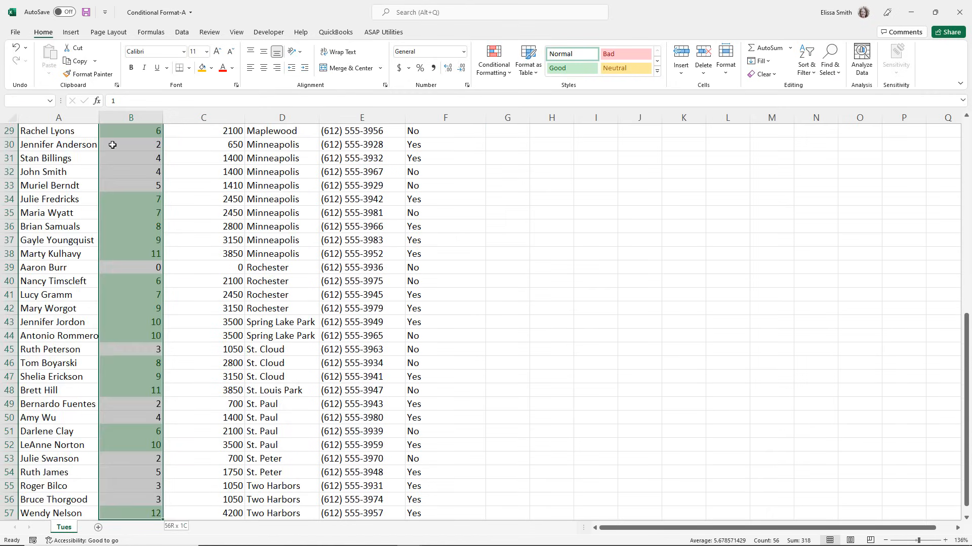
scroll(113, 145, up, 6)
scroll(113, 145, up, 4)
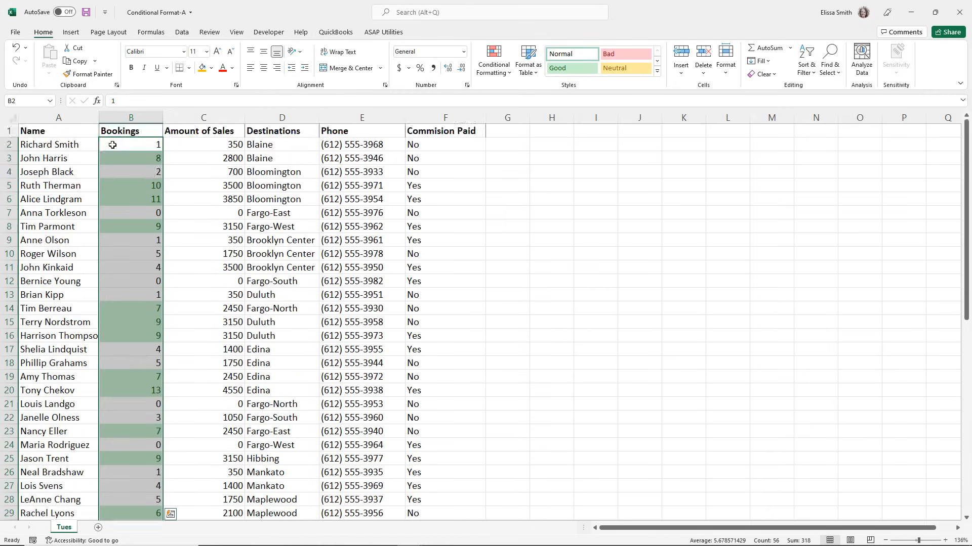
click(489, 70)
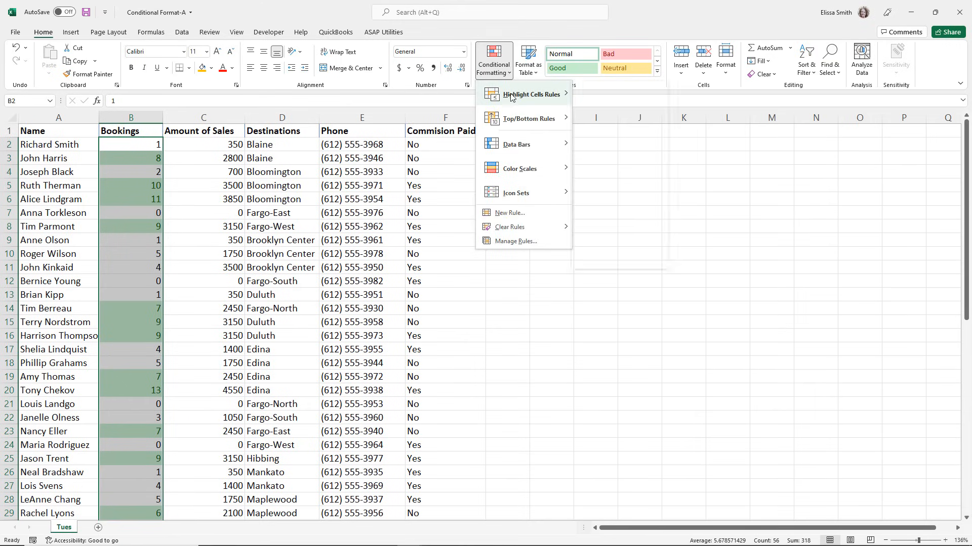
mouse_move(512, 97)
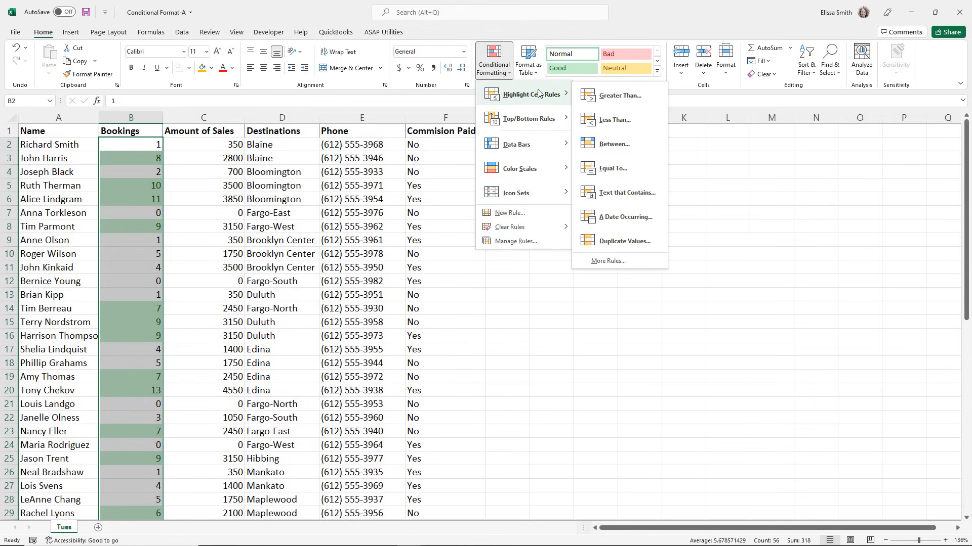
click(590, 121)
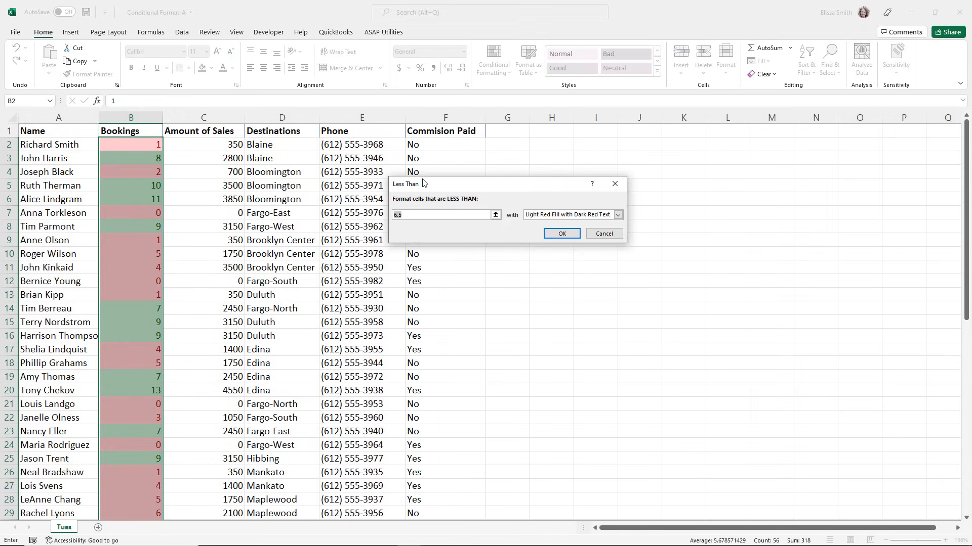
text(3)
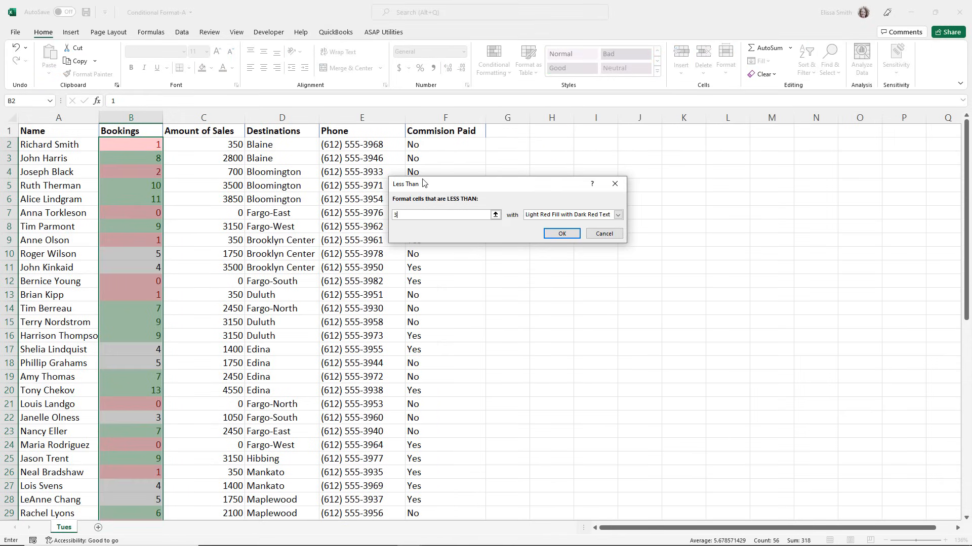
click(554, 242)
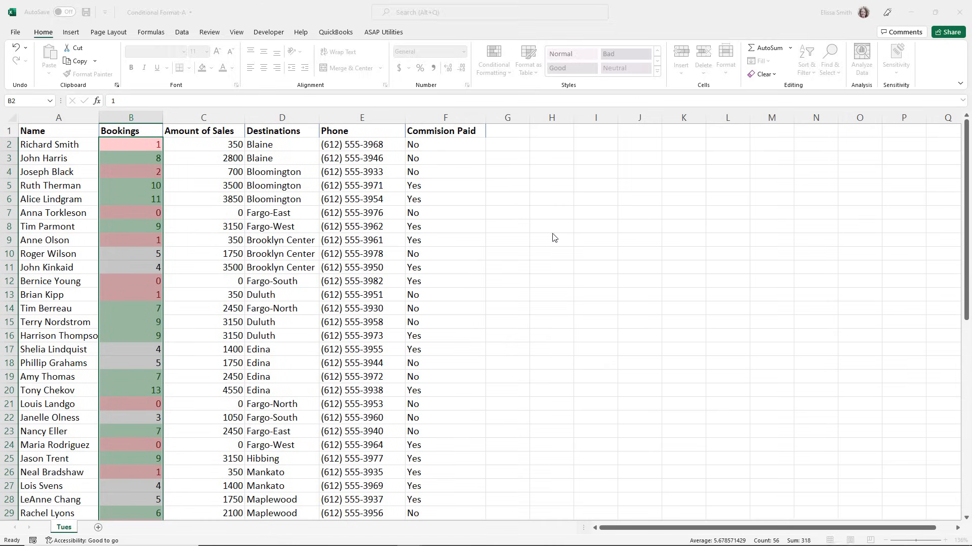
click(153, 229)
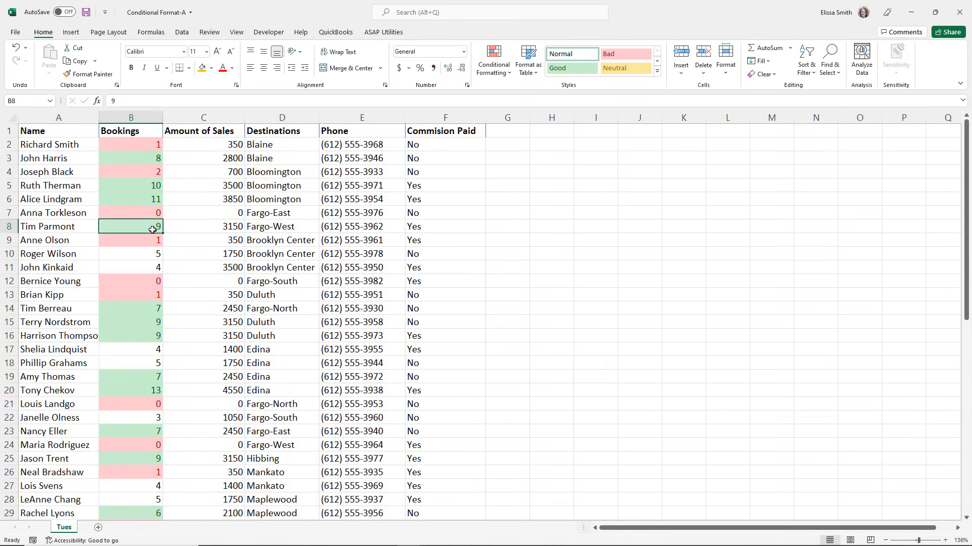
Change the Bookings value in cell B4 to 8.
click(133, 171)
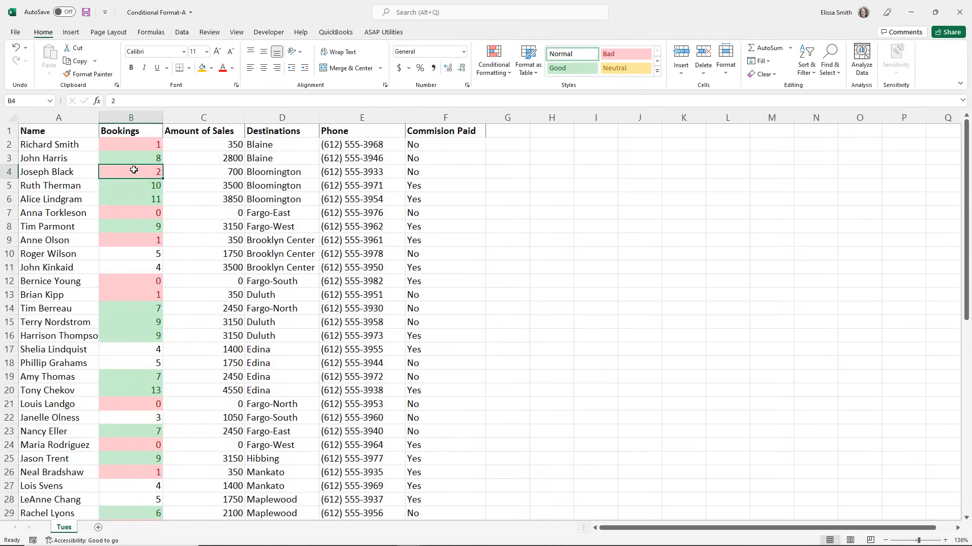
text(8)
key(Return)
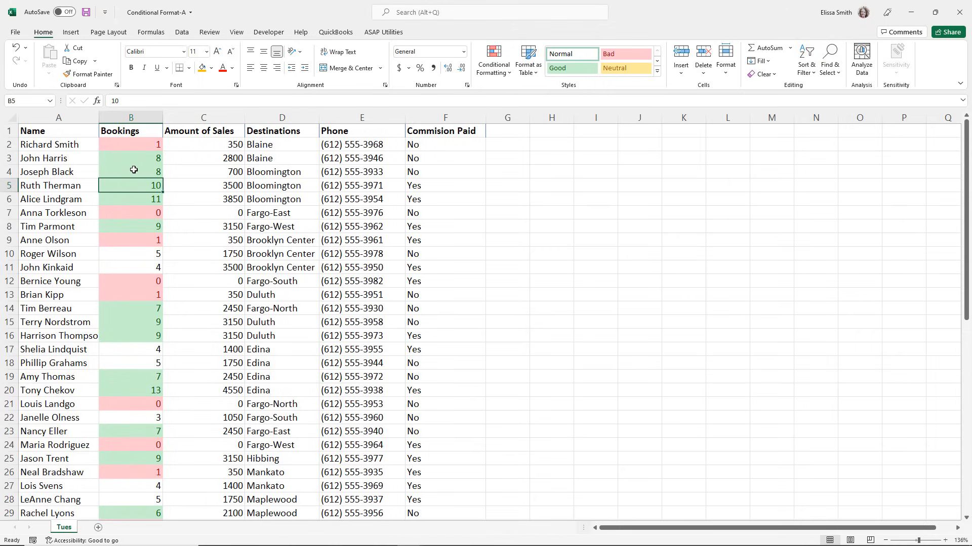
Apply the 3 Arrows (Colored) icon set to the Amount of Sales values C2 to C57.
click(188, 147)
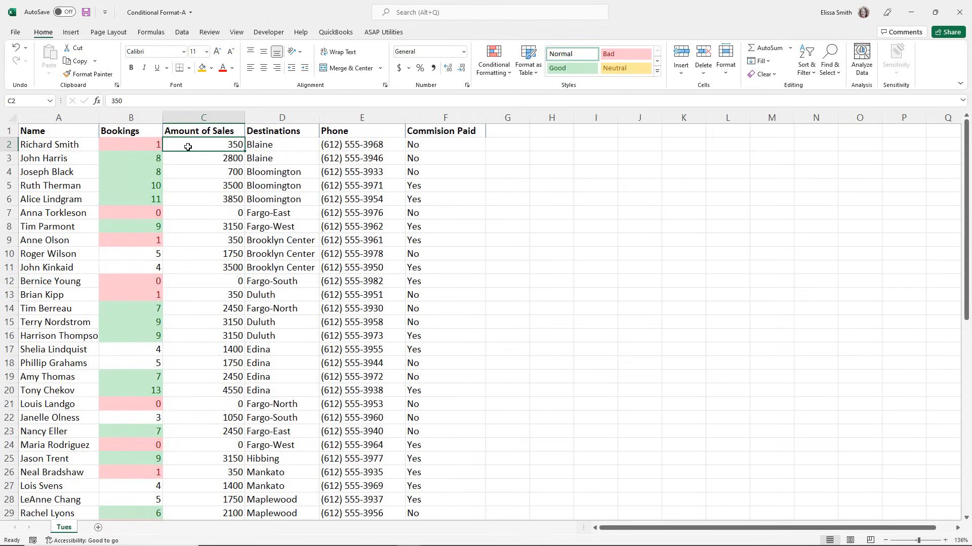
key(ctrl)
key(ctrl)
key(ctrl+shift+Down)
scroll(188, 147, up, 3)
scroll(187, 147, up, 6)
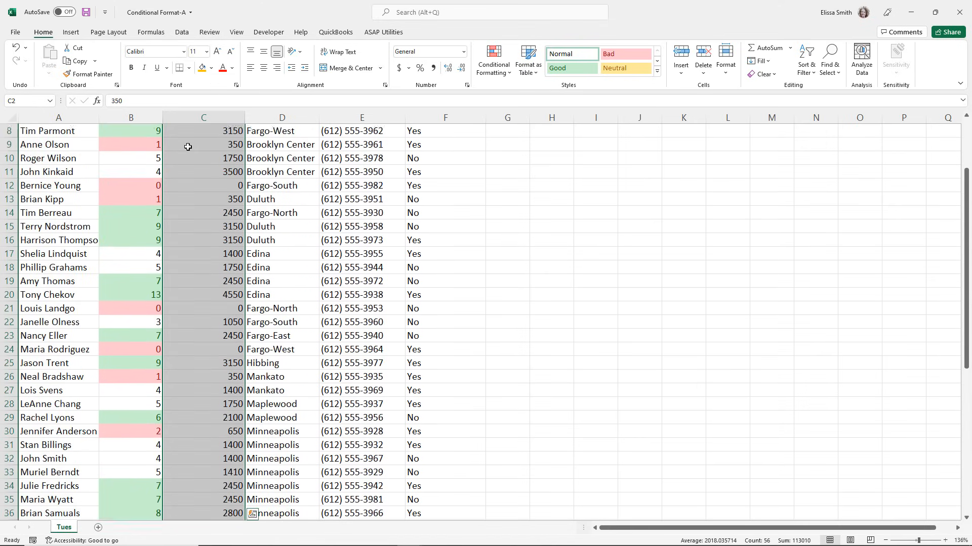
click(492, 69)
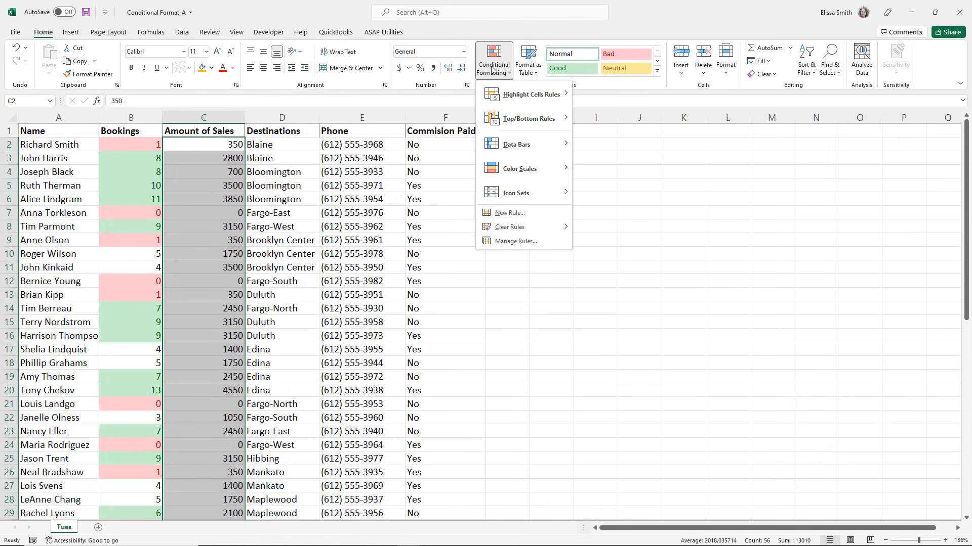
click(503, 191)
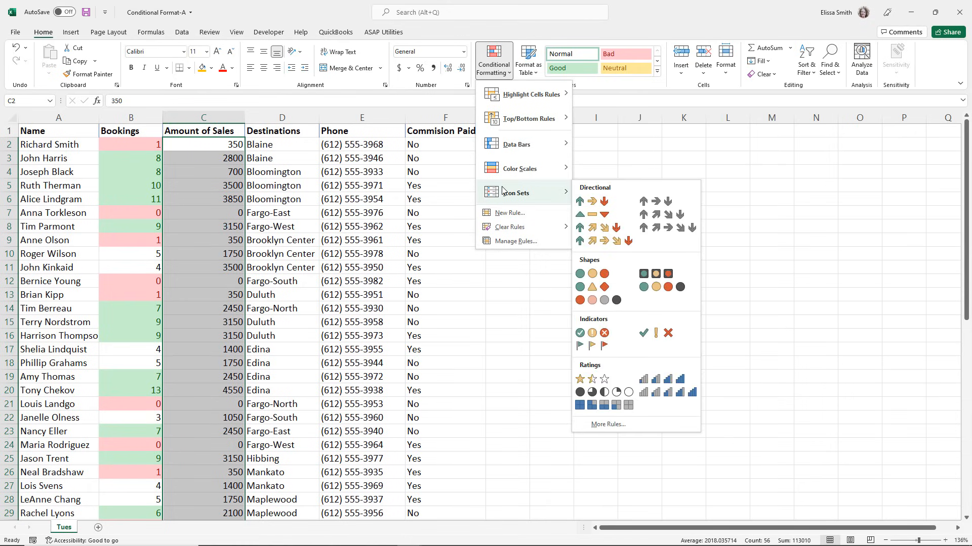
click(581, 202)
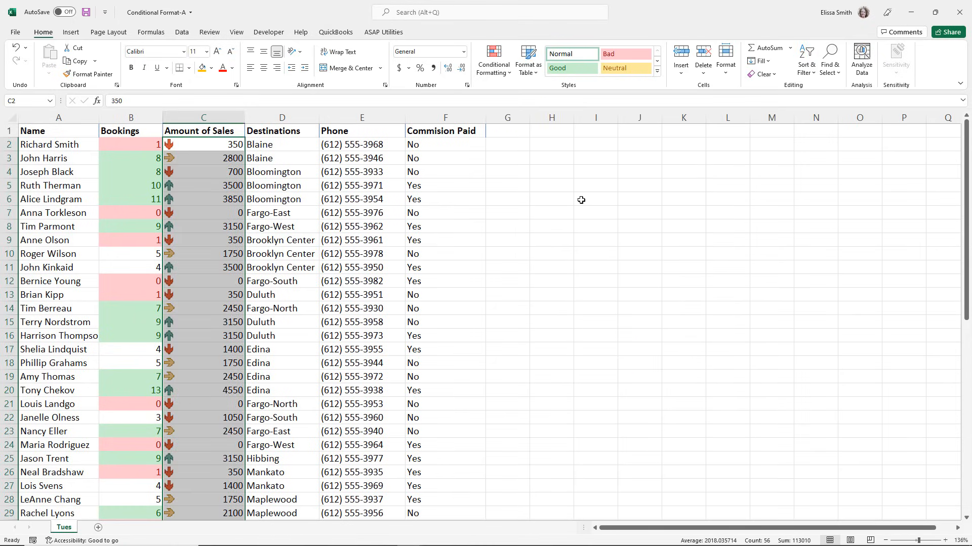
Edit the Amount of Sales icon set rule, setting the green icon threshold to 75 percent and the yellow icon threshold to 25 percent.
click(491, 75)
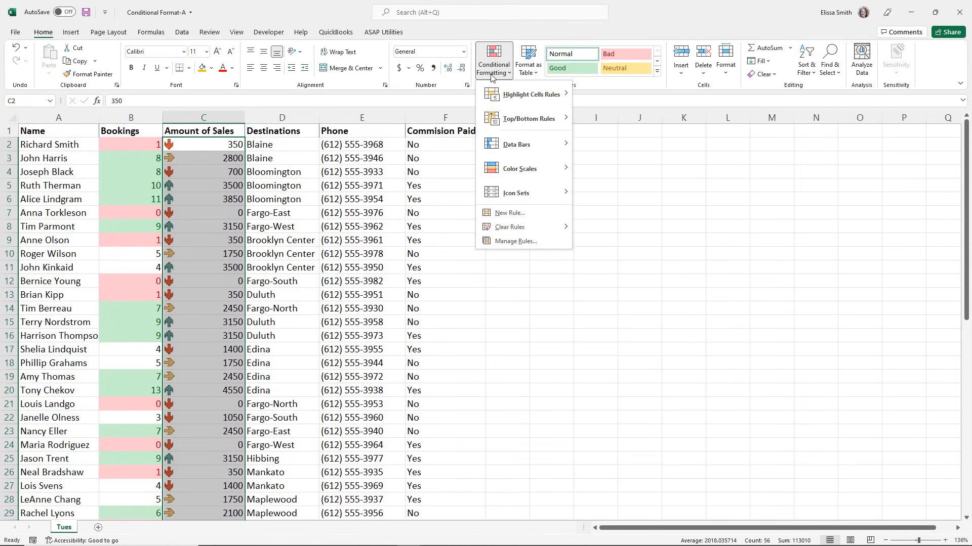
click(503, 246)
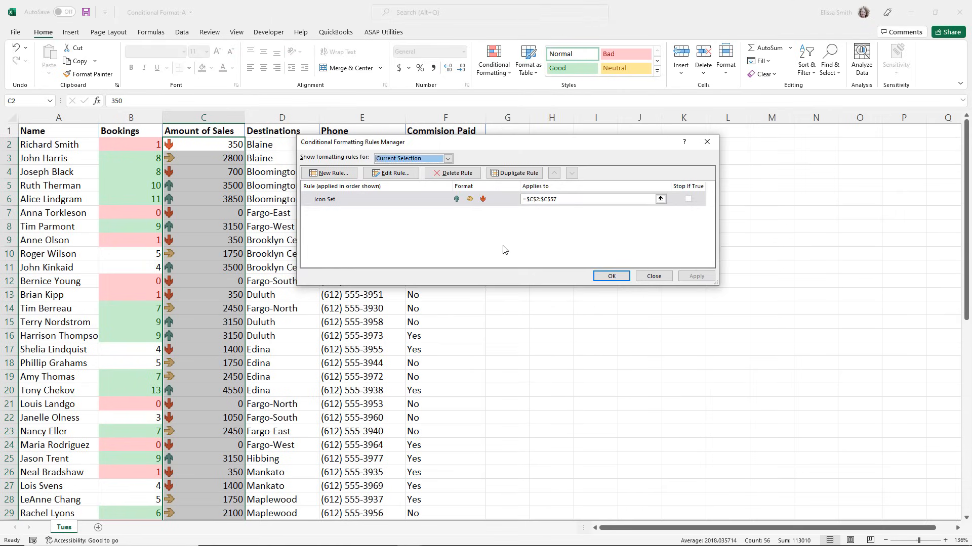
double_click(363, 203)
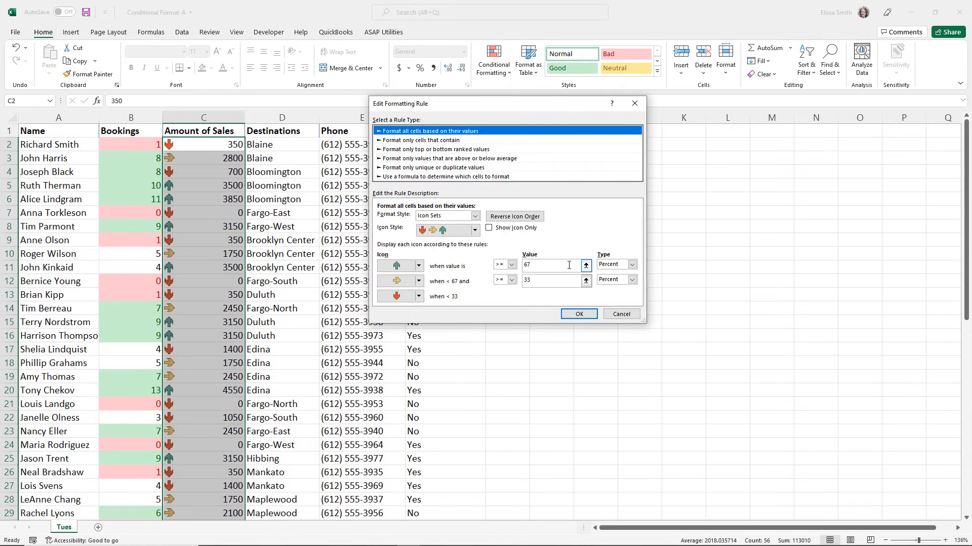
click(537, 267)
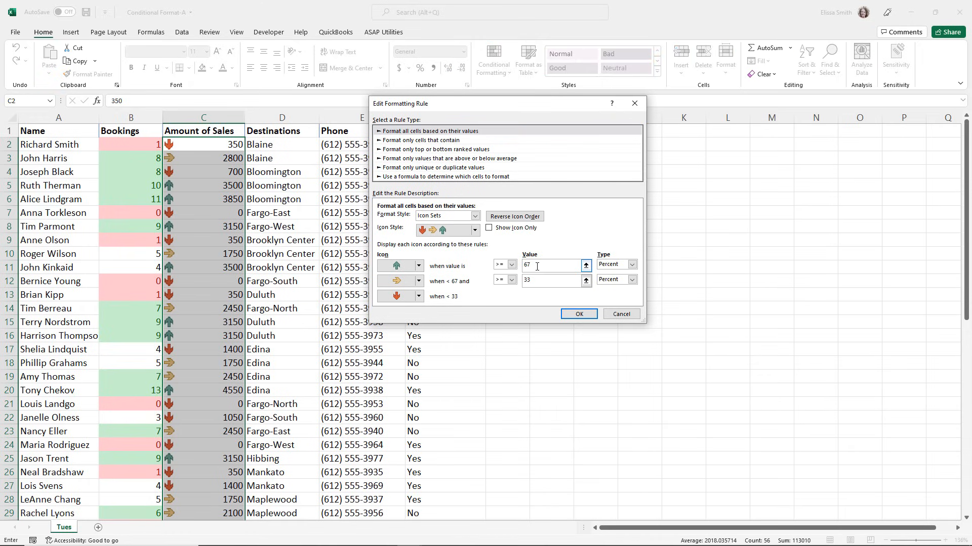
key(BackSpace)
text(74)
click(534, 285)
key(BackSpace)
key(BackSpace)
text(25)
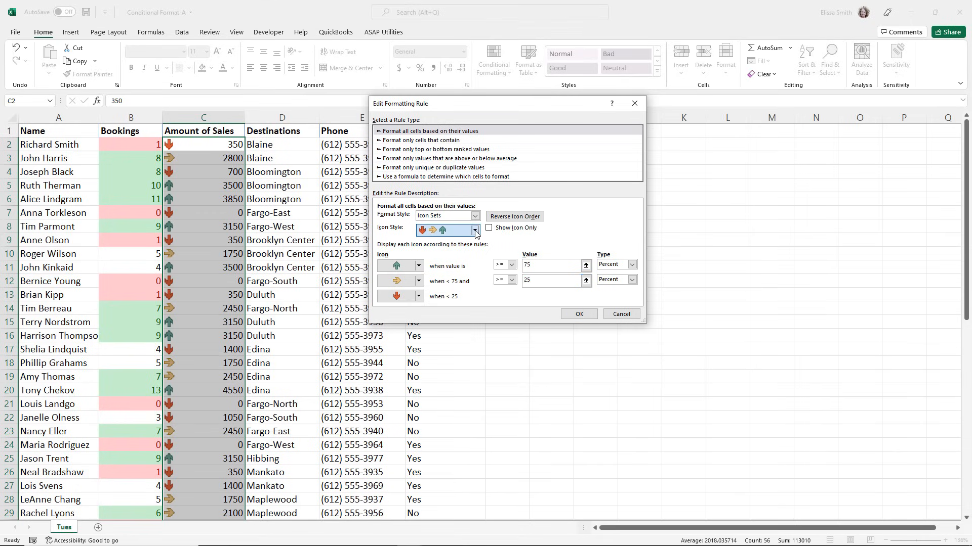
Switch the rule's icon style to red, yellow and green circles and apply the edited rule to the Amount of Sales values.
click(448, 230)
click(436, 288)
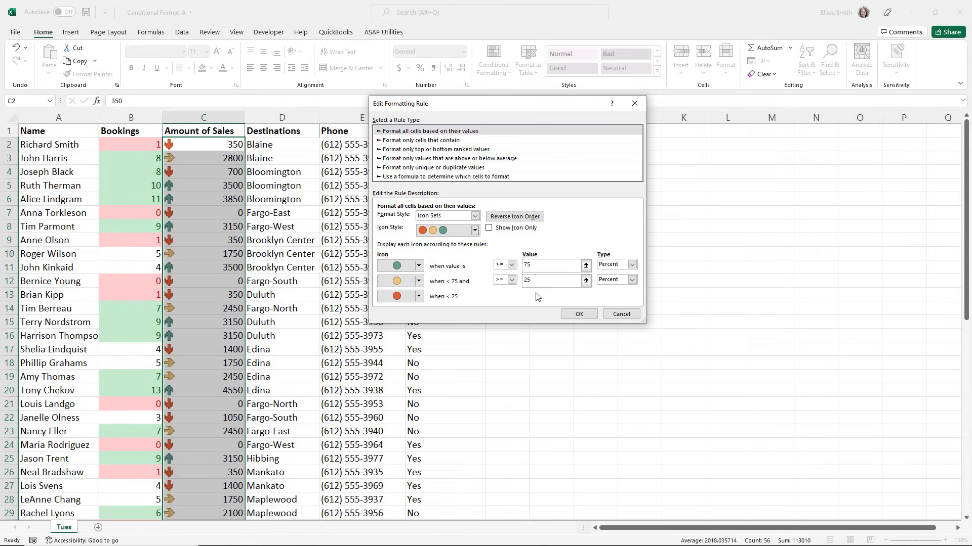
click(578, 315)
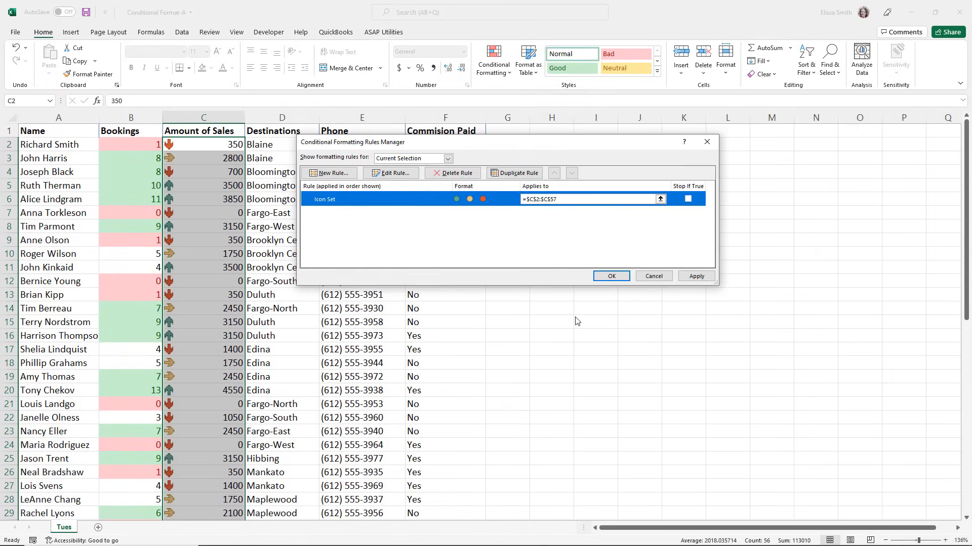
click(612, 277)
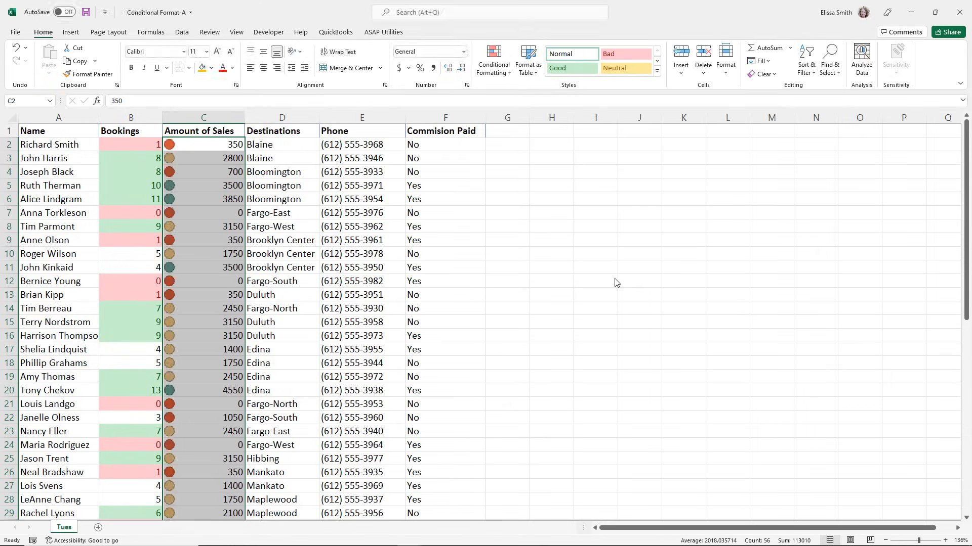
click(200, 403)
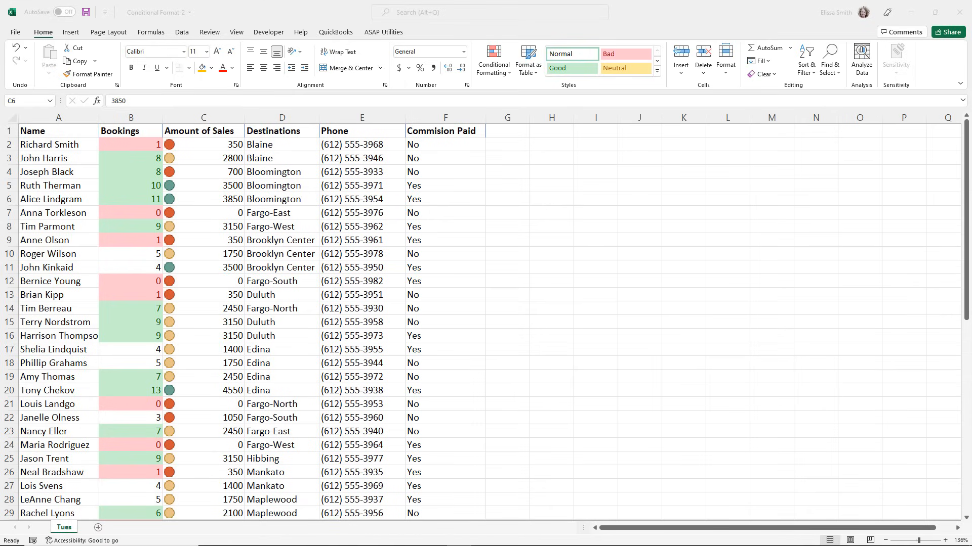
Open the conditional formatting rules manager for the Bookings values B2 to B57.
click(108, 144)
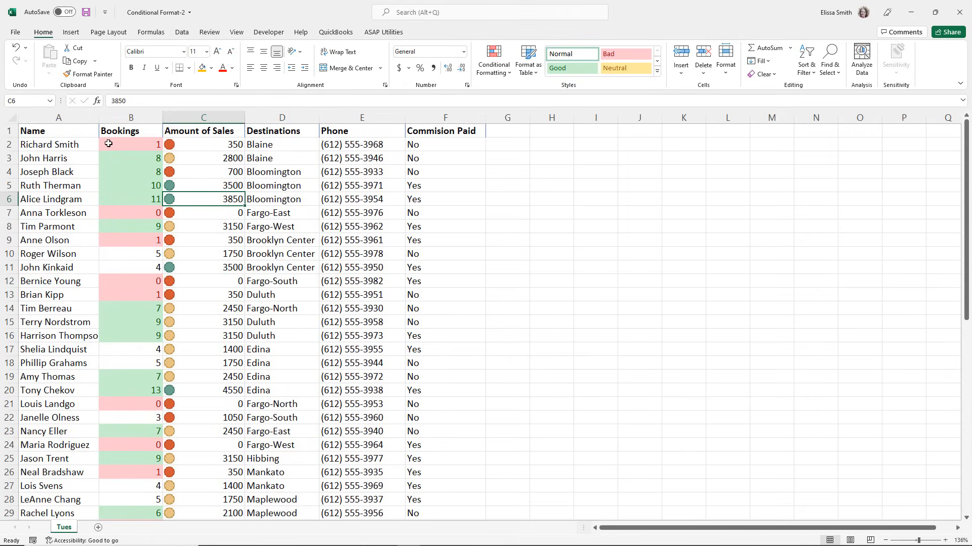
click(108, 143)
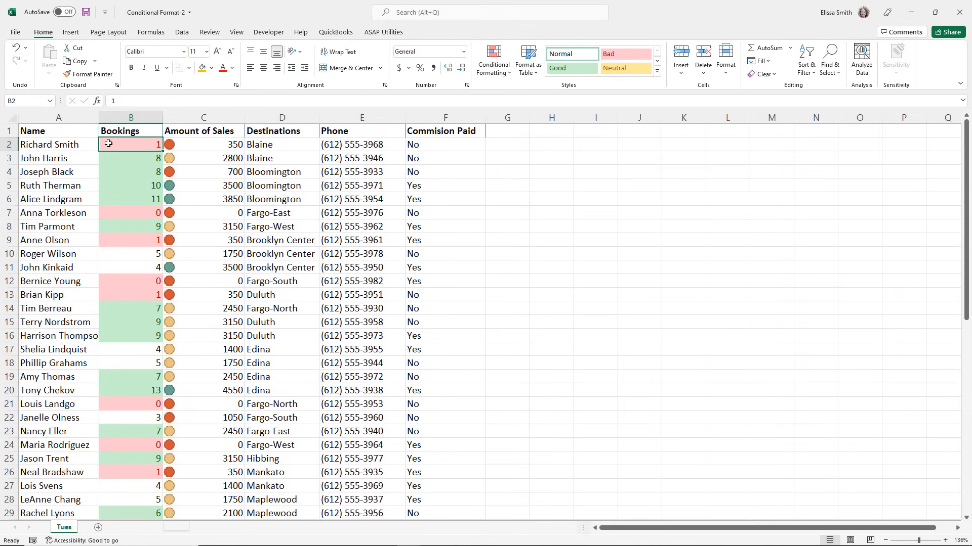
key(ctrl+shift+Down)
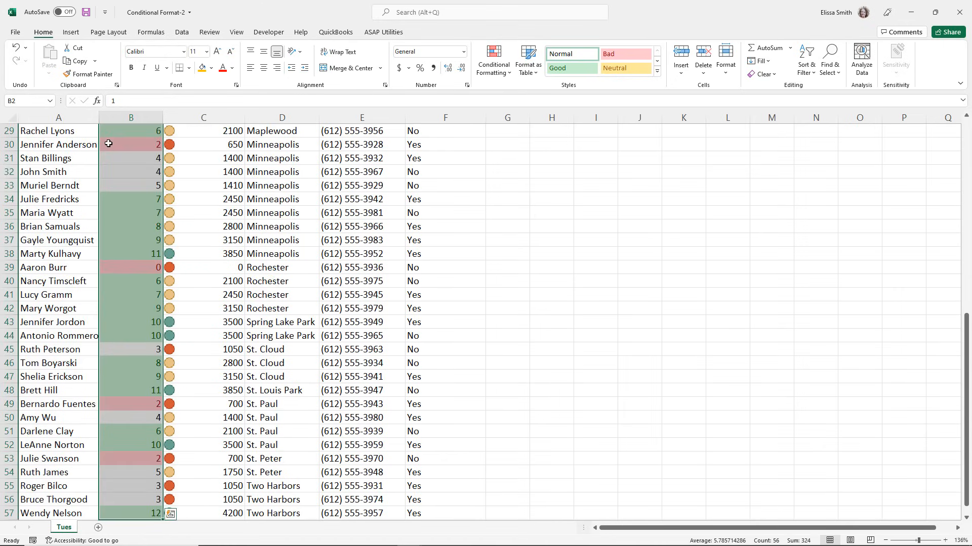
scroll(109, 144, up, 9)
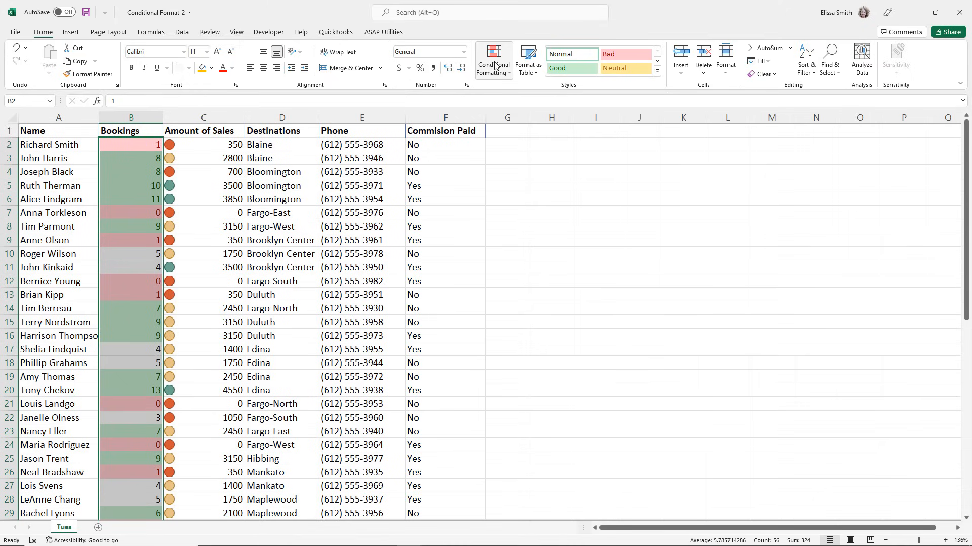
key(ctrl+q)
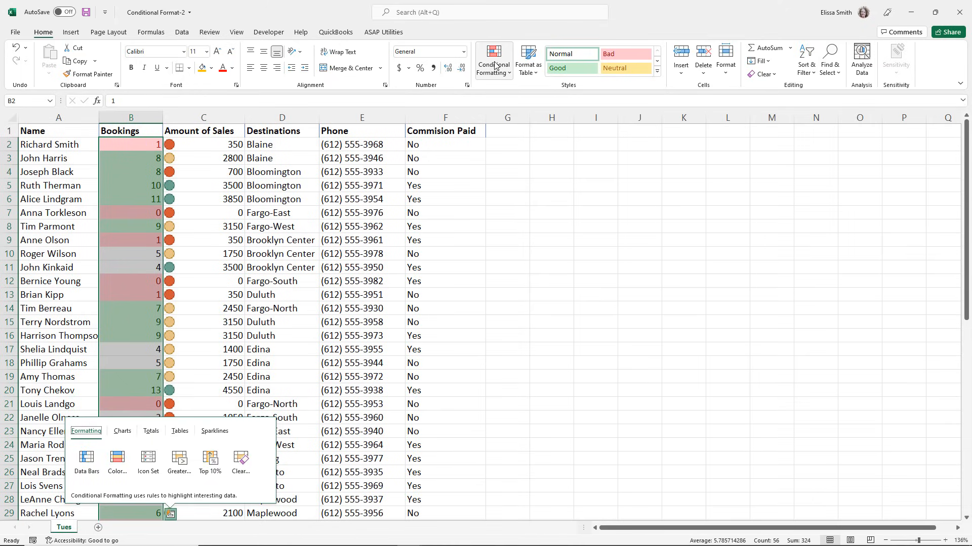
click(495, 65)
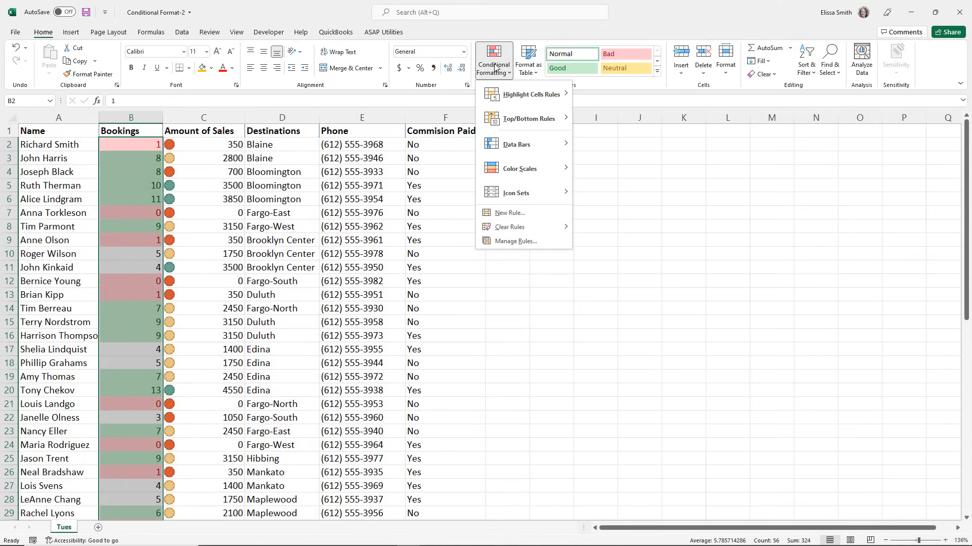
key(ctrl)
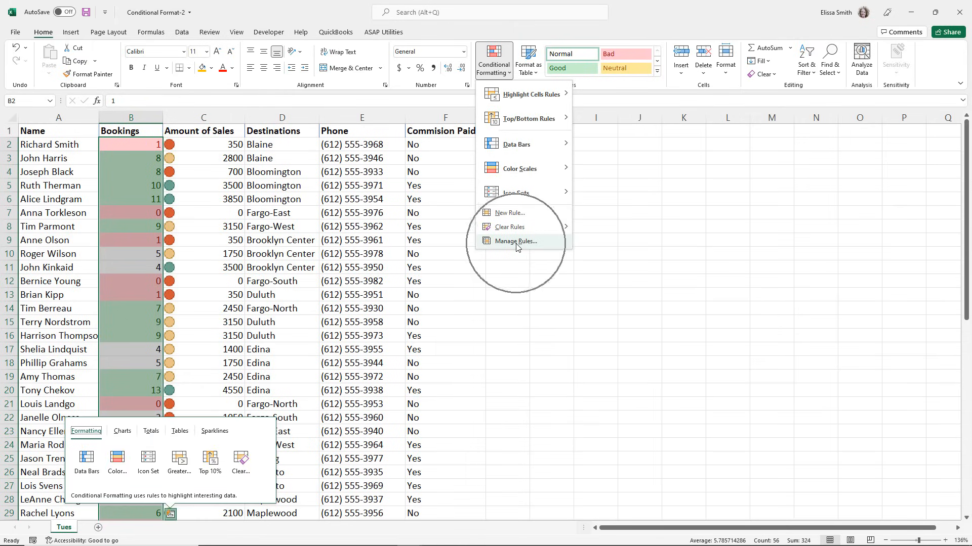
click(516, 242)
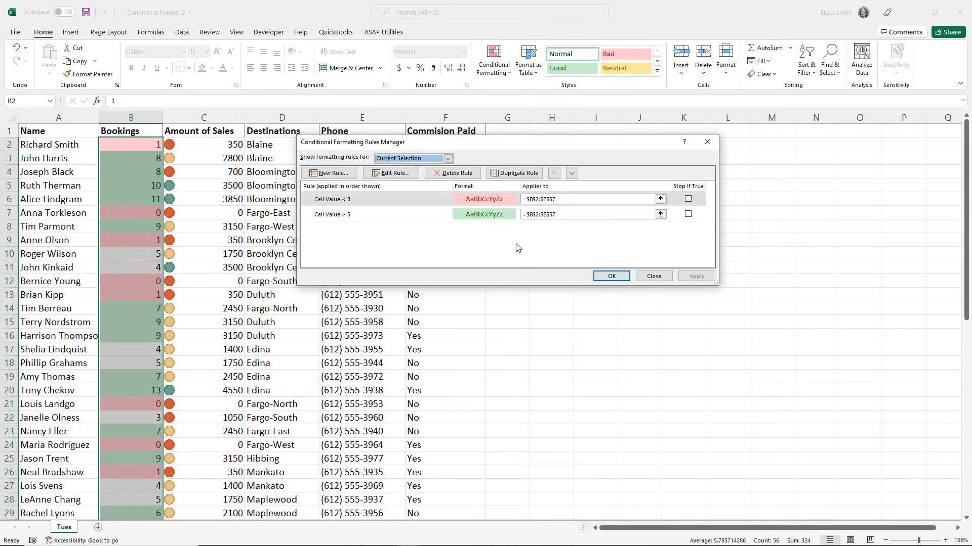
Edit the green Bookings rule to format cell values greater than or equal to 8, and apply it.
double_click(354, 217)
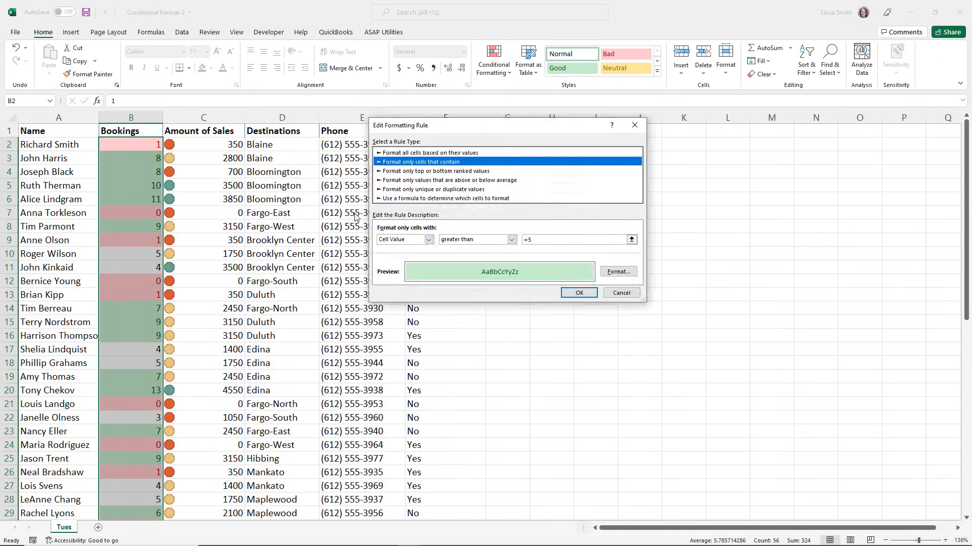
click(564, 242)
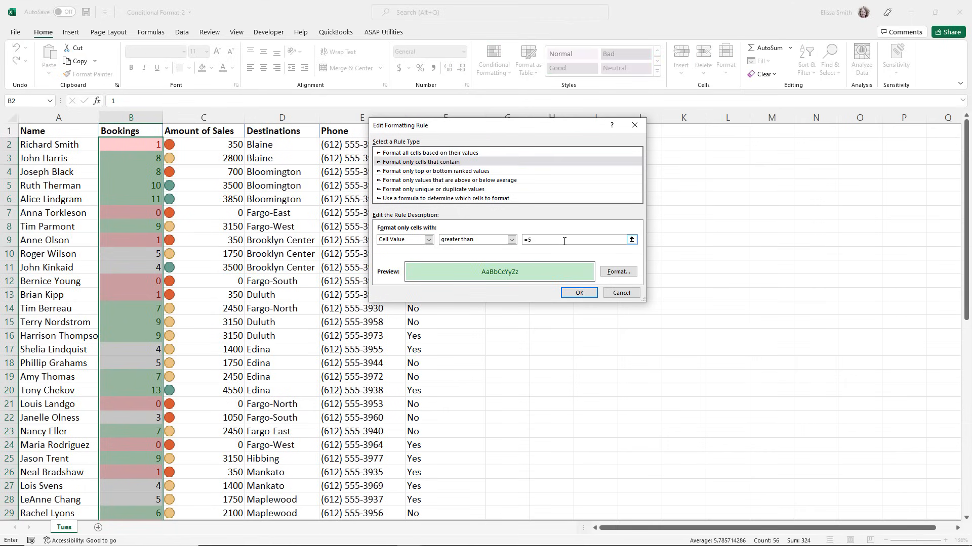
key(BackSpace)
click(511, 239)
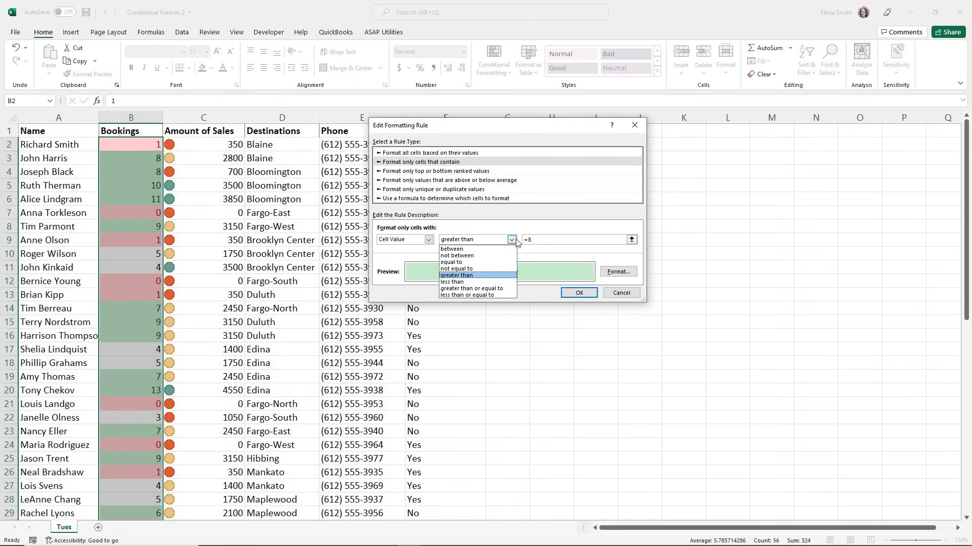
click(472, 288)
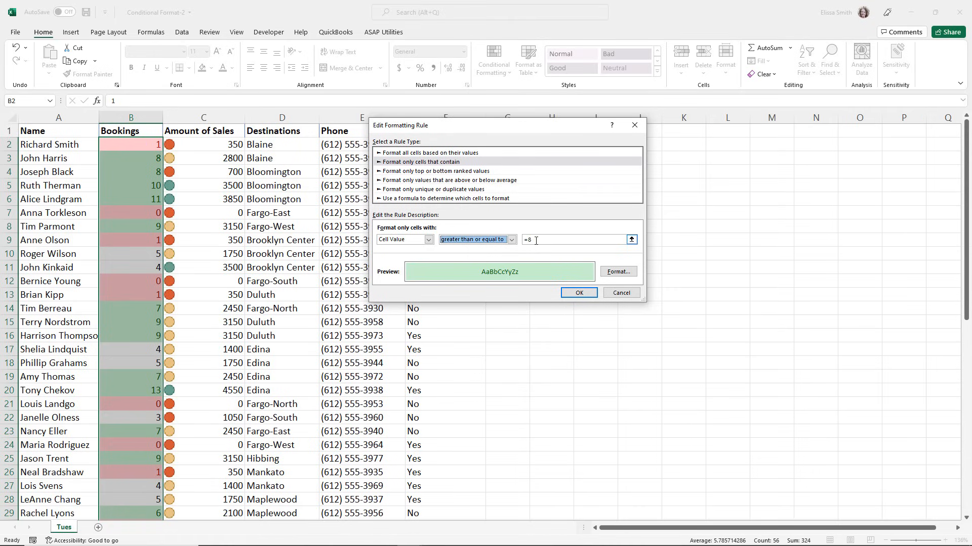
click(576, 293)
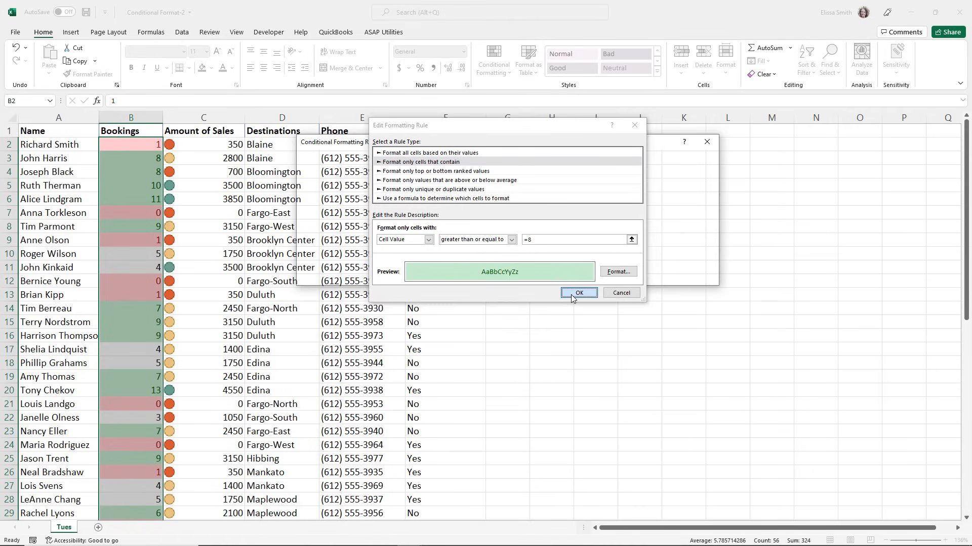
click(595, 277)
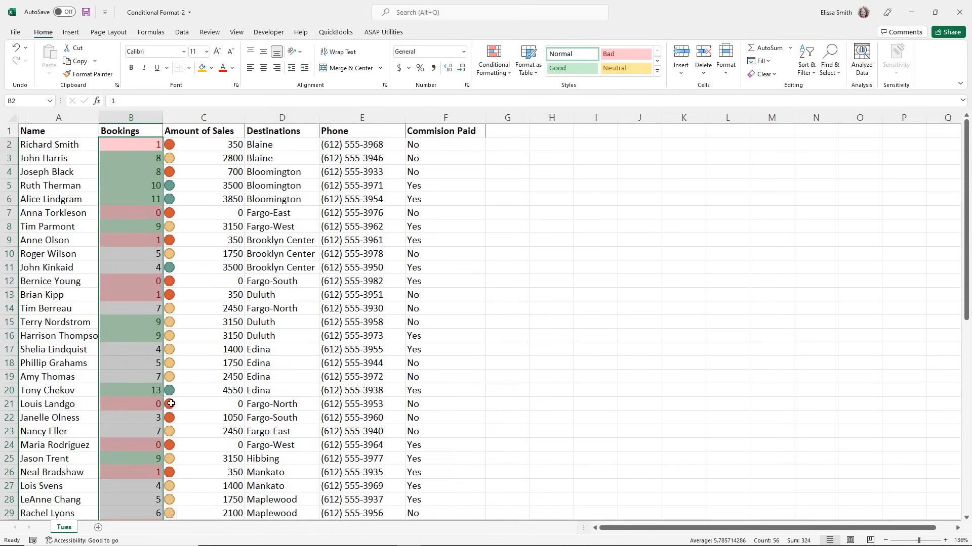
Change the Bookings value in cell B11 to 8.
click(125, 264)
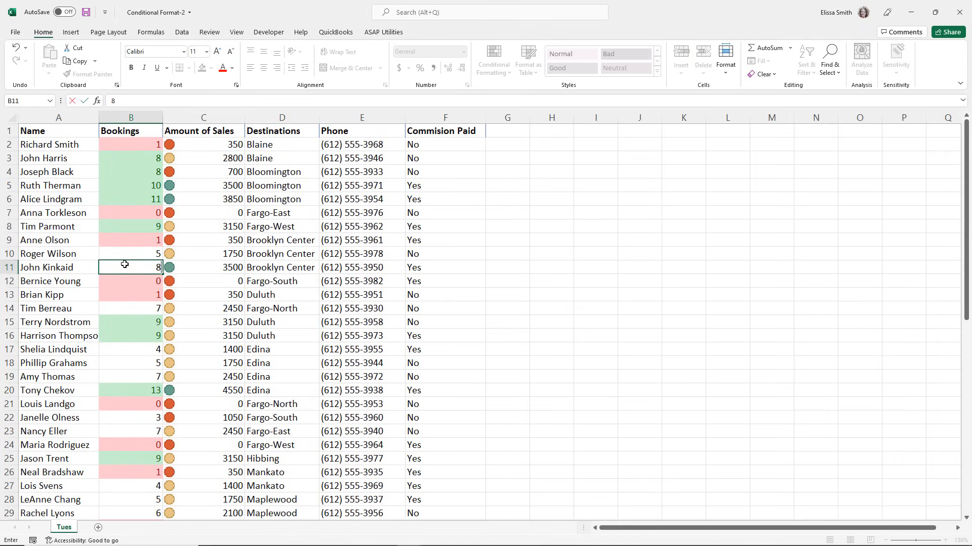
text(8)
key(Return)
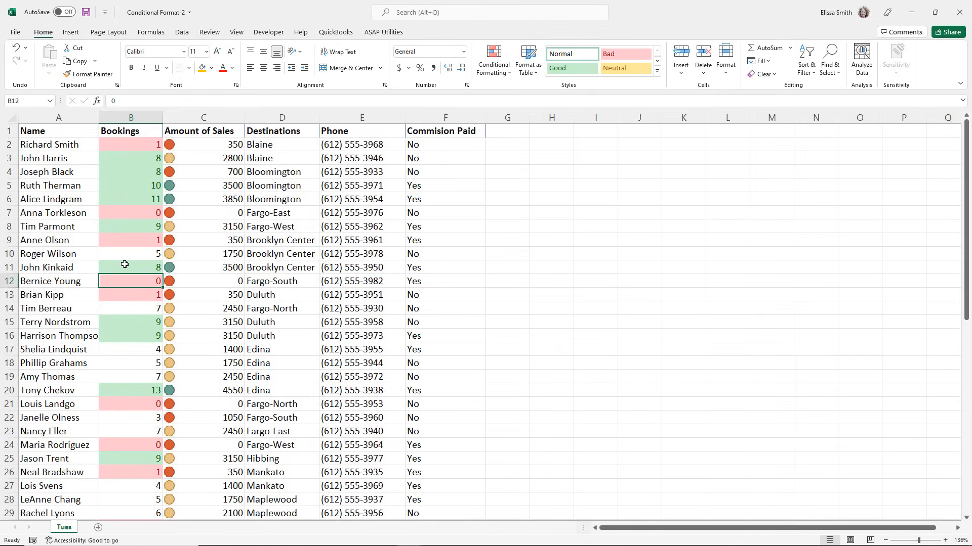
Clear the conditional formatting rules from the entire sheet.
click(498, 76)
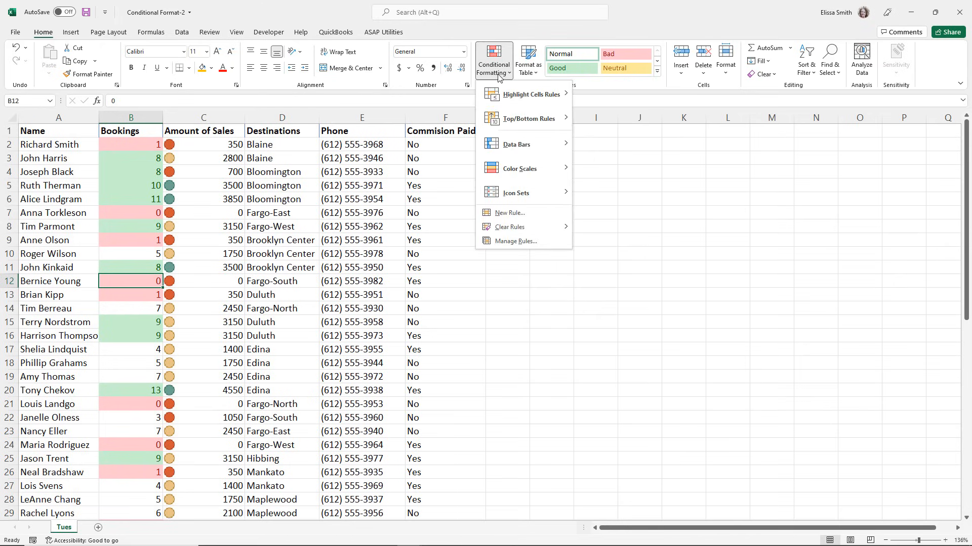
mouse_move(508, 233)
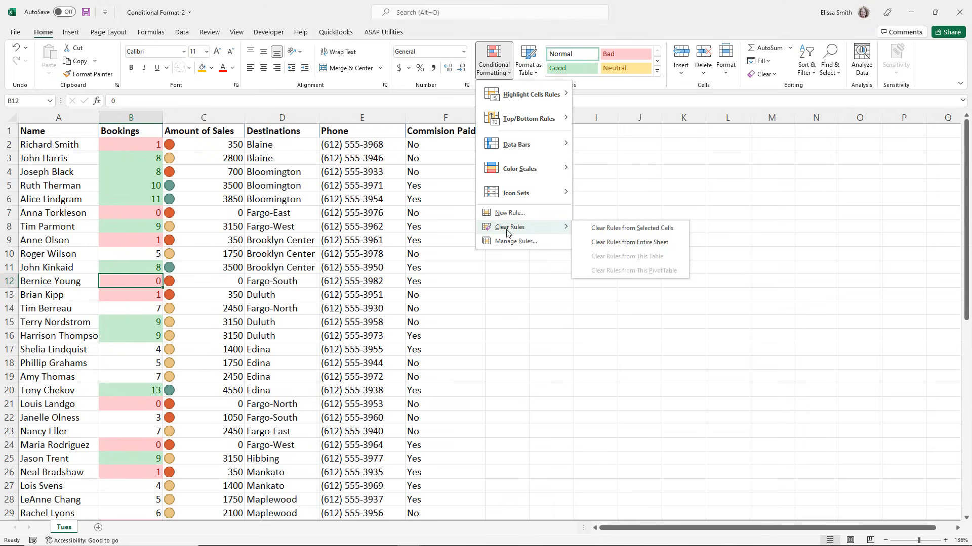
click(623, 247)
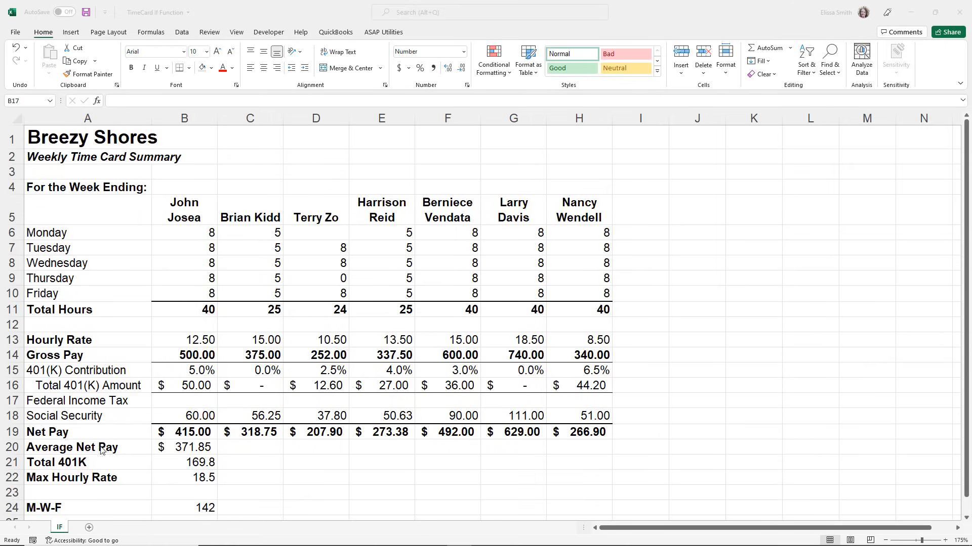
click(76, 143)
click(76, 143)
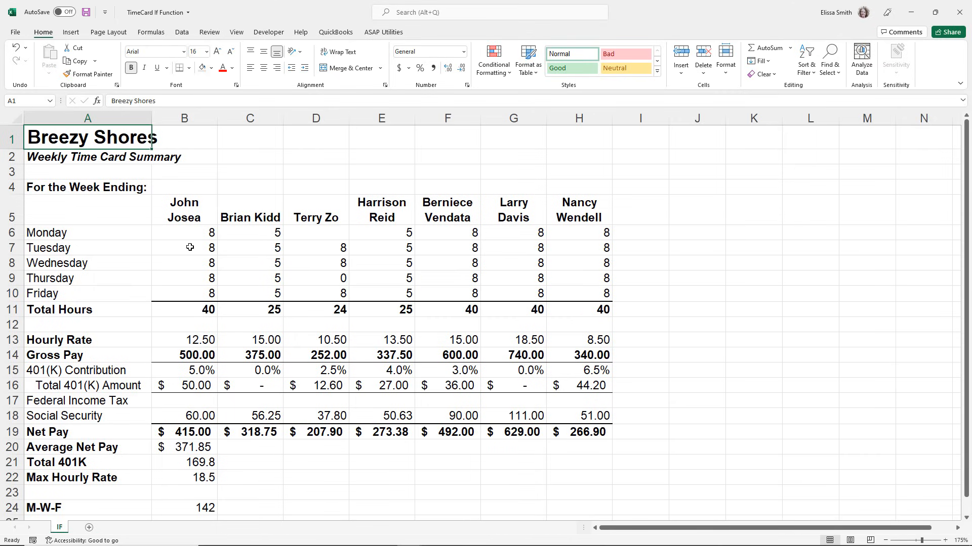
click(173, 355)
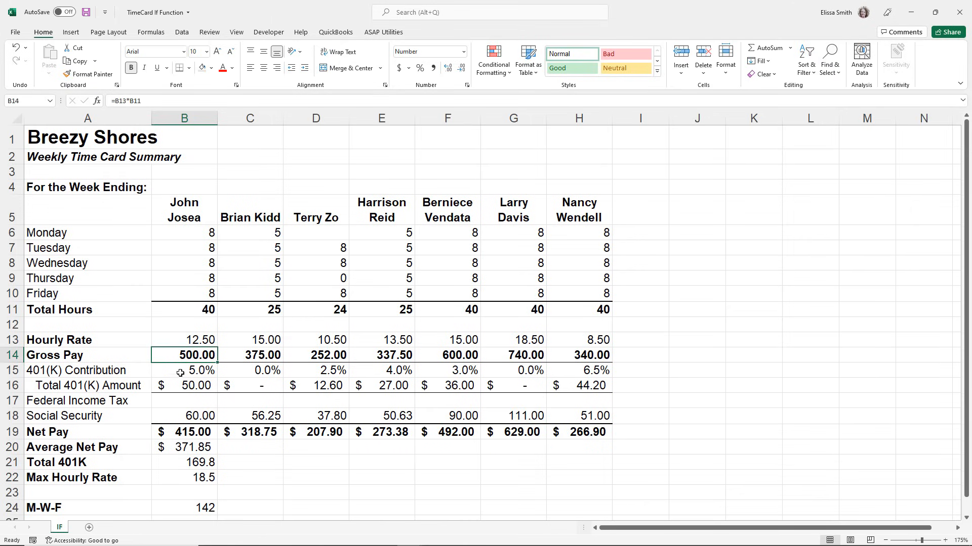
Search for the if function, switch to the Logical category and insert IF into the Federal Income Tax cell B17.
click(179, 401)
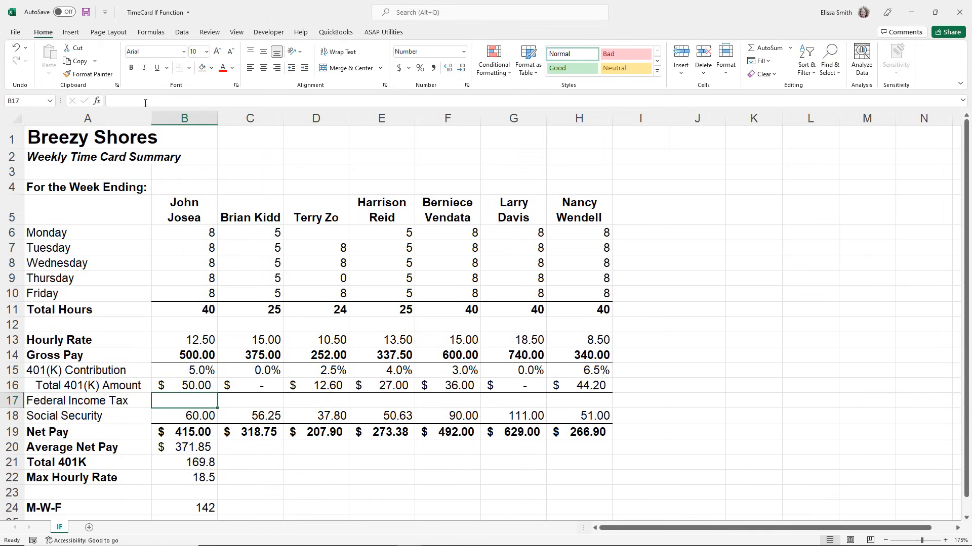
click(97, 102)
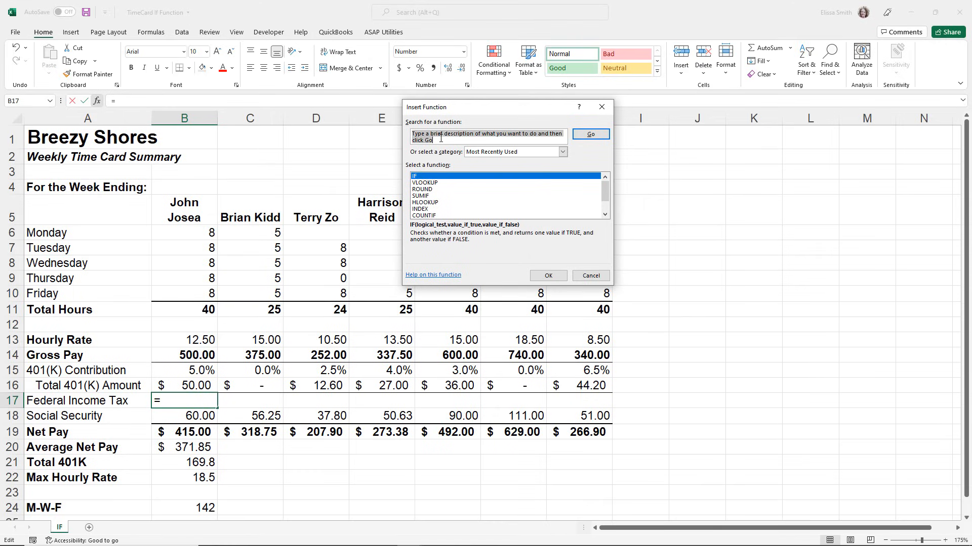
text(if)
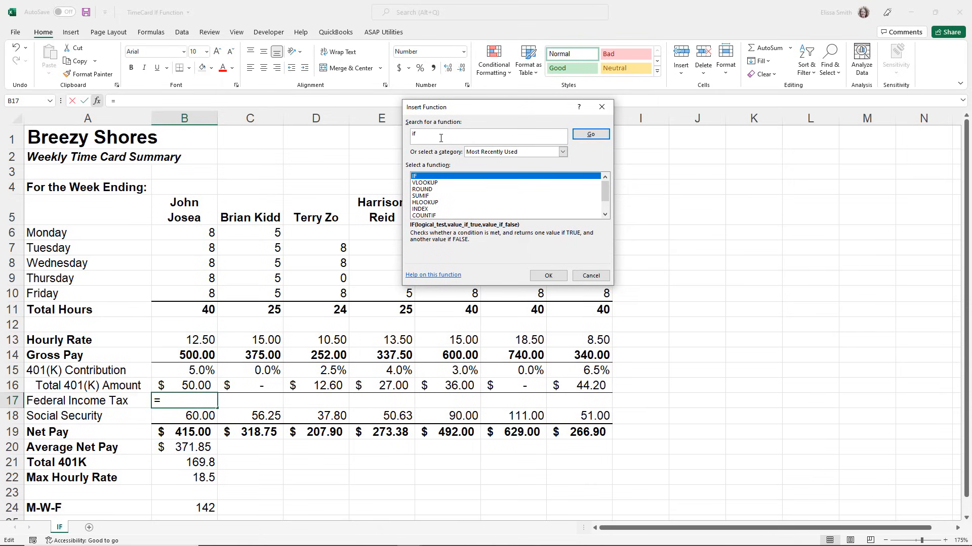
click(605, 135)
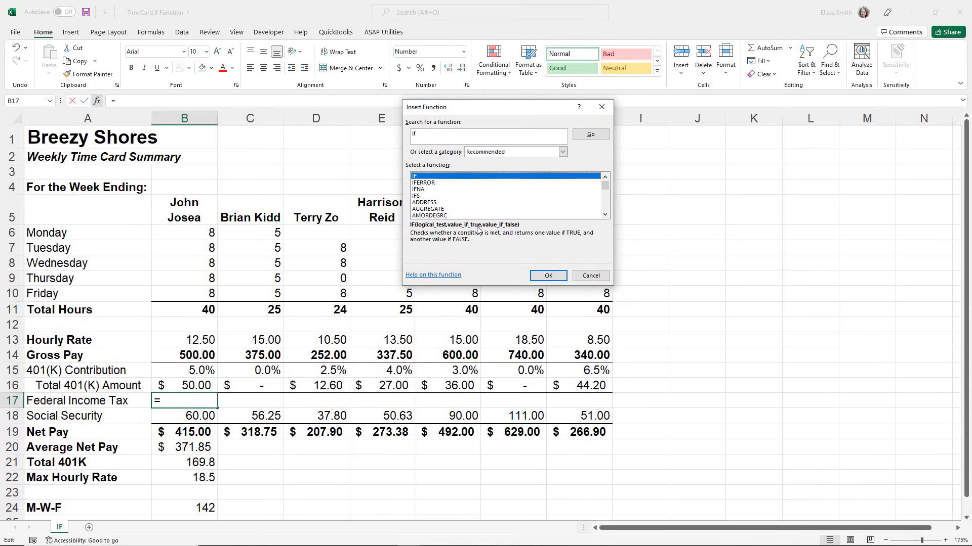
click(562, 152)
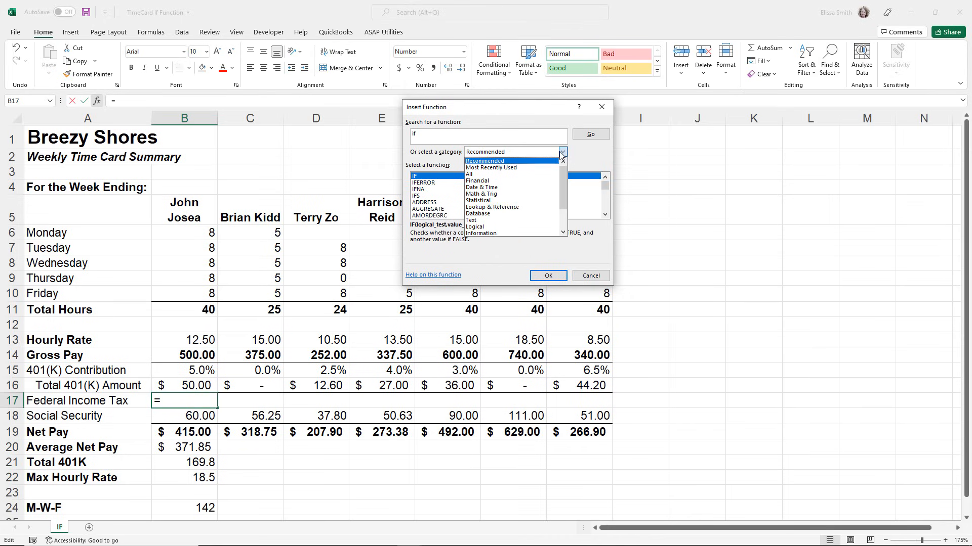
click(483, 227)
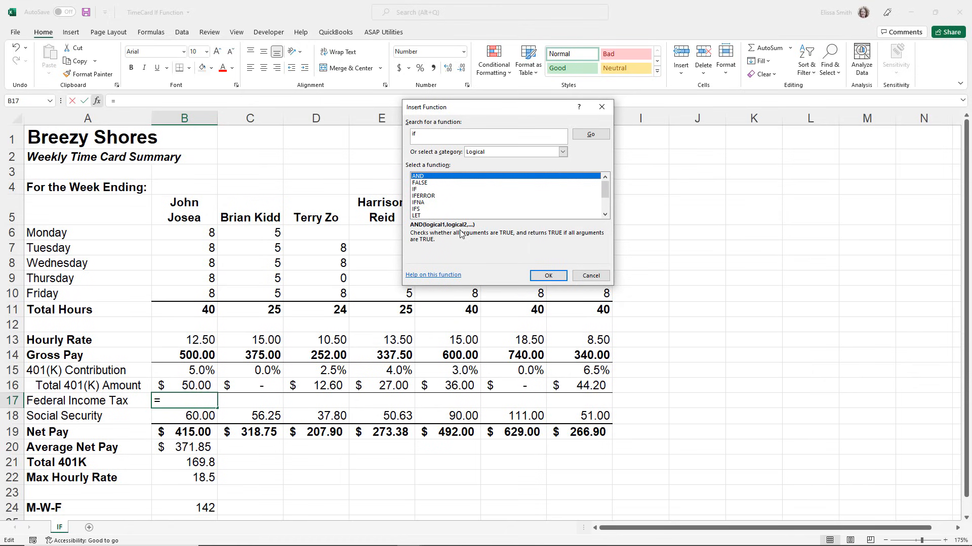
key(ctrl)
click(416, 190)
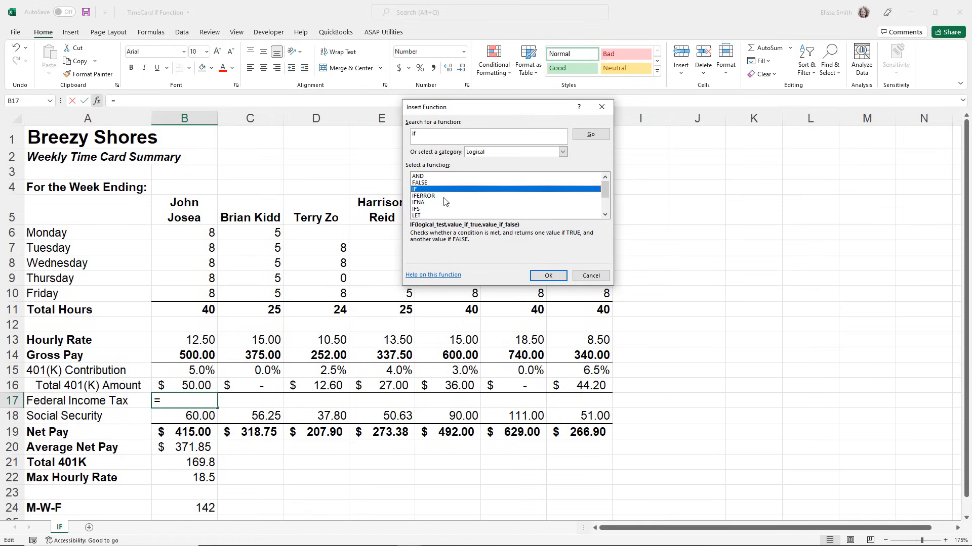
click(550, 276)
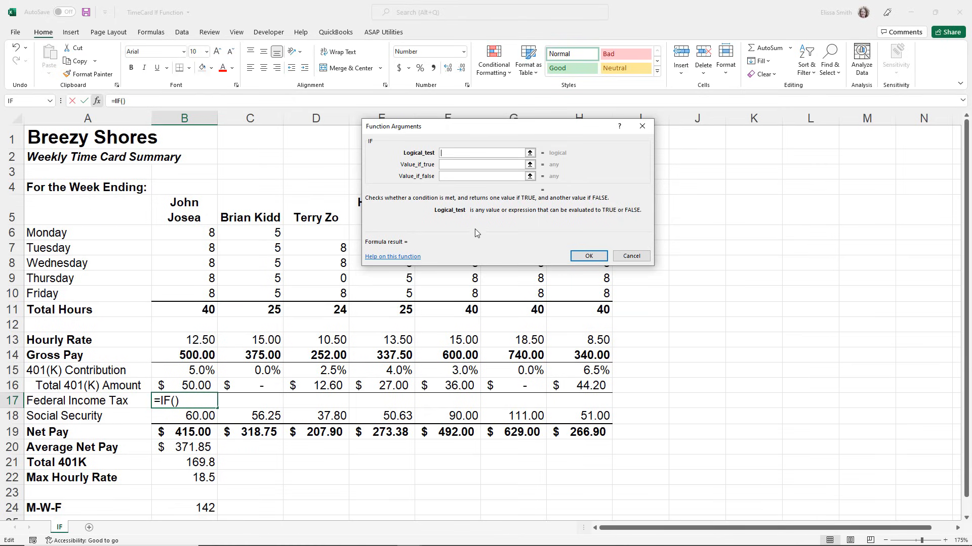
Set the IF function's logical test to B14>=500, referring to the first employee's Gross Pay.
click(454, 163)
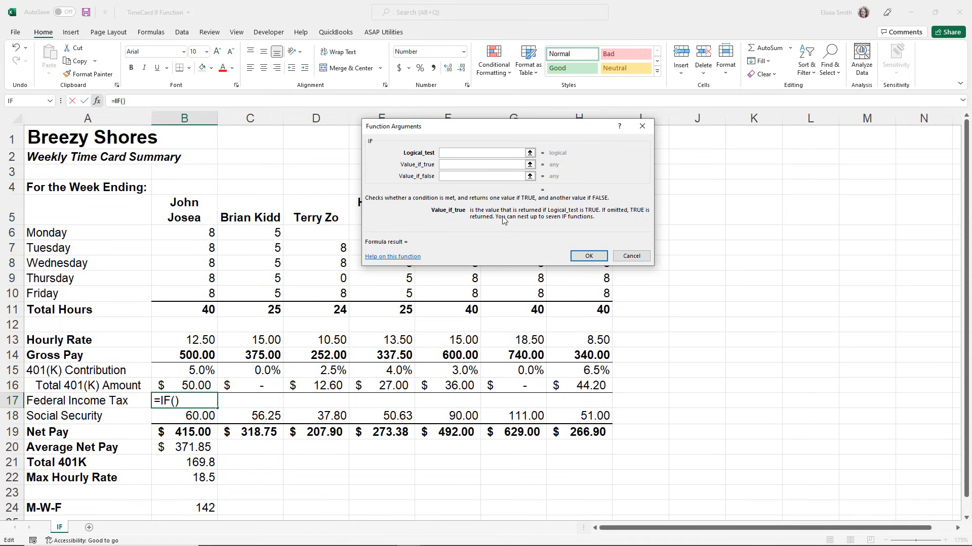
click(457, 154)
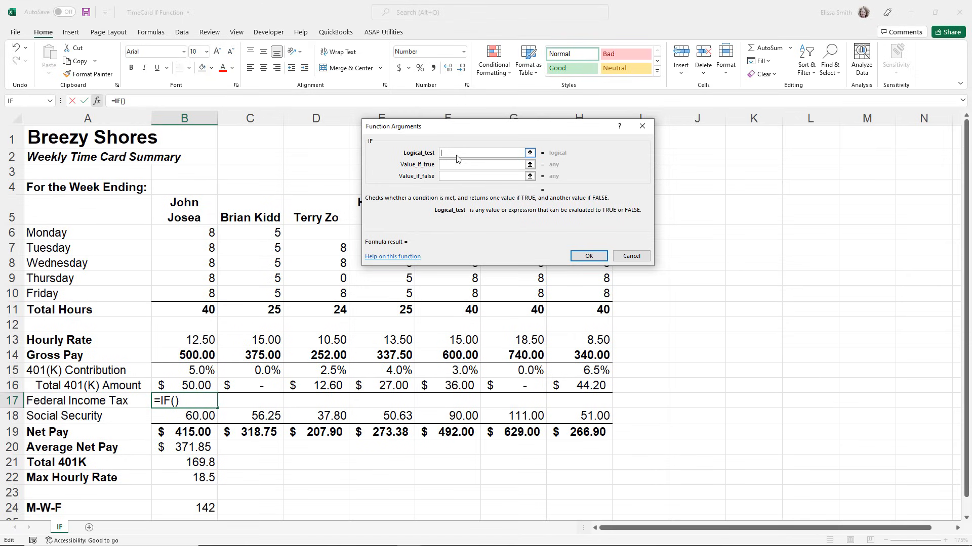
click(199, 358)
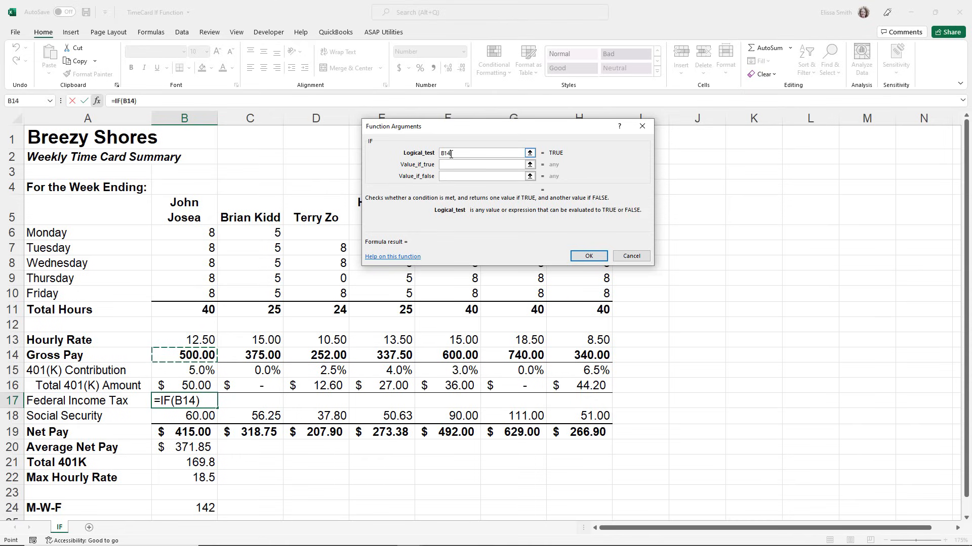
text(.)
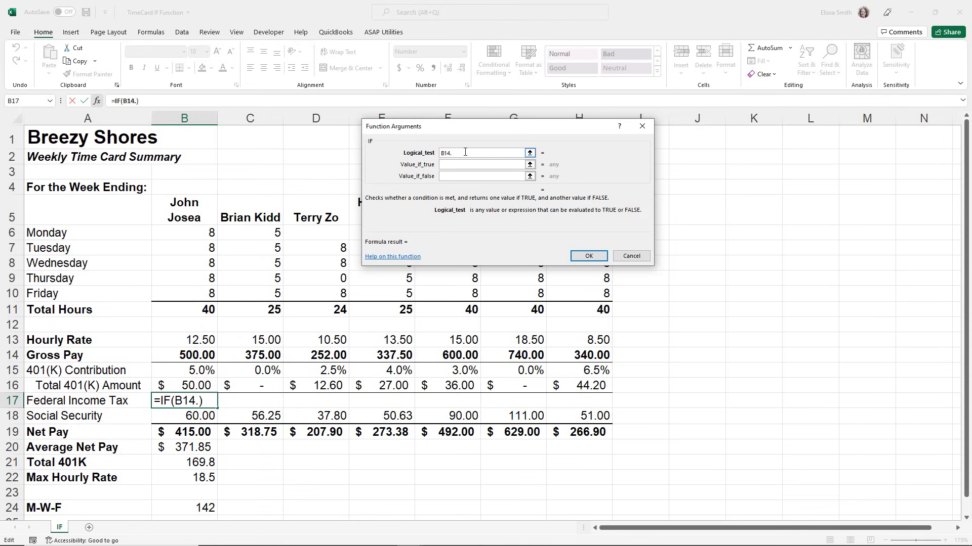
key(BackSpace)
text(>=500)
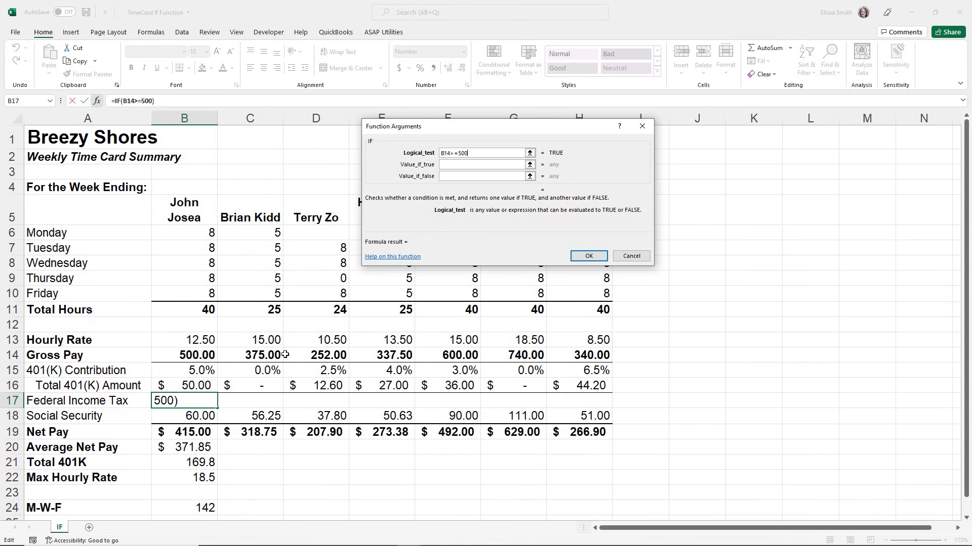
click(448, 165)
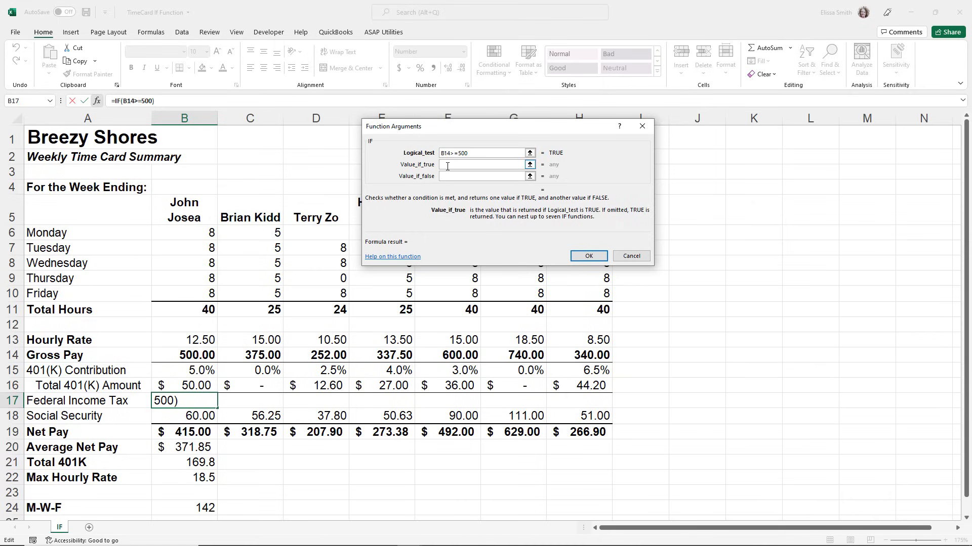
Set the IF function's value if true to B14*10% and value if false to 0, and insert it into B17.
click(186, 357)
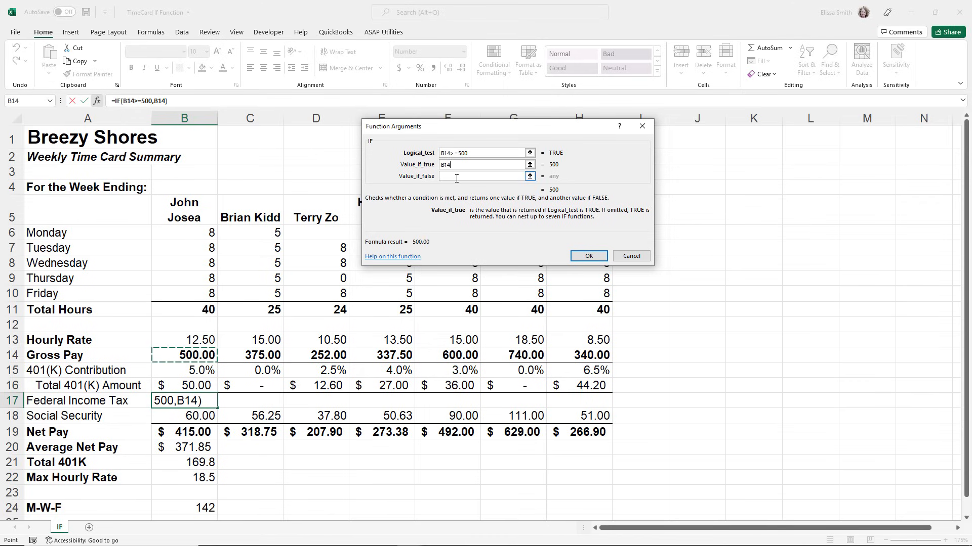
text(*10%)
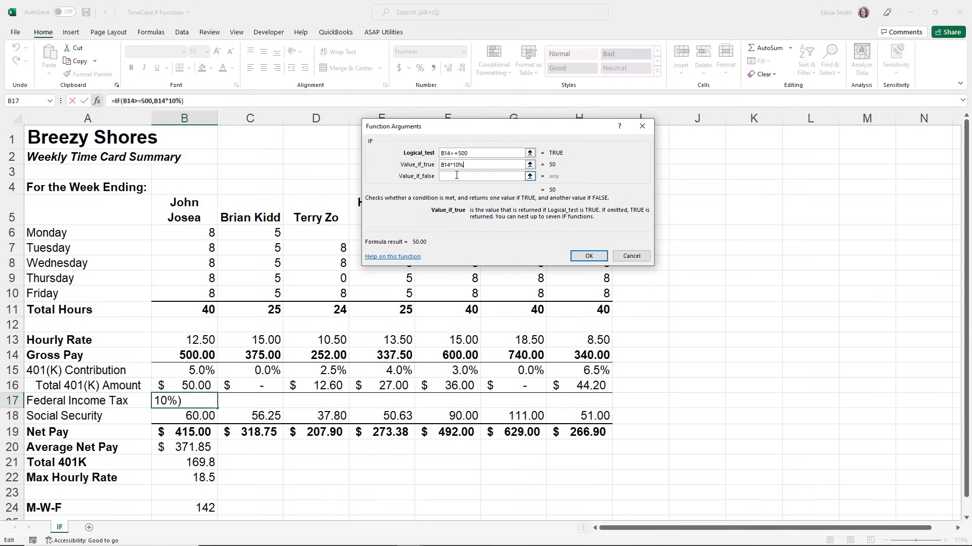
click(456, 176)
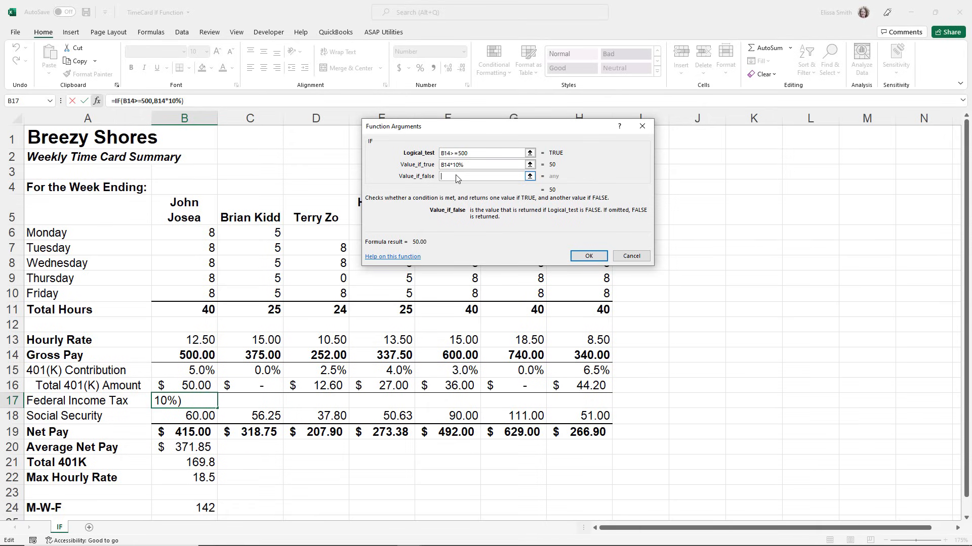
text(0)
click(575, 259)
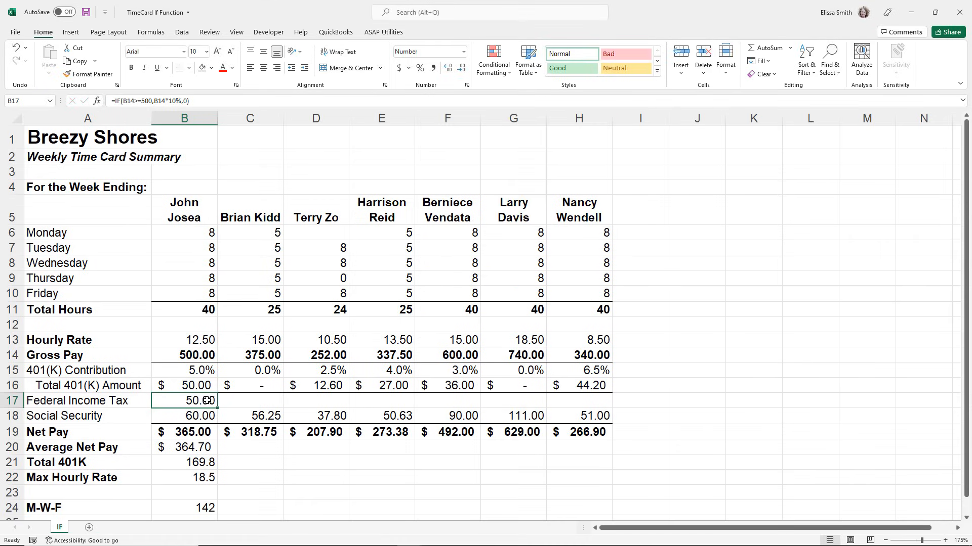
Check the IF formula in B17 against Gross Pay and copy it across the Federal Income Tax row through H17.
click(204, 356)
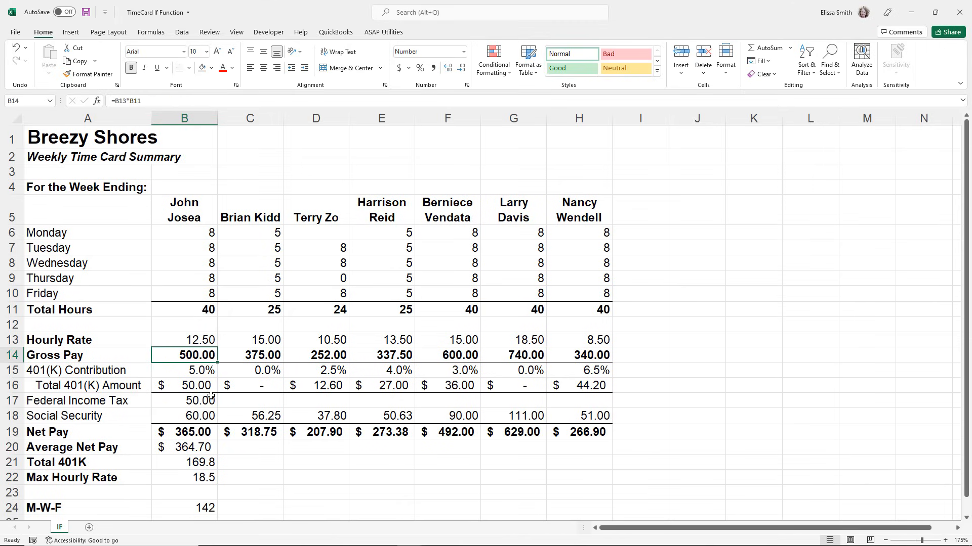
click(209, 406)
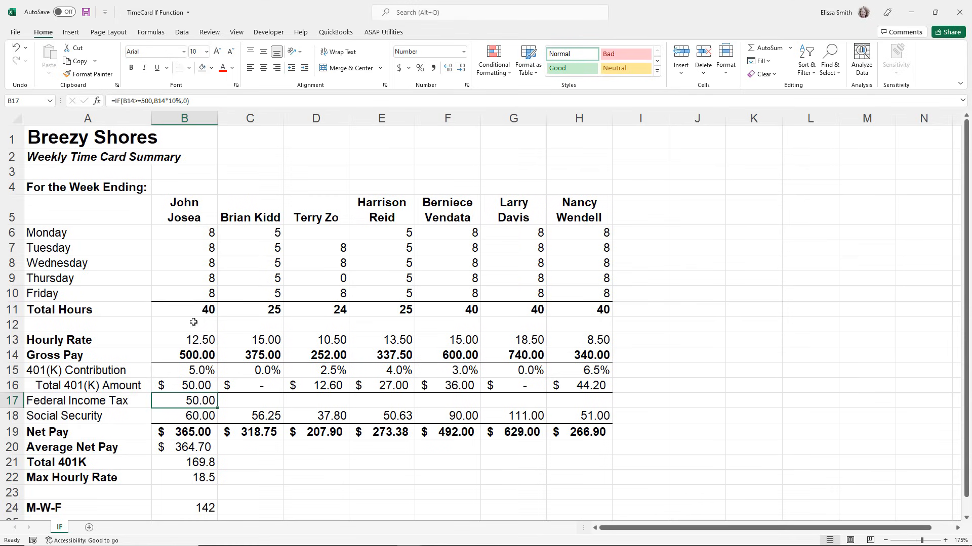
double_click(193, 400)
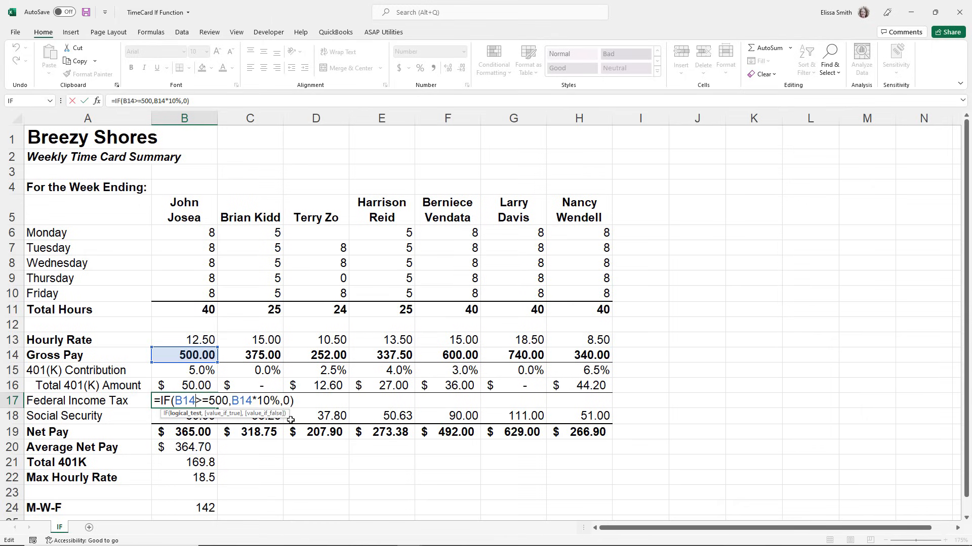
key(Return)
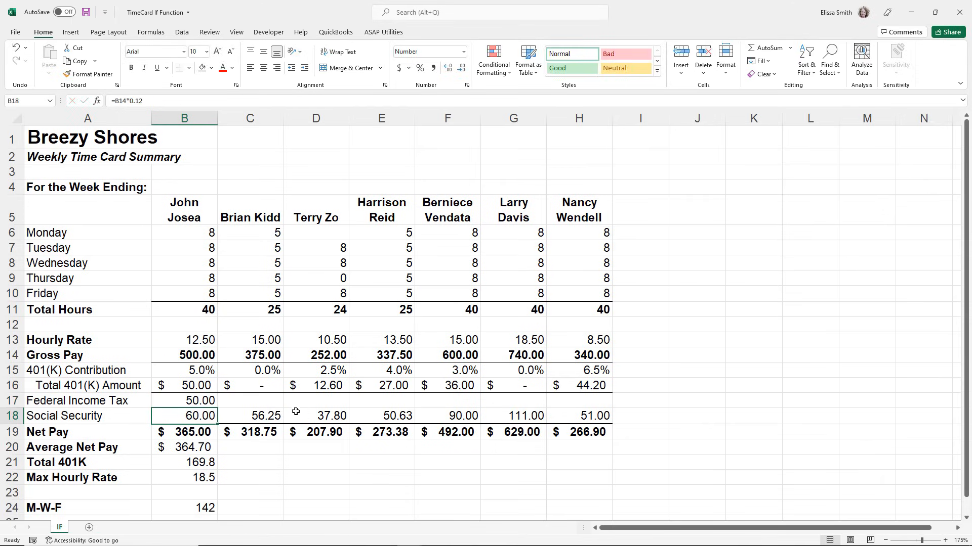
click(205, 400)
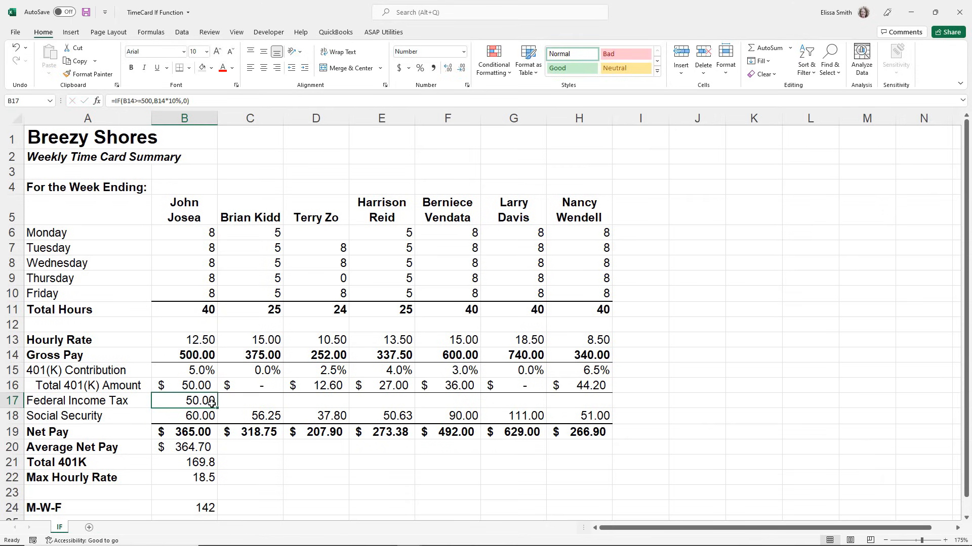
drag(219, 409, 601, 406)
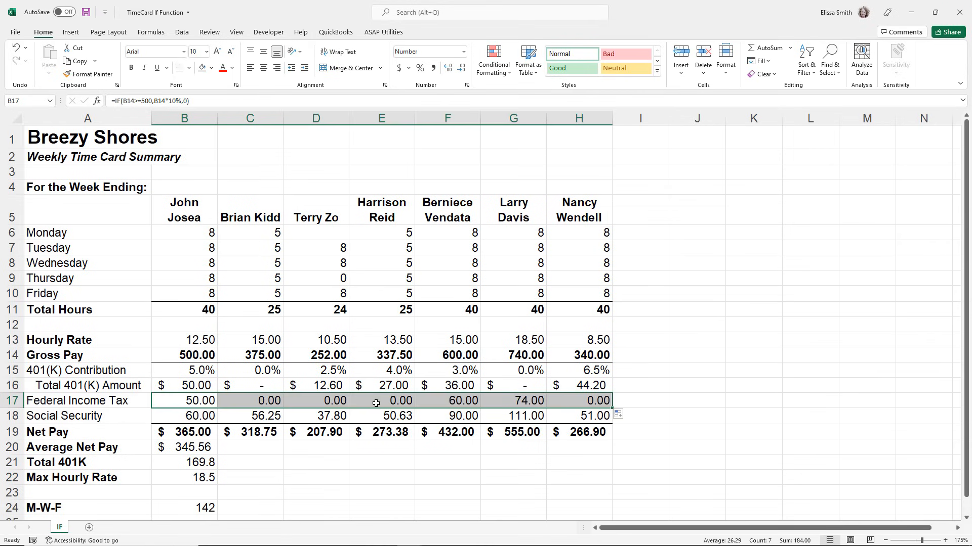
click(451, 354)
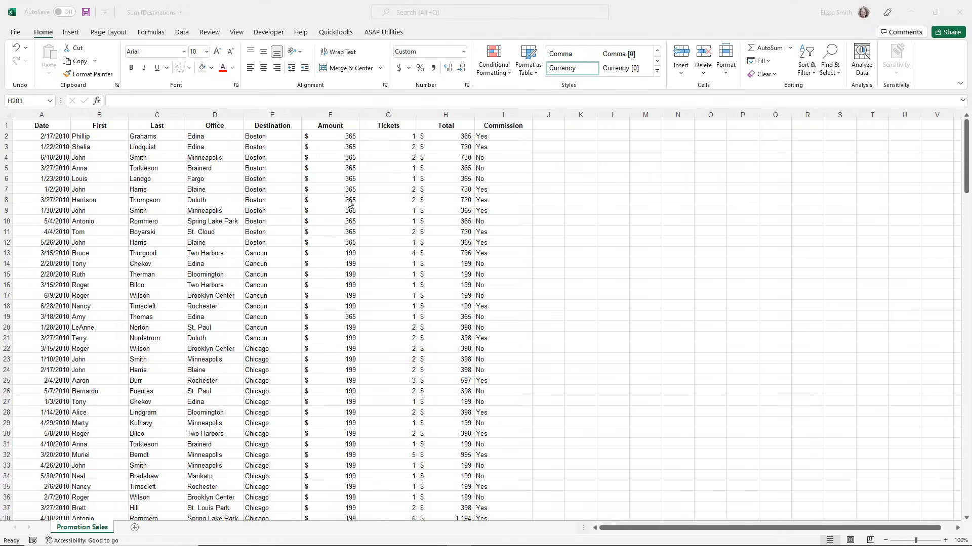
Examine the Total formula in H2 and the Cancun rows of the Destination column with their totals.
click(443, 134)
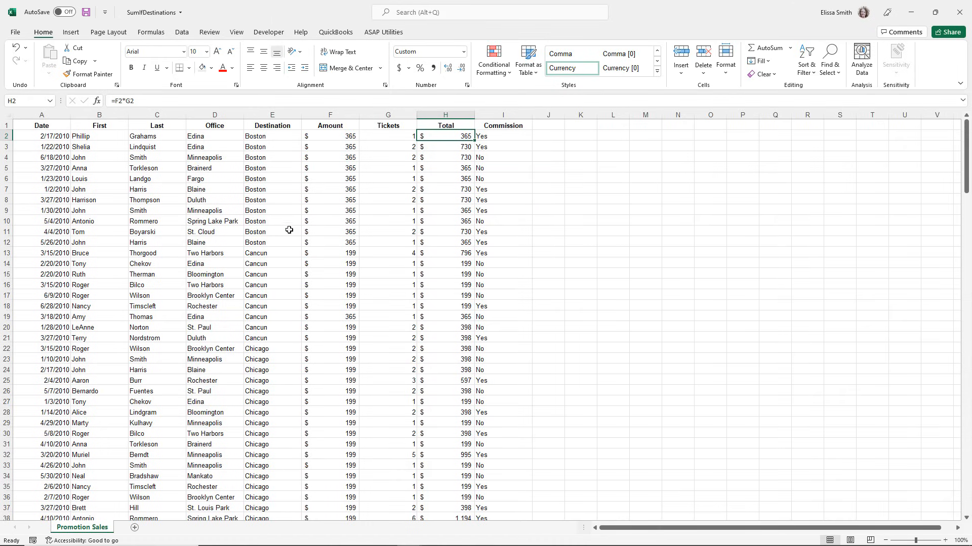
drag(252, 253, 264, 340)
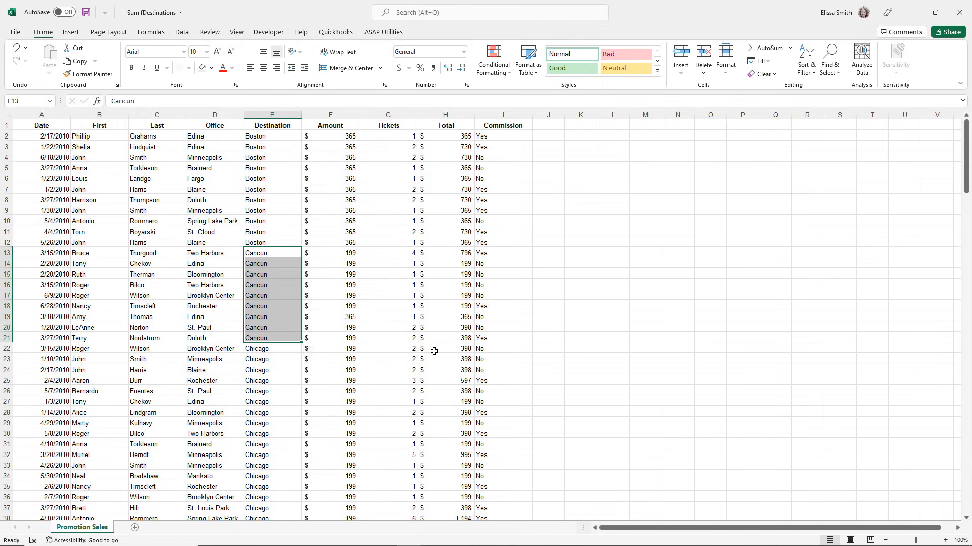
click(458, 336)
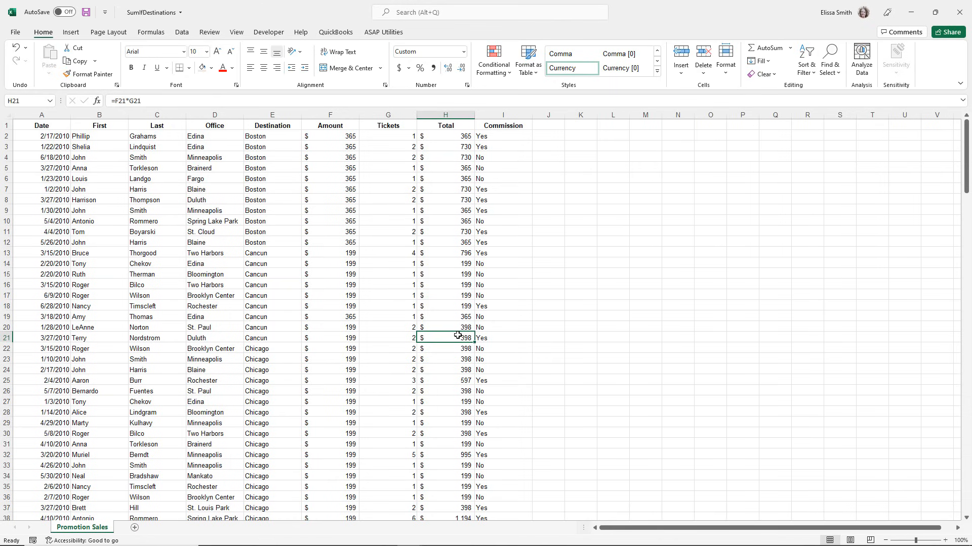
Search for the sumif function and insert SUMIF into H201, below the last value of the Total column.
key(ctrl+End)
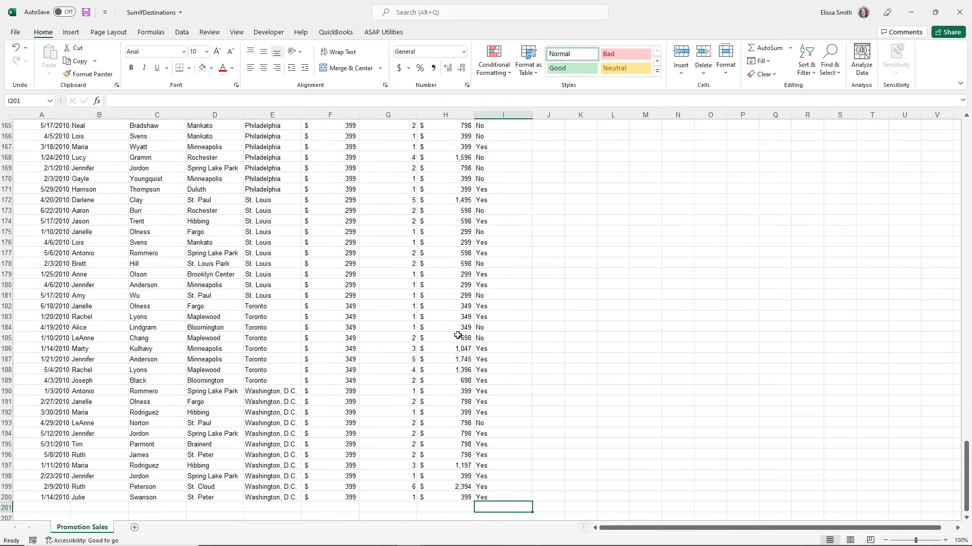
click(443, 505)
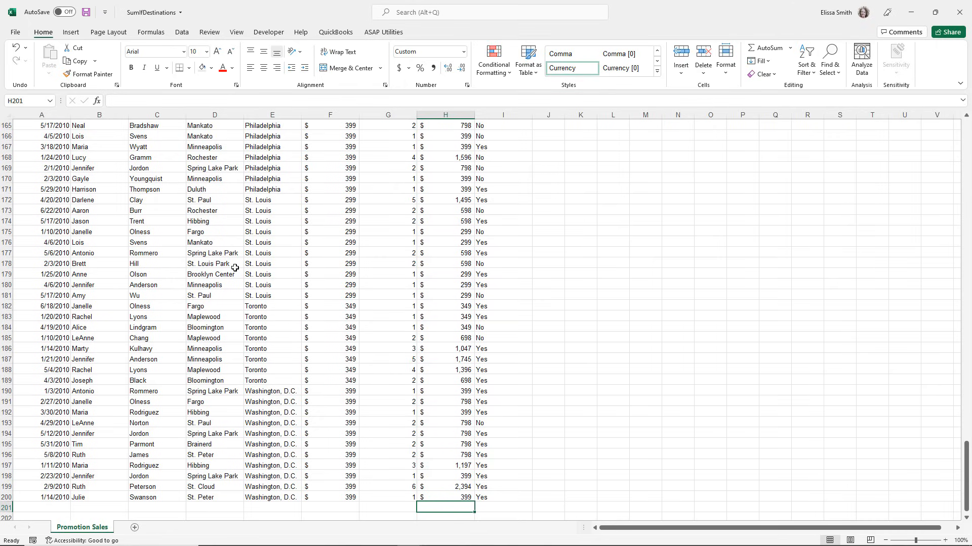
key(ctrl)
key(ctrl)
click(97, 103)
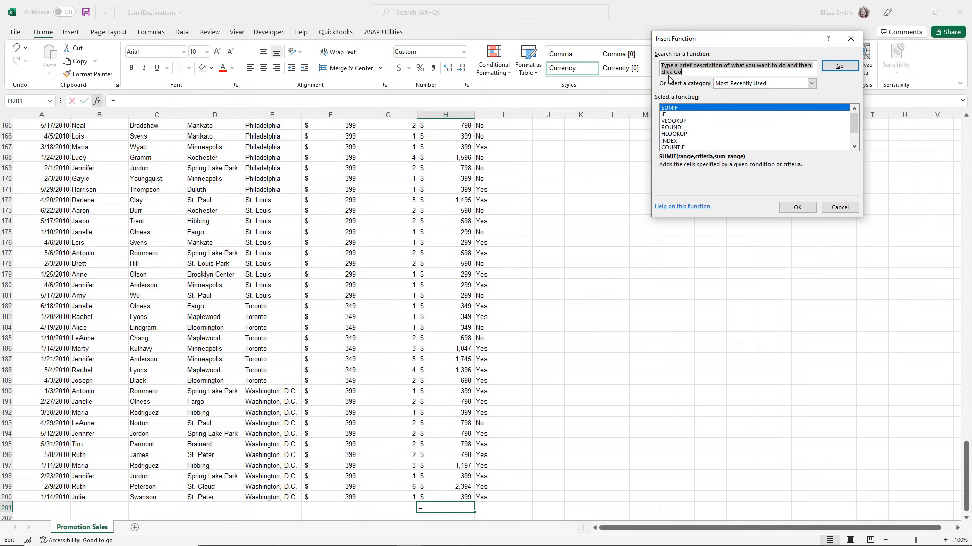
text(sumif)
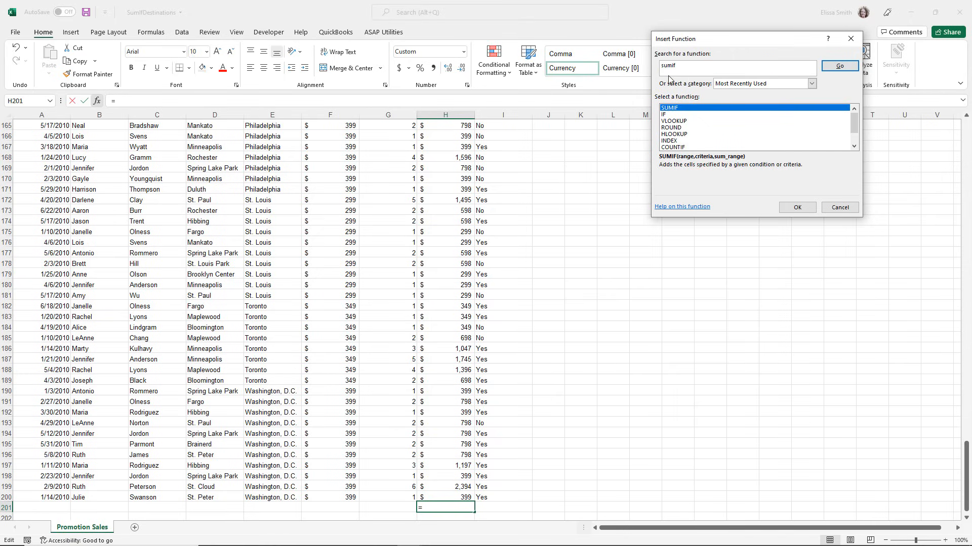
key(Return)
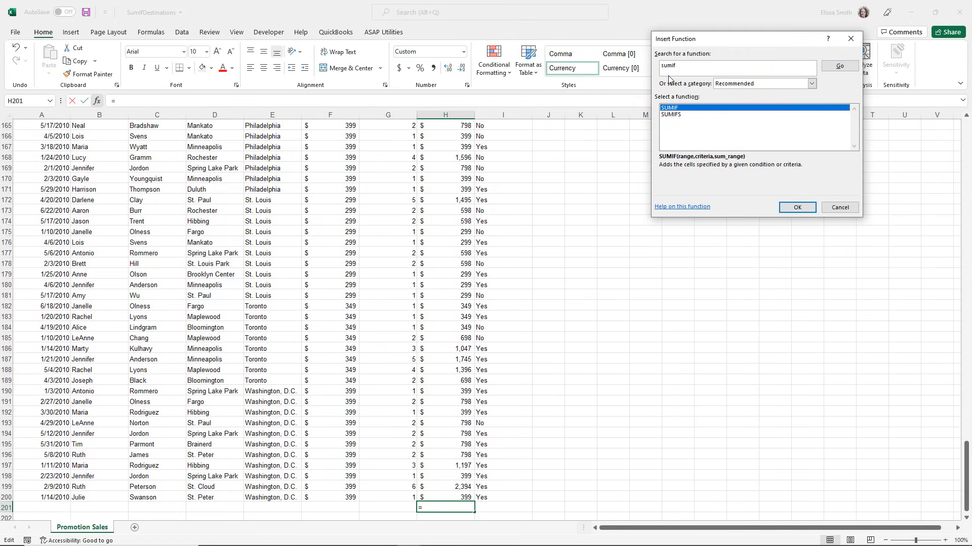
double_click(682, 110)
drag(668, 63, 573, 118)
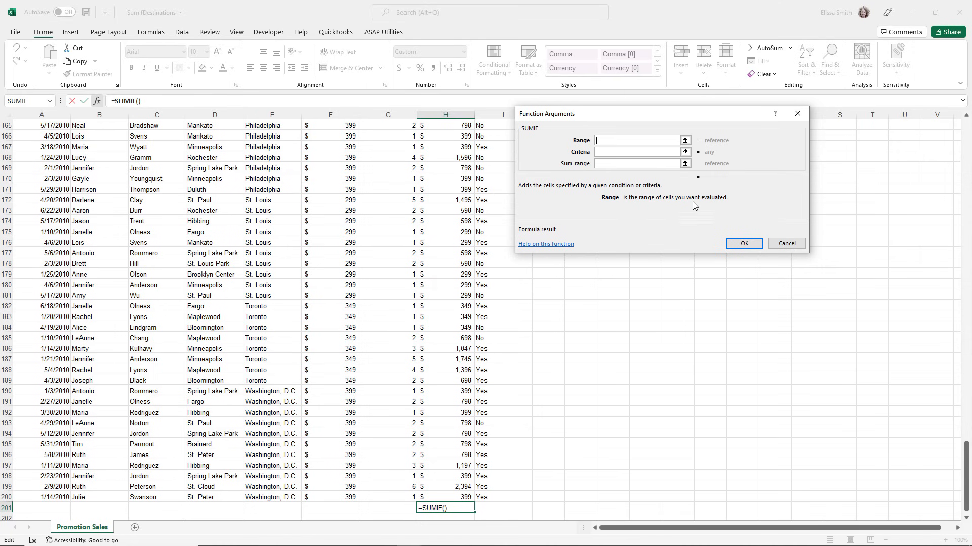
Set the SUMIF range to the Destination cells E2:E200 and the criteria to =cancun.
scroll(291, 195, up, 7)
scroll(291, 196, up, 20)
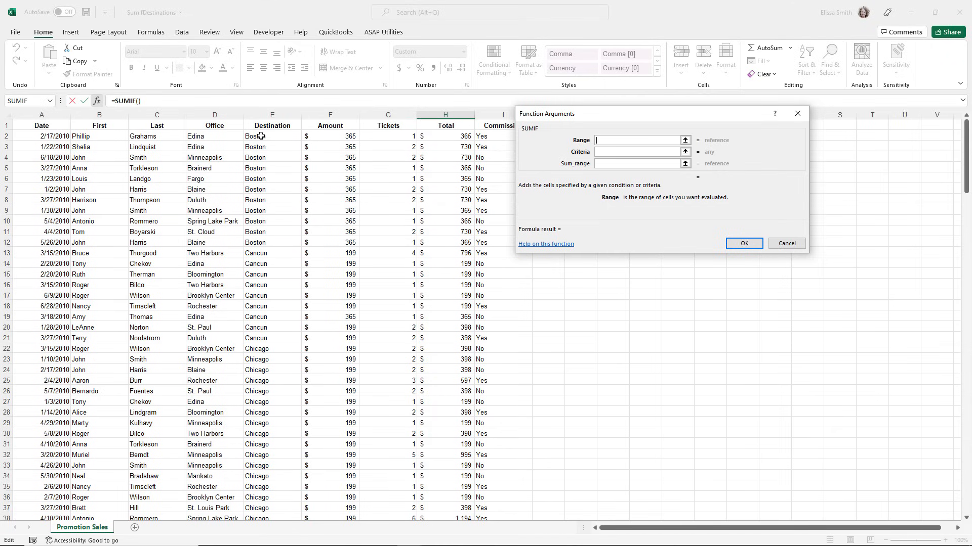
click(260, 136)
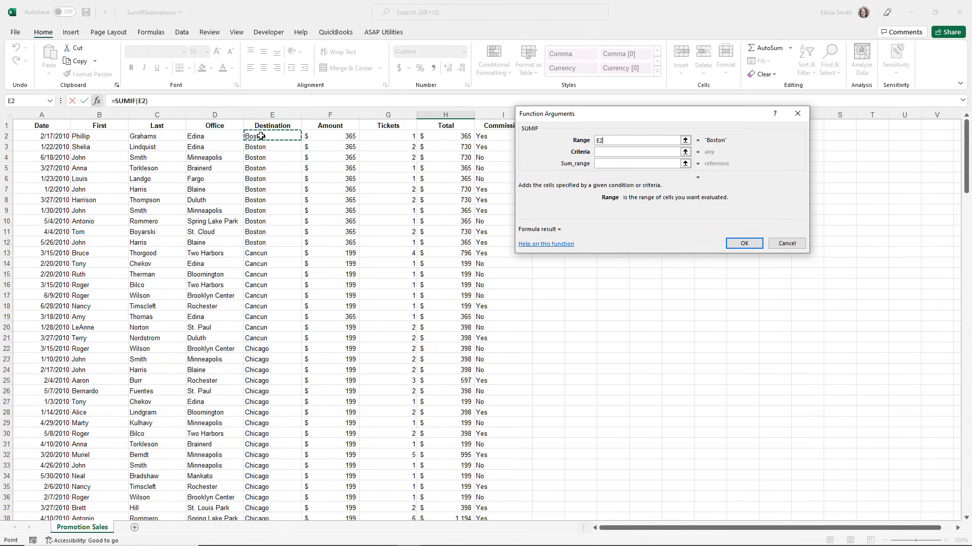
key(ctrl+shift+Down)
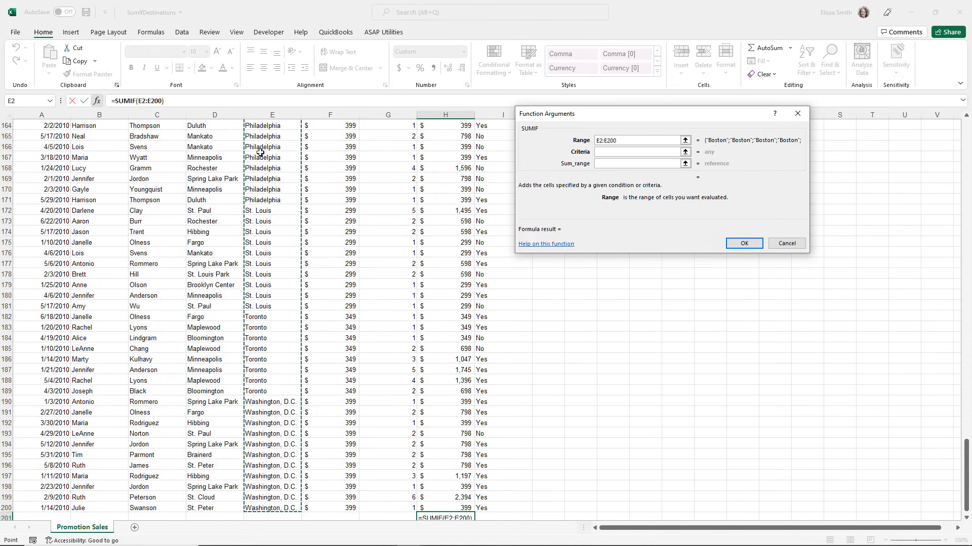
click(605, 154)
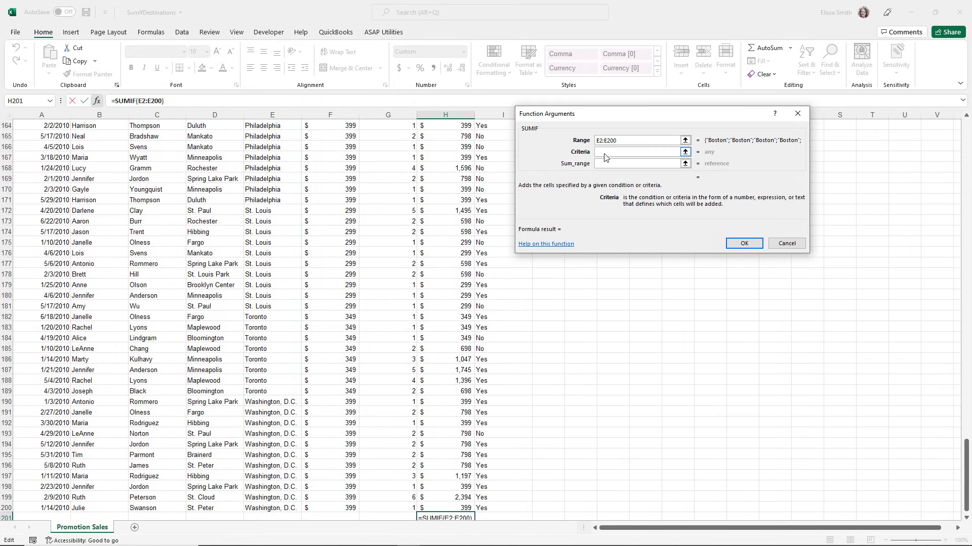
text(=cancun)
Set the SUMIF sum range to the Total cells H2:H200 and complete the formula in H201.
click(609, 166)
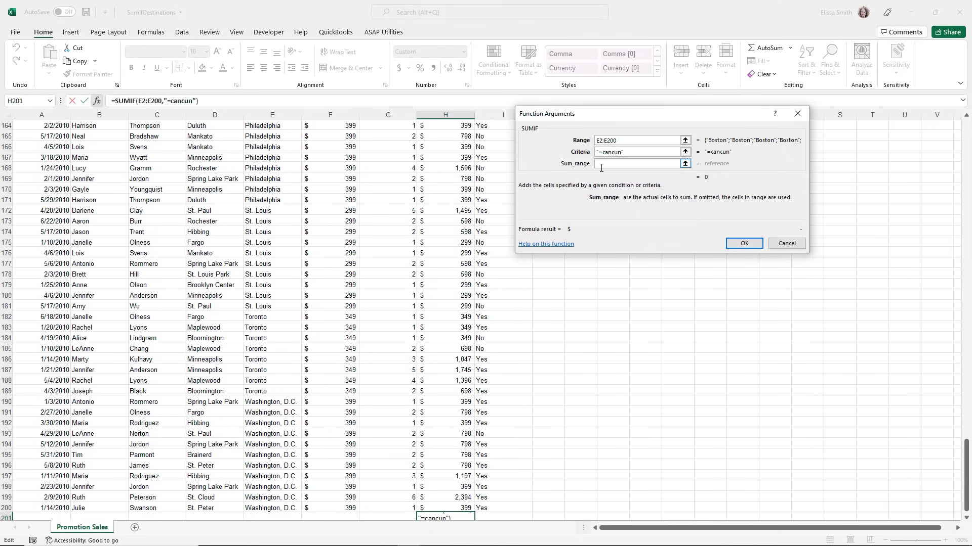
scroll(426, 195, up, 20)
scroll(426, 195, up, 20)
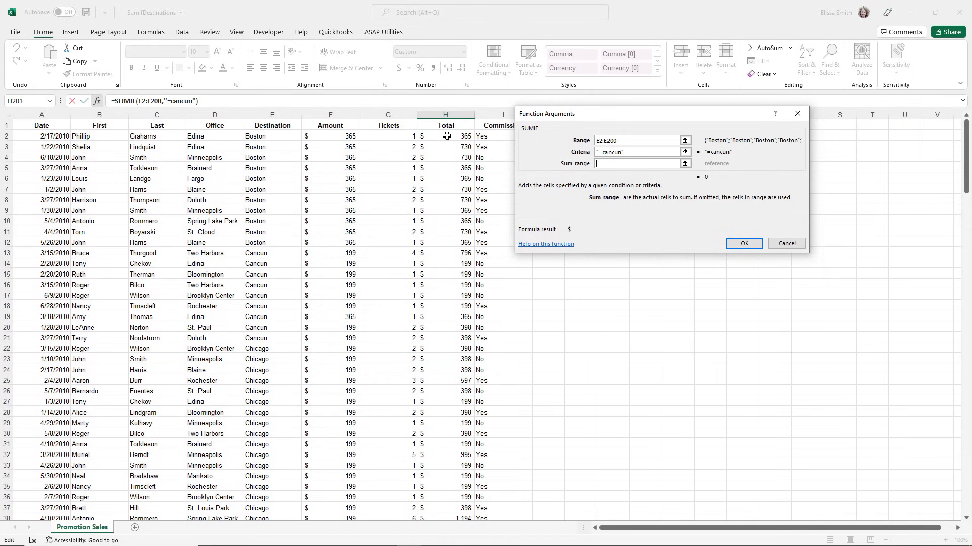
click(447, 137)
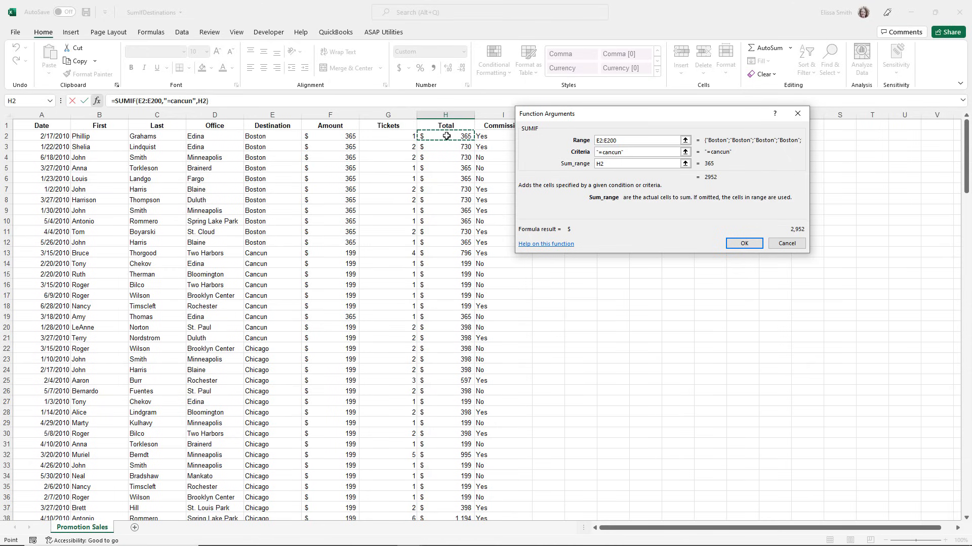
key(ctrl+shift+Down)
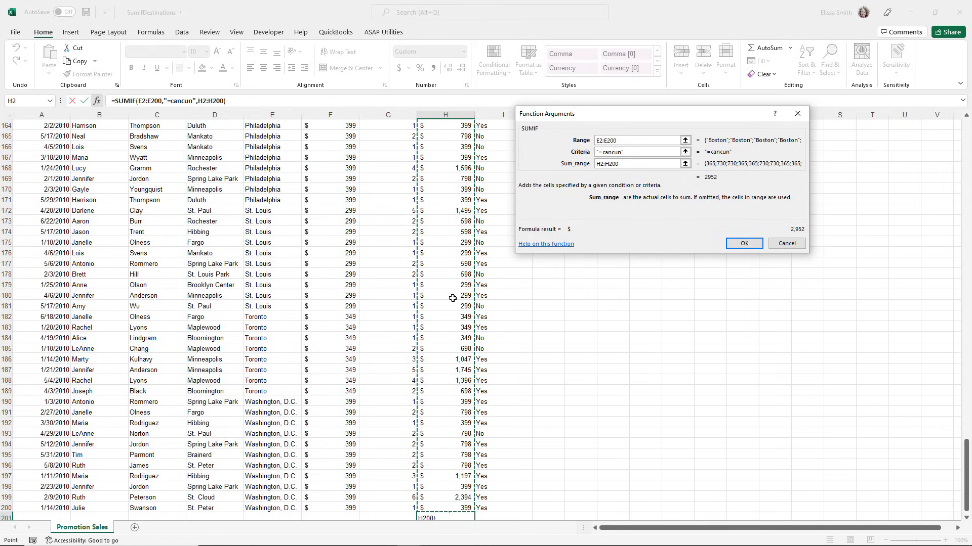
click(744, 243)
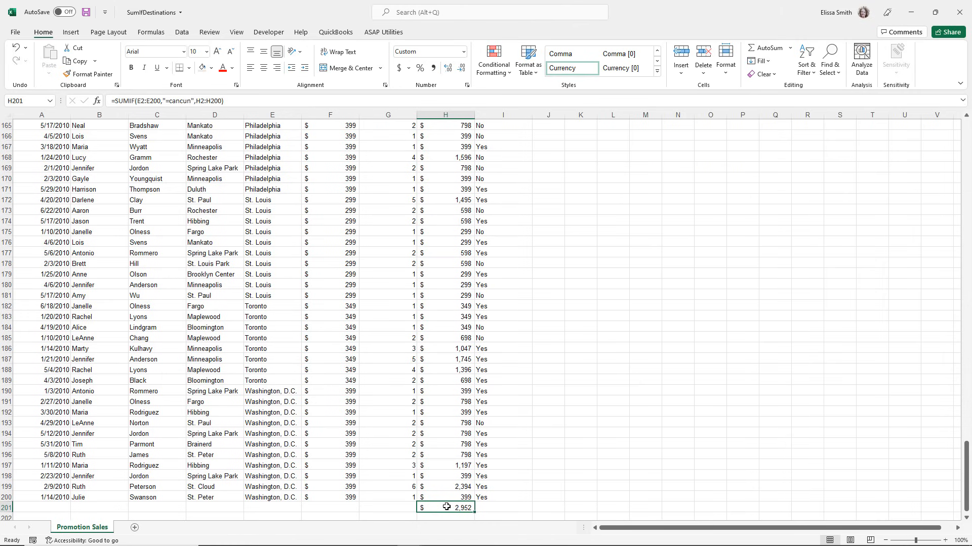
Check the SUMIF result against the sum of the Cancun rows' Total values in H13:H21.
scroll(316, 338, up, 7)
scroll(316, 338, up, 20)
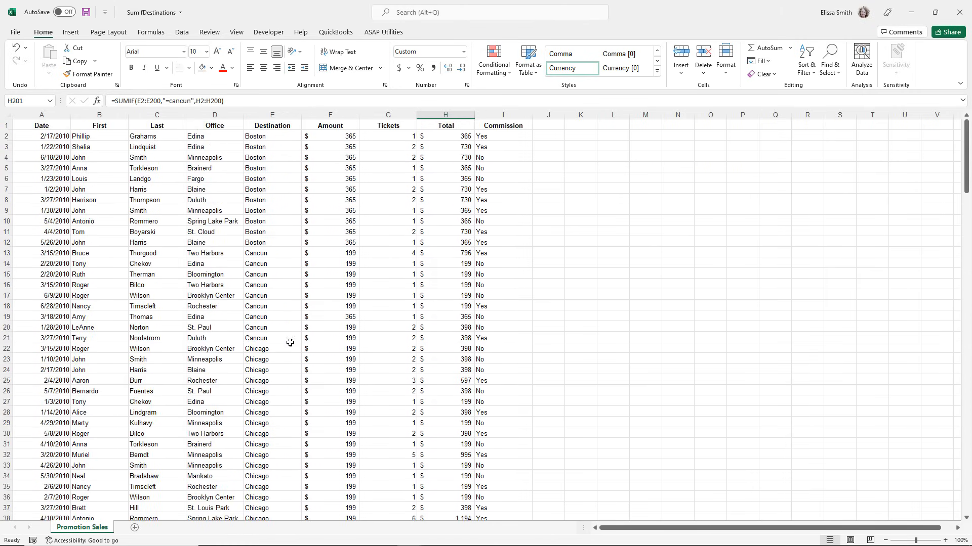
drag(254, 255, 253, 337)
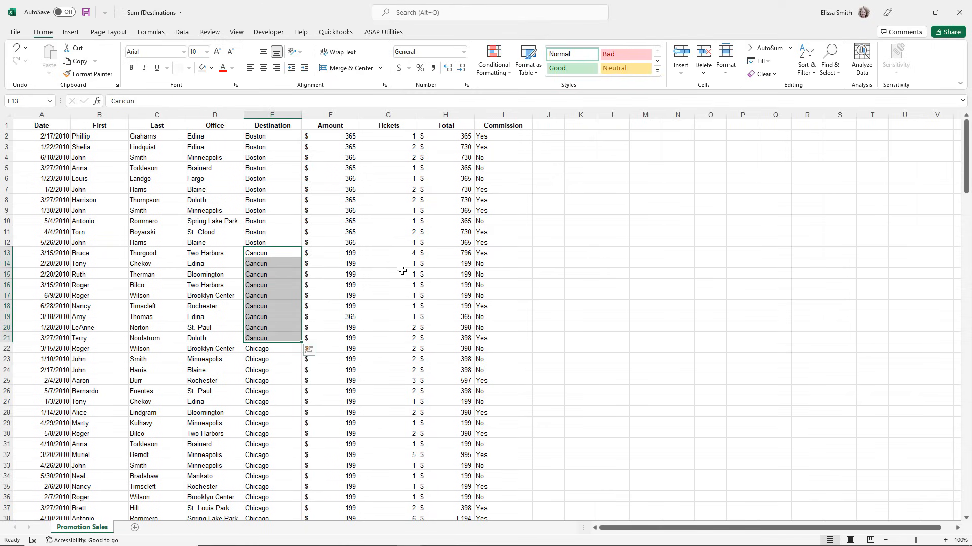
drag(448, 253, 460, 341)
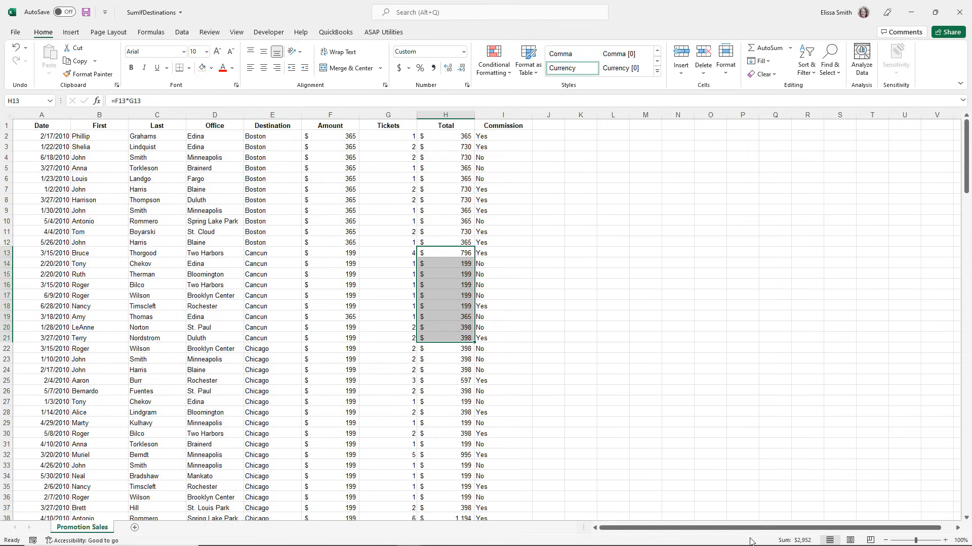
key(ctrl+q)
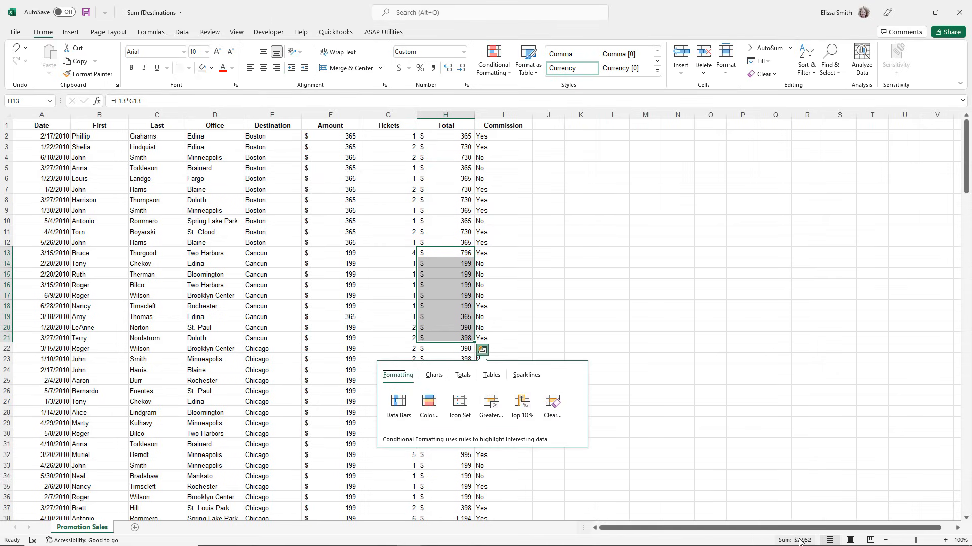
click(454, 270)
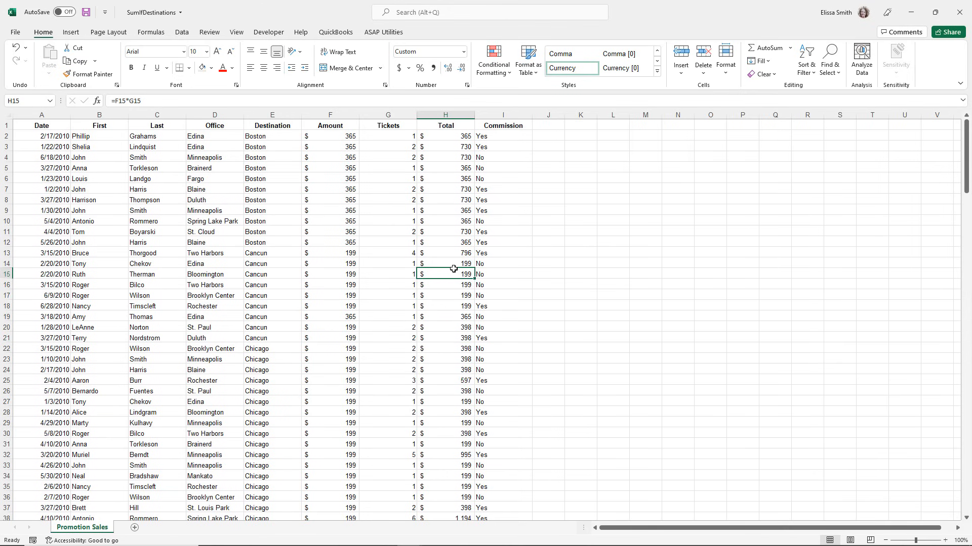
Review the SUMIF formula's arguments in H201 at the end of the Total column.
scroll(453, 270, down, 20)
scroll(453, 269, down, 15)
key(ctrl+End)
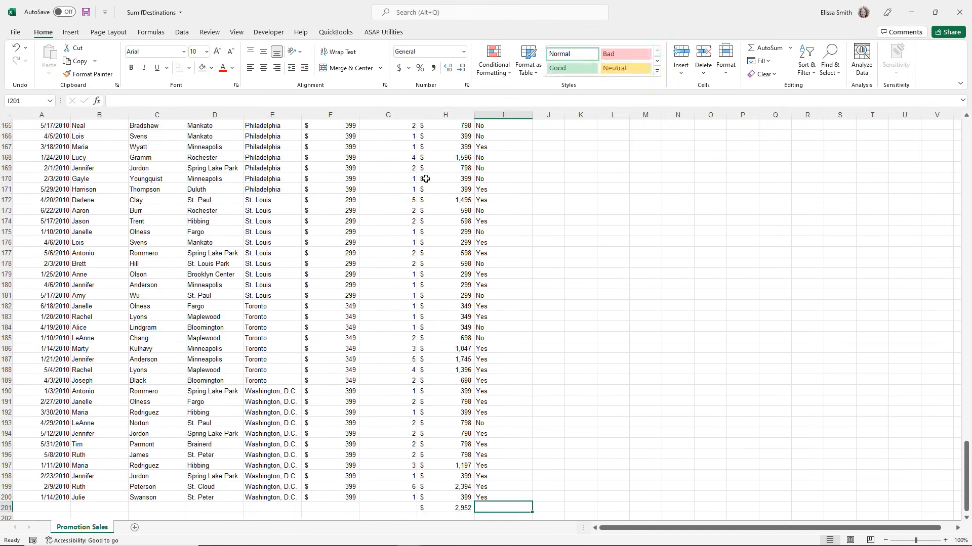
double_click(442, 506)
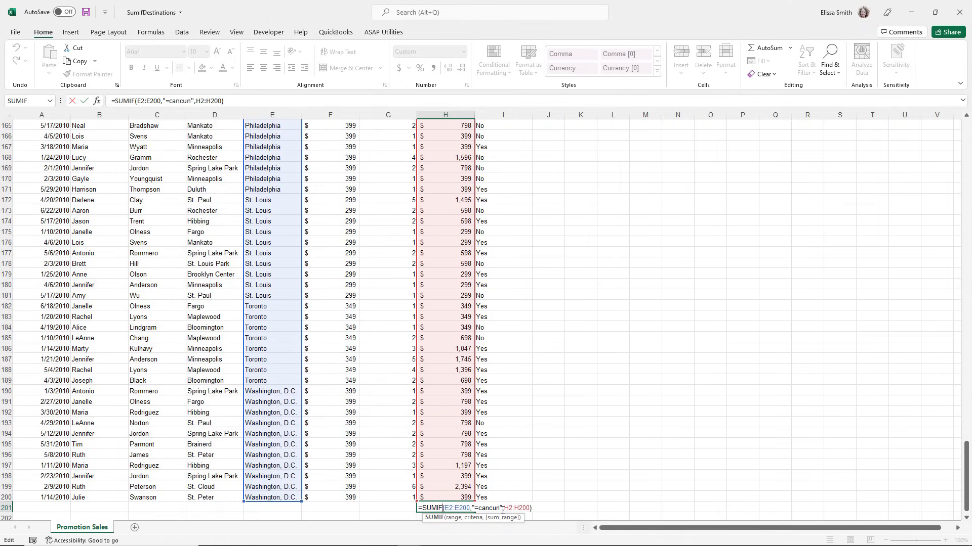
key(Return)
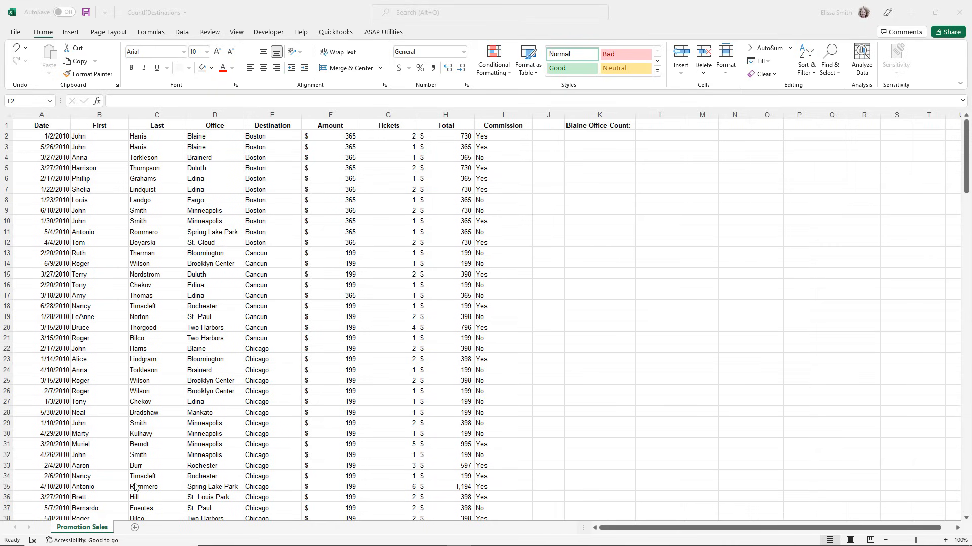
Sort the promotion sales in the CountIfDestinations workbook by Office from A to Z.
click(77, 189)
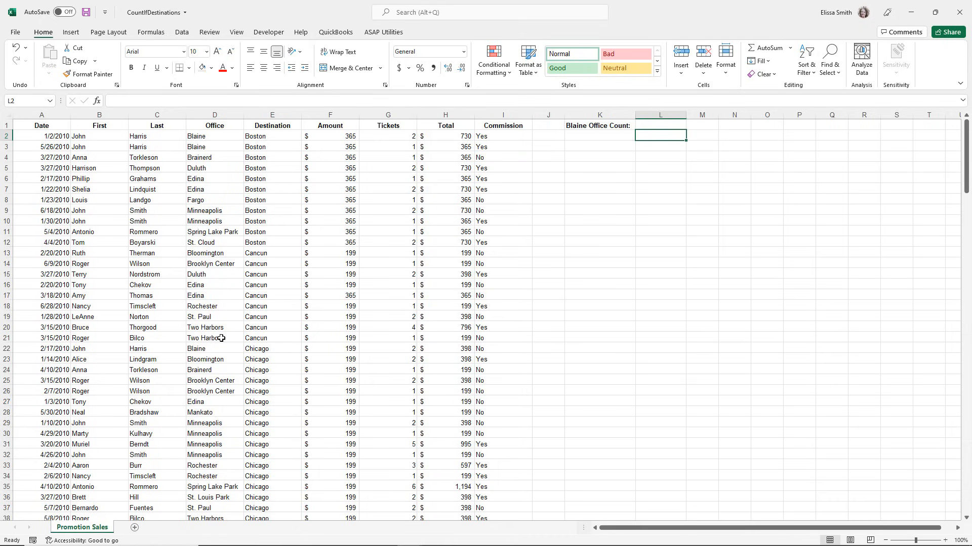
key(ctrl)
click(206, 144)
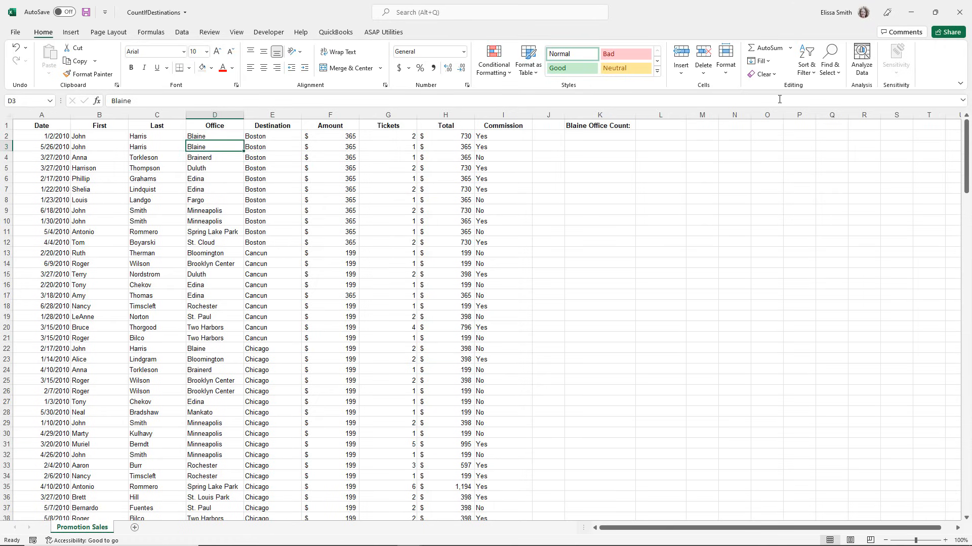
click(804, 76)
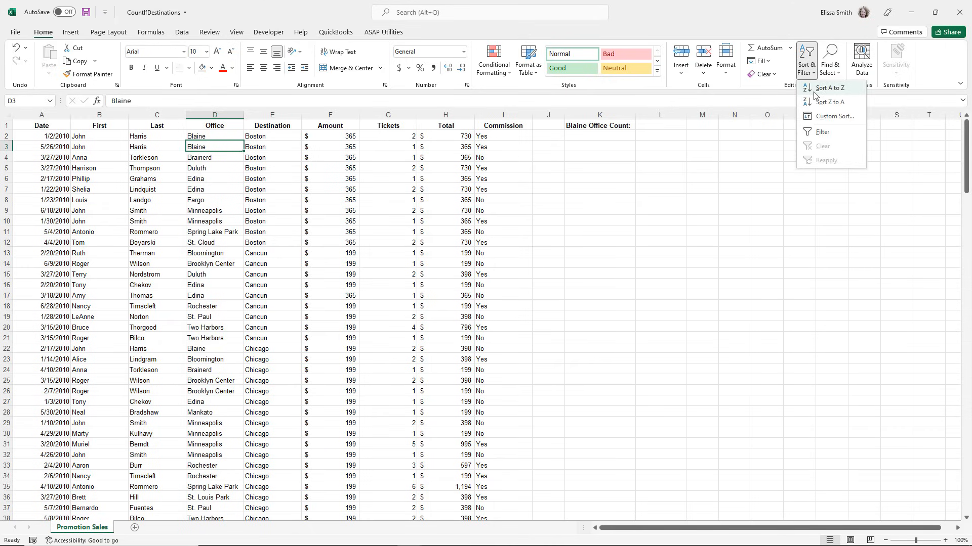
click(816, 91)
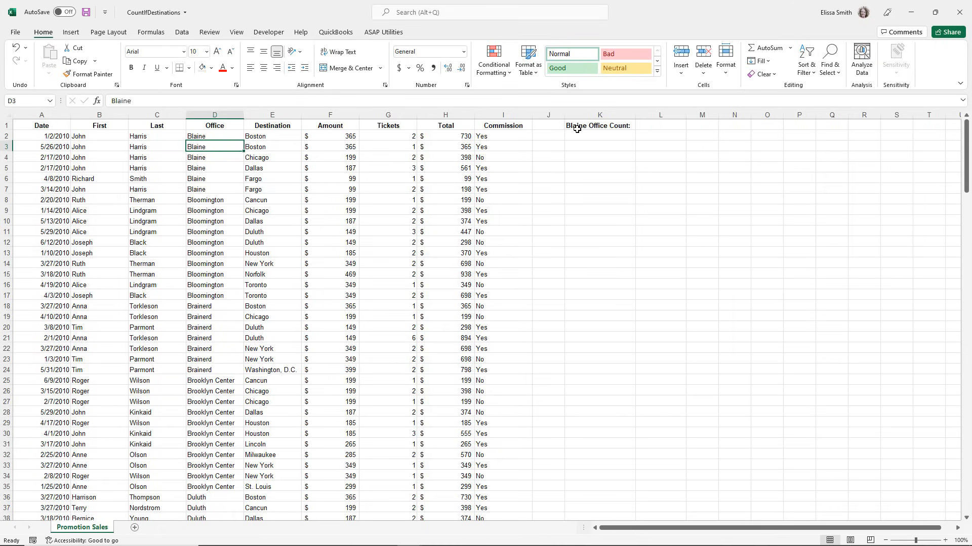
Search for the countif function and insert COUNTIF into L1, beside the Blaine Office Count label.
click(652, 126)
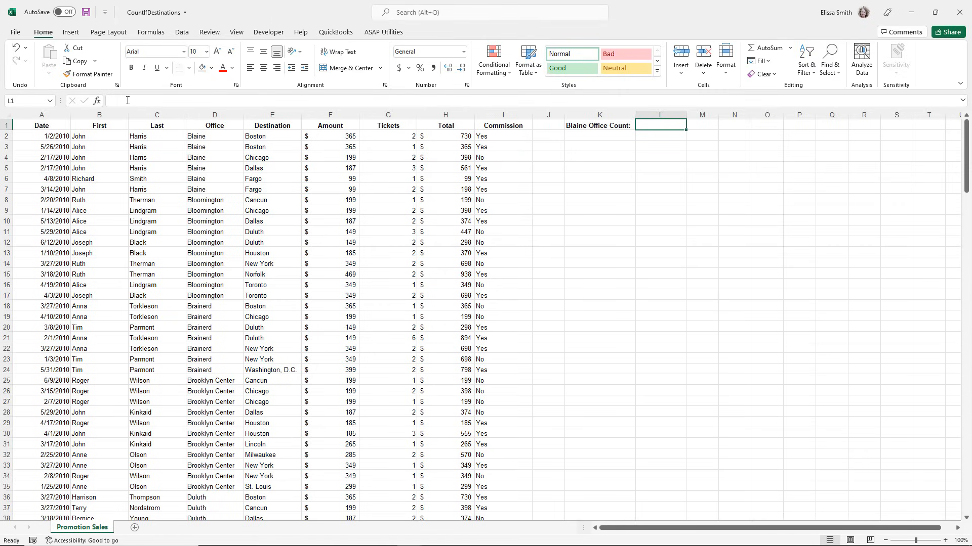
click(98, 104)
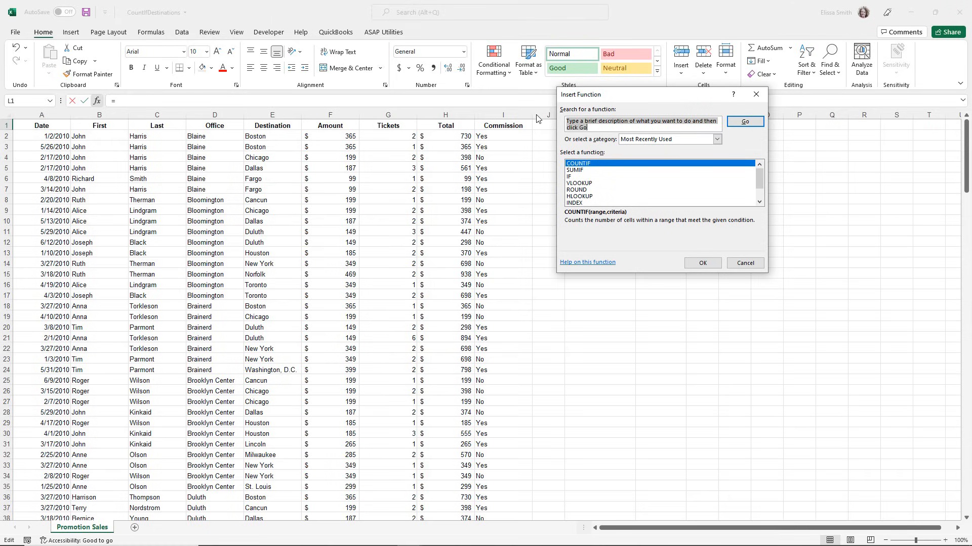
text(countif)
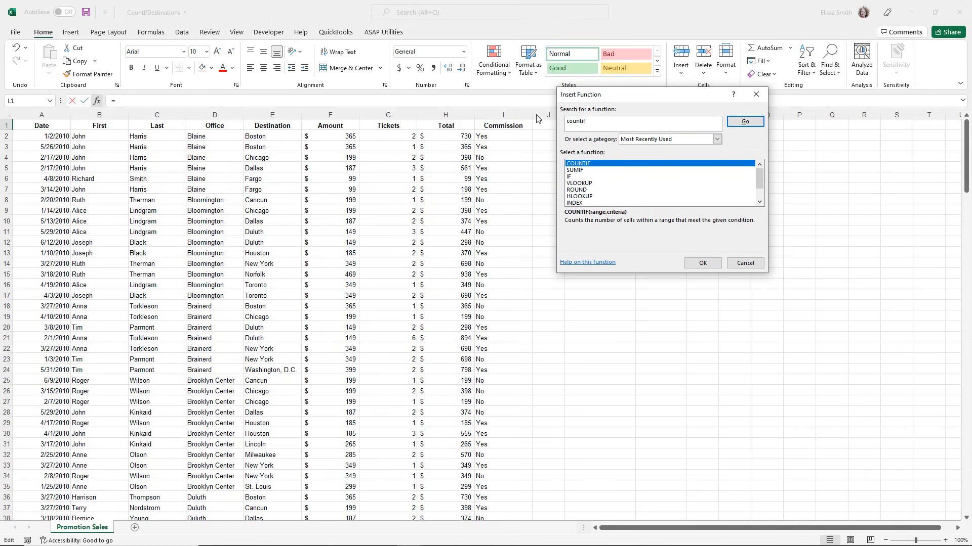
click(746, 123)
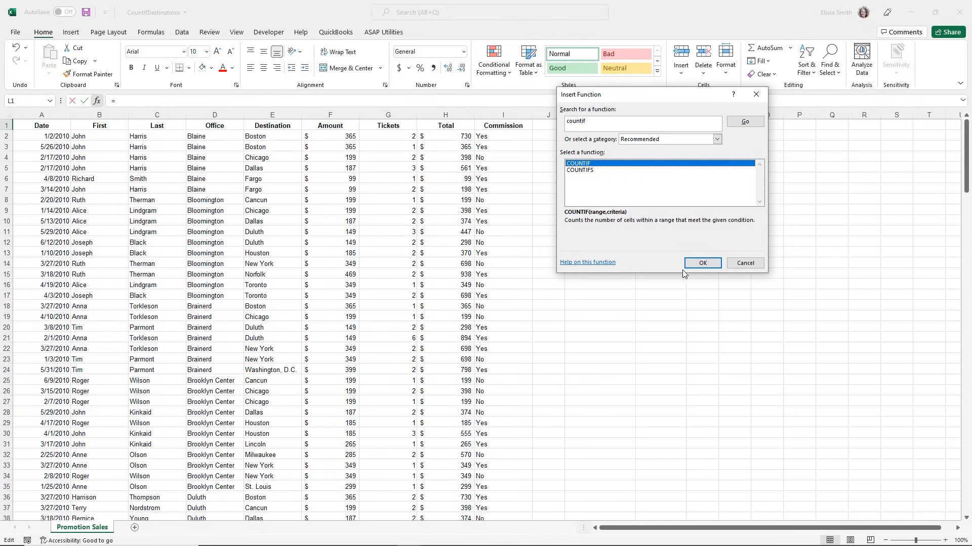
click(702, 263)
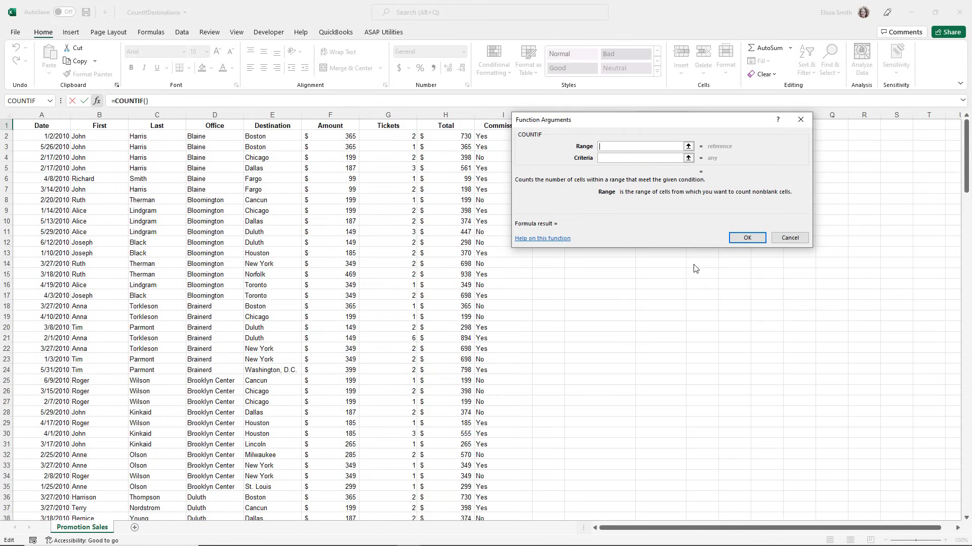
Set the COUNTIF range to the Office cells D2:D200.
click(626, 146)
click(621, 158)
click(201, 137)
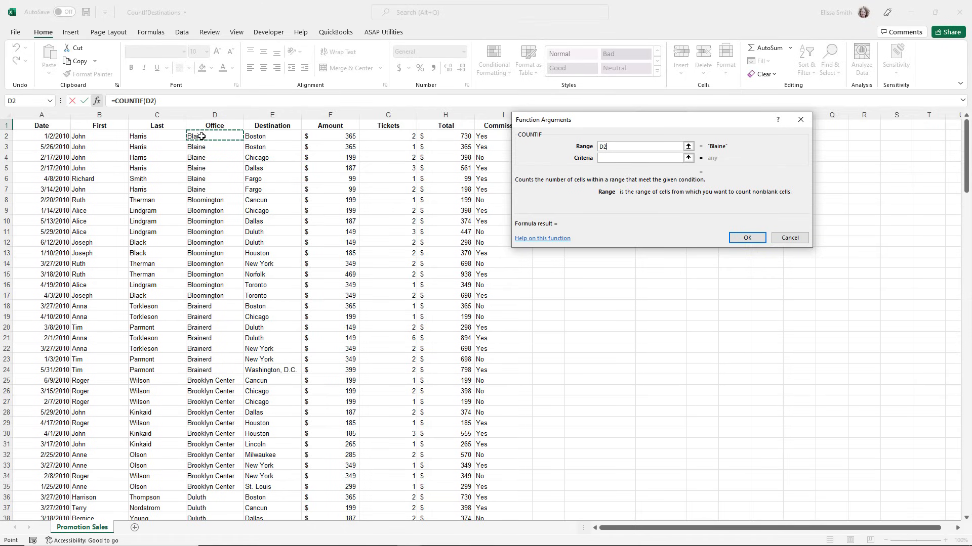
key(ctrl+shift+Down)
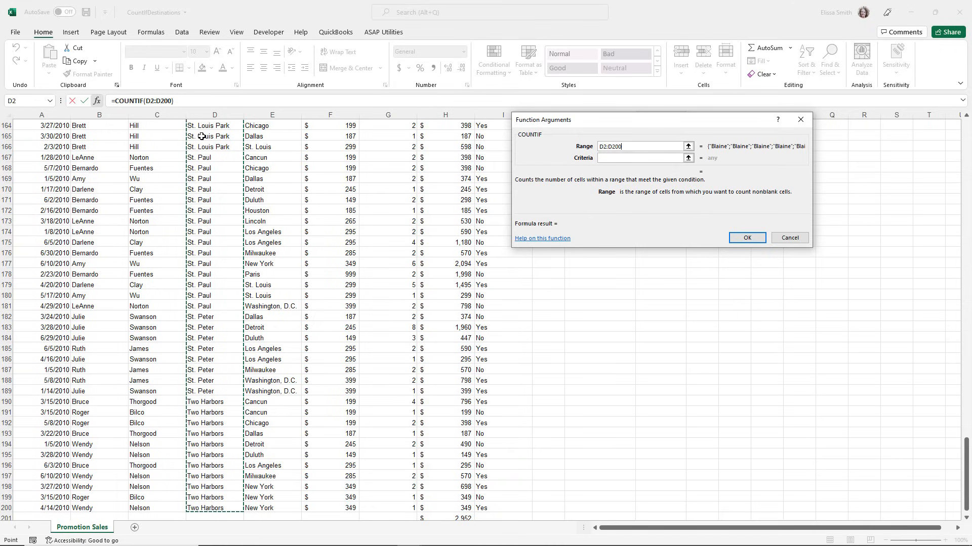
Set the COUNTIF criteria to "Blaine" and complete the formula in L1.
click(605, 157)
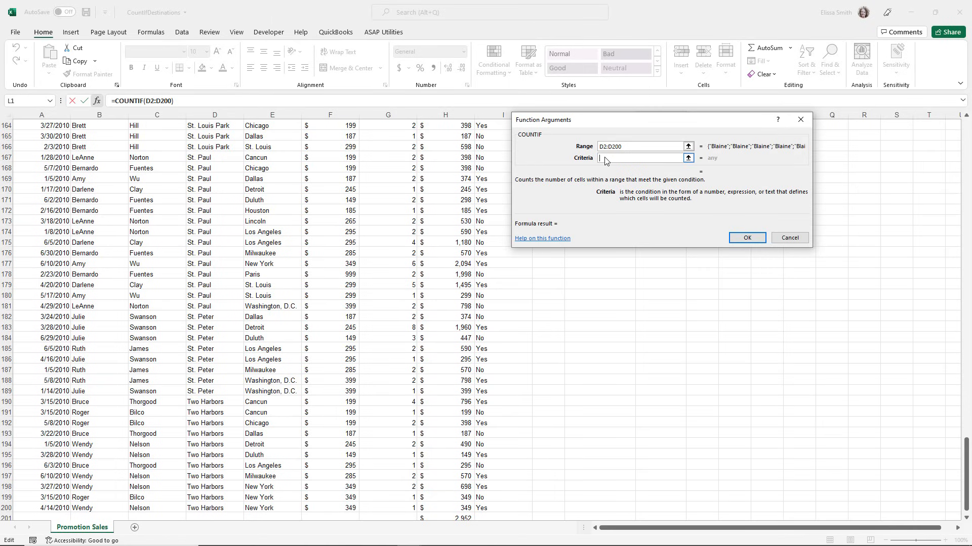
drag(569, 126, 564, 174)
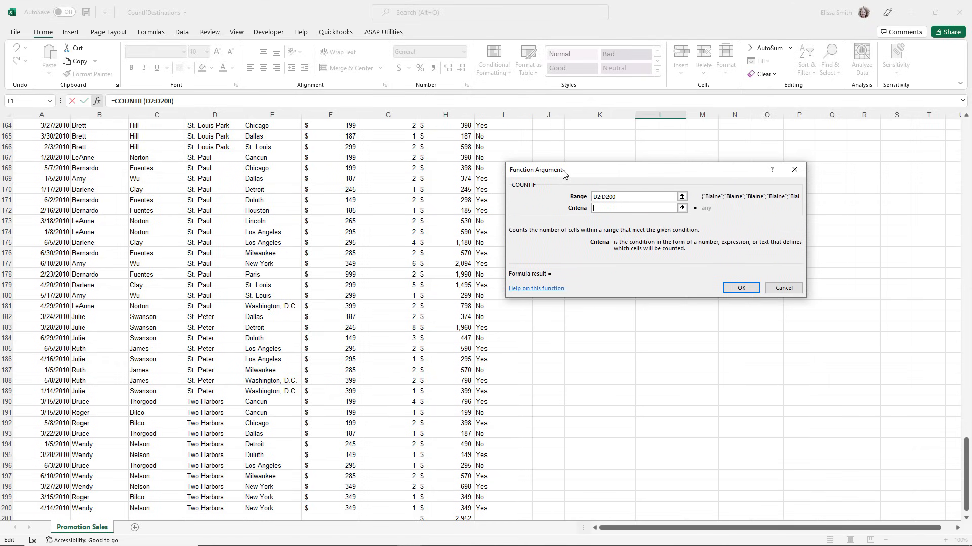
text("Blaine")
click(737, 293)
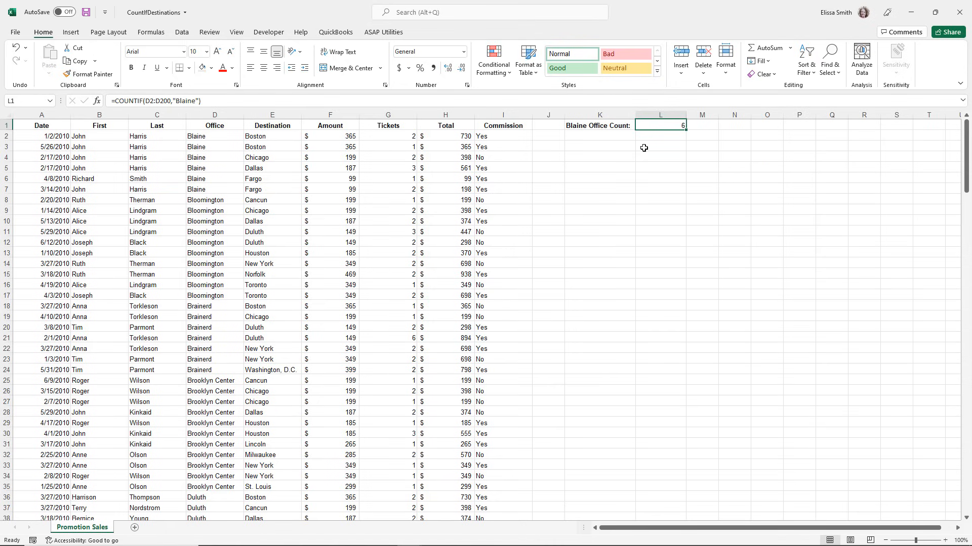
Check the COUNTIF result in L1 against the count of the Blaine cells in D2:D7.
scroll(643, 144, up, 3)
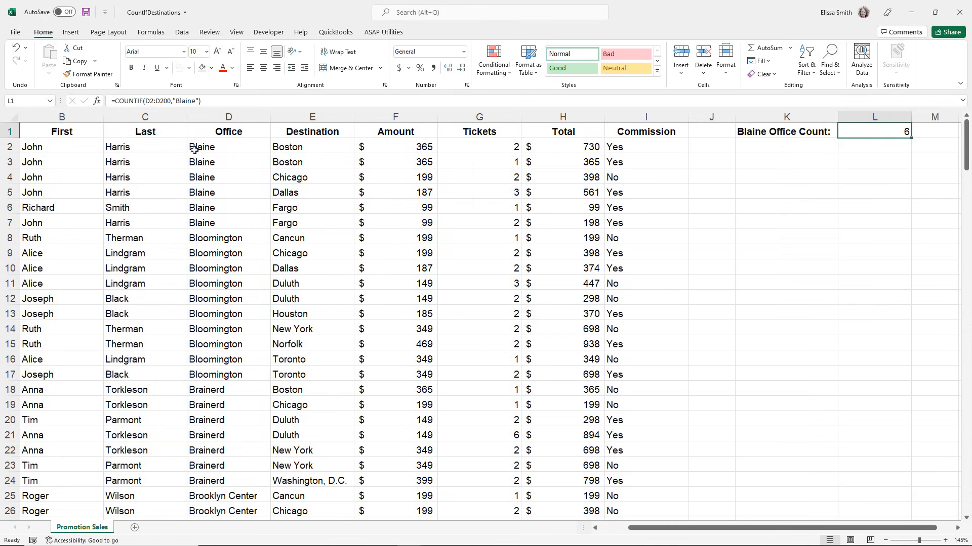
drag(197, 148, 210, 222)
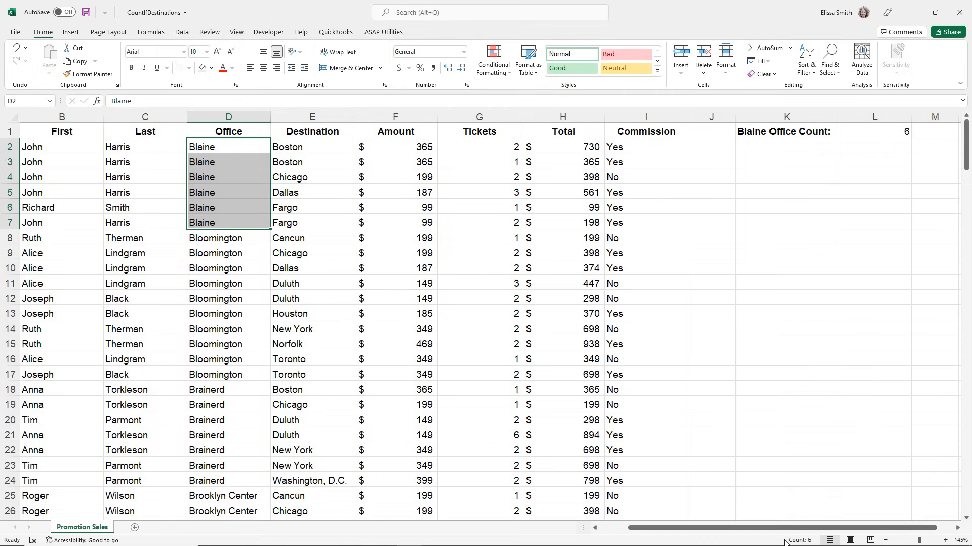
key(ctrl+q)
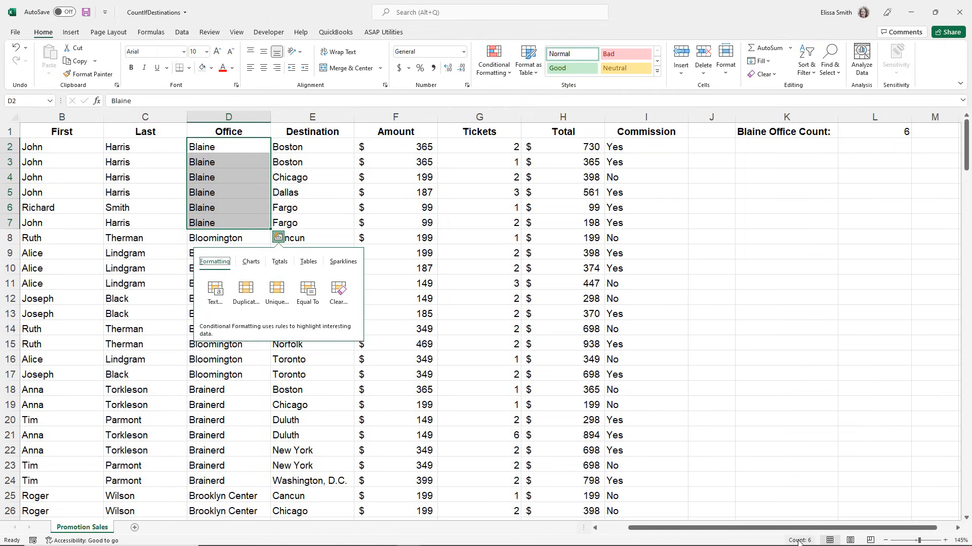
click(450, 221)
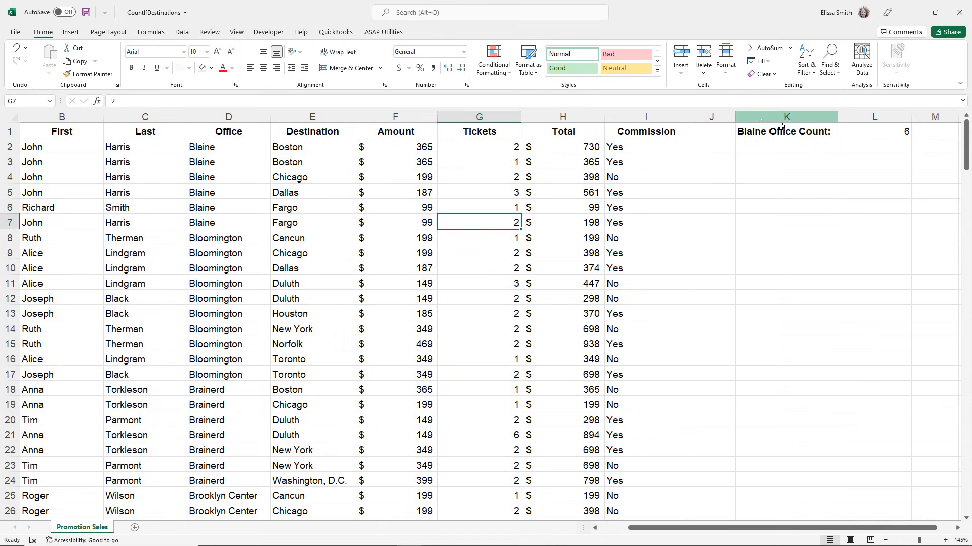
click(854, 136)
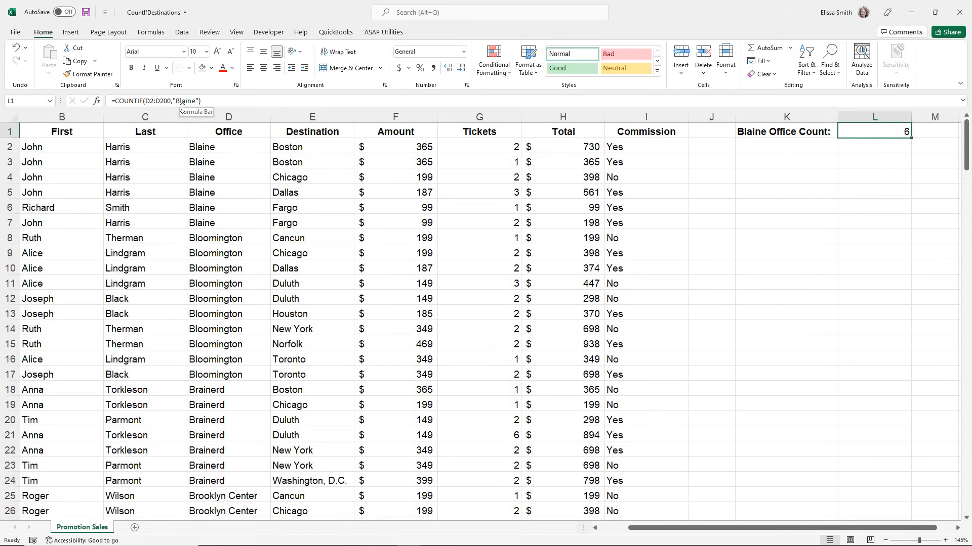
Change the label in K1 to read Brainerd Office Count:.
click(754, 133)
double_click(754, 133)
double_click(756, 133)
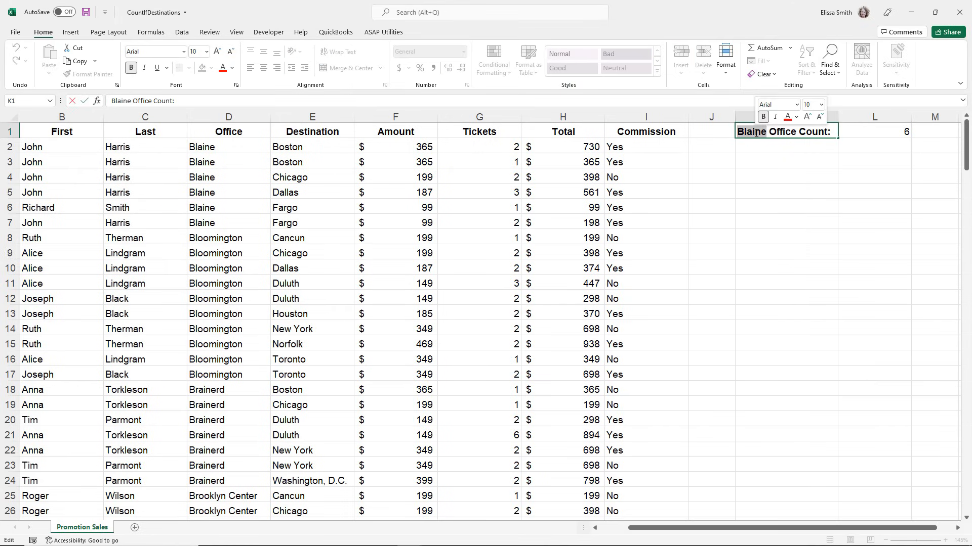
text(Brainer)
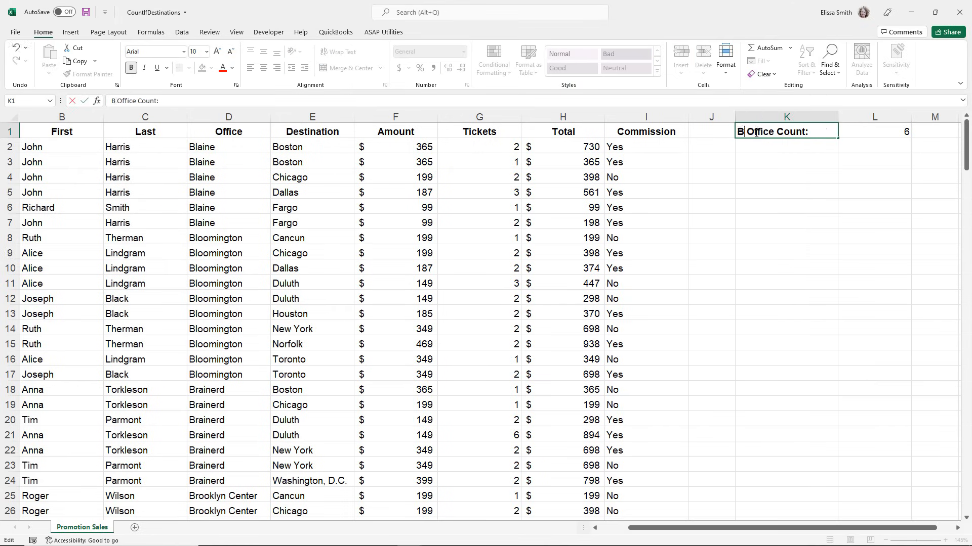
text(d)
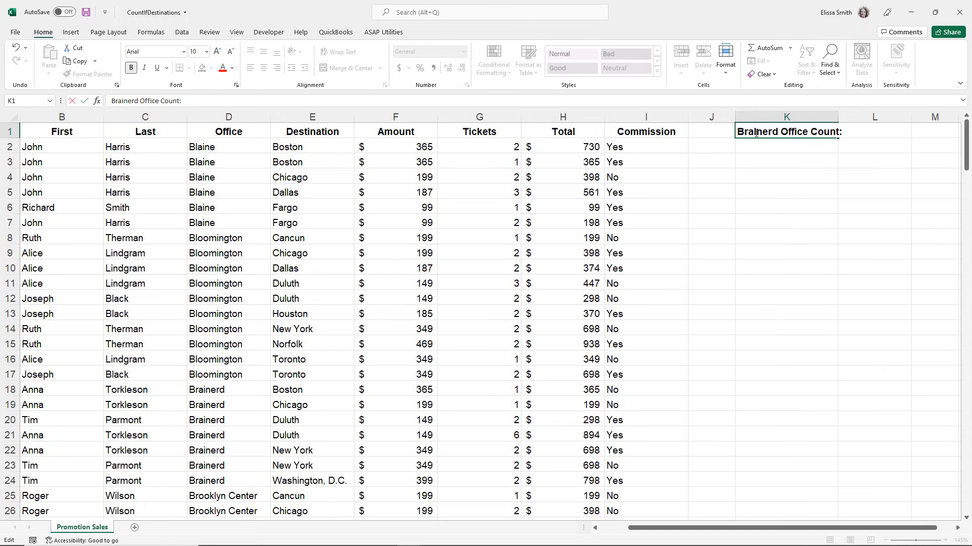
click(848, 162)
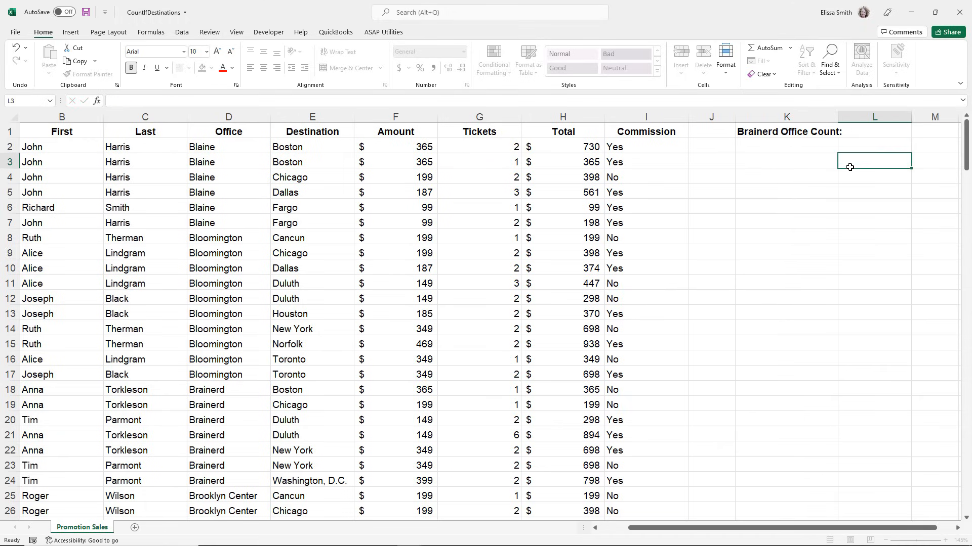
Replace the COUNTIF criteria in L1 with "Brainerd".
click(856, 133)
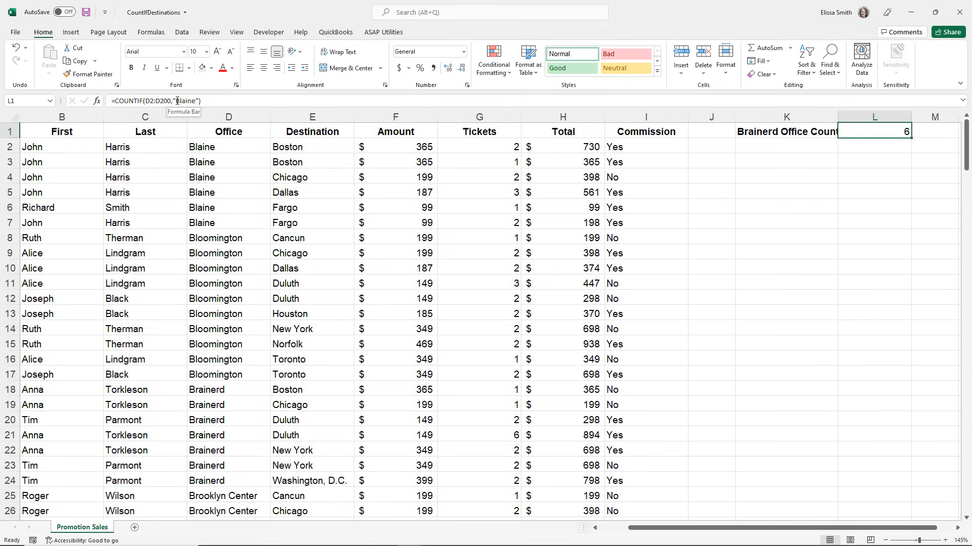
drag(176, 101, 194, 101)
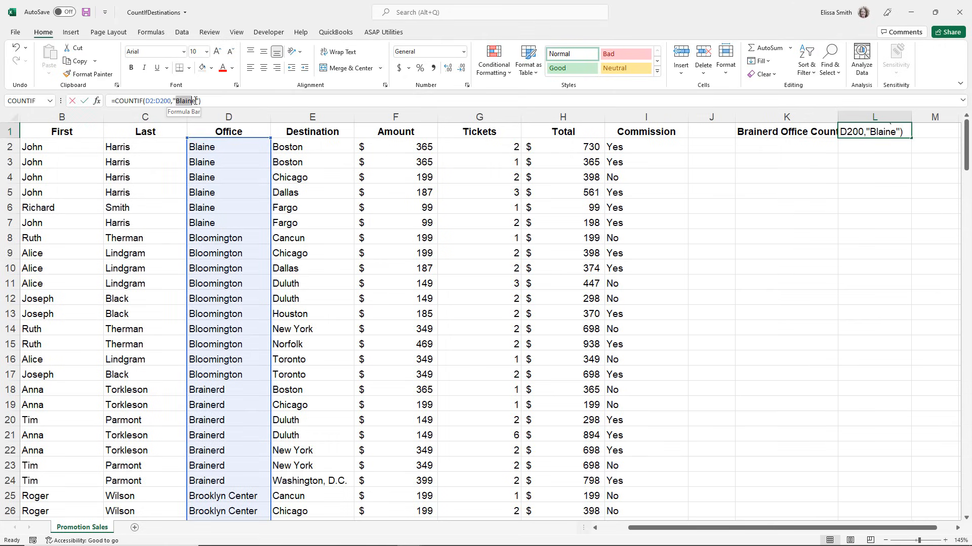
text(Brainerd)
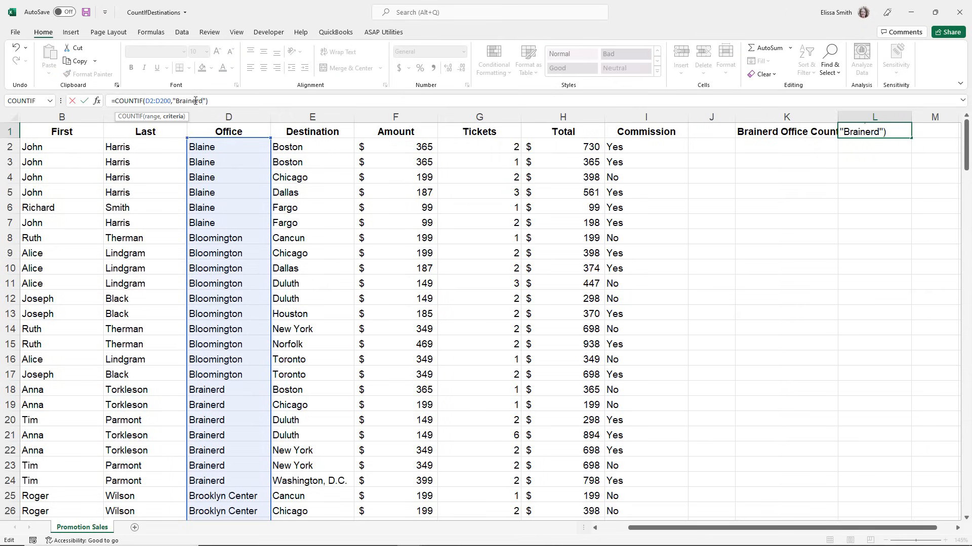
key(Return)
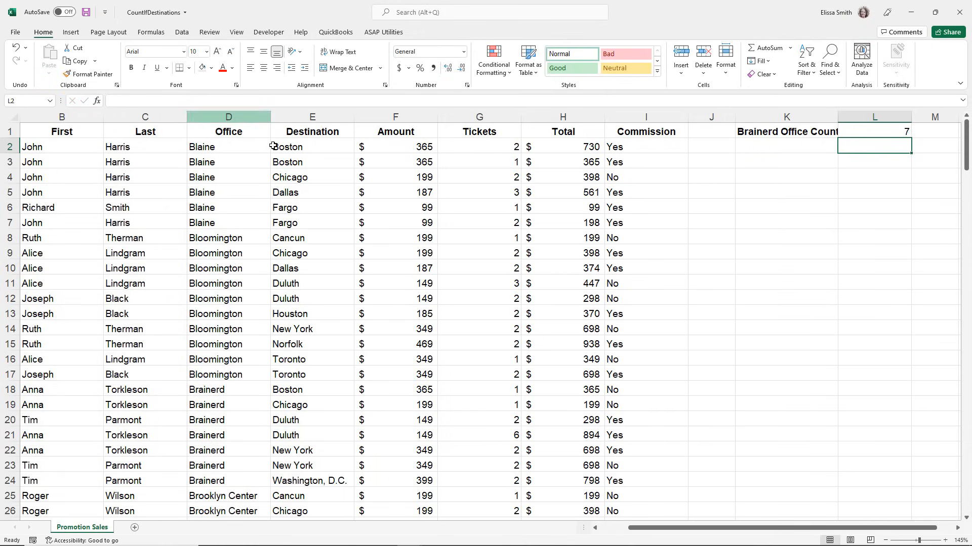
Check the updated COUNTIF result against the count of the Brainerd cells in D18:D24.
click(206, 391)
drag(206, 405, 200, 478)
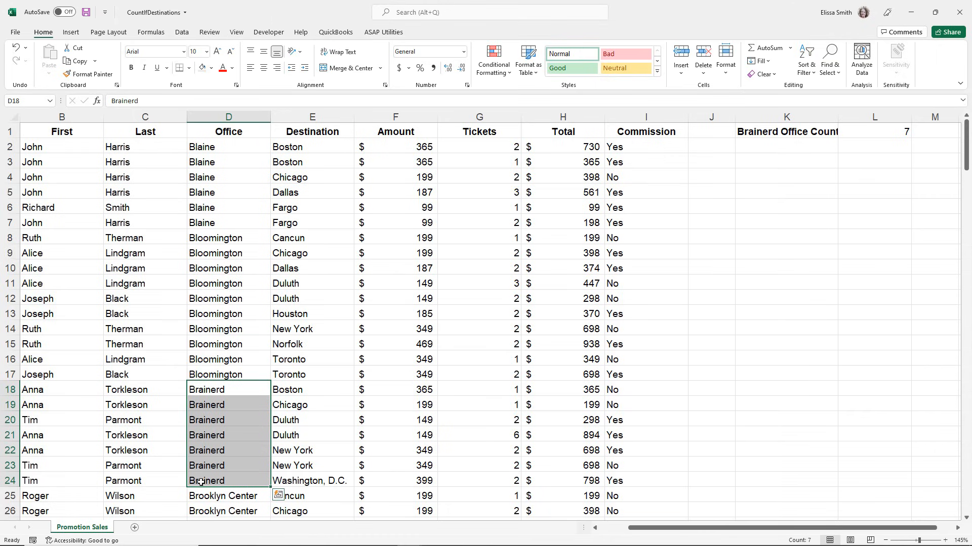
key(ctrl+q)
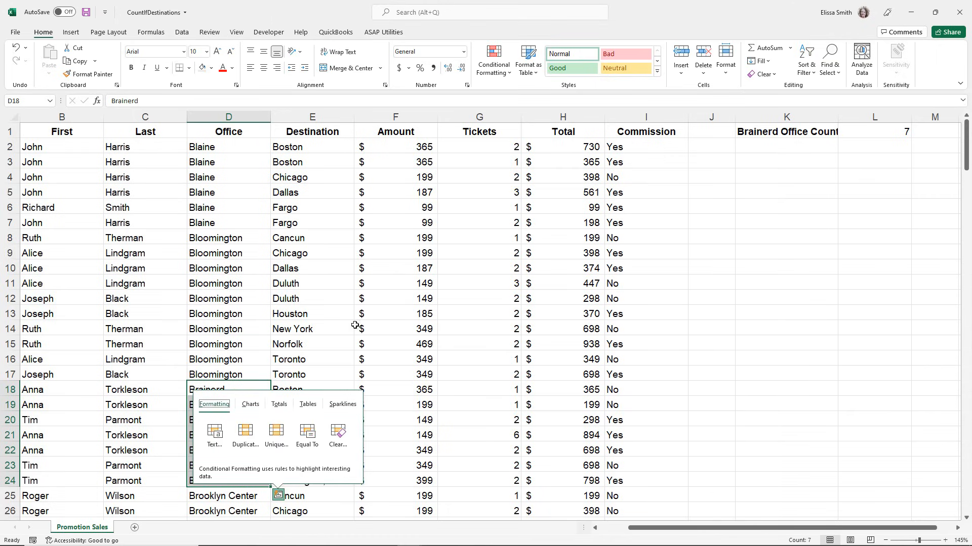
key(Escape)
click(271, 298)
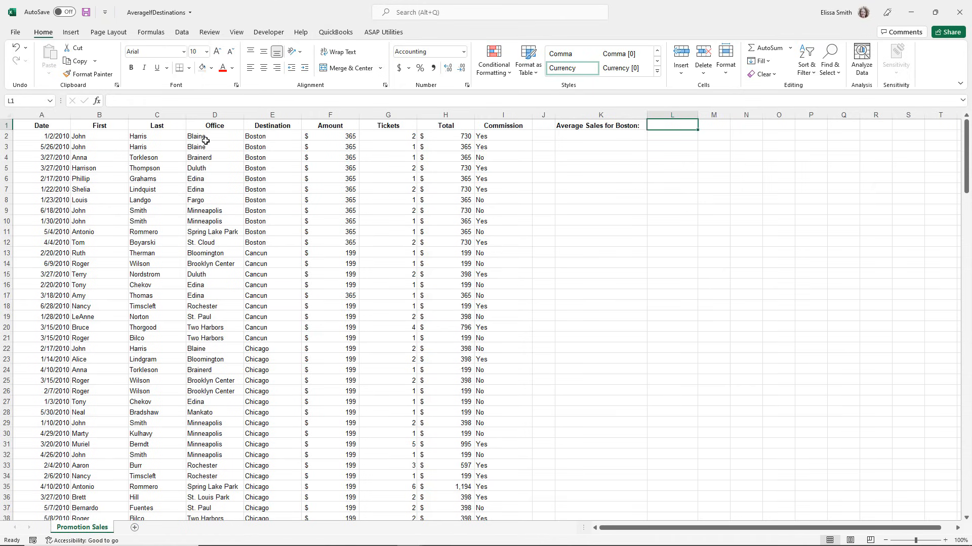
Insert the AVERAGEIF function into cell L1 after finding it by searching the function list for averageif.
click(266, 138)
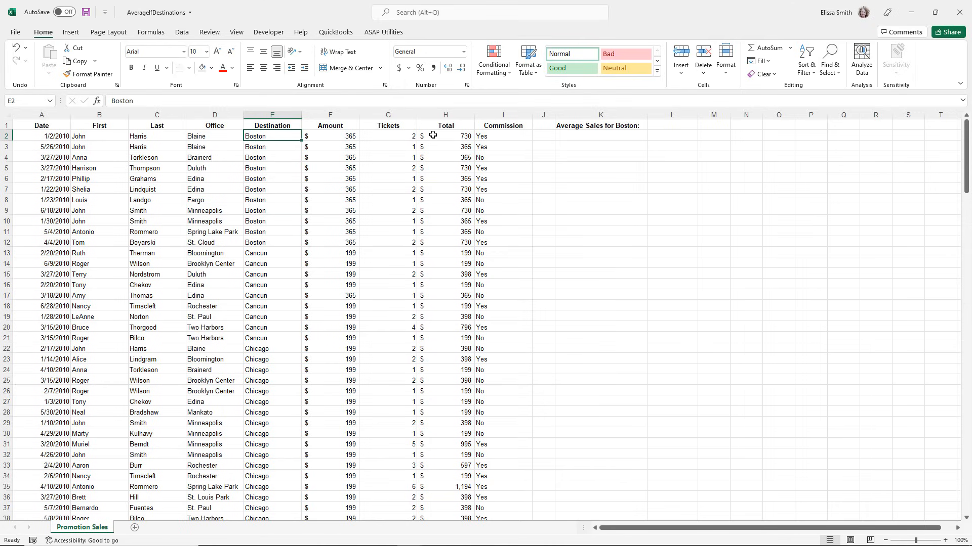
click(662, 126)
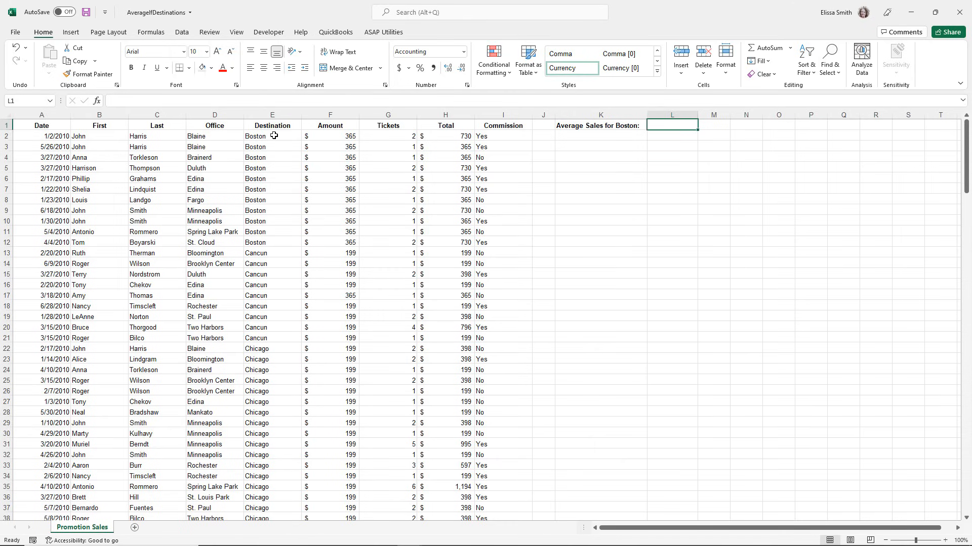
click(100, 102)
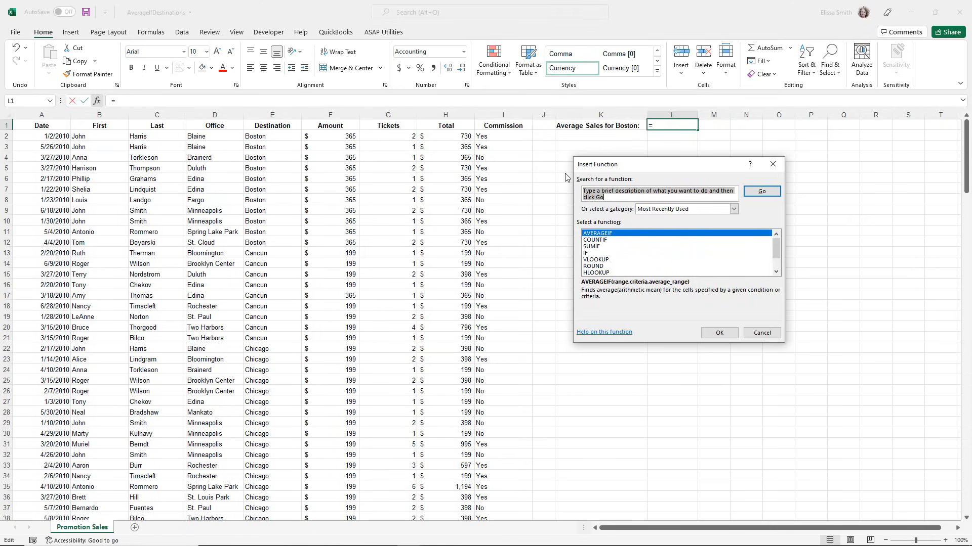
text(ave)
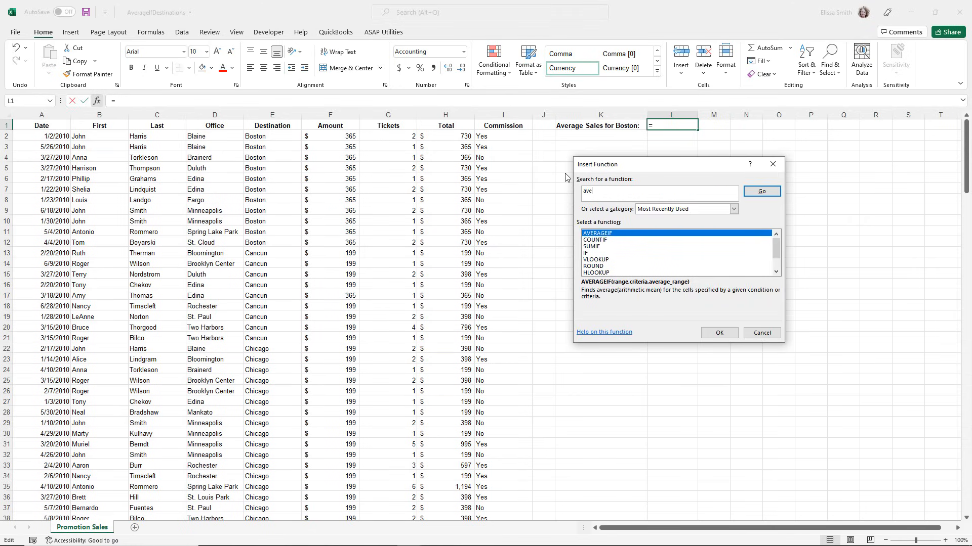
text(ragei)
key(Return)
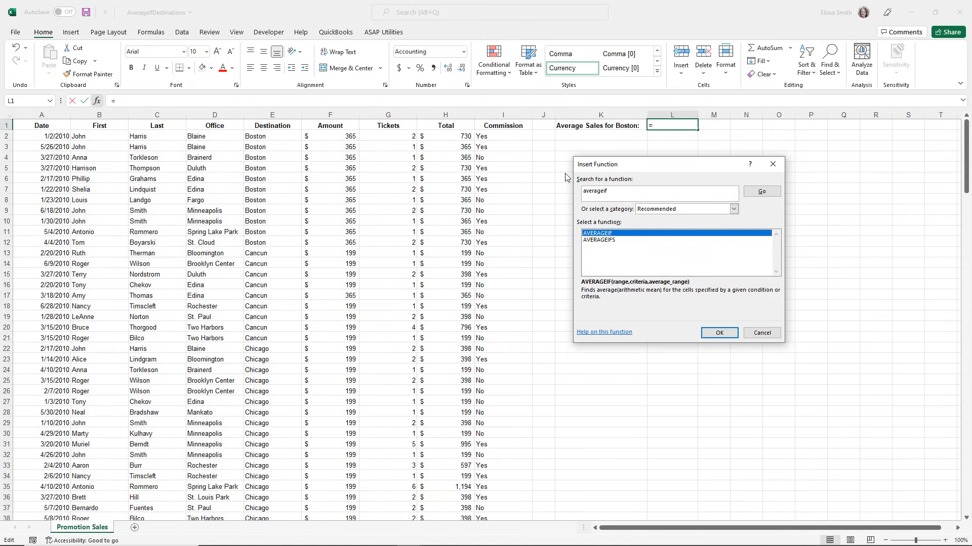
double_click(618, 234)
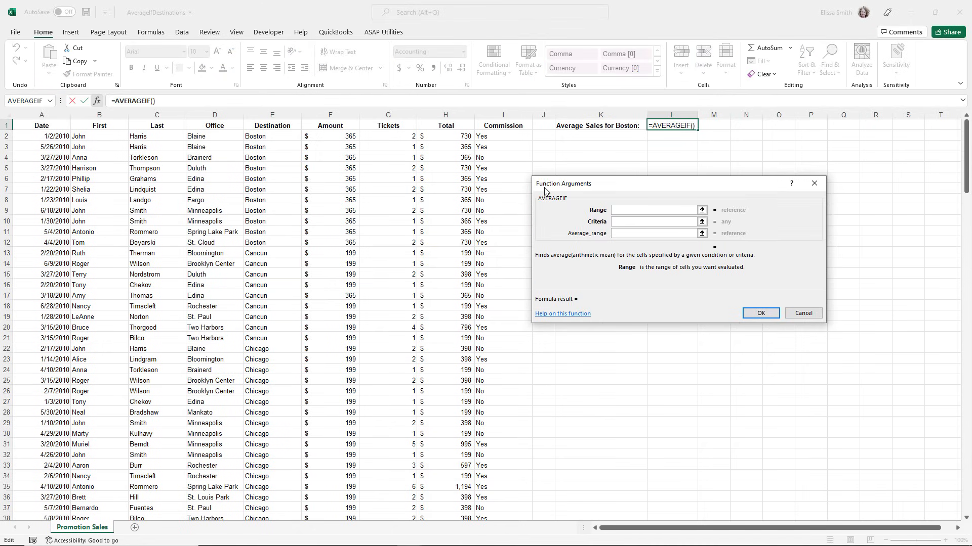
Set the AVERAGEIF range to the destinations in E2:E200 and the criteria to "=Boston".
click(623, 209)
click(258, 137)
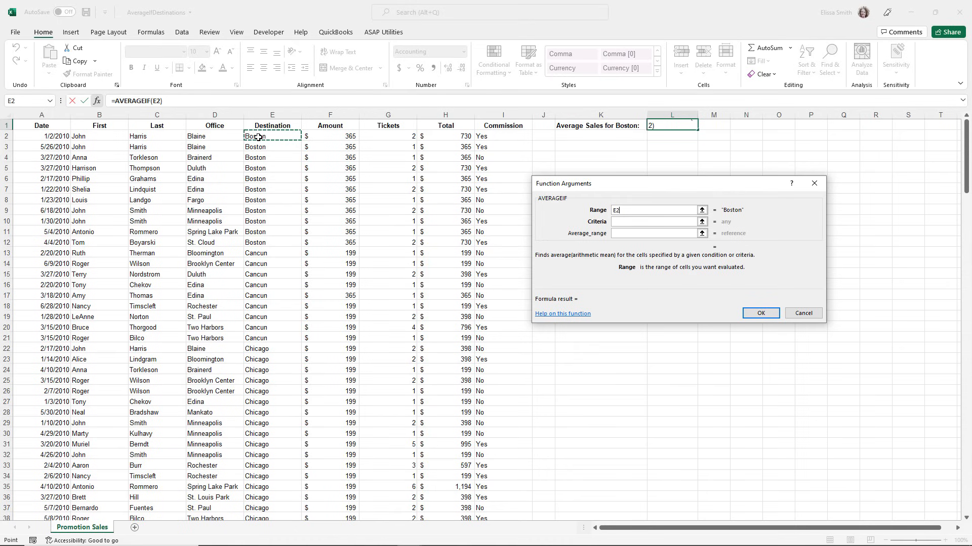
key(ctrl+shift+Down)
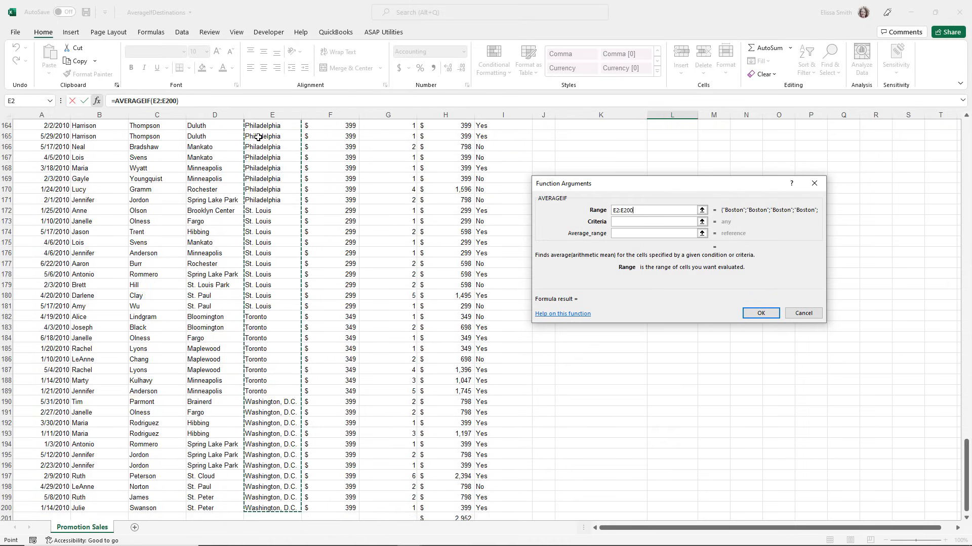
click(619, 222)
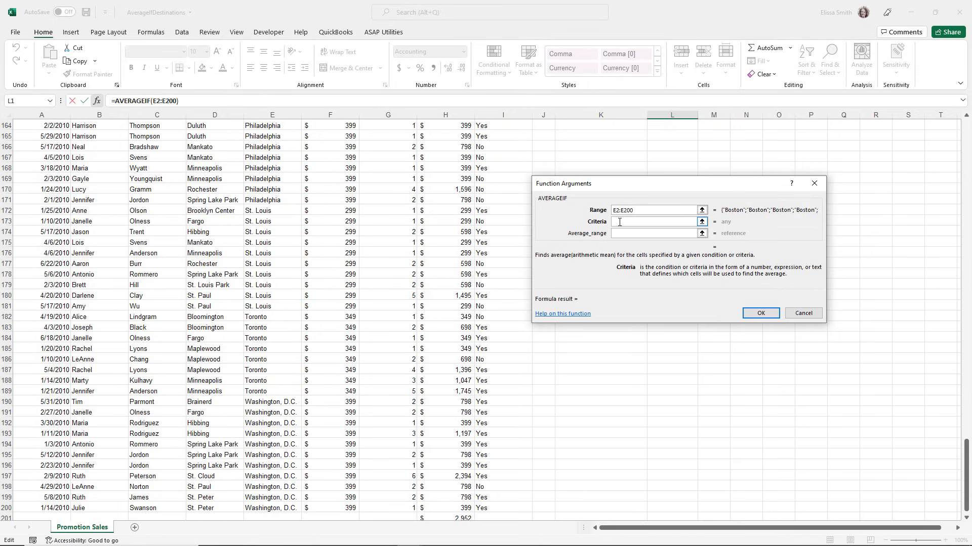
text("=Boston")
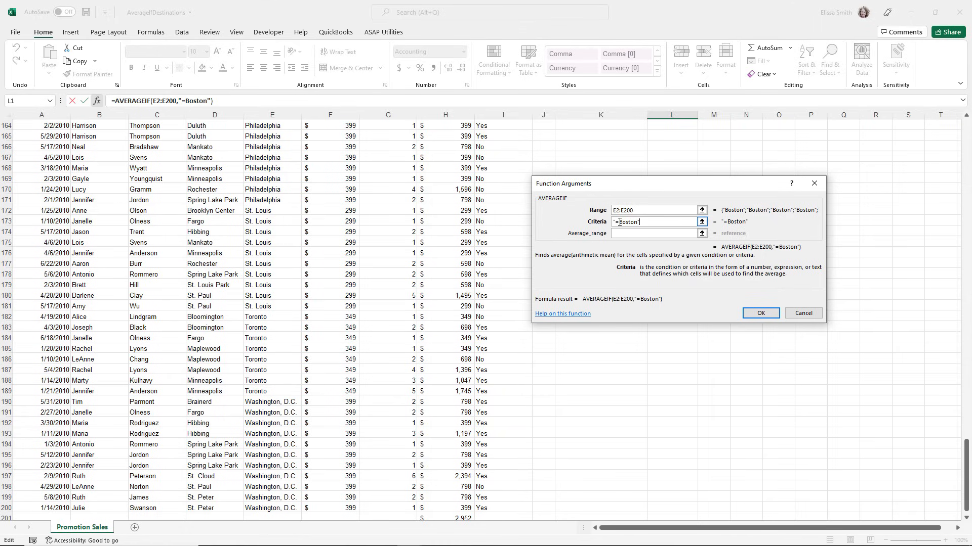
Set the average range to the totals in H2:H201 and complete the AVERAGEIF formula.
click(616, 234)
scroll(417, 235, up, 20)
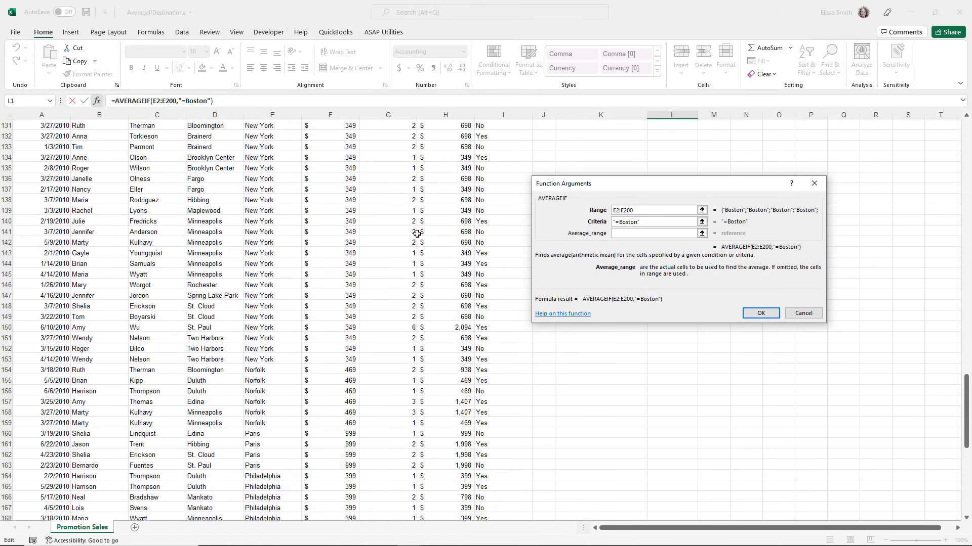
scroll(417, 234, up, 20)
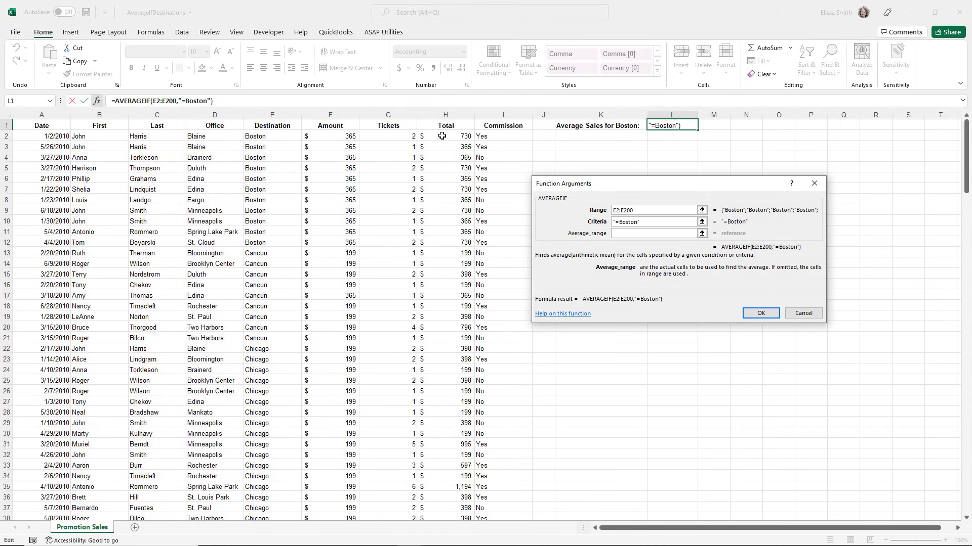
click(441, 136)
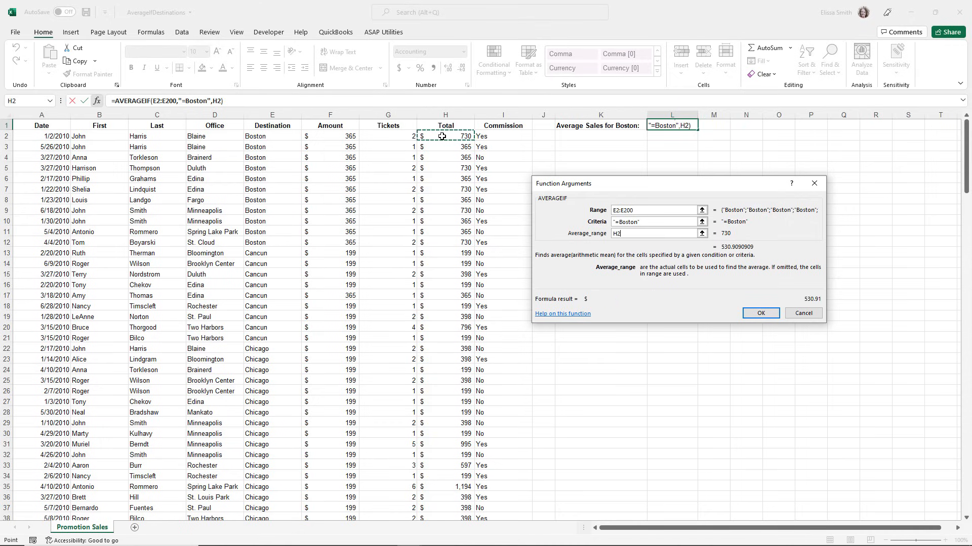
key(ctrl+shift+Down)
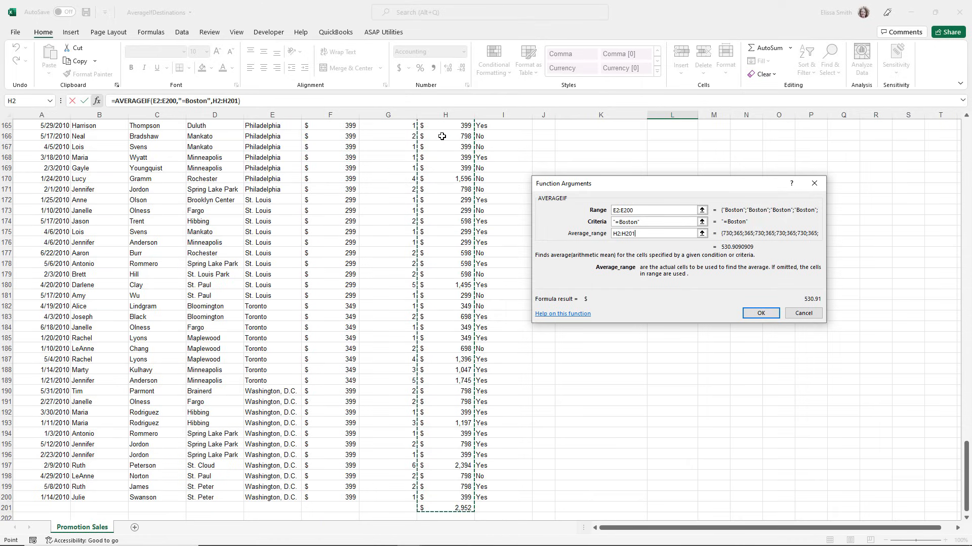
click(759, 313)
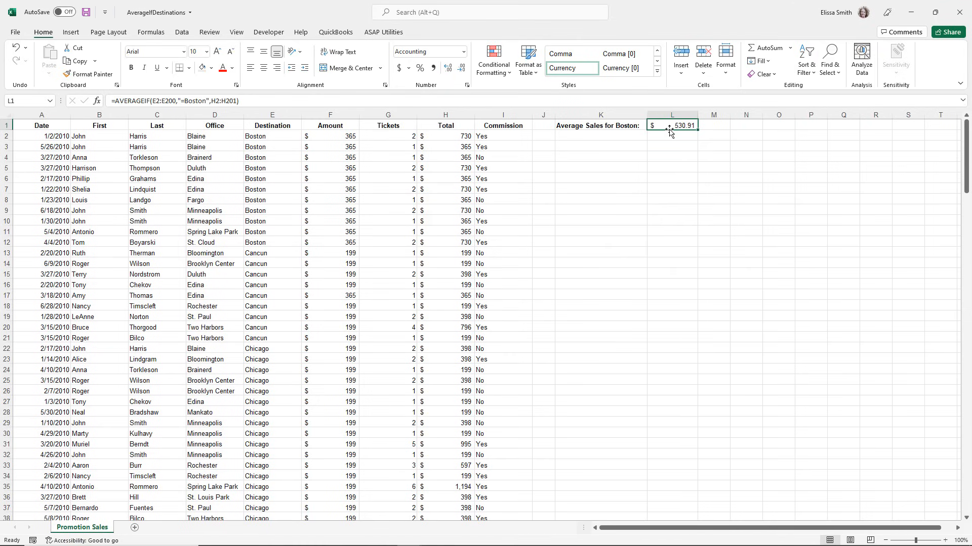
Review the status bar customization options for Average, Count and Sum, leaving them switched on.
key(ctrl)
key(ctrl)
key(ctrl)
key(ctrl)
key(ctrl)
key(ctrl)
right_click(459, 542)
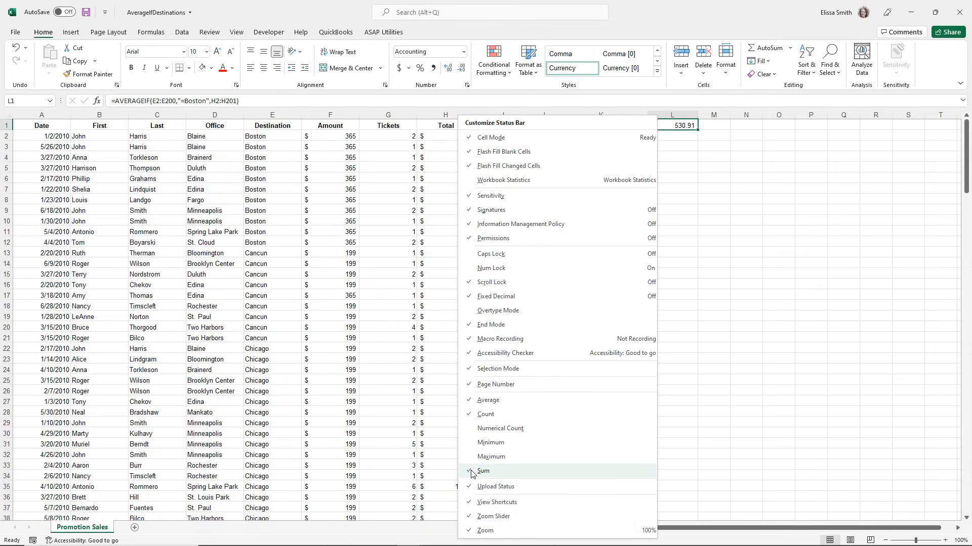
click(473, 414)
click(348, 388)
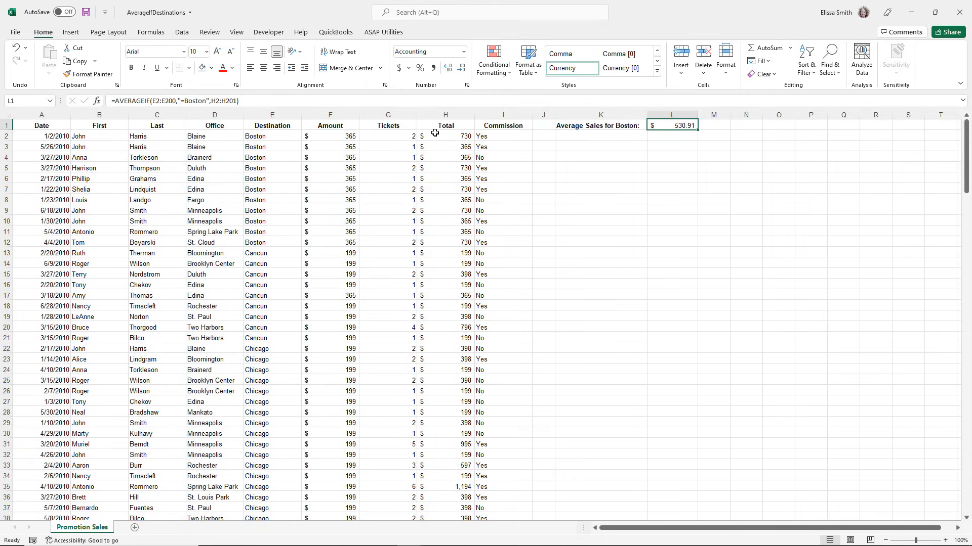
Check the AVERAGEIF result in L1 against the status bar average of the Boston totals in H2:H12.
drag(434, 133, 440, 242)
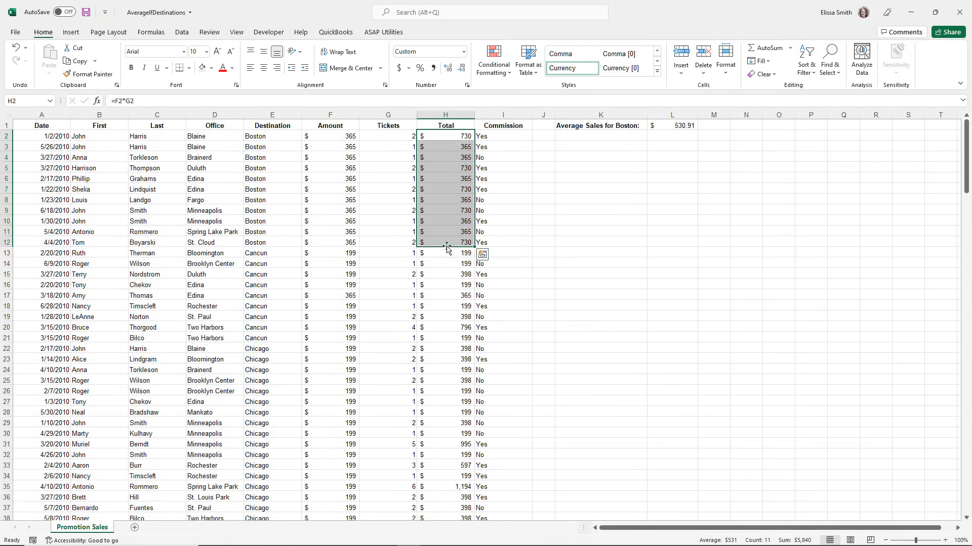
drag(426, 137, 440, 241)
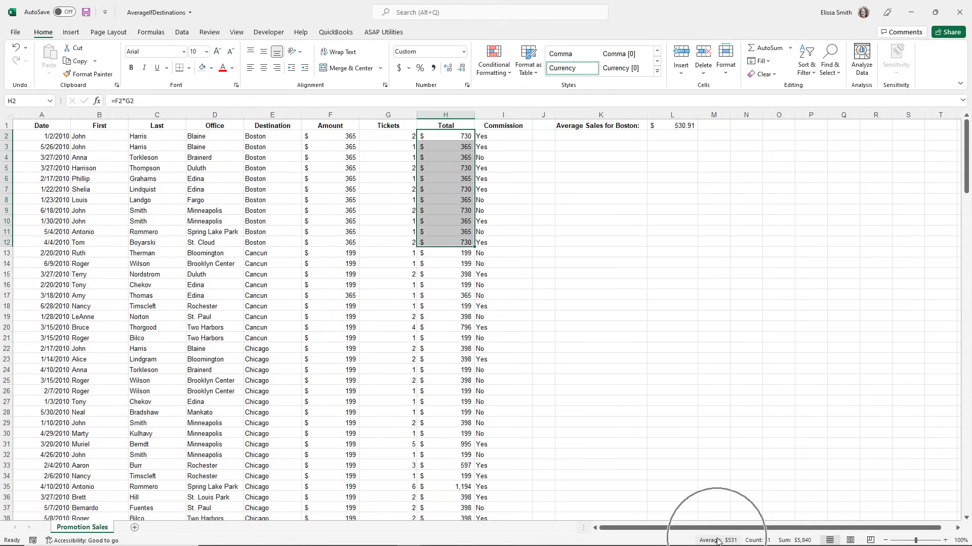
key(ctrl+q)
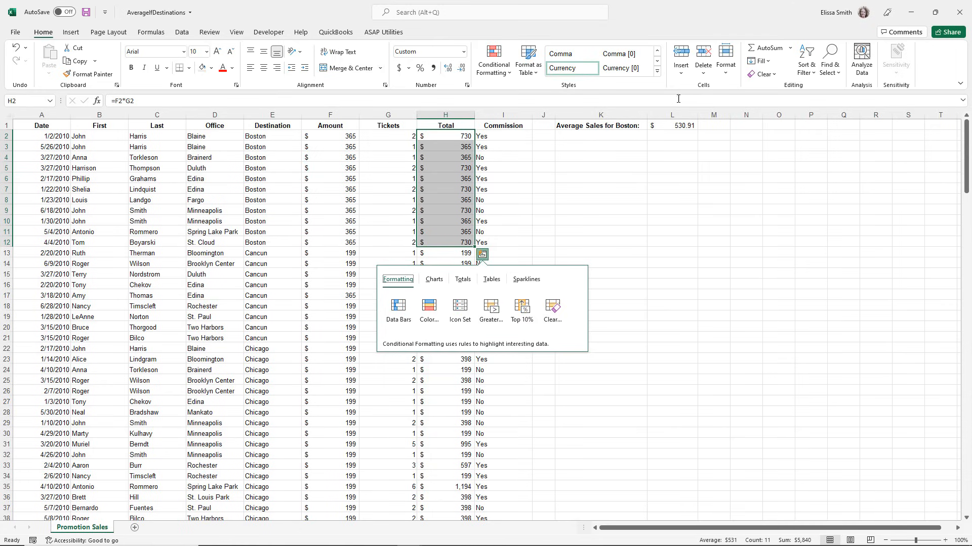
Open the AVERAGEIF formula in L1 for editing.
double_click(679, 125)
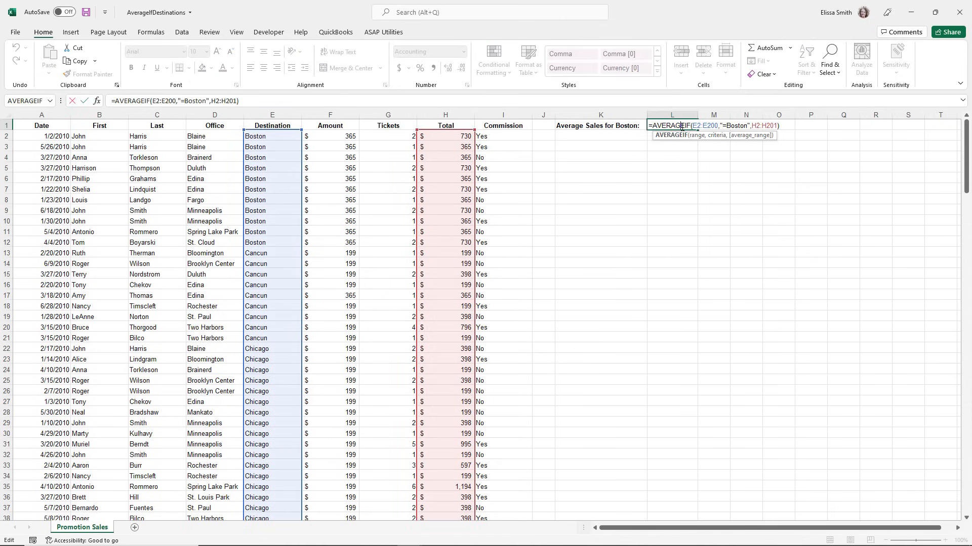
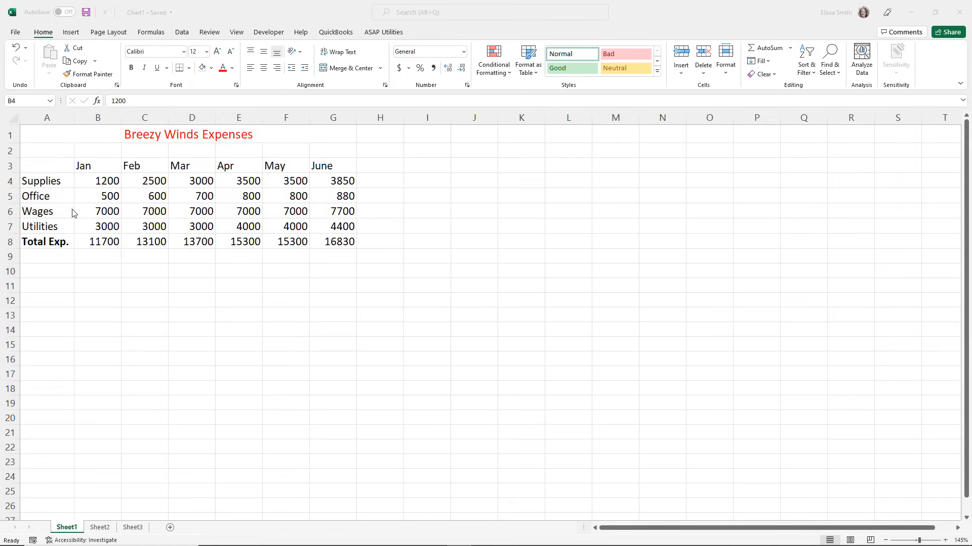
Examine the January total and the Total Exp. row in the Breezy Winds Expenses table.
click(120, 259)
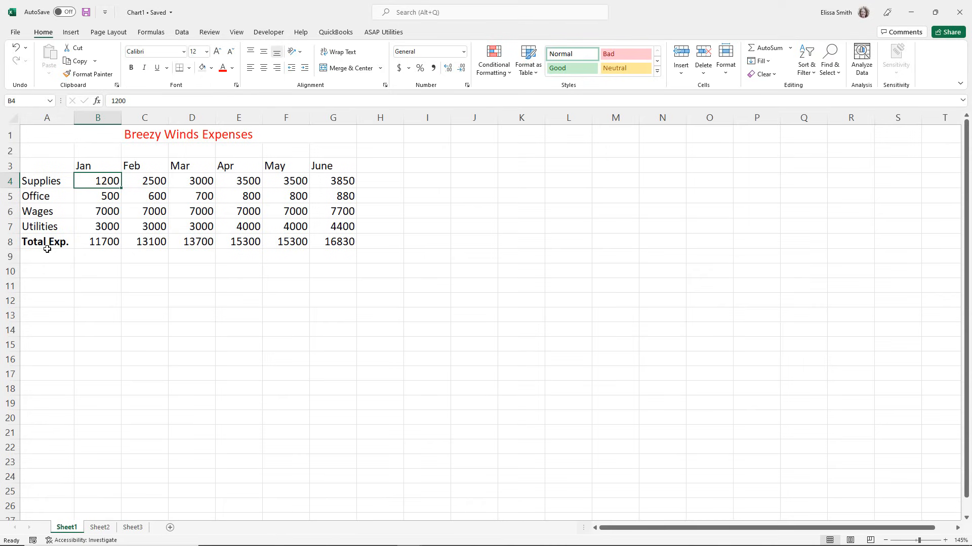
click(109, 240)
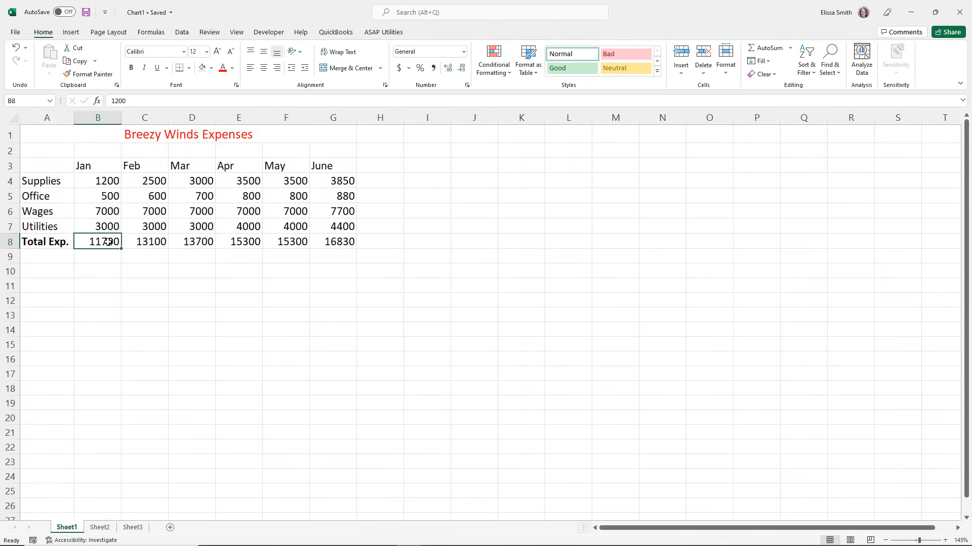
click(147, 257)
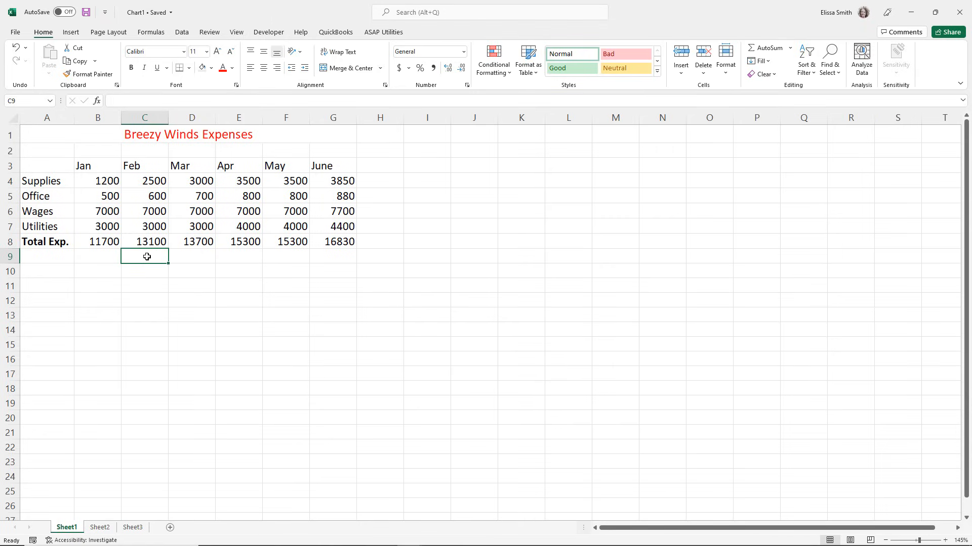
click(14, 244)
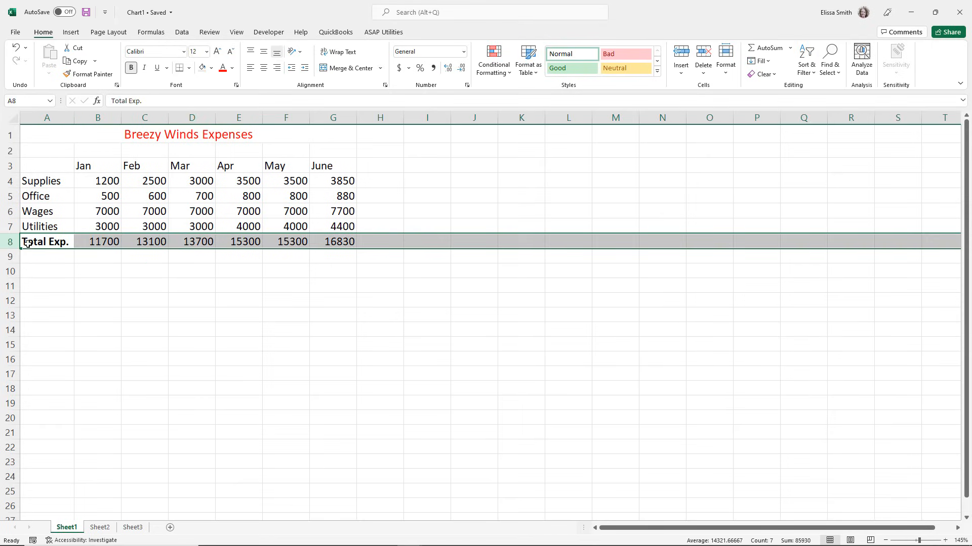
click(81, 267)
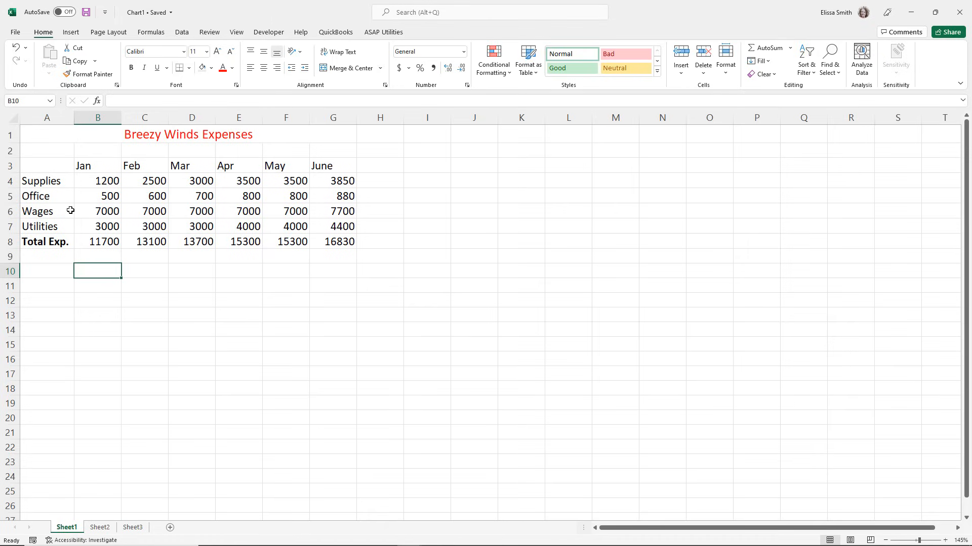
Select the expense data in A3:G7, excluding the totals row, and open the recommended charts for it.
key(ctrl)
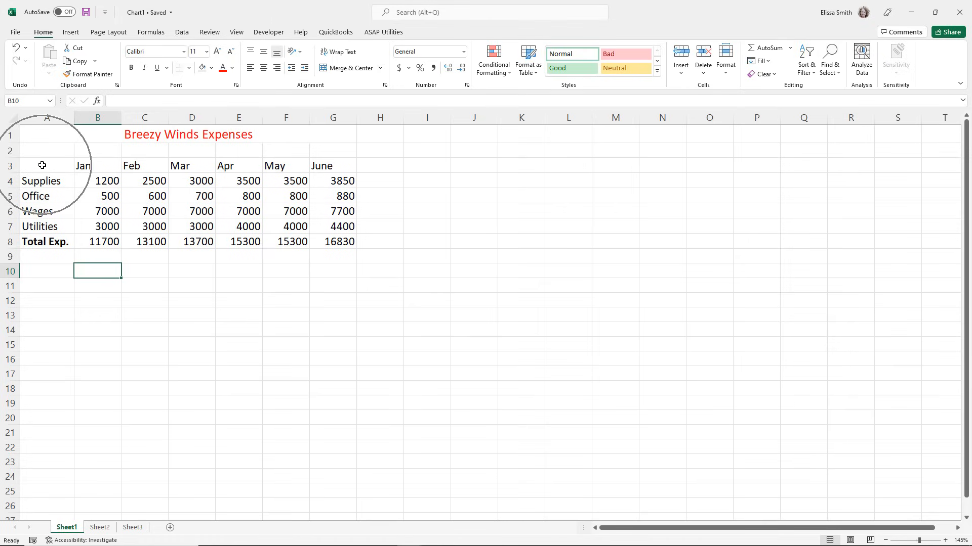
key(ctrl)
drag(42, 166, 328, 223)
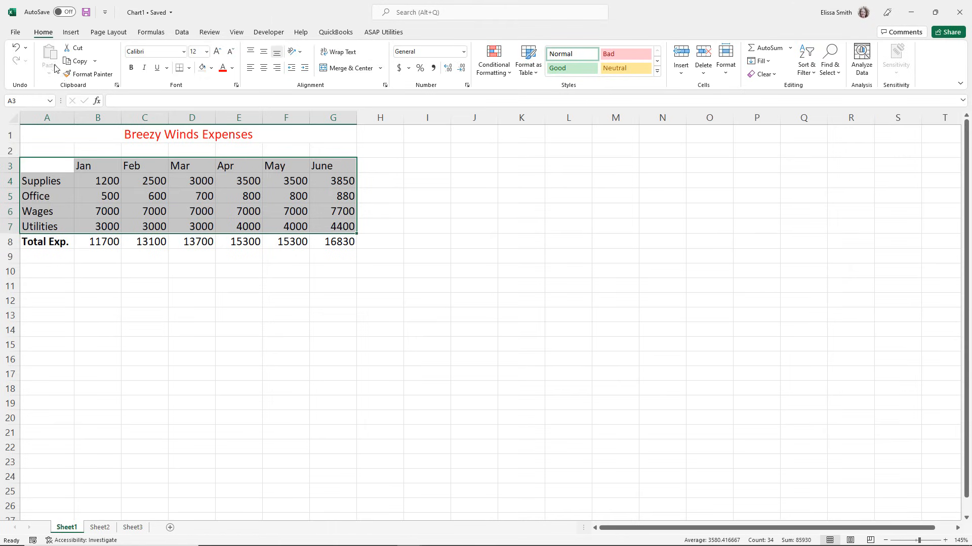
click(71, 32)
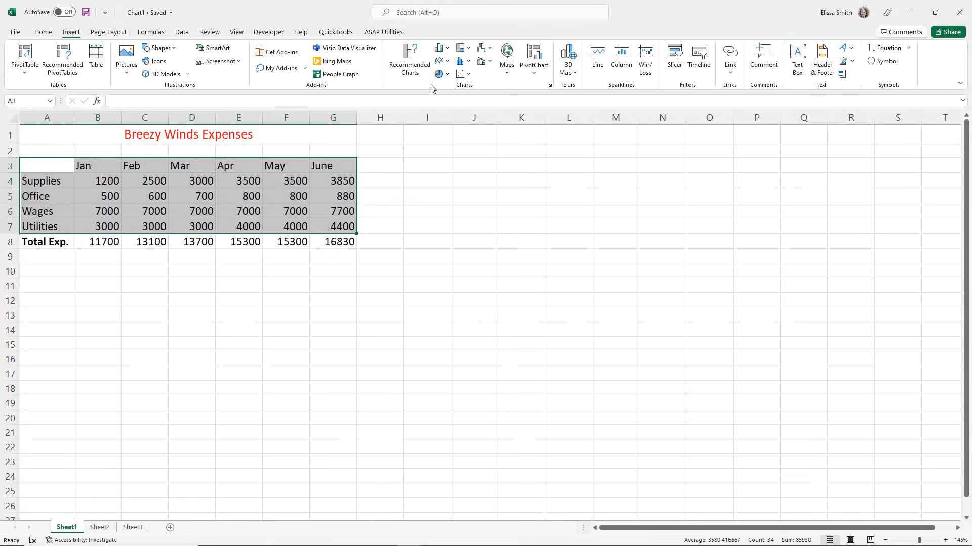
click(410, 70)
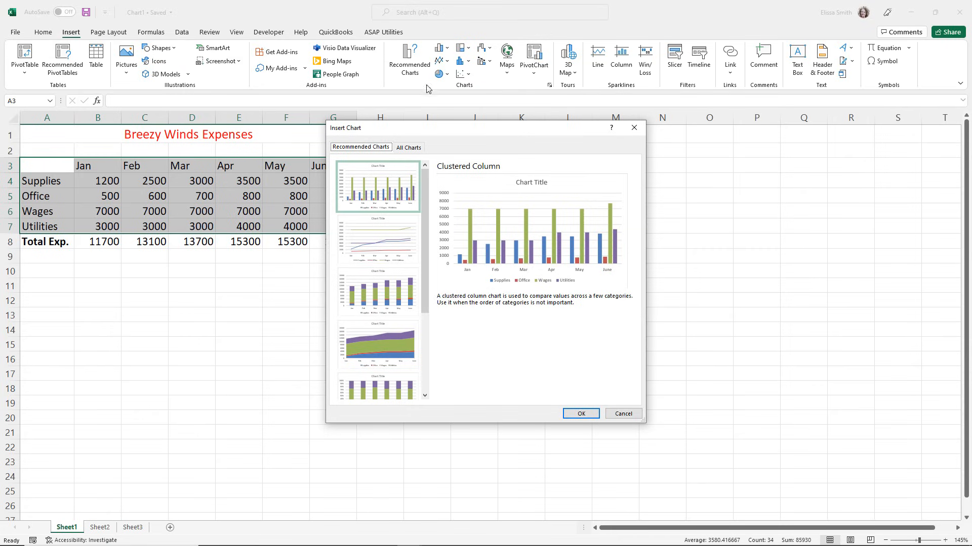
Preview the recommended Line, Stacked Column, Stacked Area and Funnel charts for the expense data.
click(385, 239)
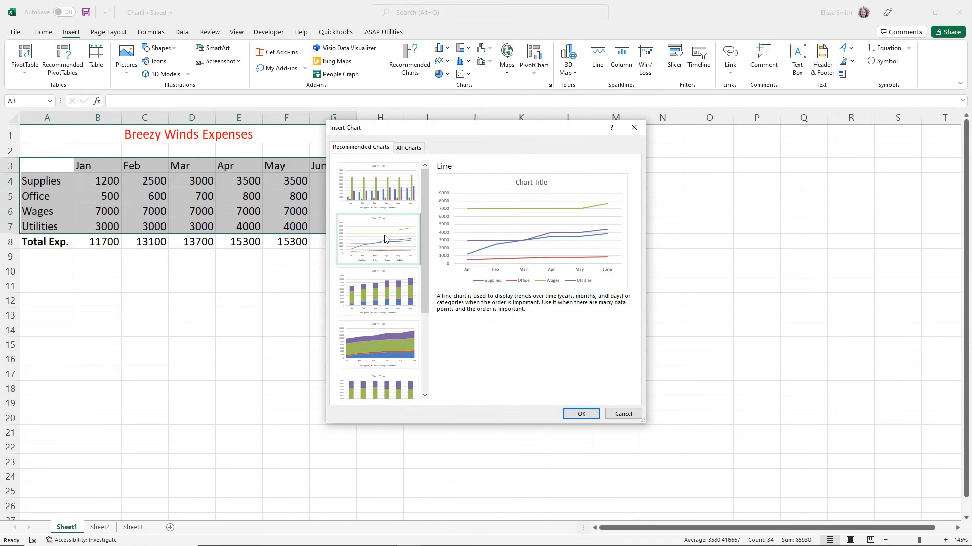
click(387, 291)
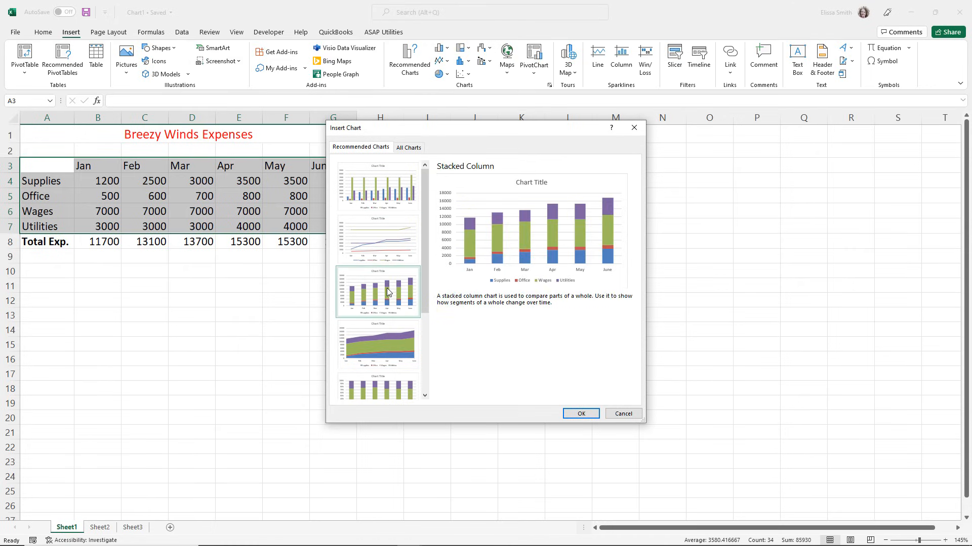
click(391, 331)
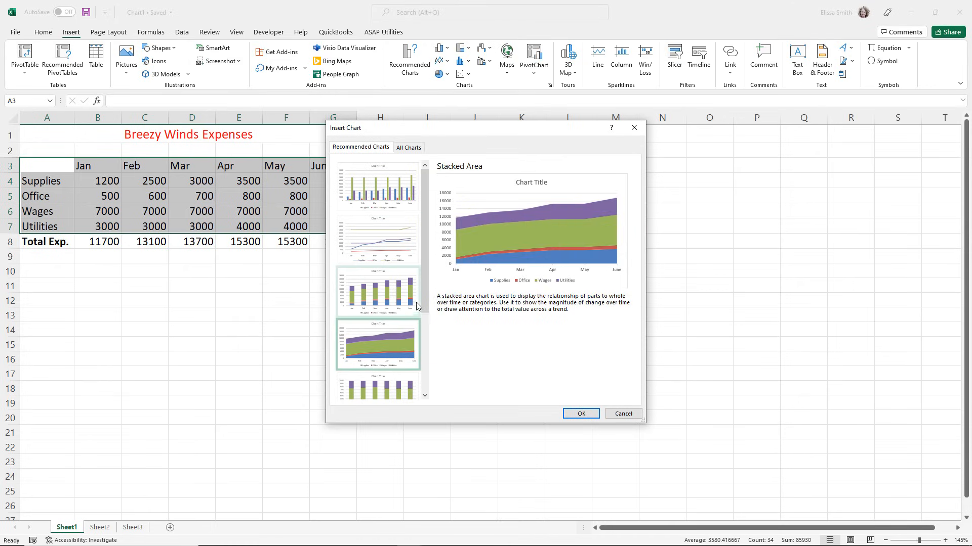
scroll(425, 306, down, 3)
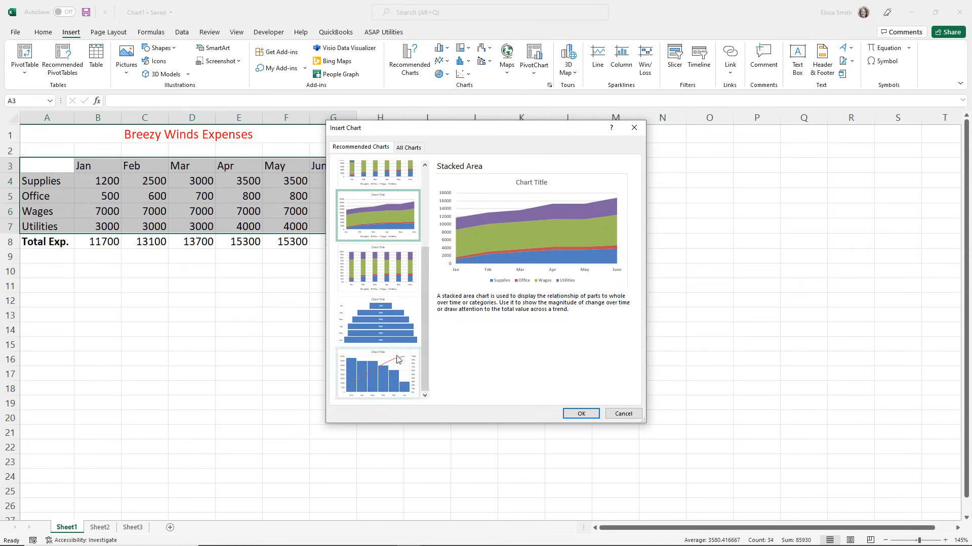
click(380, 339)
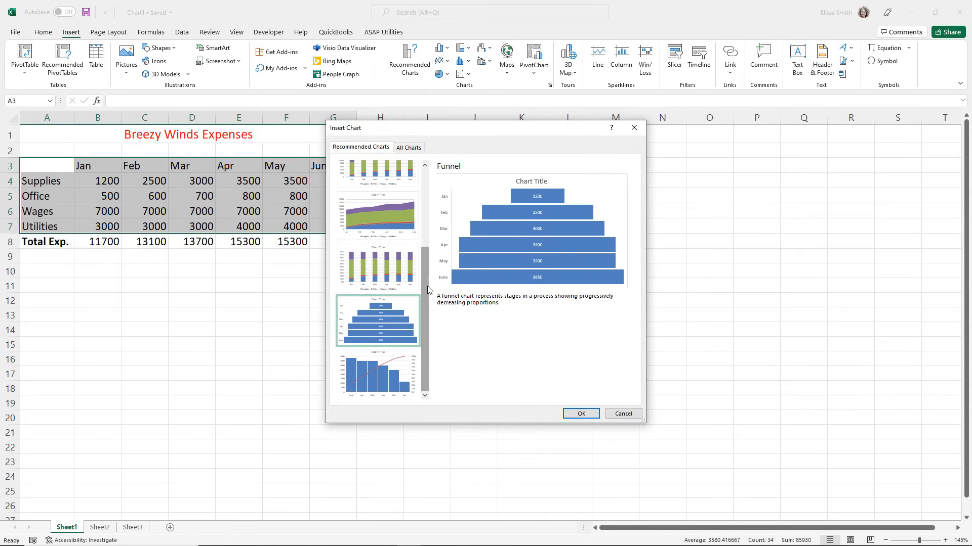
scroll(419, 251, up, 1)
scroll(419, 251, up, 3)
Insert the recommended Clustered Column chart and move it beside the expense table, starting at about cell I3.
click(377, 196)
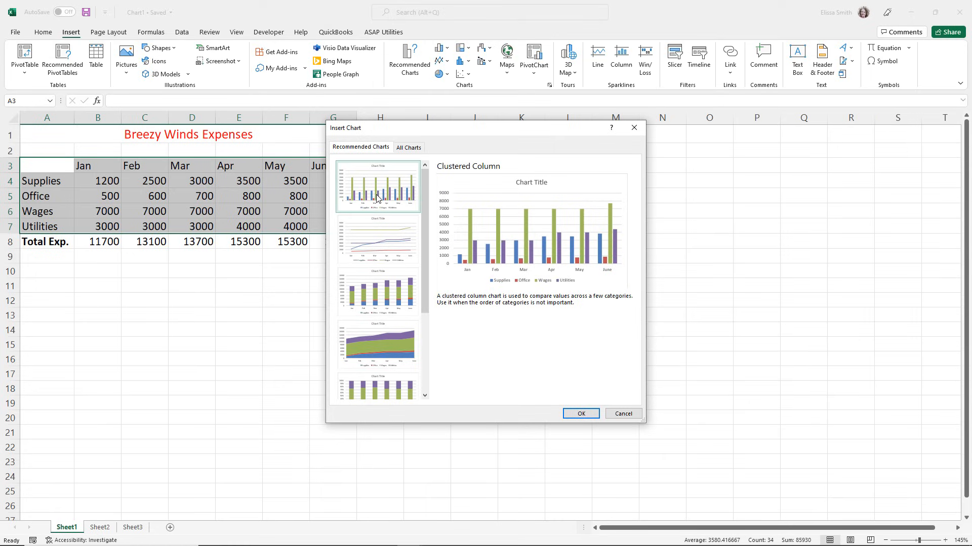
click(377, 197)
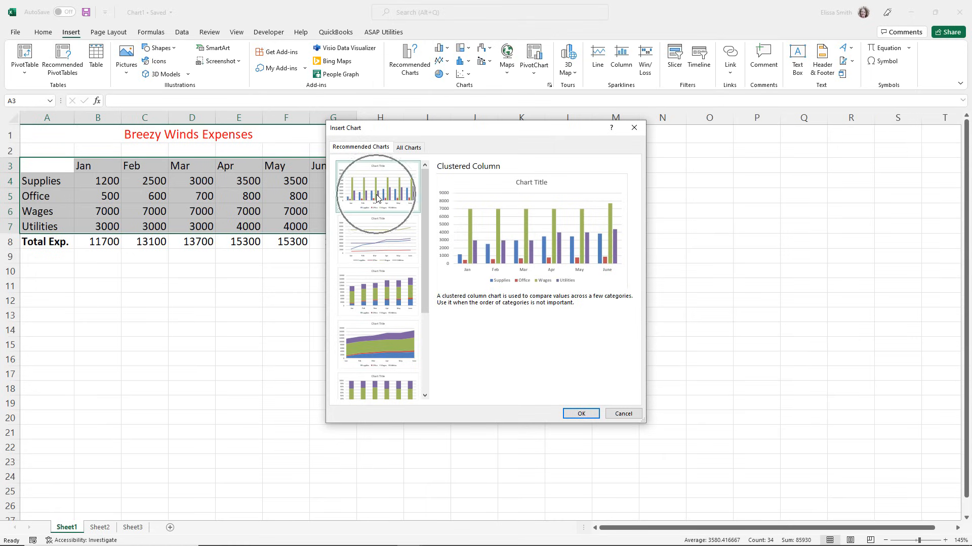
click(577, 414)
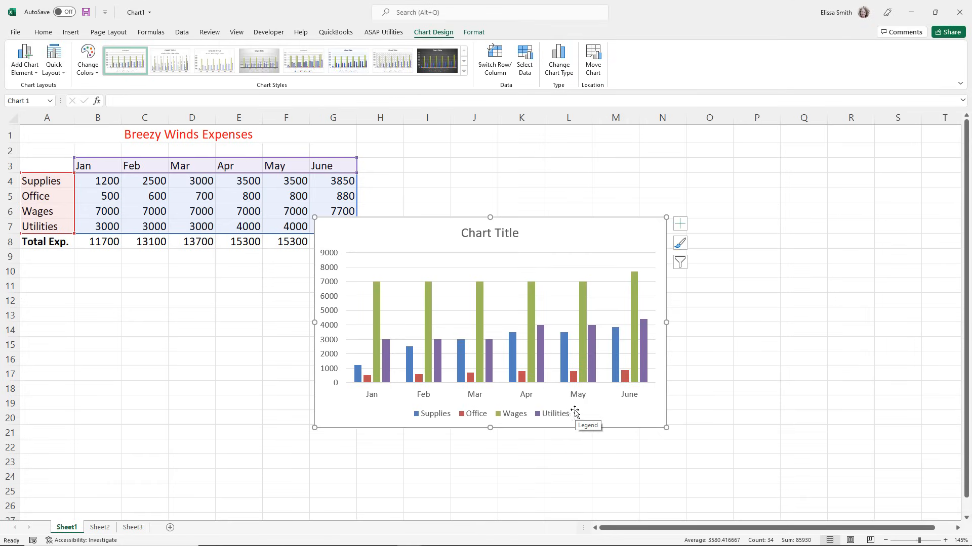
drag(426, 239, 515, 178)
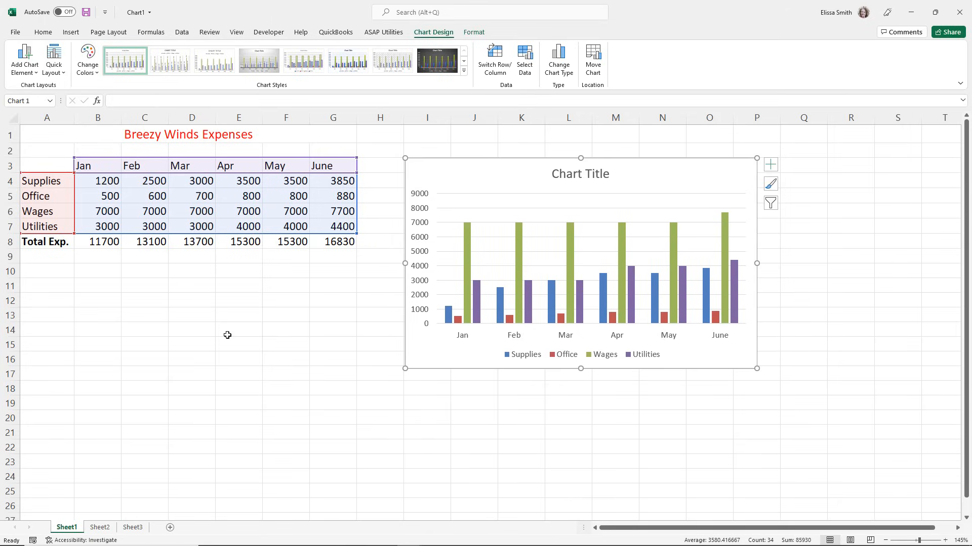
click(227, 336)
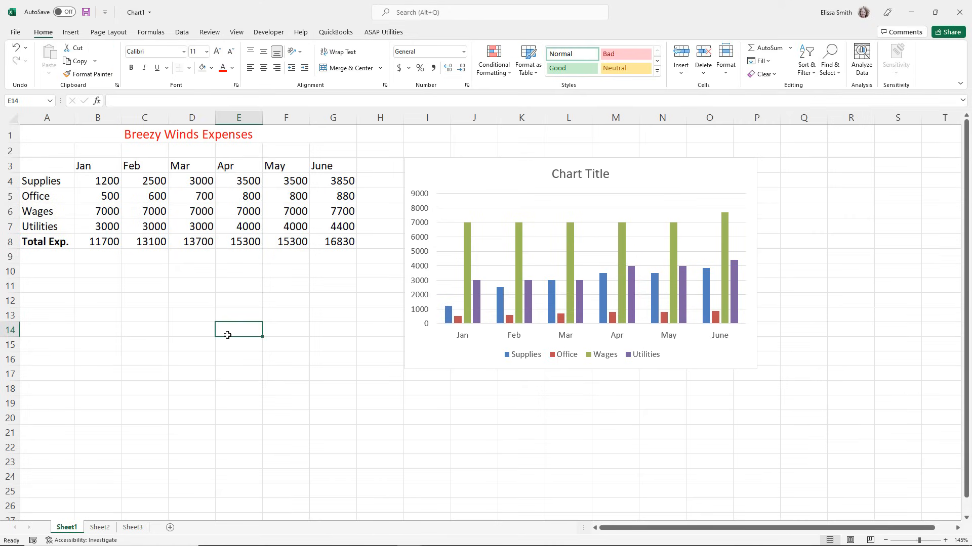
Insert a 2-D Line with Markers chart from the expense data in A3:G7.
drag(35, 161, 356, 232)
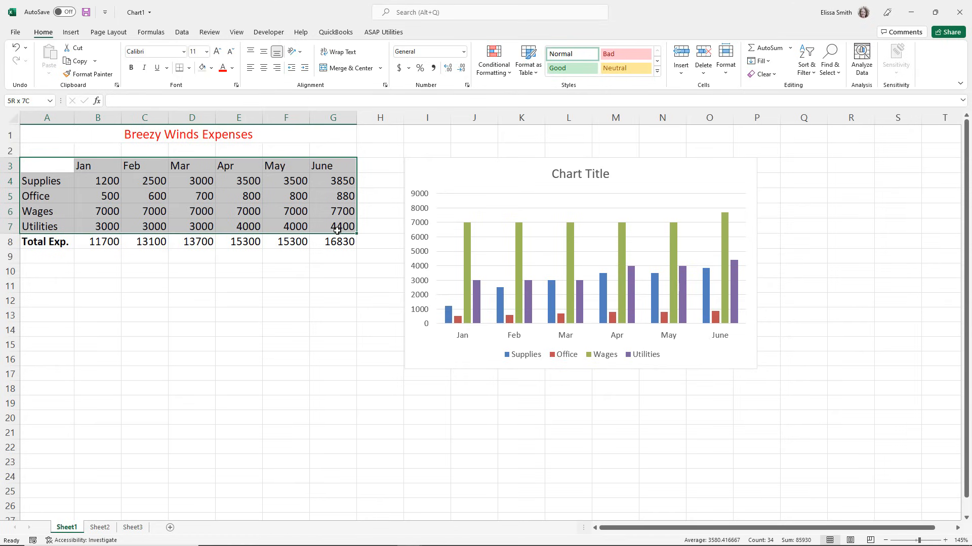
click(71, 32)
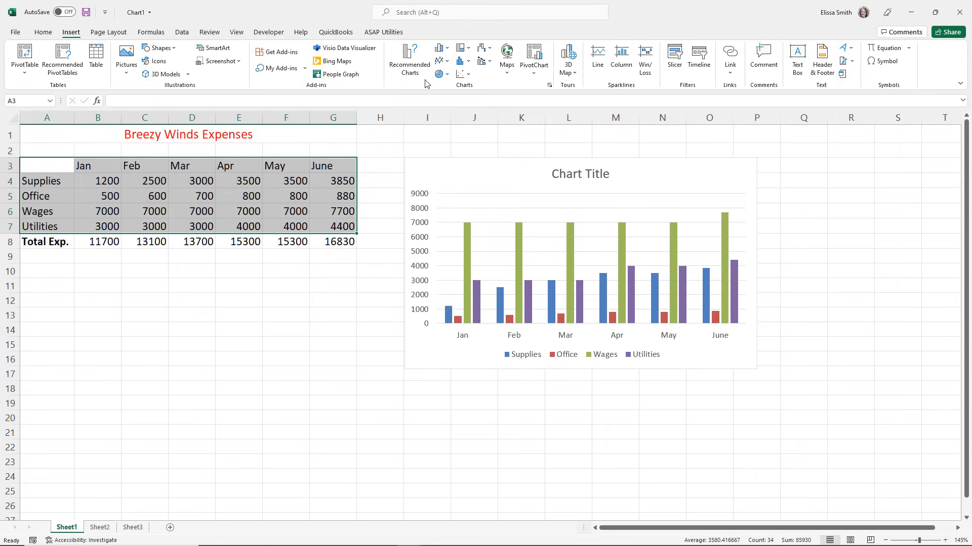
click(448, 62)
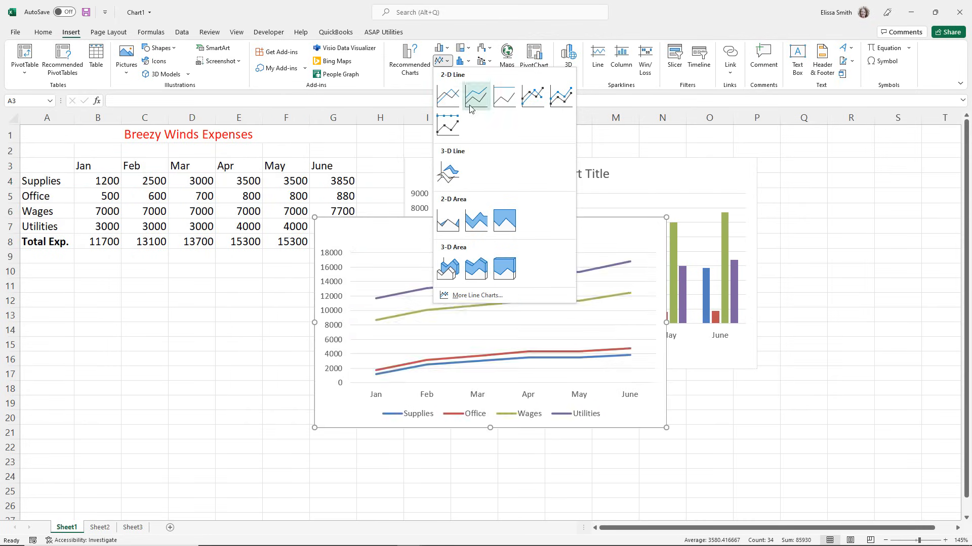
click(526, 105)
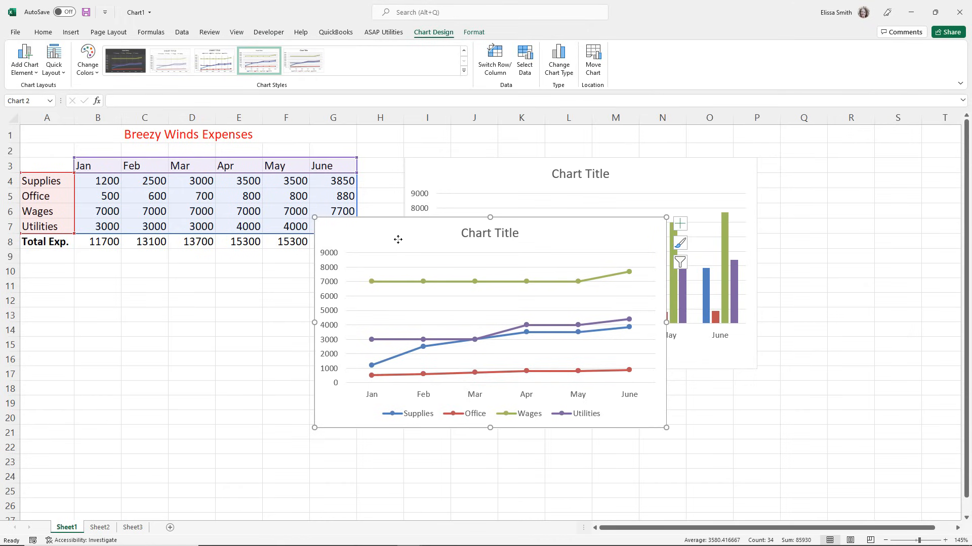
Move the line chart below the expense table and shrink it to span about A10:G23.
mouse_move(397, 240)
mouse_down()
mouse_move(293, 306)
mouse_move(139, 365)
mouse_move(118, 320)
mouse_move(117, 280)
mouse_move(114, 289)
mouse_up()
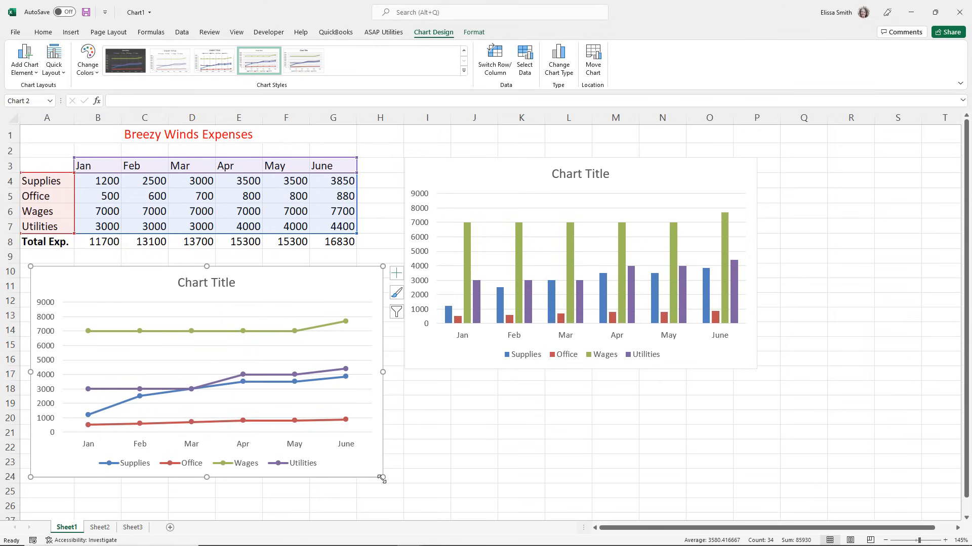
drag(382, 478, 351, 463)
drag(337, 460, 337, 458)
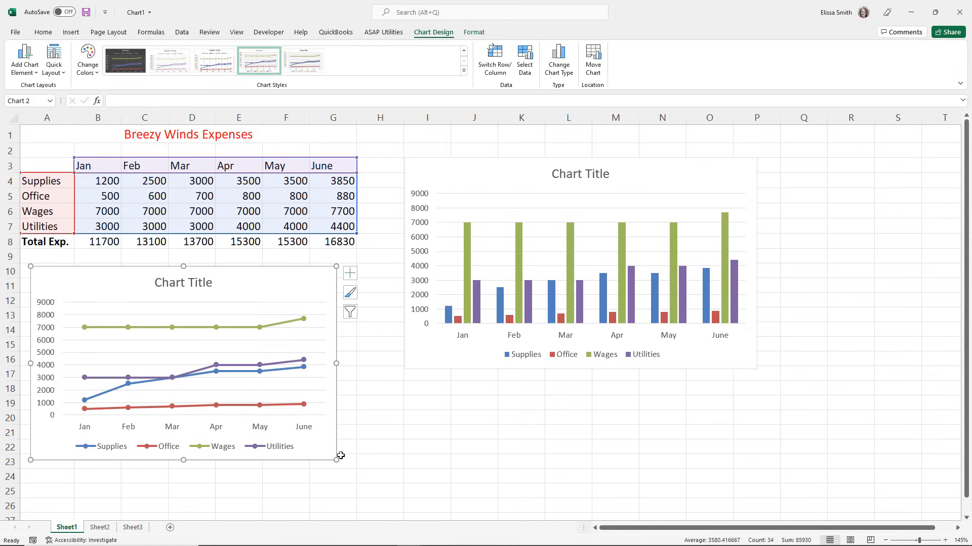
Shrink the column chart from its lower-left corner to span about I3:P14.
click(426, 359)
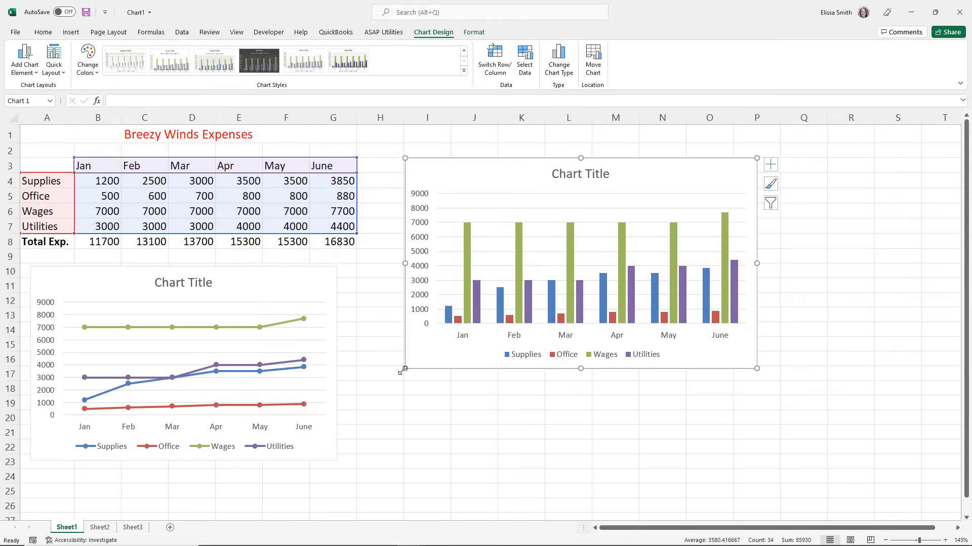
drag(405, 369, 428, 340)
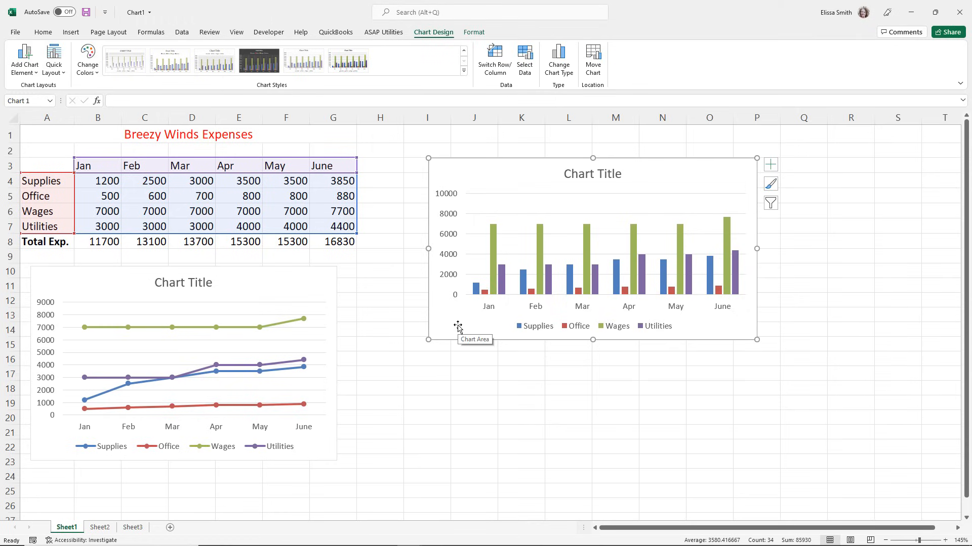
Look at the Chart Elements options for the column chart and dismiss them.
key(ctrl+q)
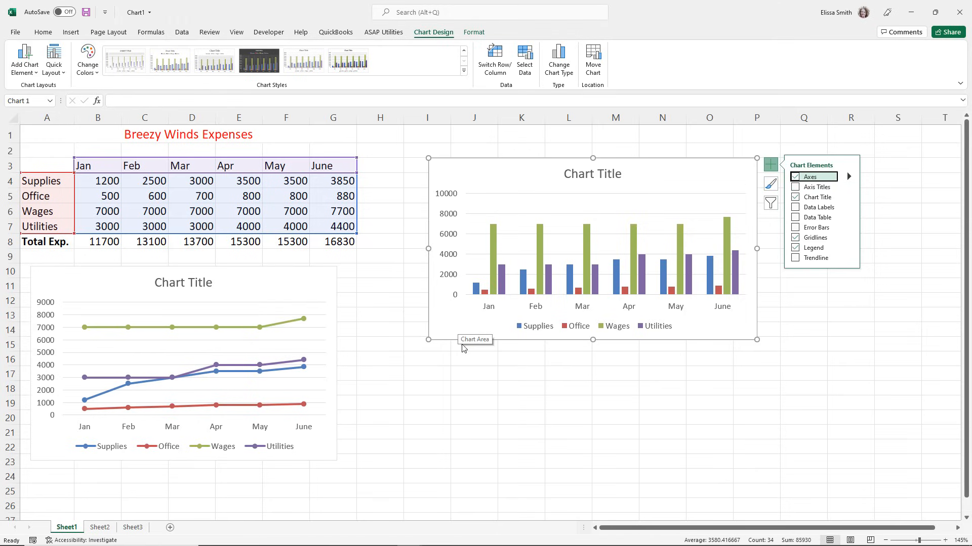
click(461, 385)
click(454, 334)
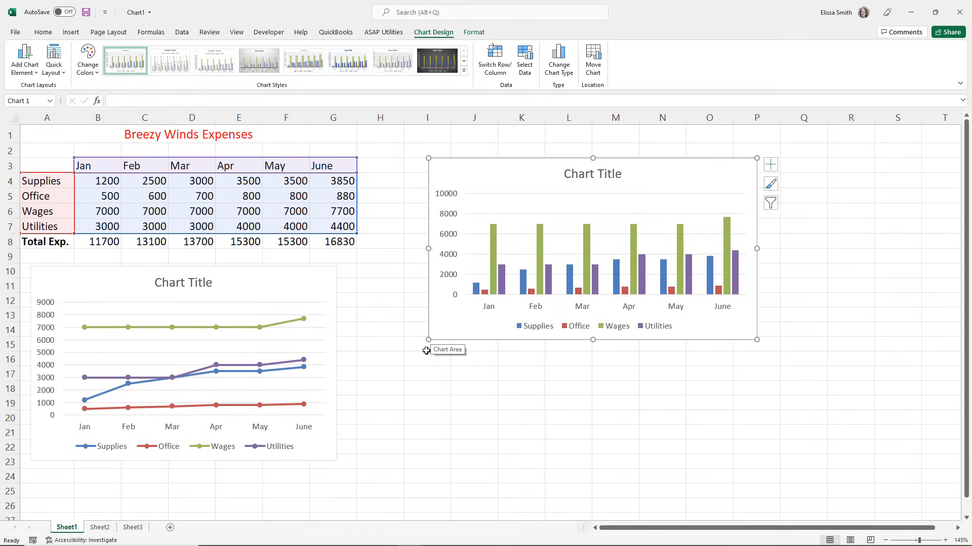
click(418, 375)
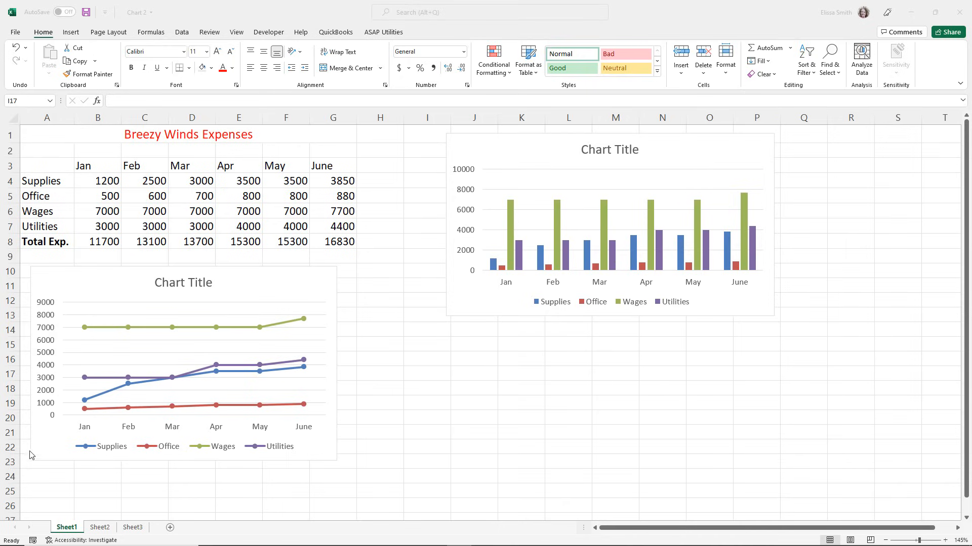
Delete the line chart below the expense table.
click(80, 275)
click(80, 276)
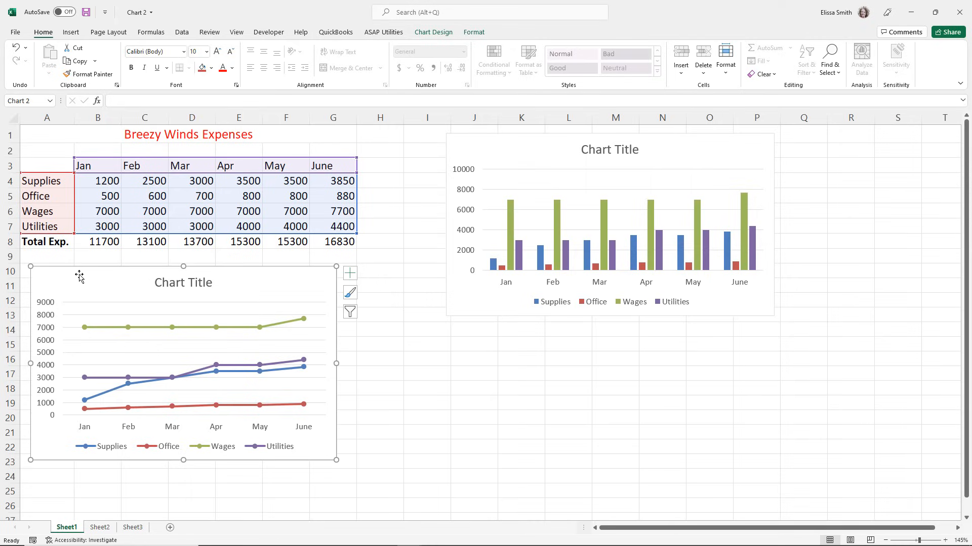
key(Delete)
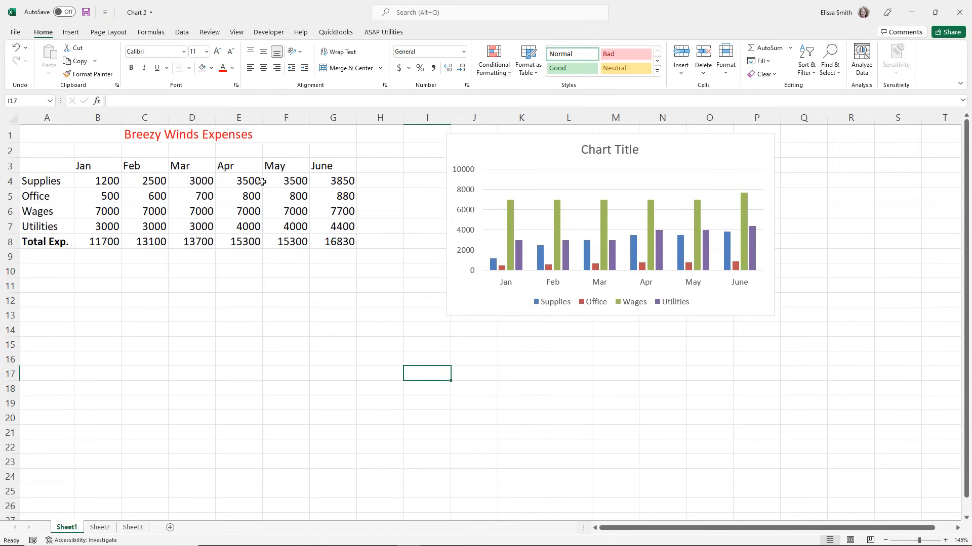
Move the column chart lower on the sheet and enlarge it to span about I6:P20.
drag(499, 153, 471, 222)
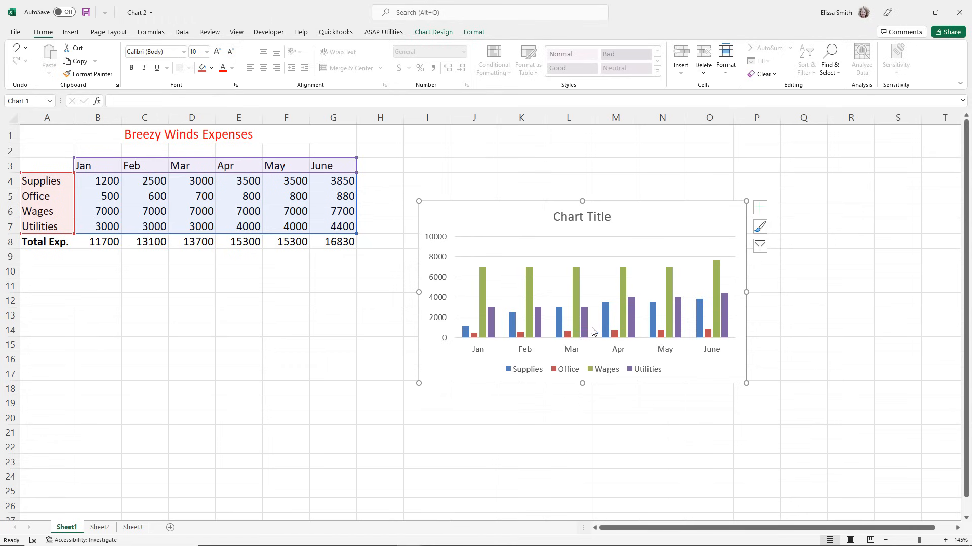
drag(745, 383, 776, 420)
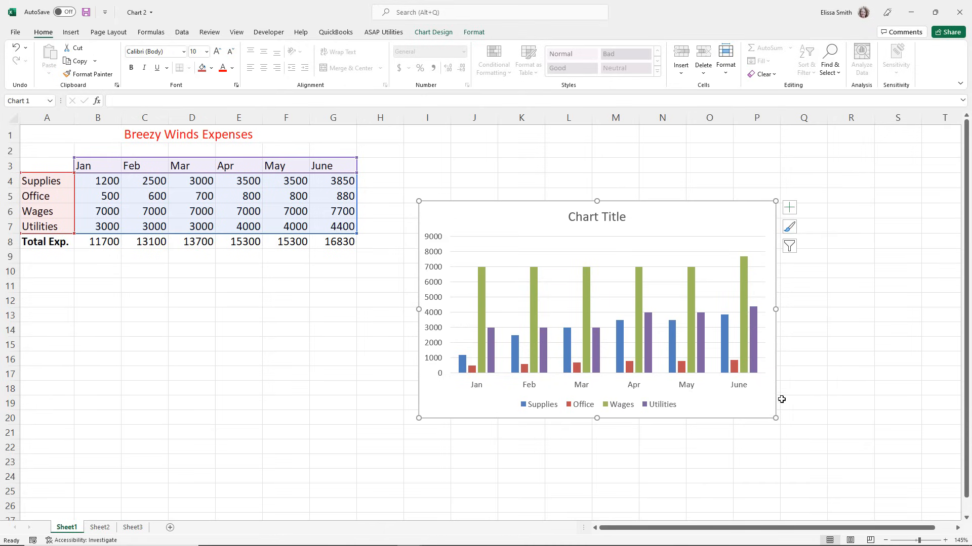
Add primary major vertical gridlines to the column chart and place its legend at the top.
click(789, 213)
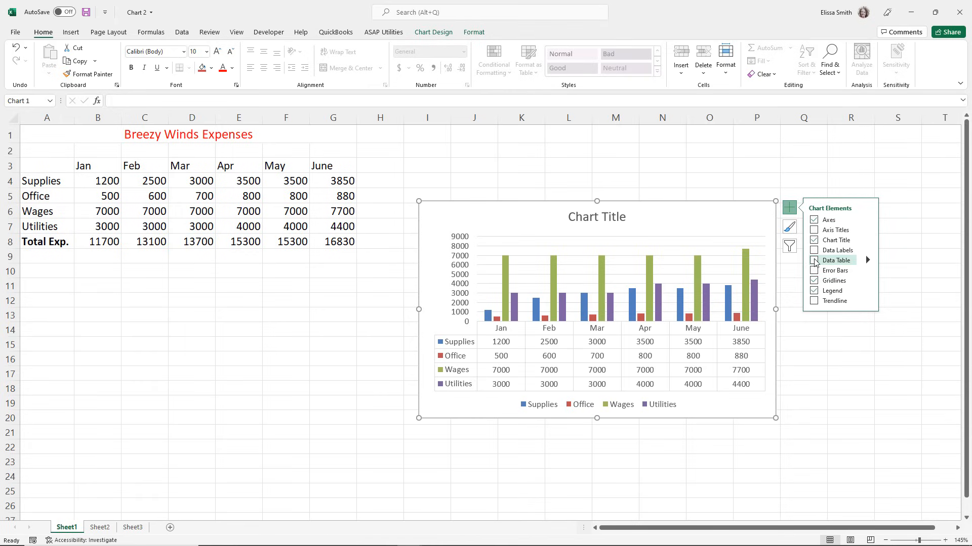
click(868, 281)
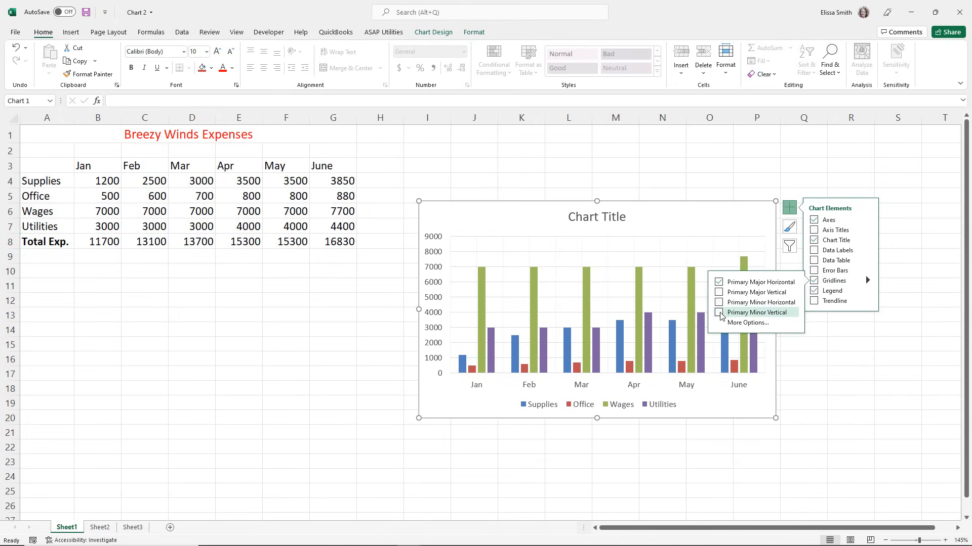
click(719, 293)
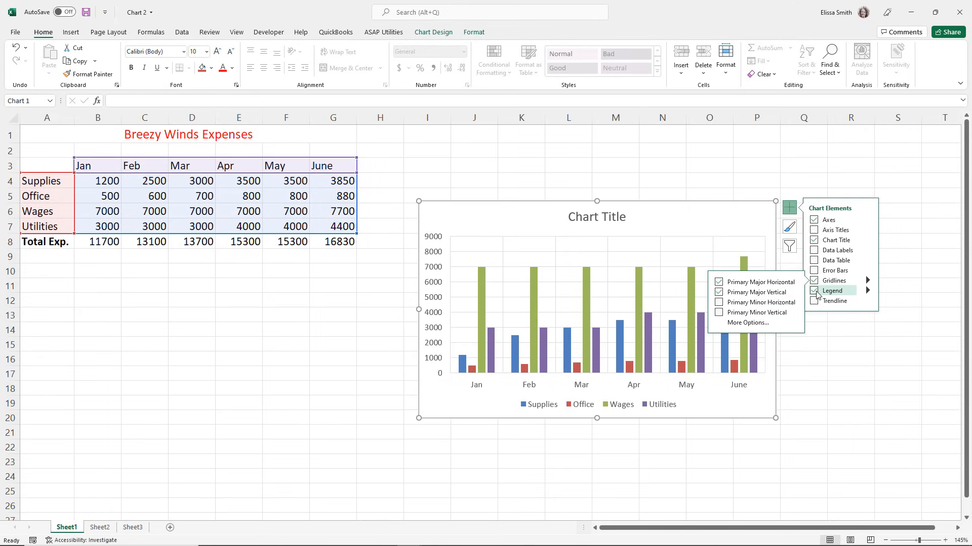
click(867, 291)
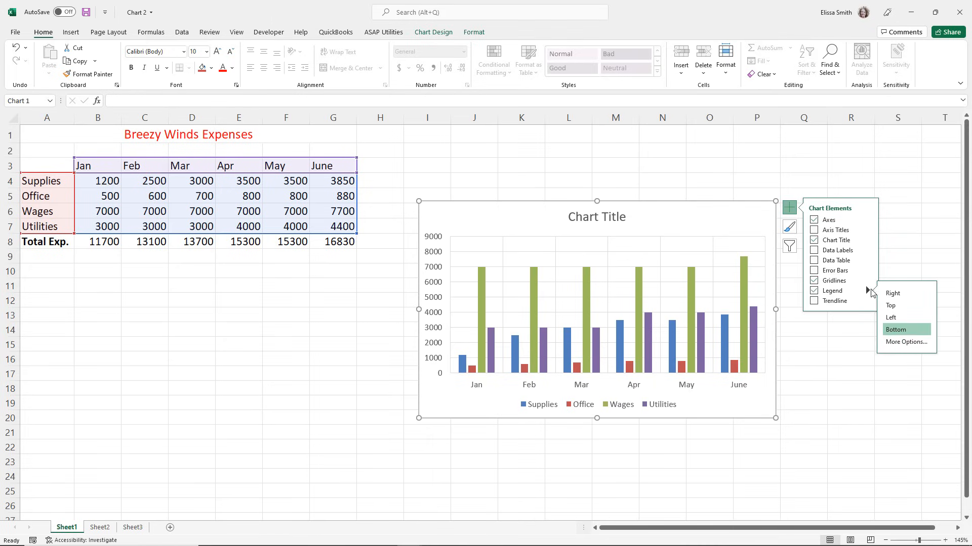
click(889, 306)
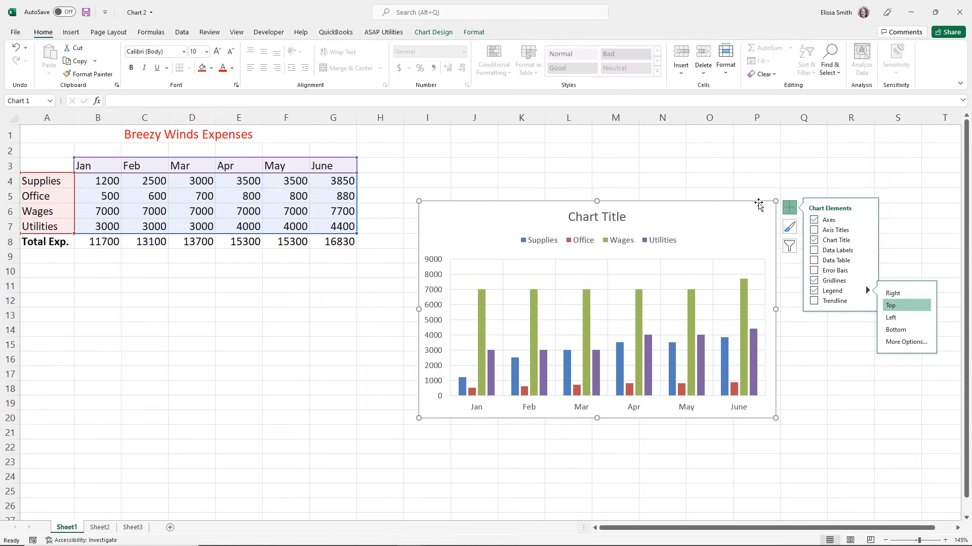
Apply Style 5 and the second Colorful palette to the column chart.
click(790, 229)
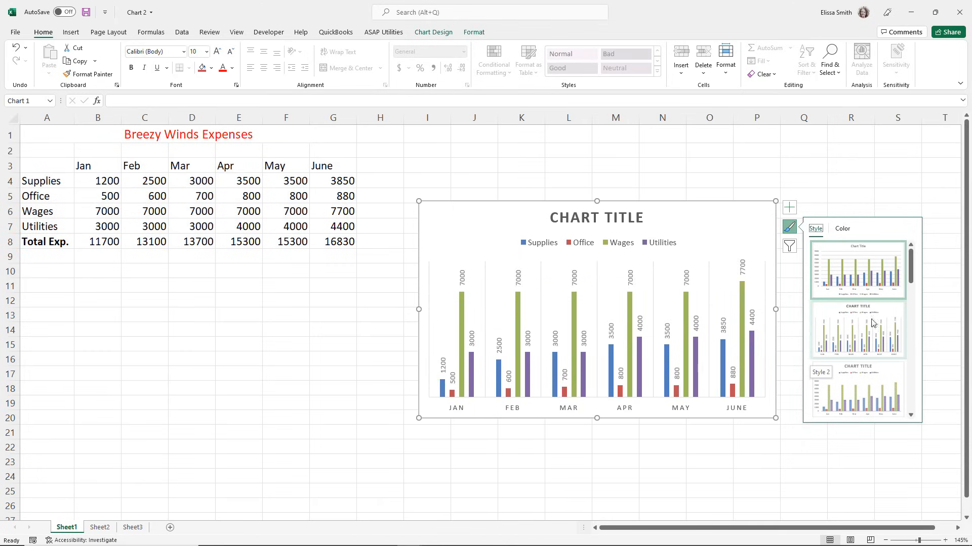
drag(910, 273, 907, 308)
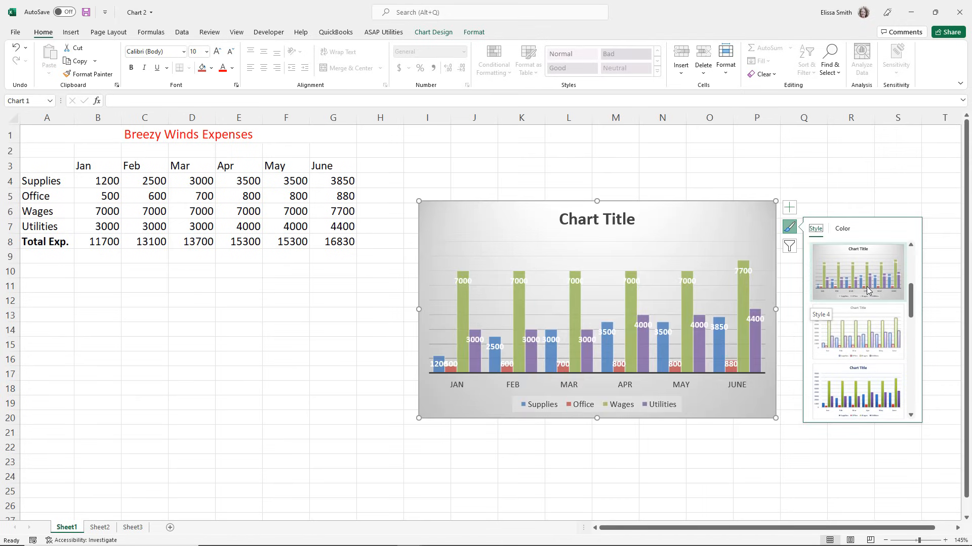
click(862, 337)
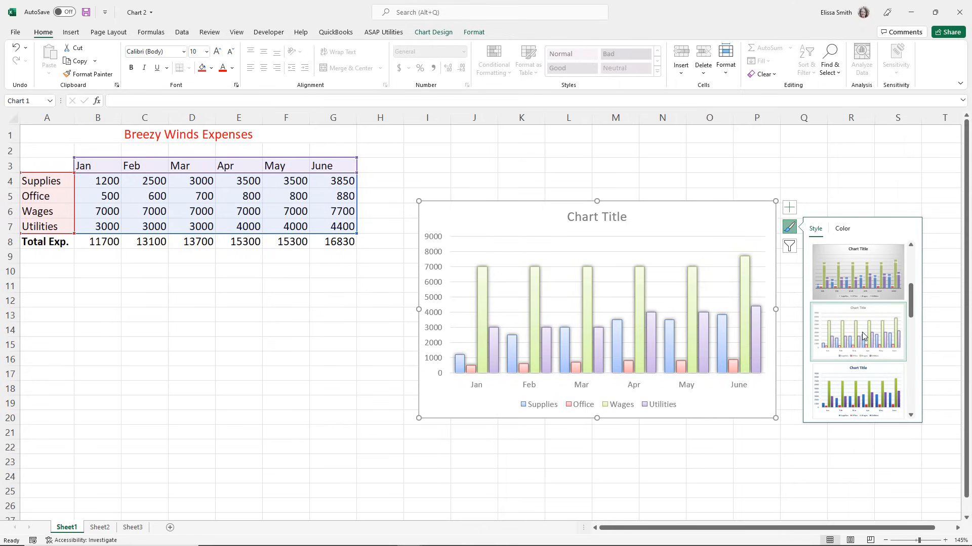
click(848, 231)
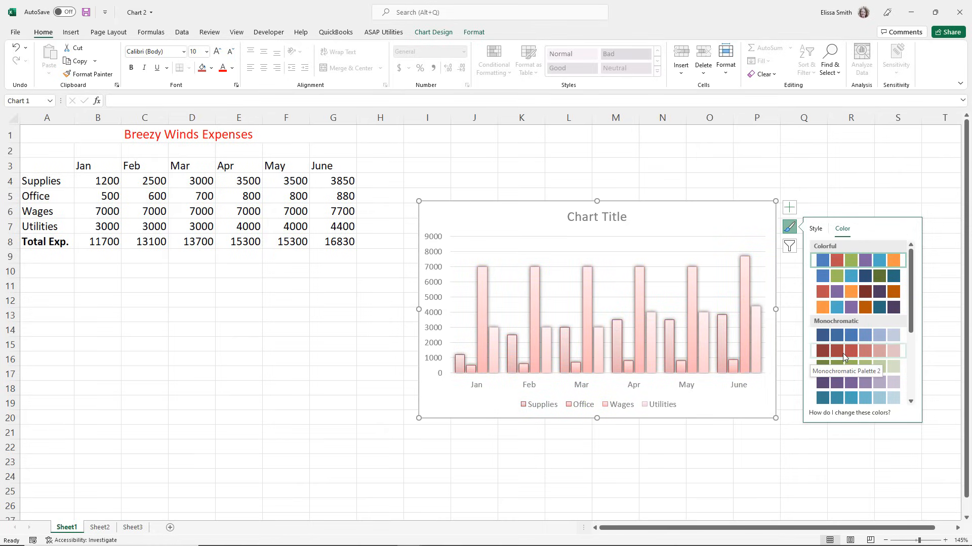
click(825, 278)
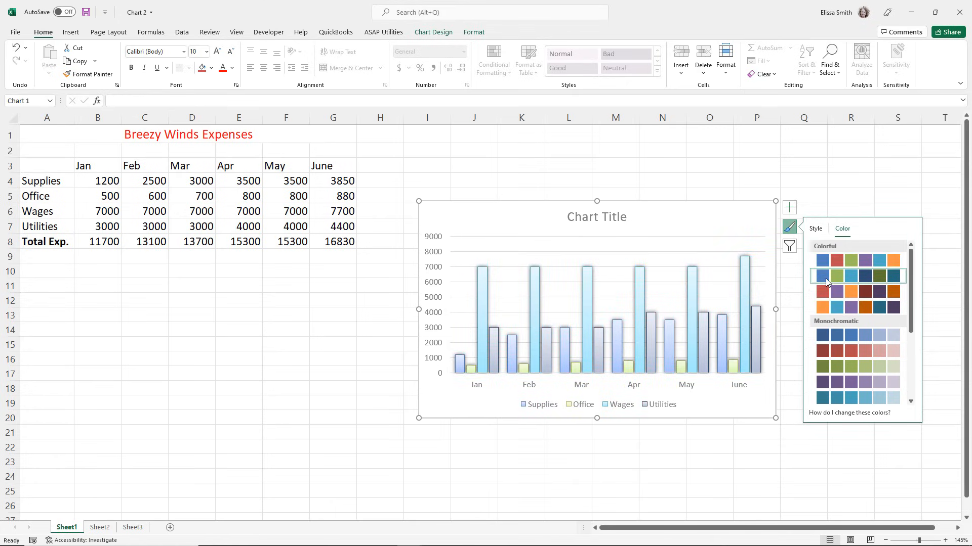
Try to filter the column chart down to the Supplies and Office series.
click(792, 249)
click(791, 248)
click(790, 248)
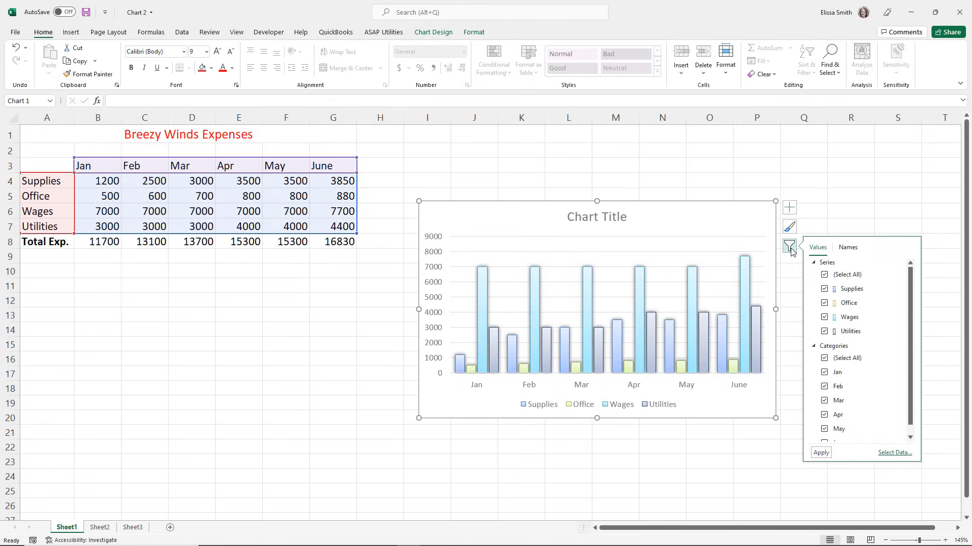
click(824, 275)
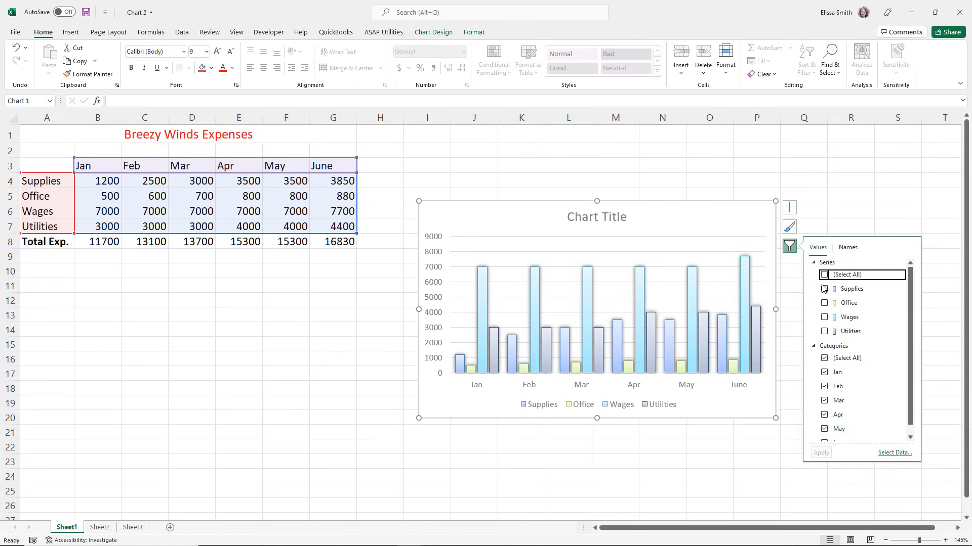
click(824, 289)
click(825, 303)
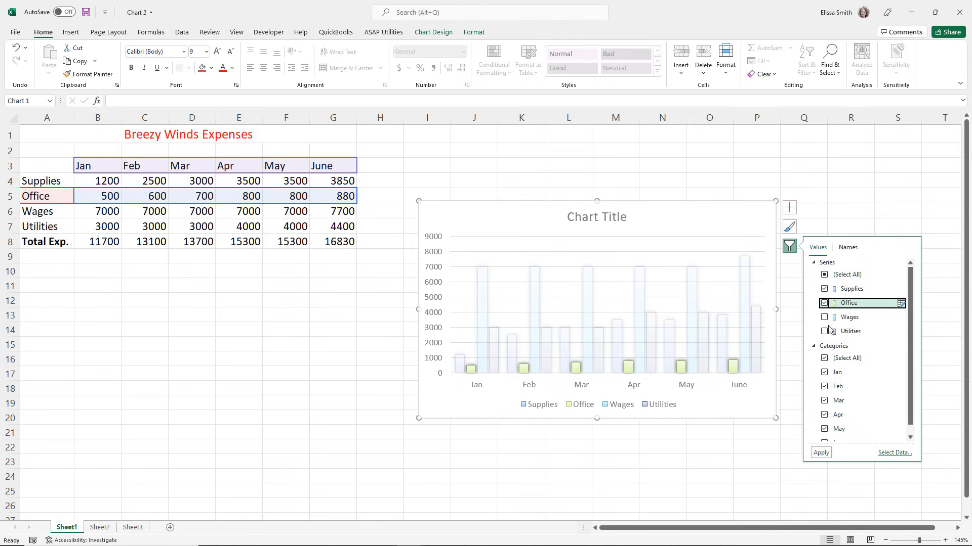
click(821, 454)
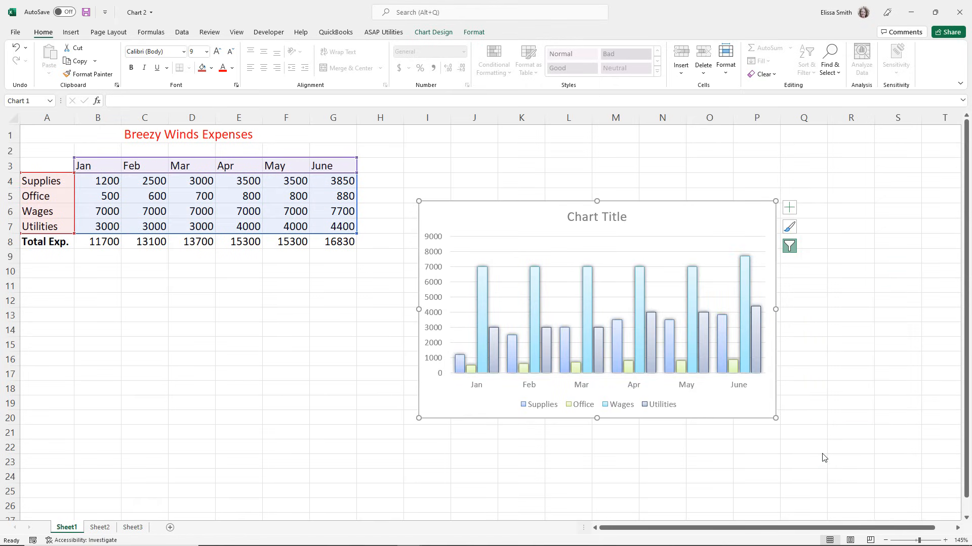
Filter the column chart to only Supplies and Office, and restore all of its series.
click(789, 247)
click(824, 275)
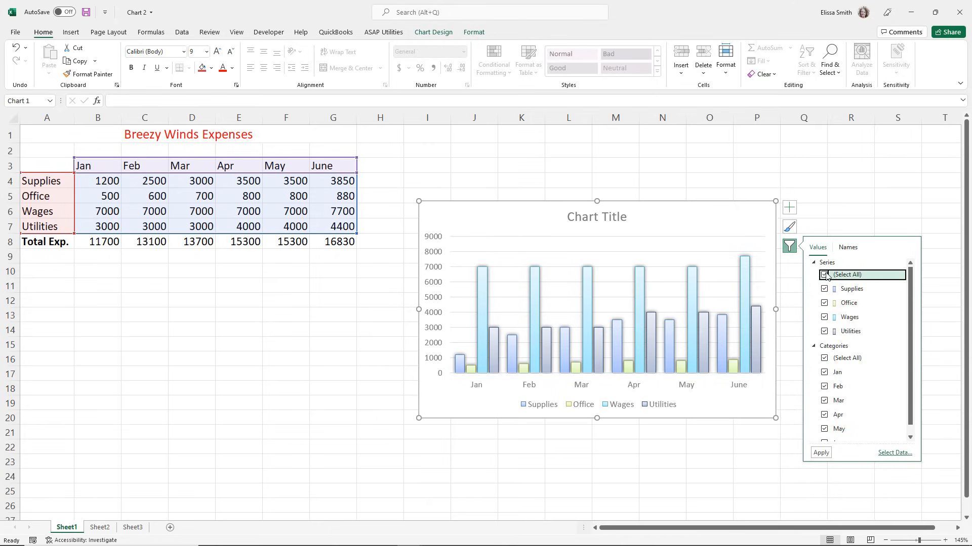
click(824, 304)
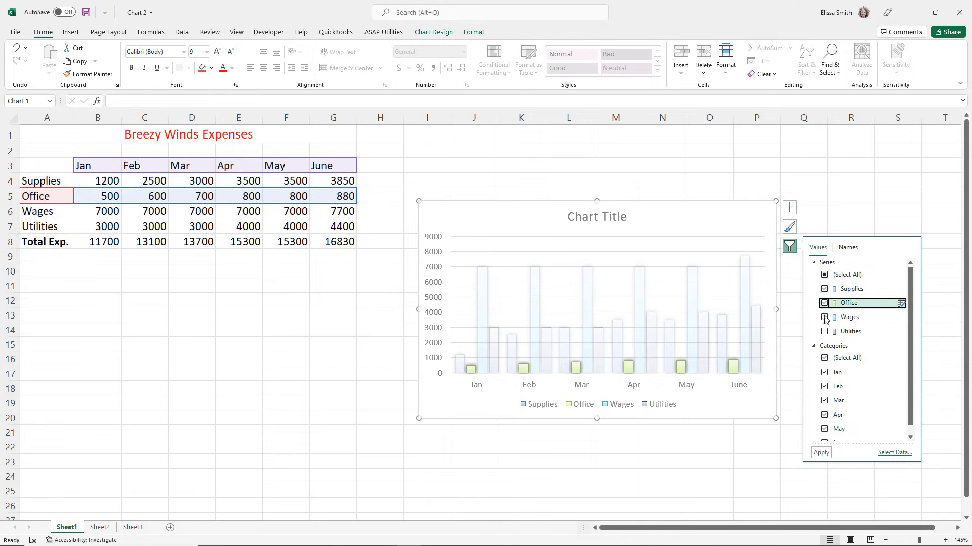
click(821, 453)
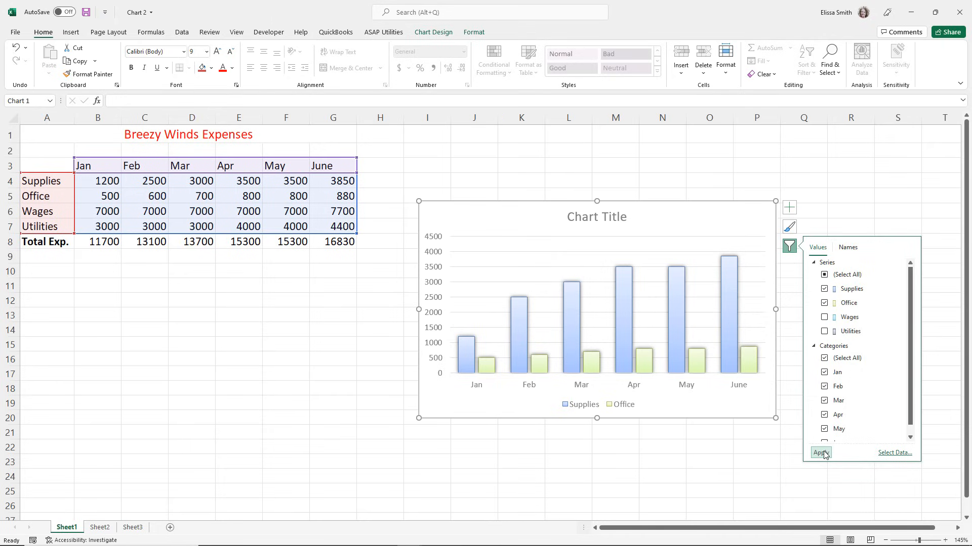
click(824, 275)
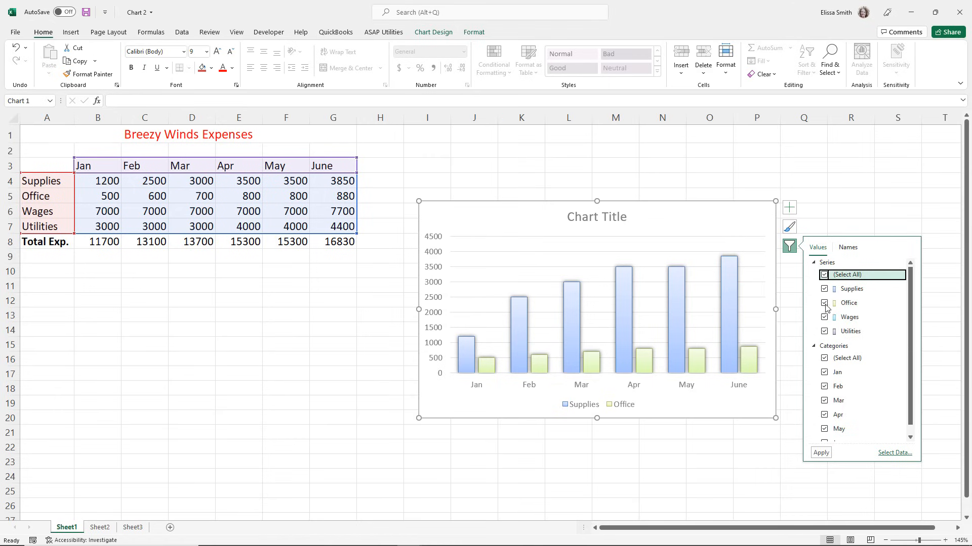
click(820, 453)
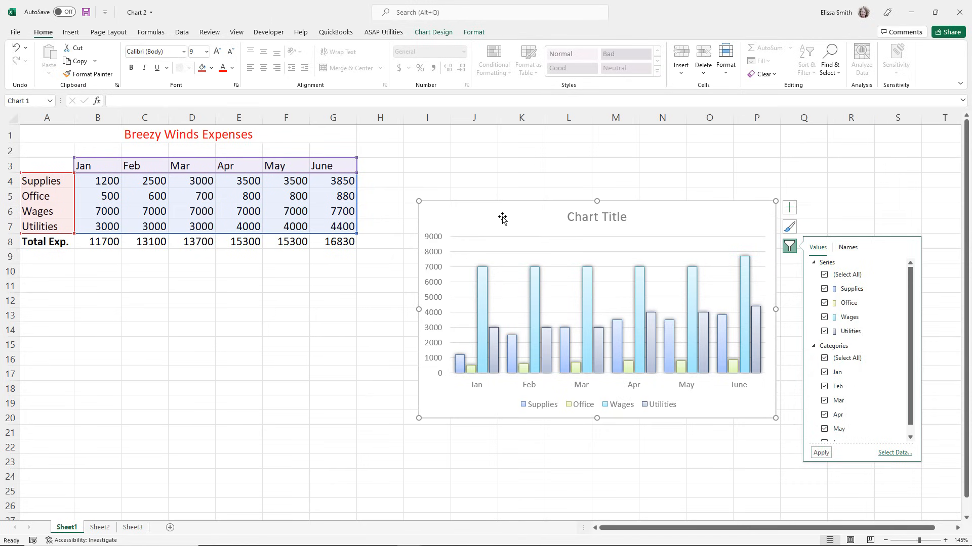
Apply the sixth chart style and change the chart to the Clustered Bar variant with expense categories along its axis.
click(428, 32)
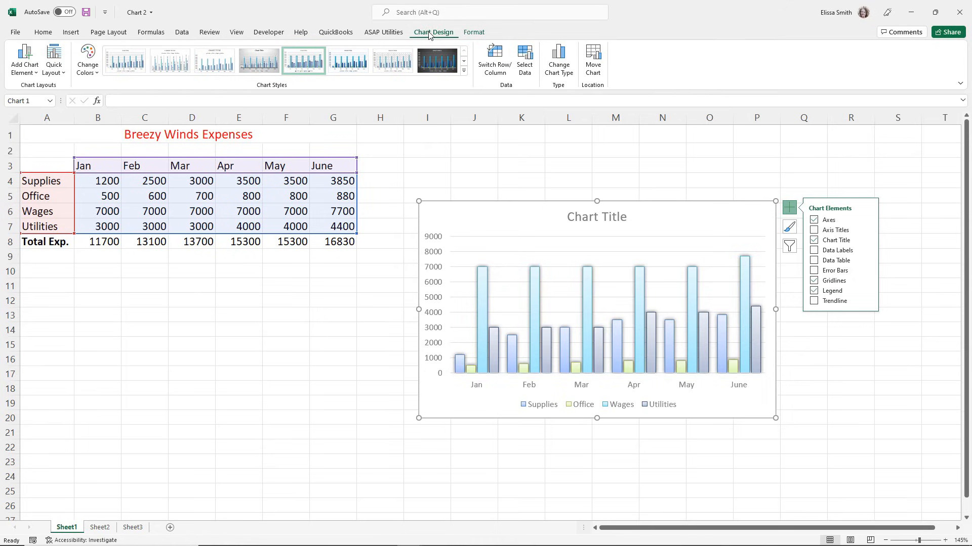
click(348, 73)
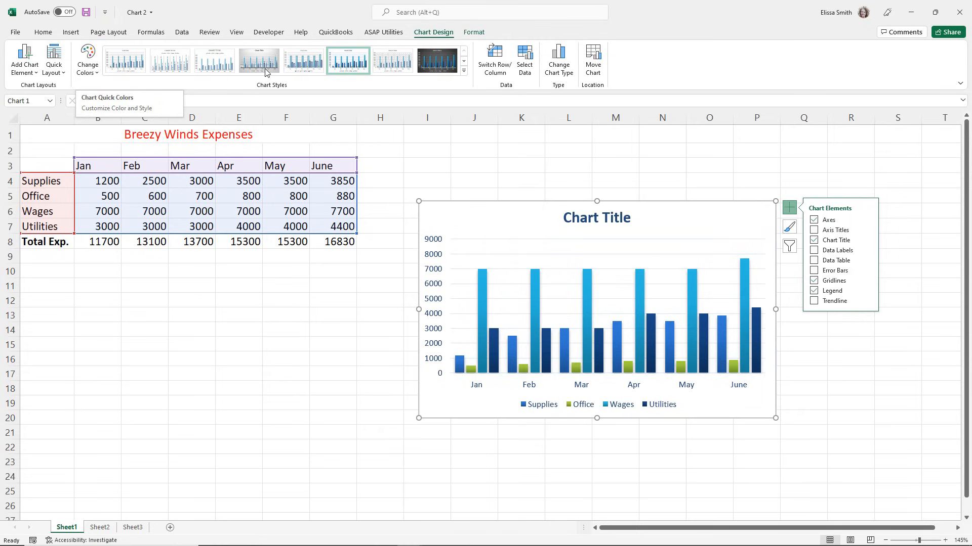
click(554, 72)
key(ctrl)
key(ctrl)
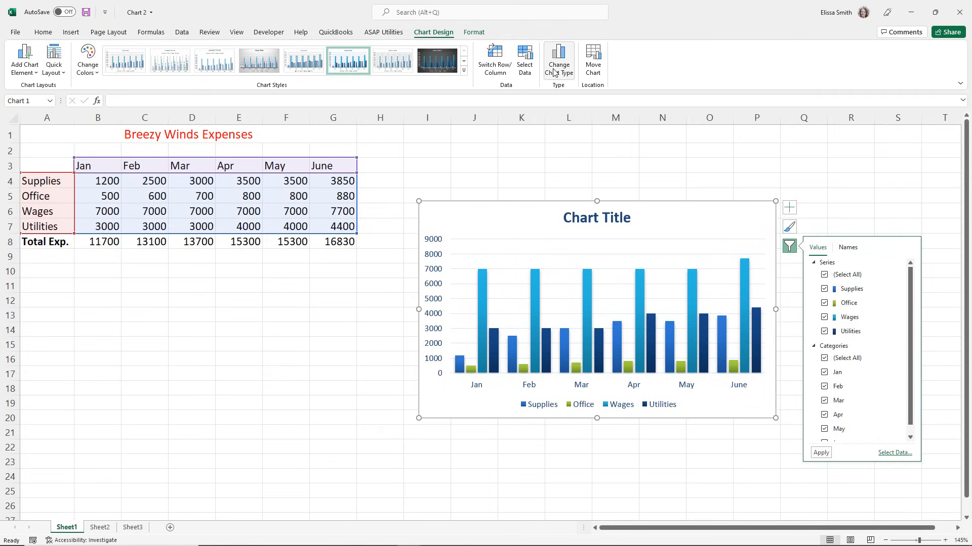
click(555, 72)
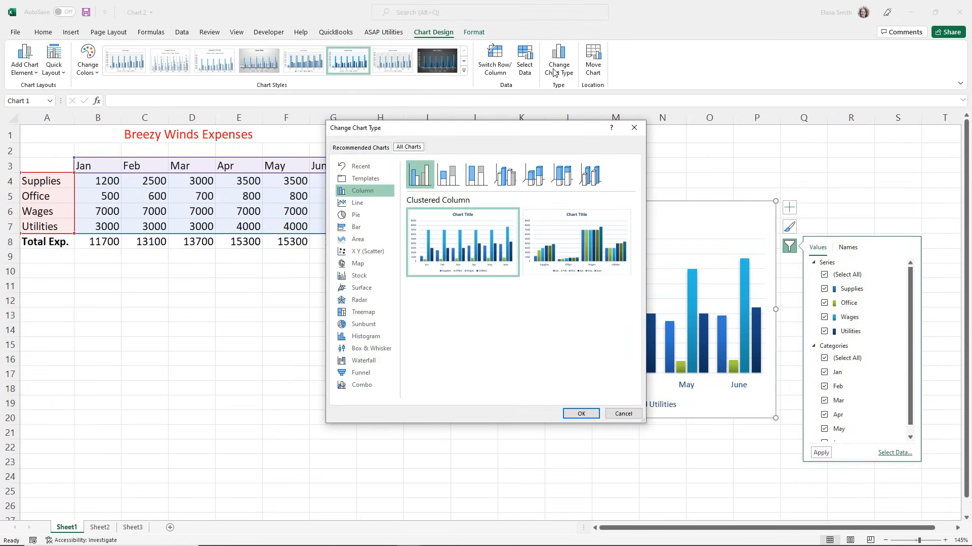
click(352, 228)
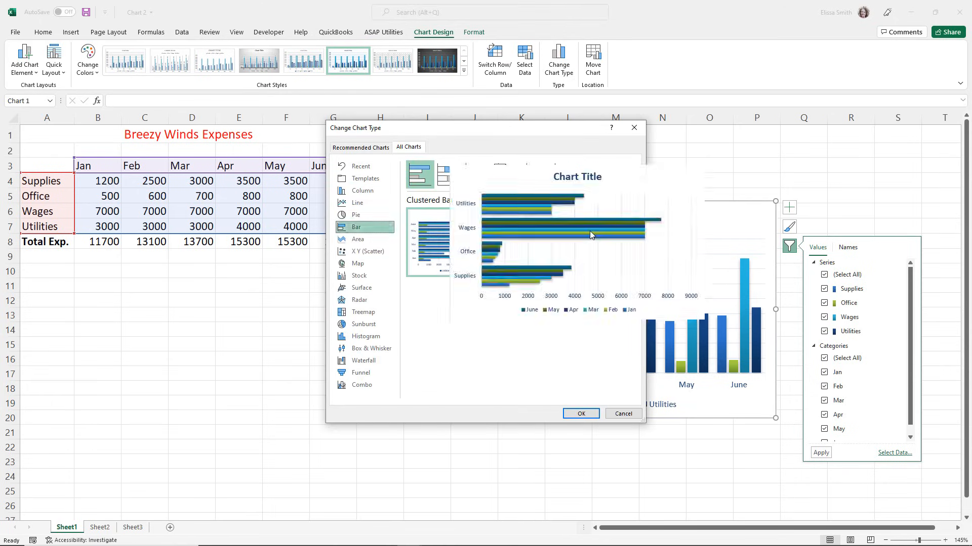
mouse_move(592, 240)
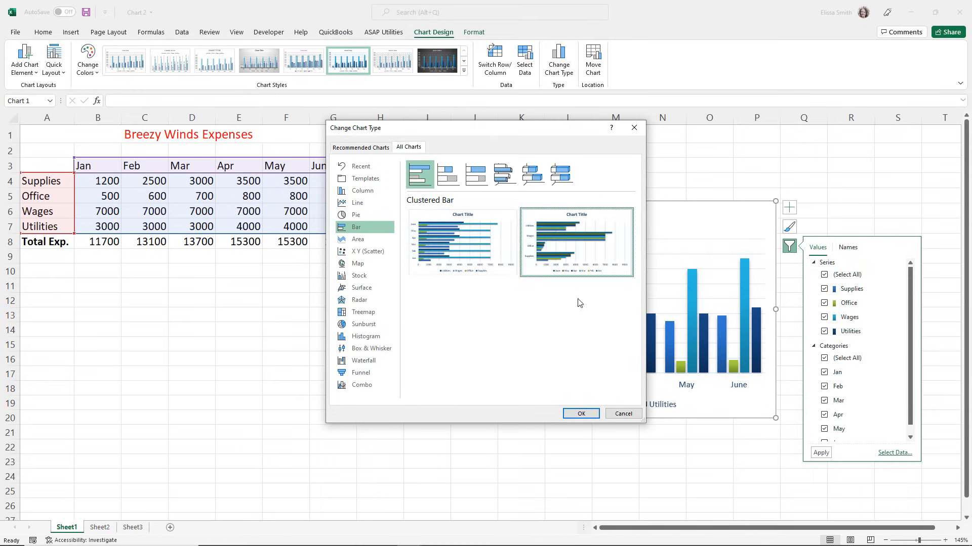
click(582, 414)
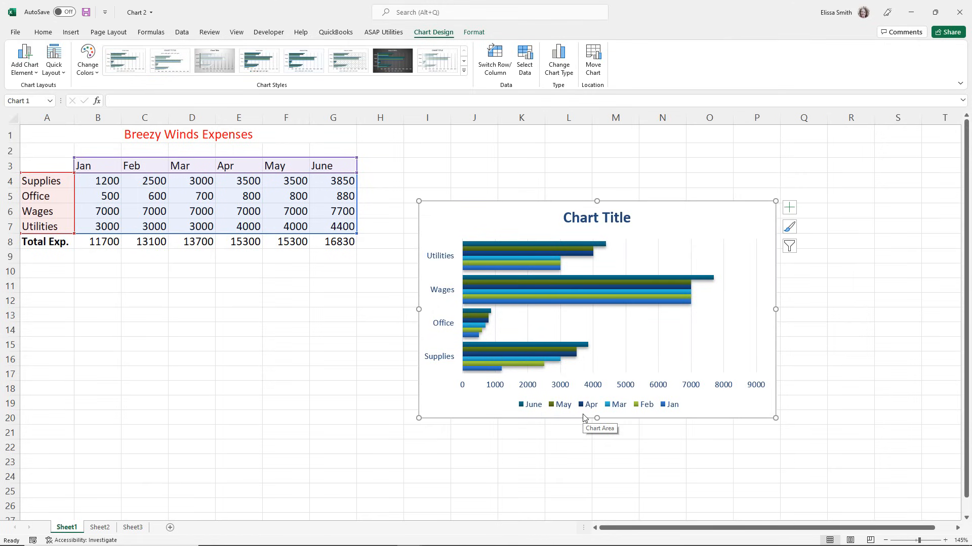
Move the bar chart to a new sheet named Chart1.
key(ctrl)
key(ctrl)
right_click(475, 215)
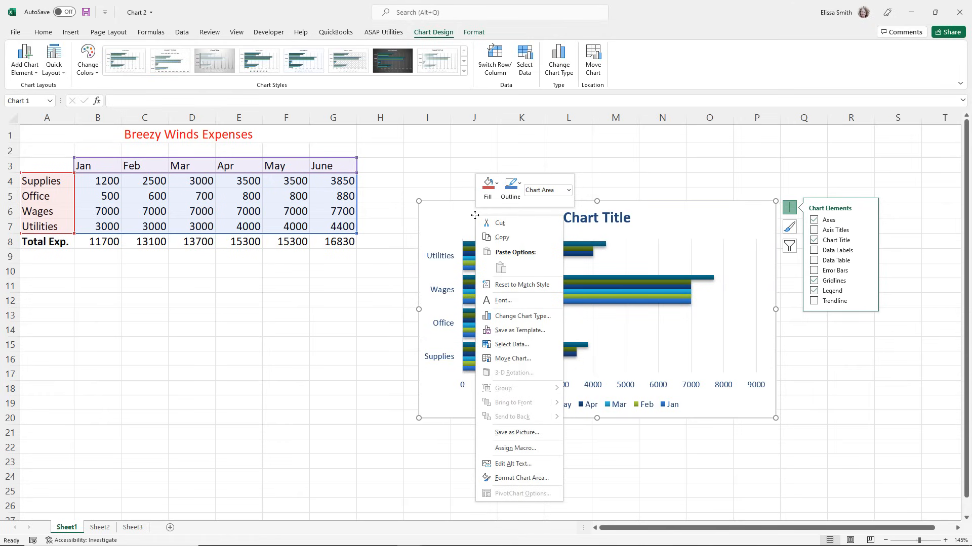
click(502, 360)
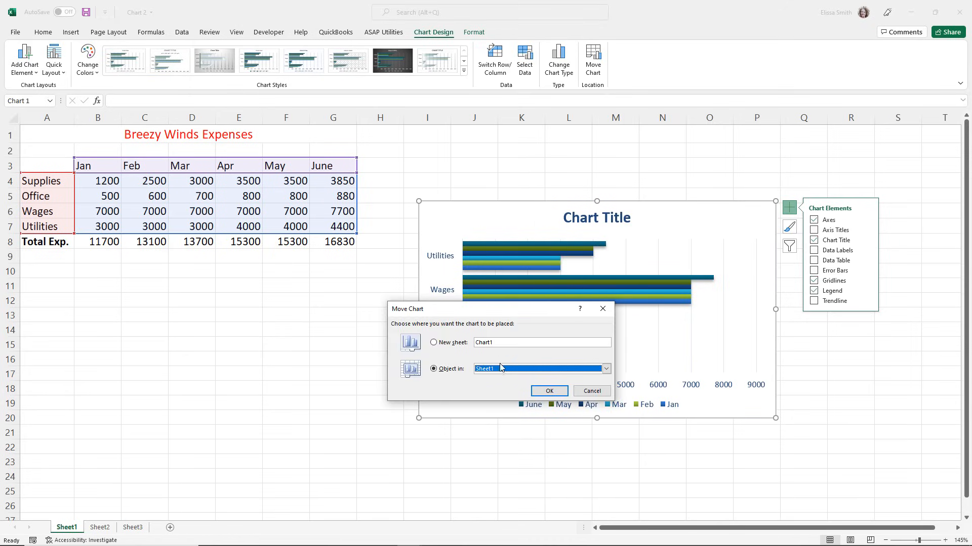
click(435, 343)
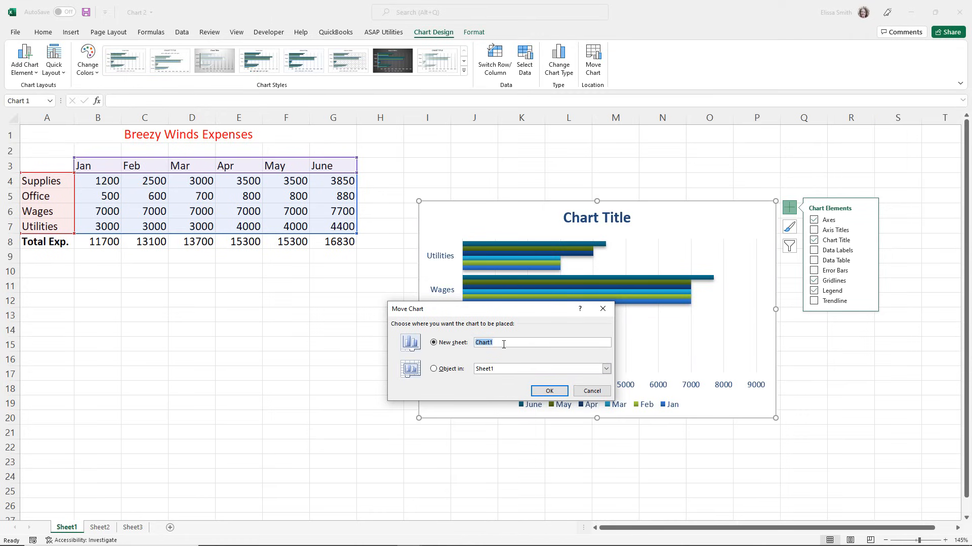
click(542, 392)
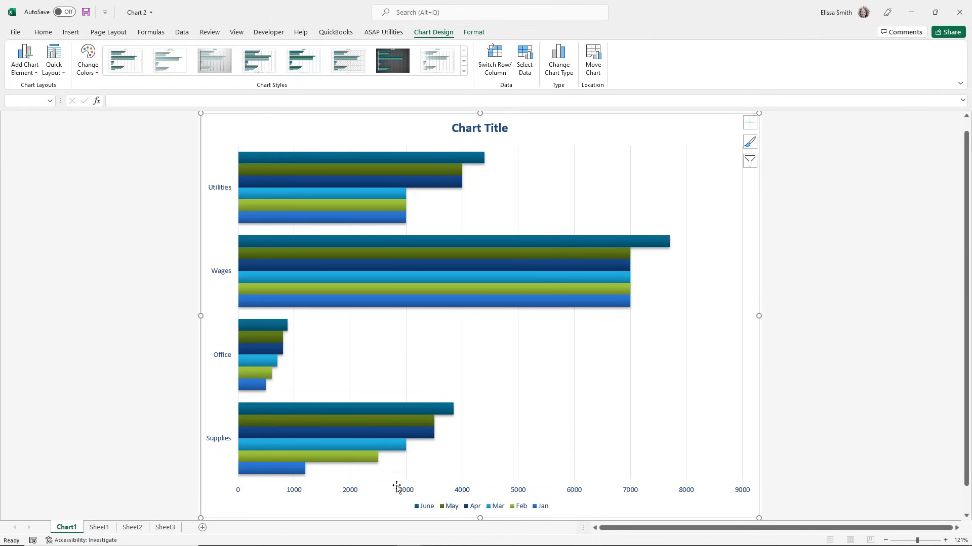
On Sheet1, set the January Wages to 8000 and the February Wages to 9000, and view the Chart1 sheet.
click(99, 528)
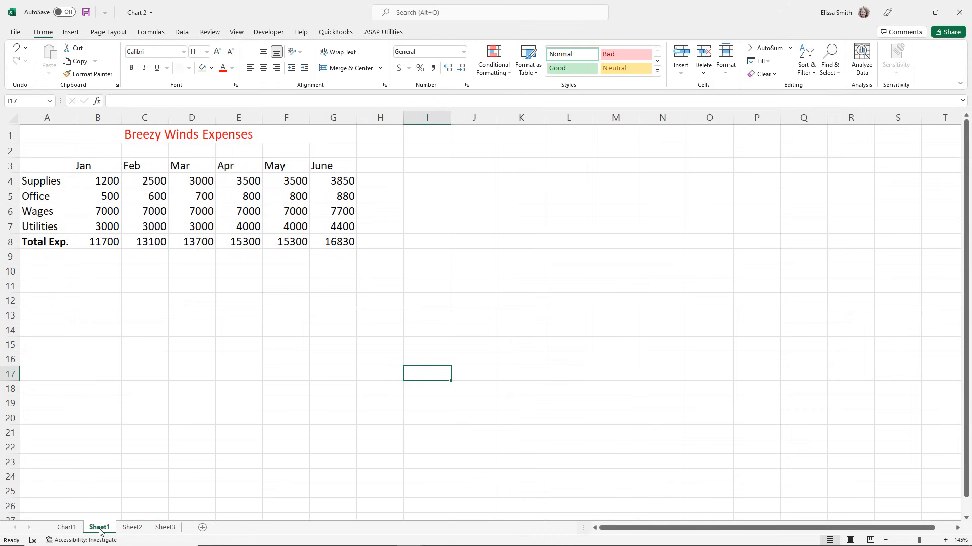
click(101, 210)
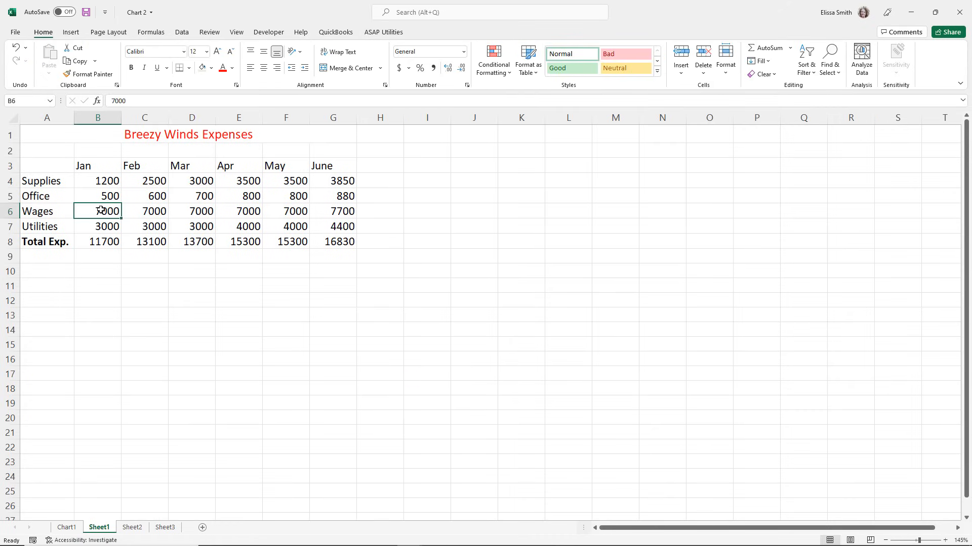
text(80090)
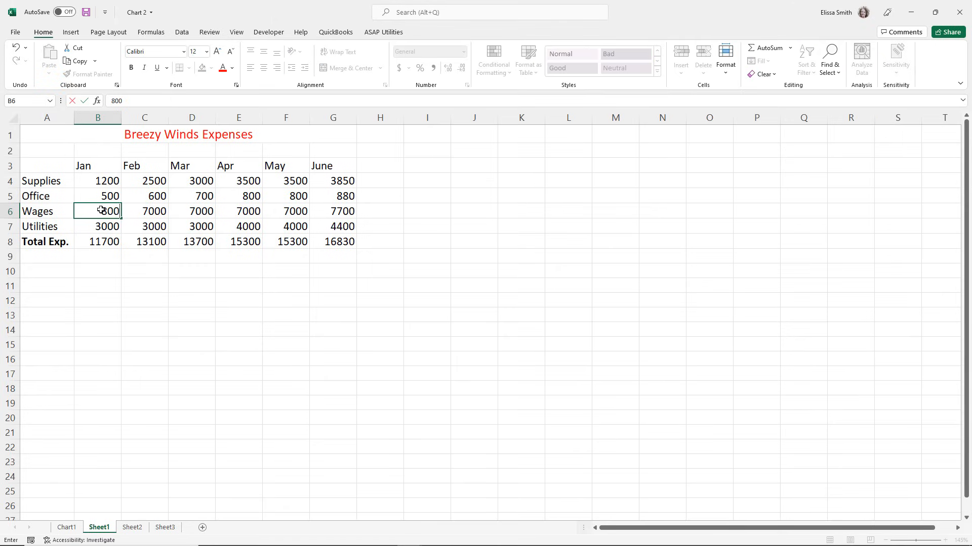
key(BackSpace)
key(BackSpace)
text(0)
click(141, 208)
text(9000)
key(ctrl+Return)
key(Return)
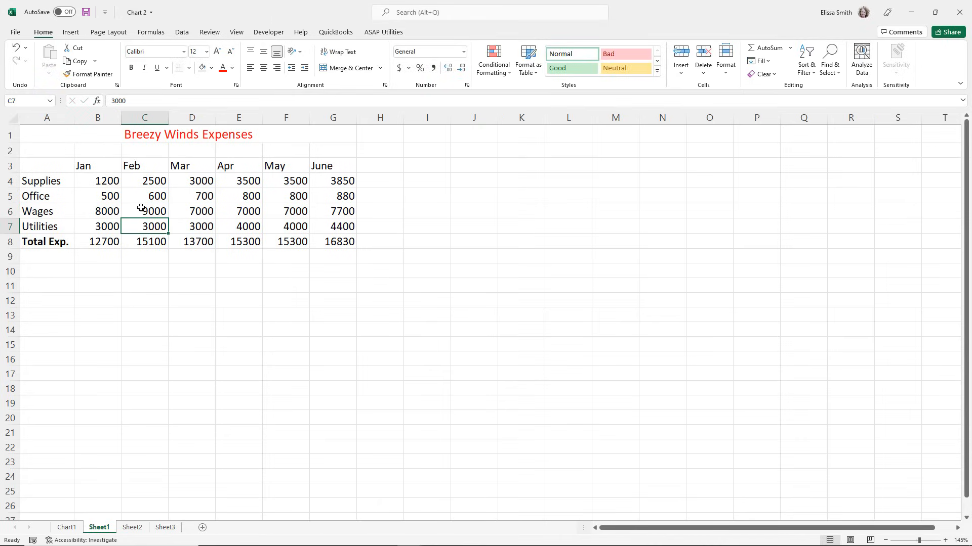
click(66, 527)
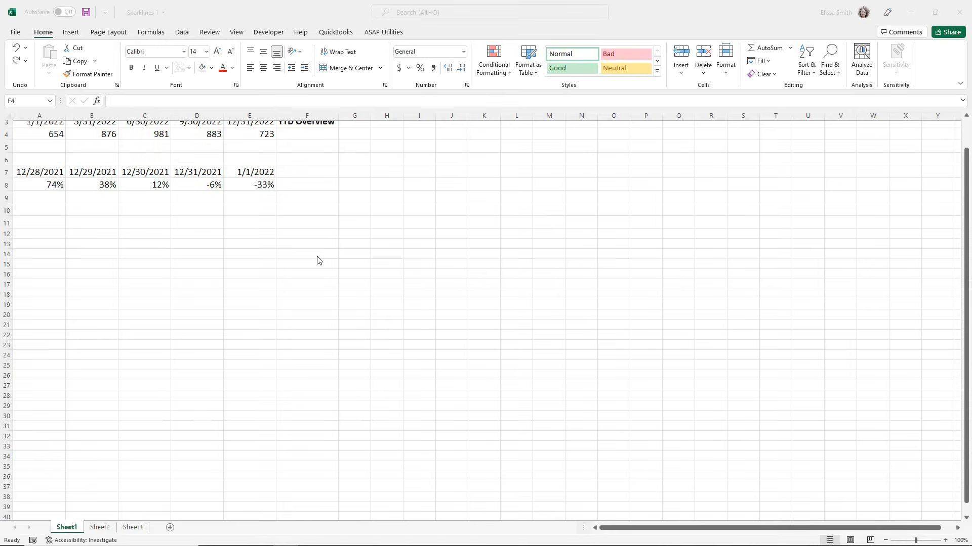
Insert a Line sparkline in cell F4 under YTD Overview from the data range A4:E4.
scroll(319, 261, up, 1)
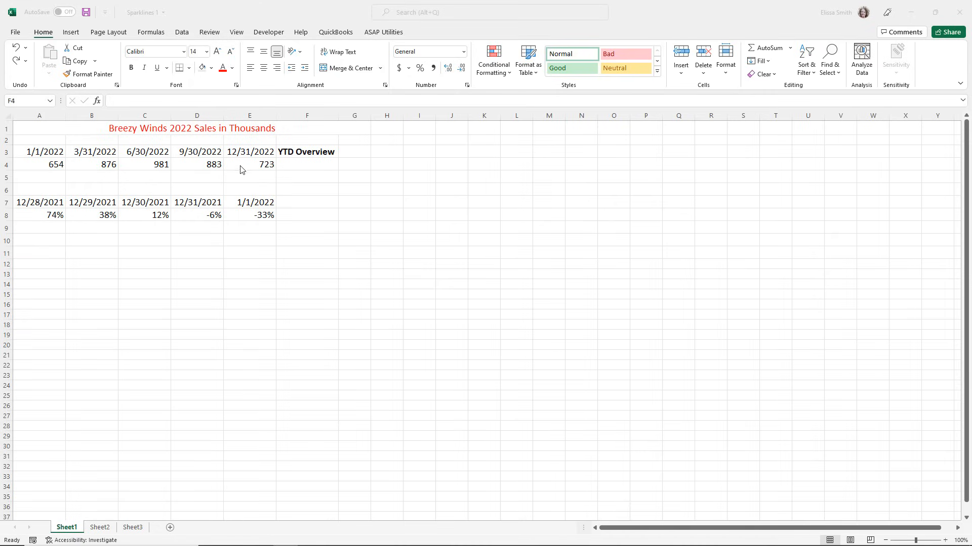
click(283, 166)
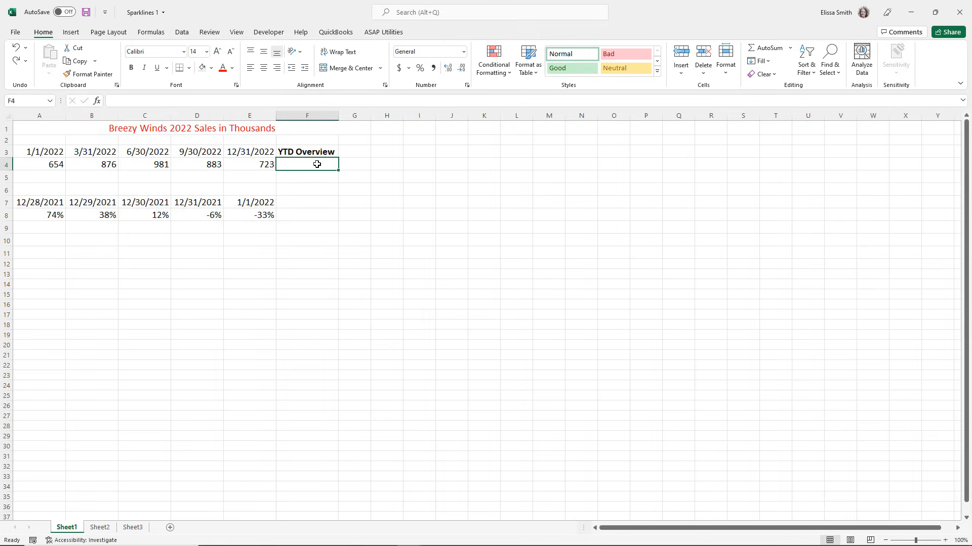
click(76, 36)
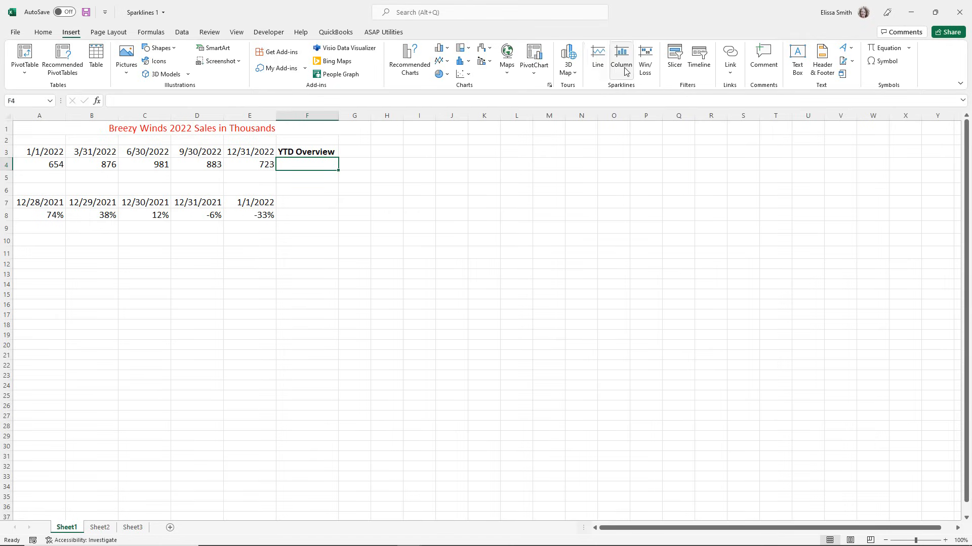
click(595, 68)
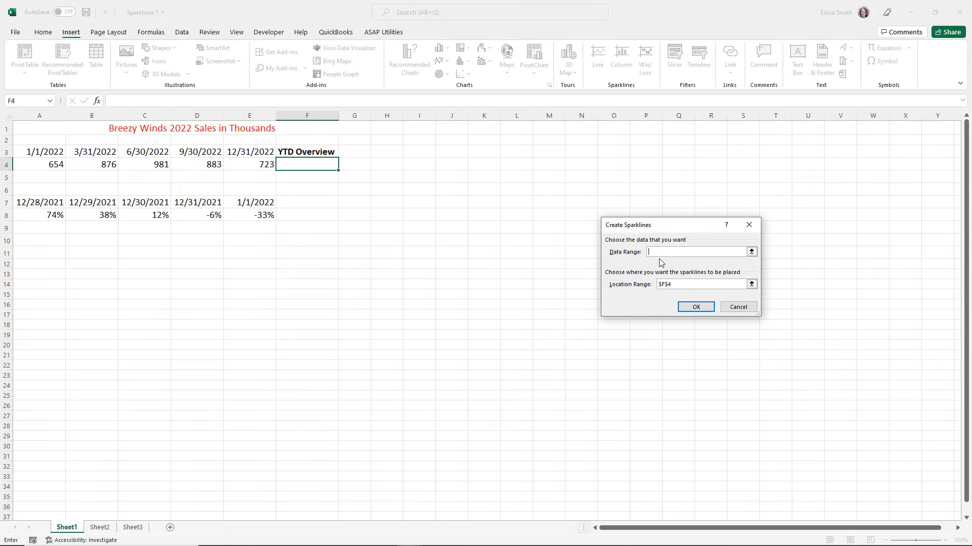
drag(31, 166, 242, 165)
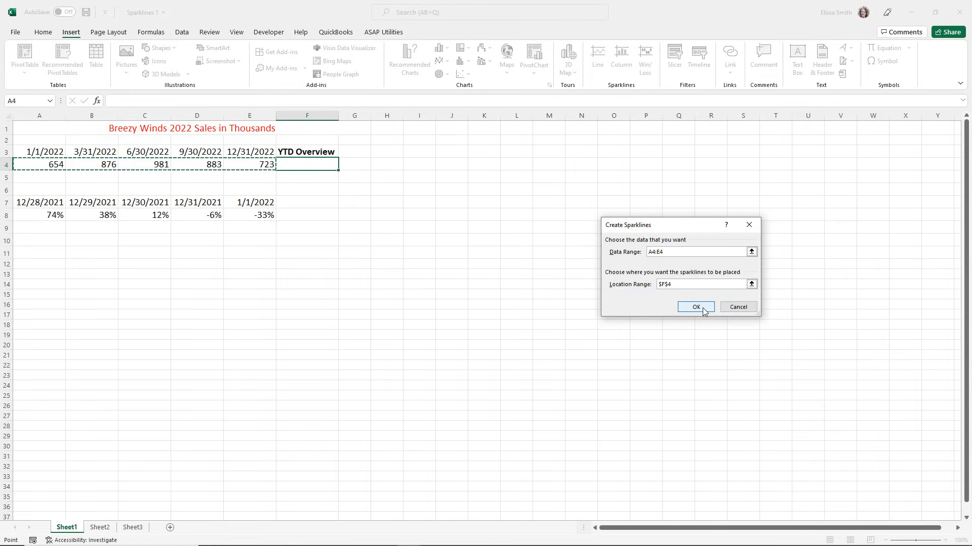
click(697, 307)
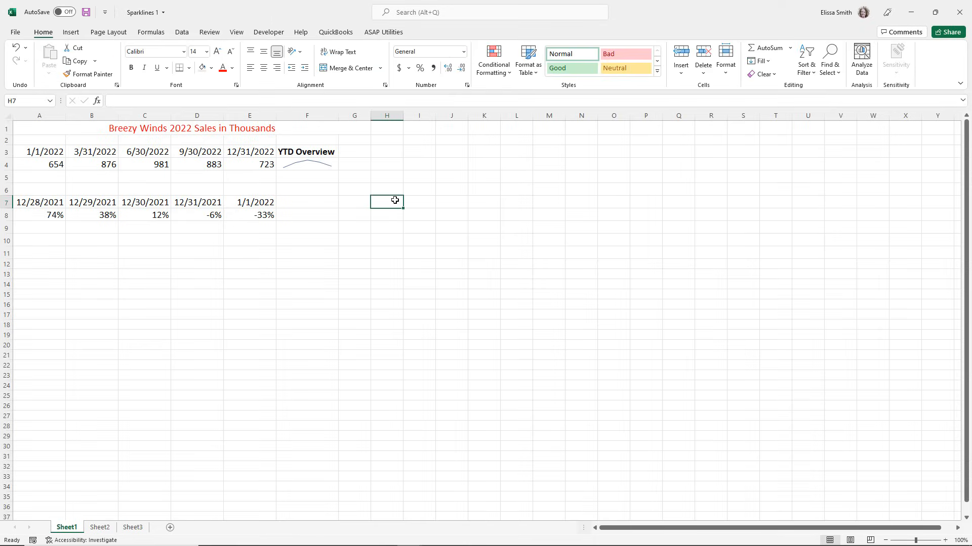
scroll(393, 198, up, 2)
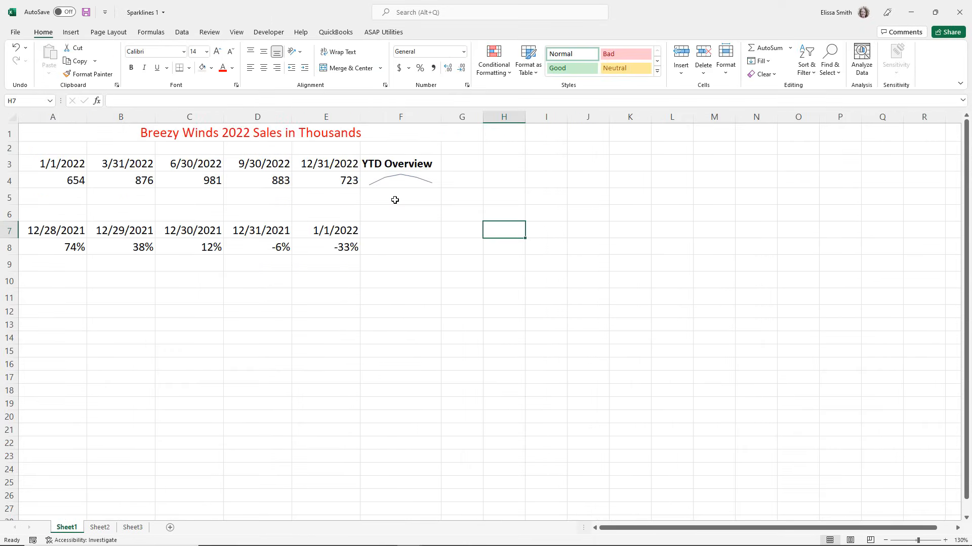
Try the dark blue style on the line sparkline in F4, and apply the light blue style from the full style gallery.
click(429, 186)
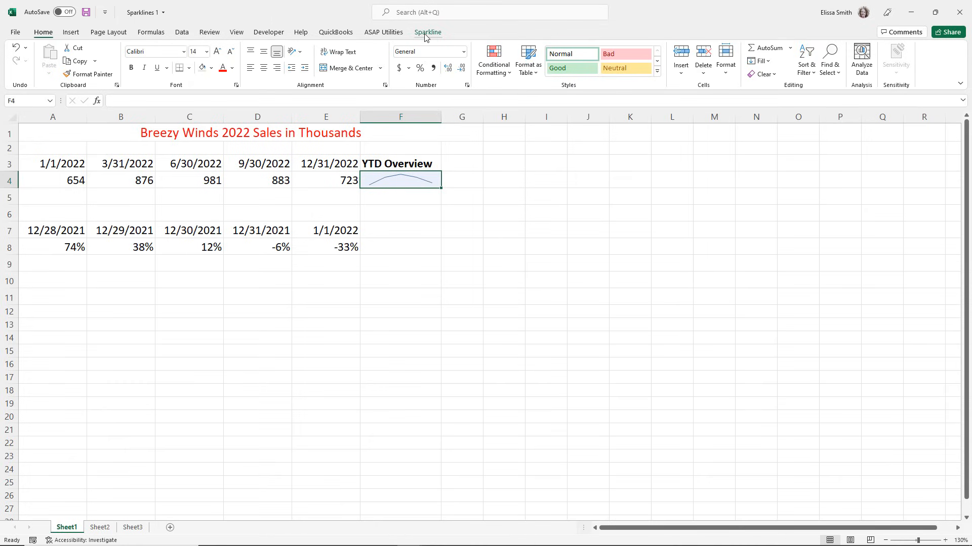
key(ctrl)
key(ctrl)
click(425, 33)
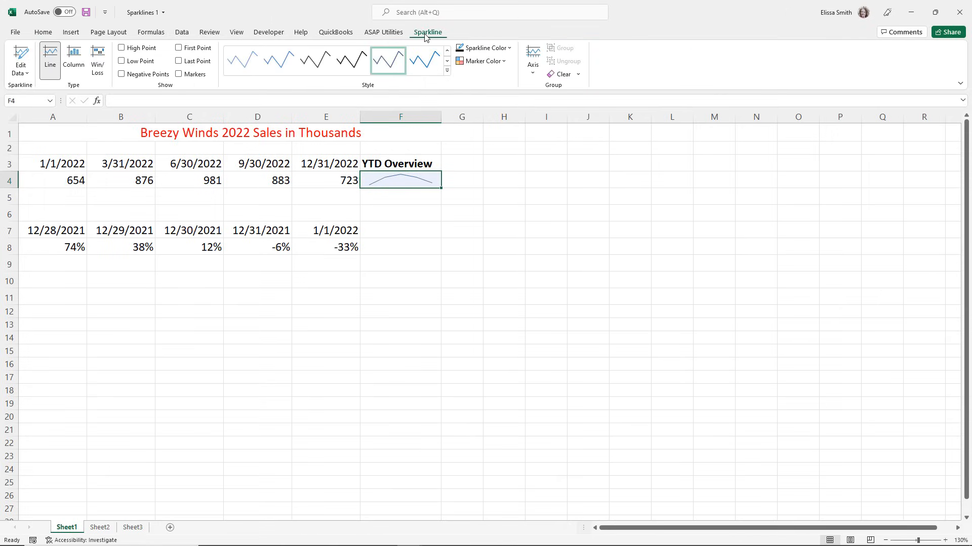
click(427, 66)
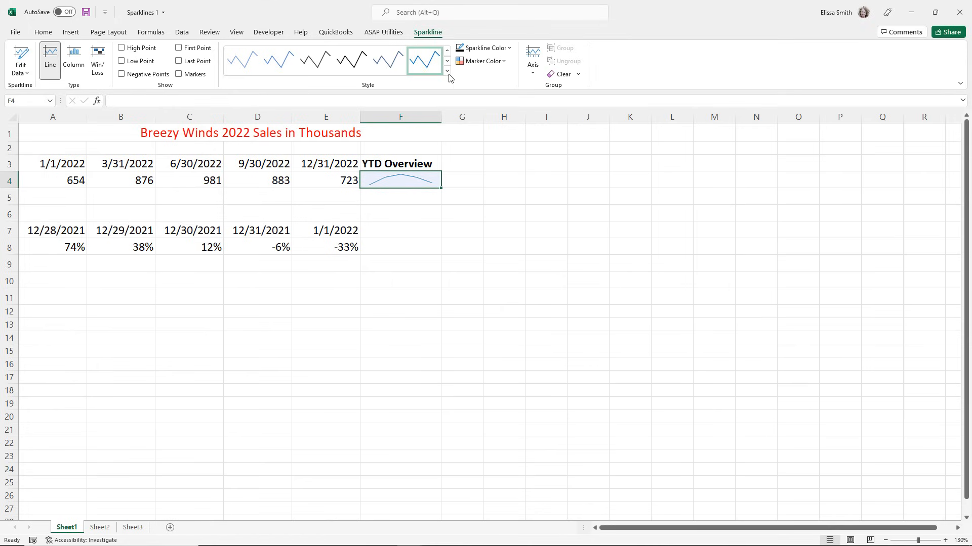
click(448, 71)
click(395, 159)
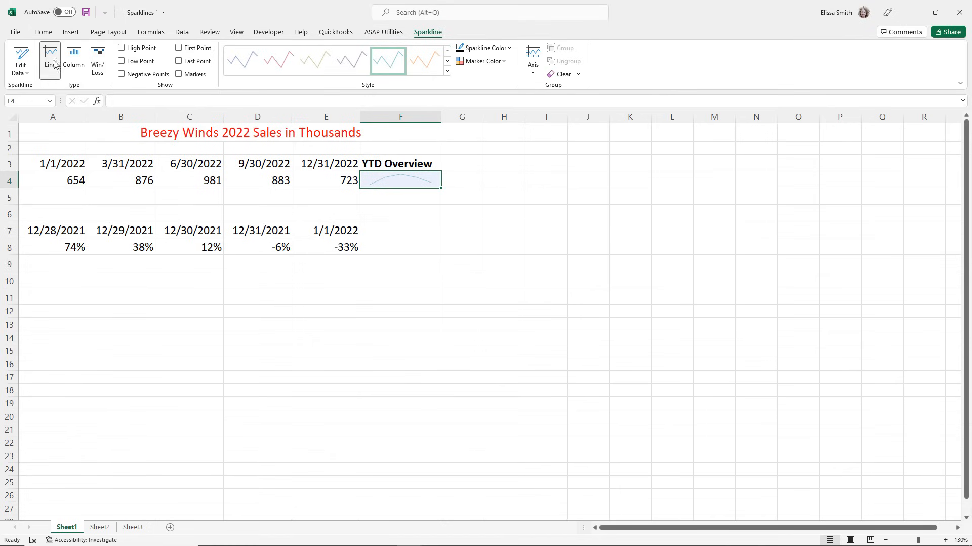
Convert the F4 sparkline to the Column type and highlight its High Point and Low Point.
click(85, 68)
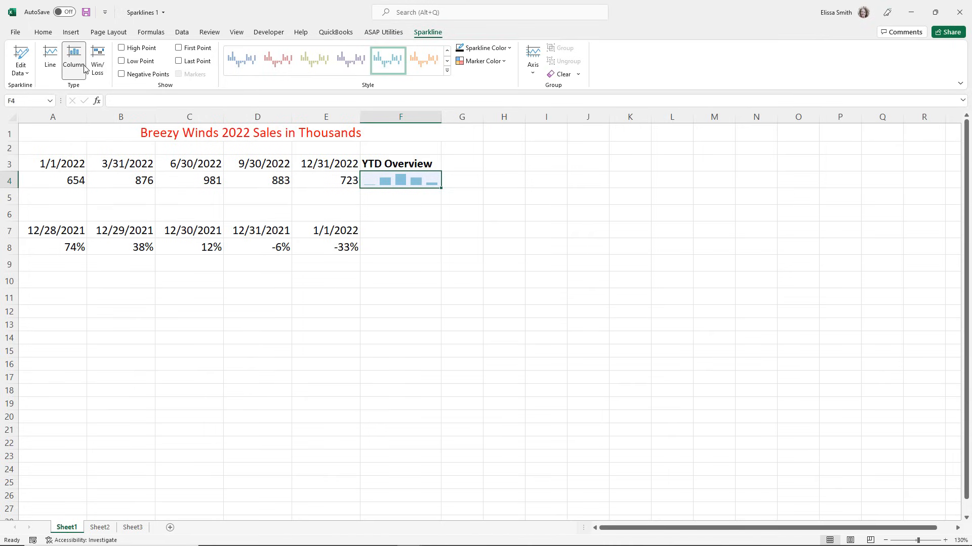
click(121, 49)
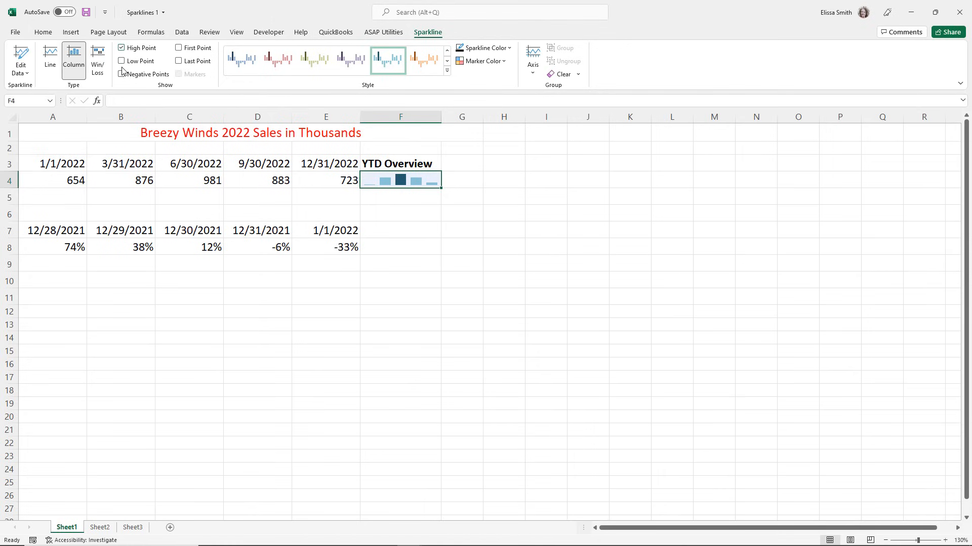
click(122, 61)
Set the F4 column sparkline's color to medium blue and its High Point marker color to standard red.
click(470, 49)
click(485, 101)
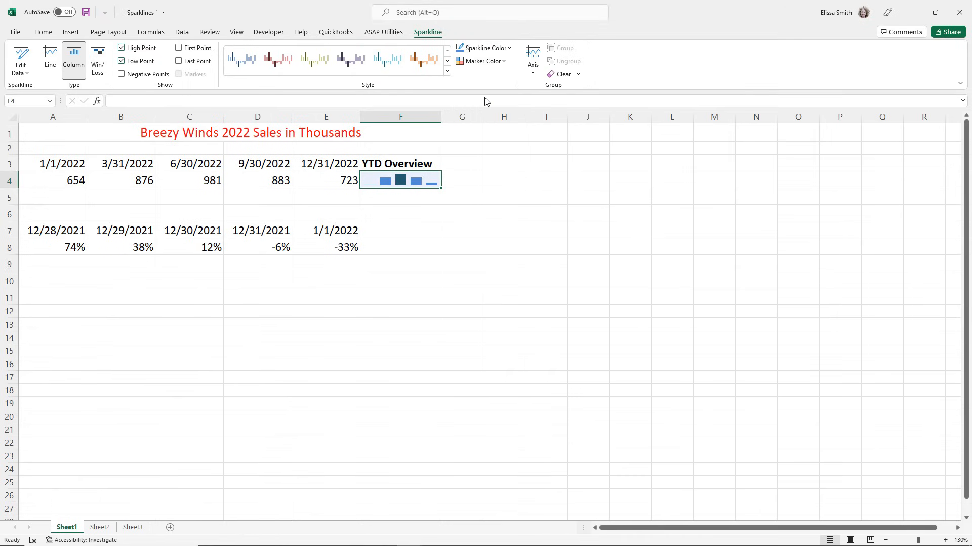
click(486, 61)
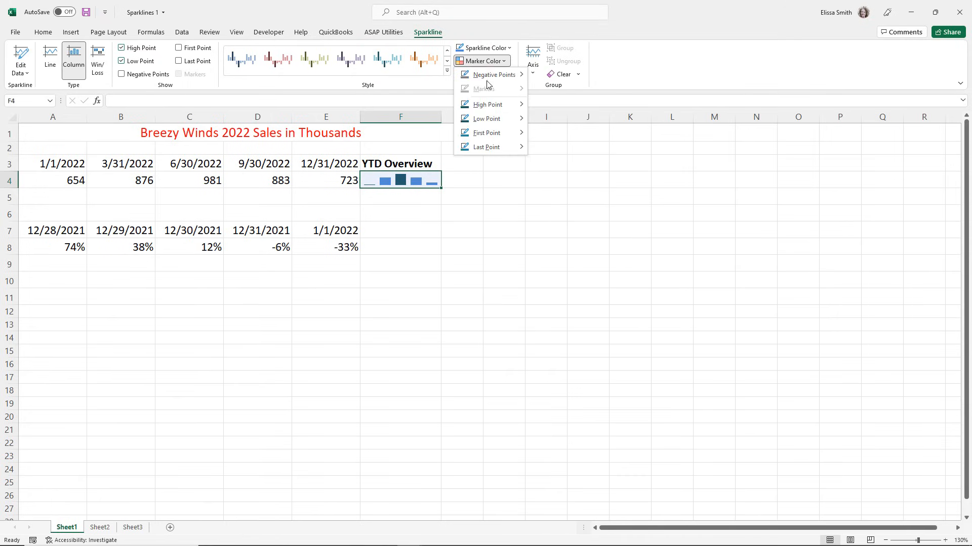
mouse_move(489, 105)
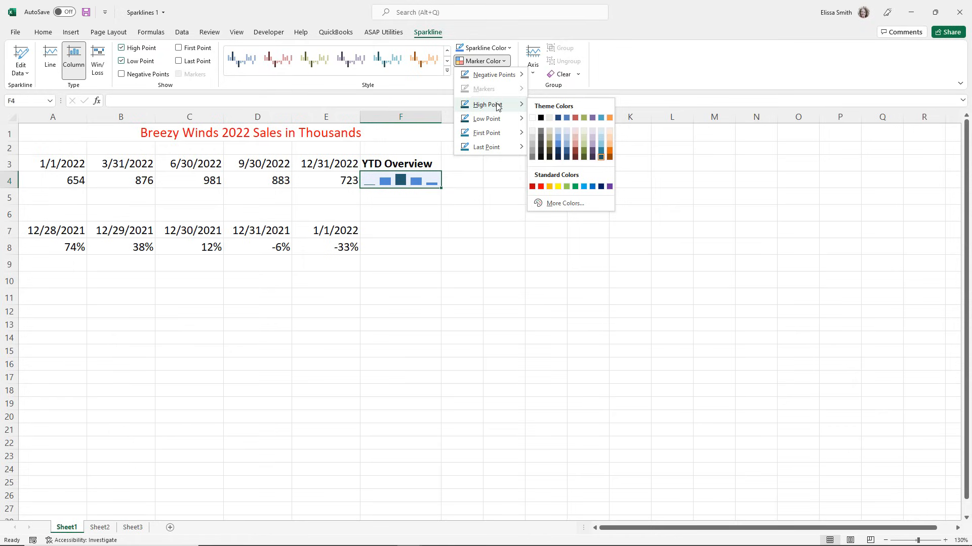
click(541, 186)
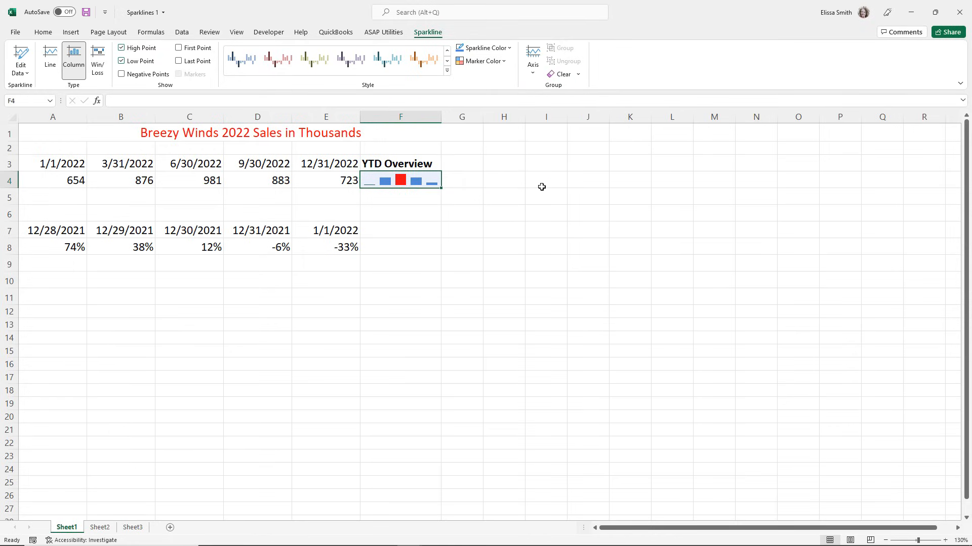
click(383, 285)
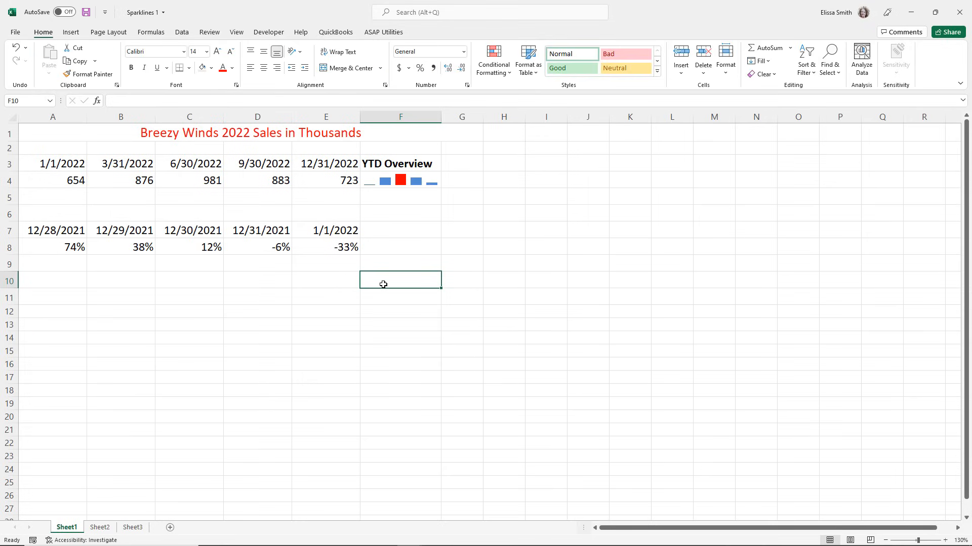
Try Clear Contents on cell F4, and remove its sparkline with Clear Selected Sparklines.
click(383, 183)
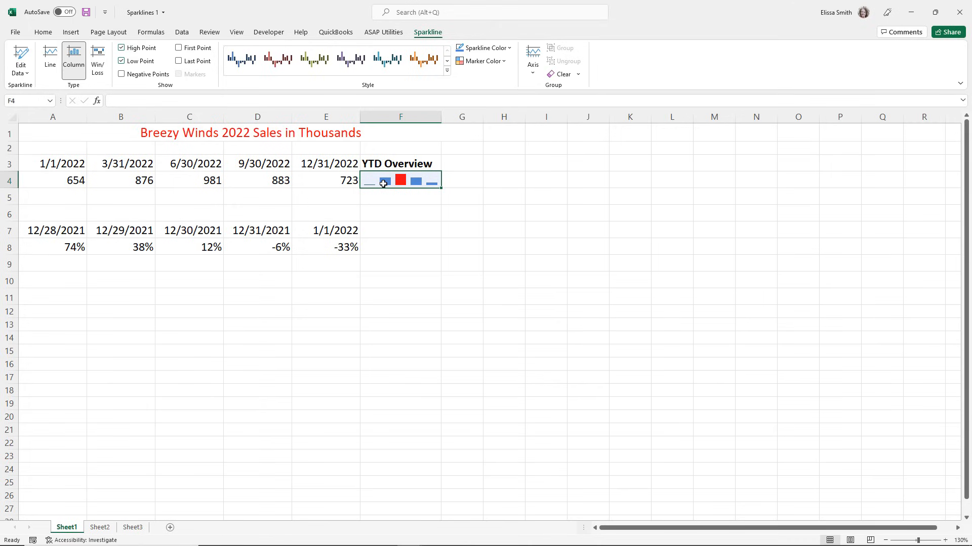
right_click(383, 183)
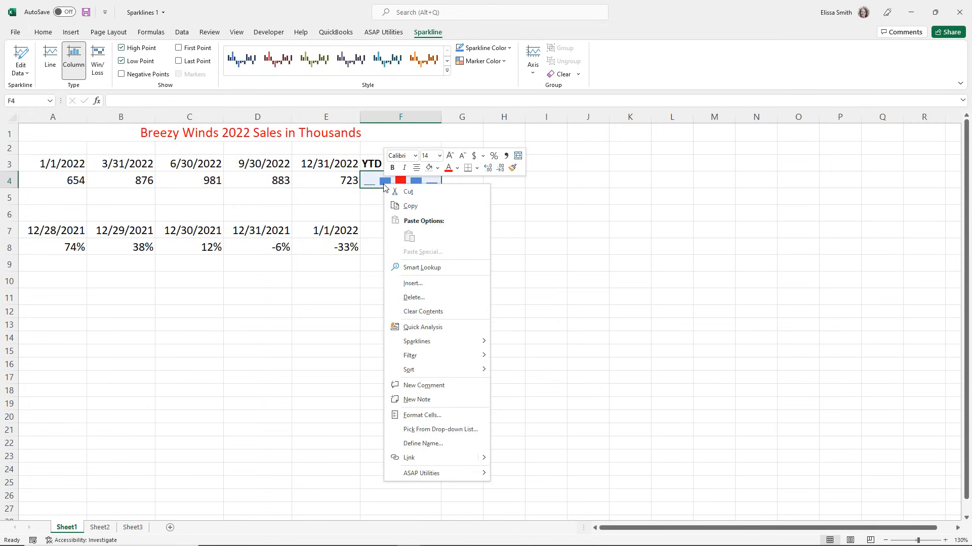
click(443, 314)
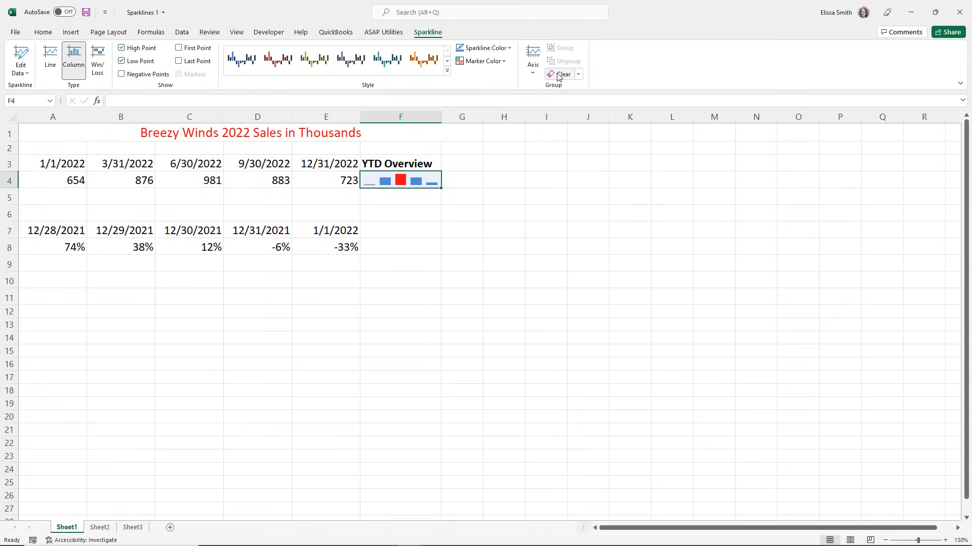
click(579, 74)
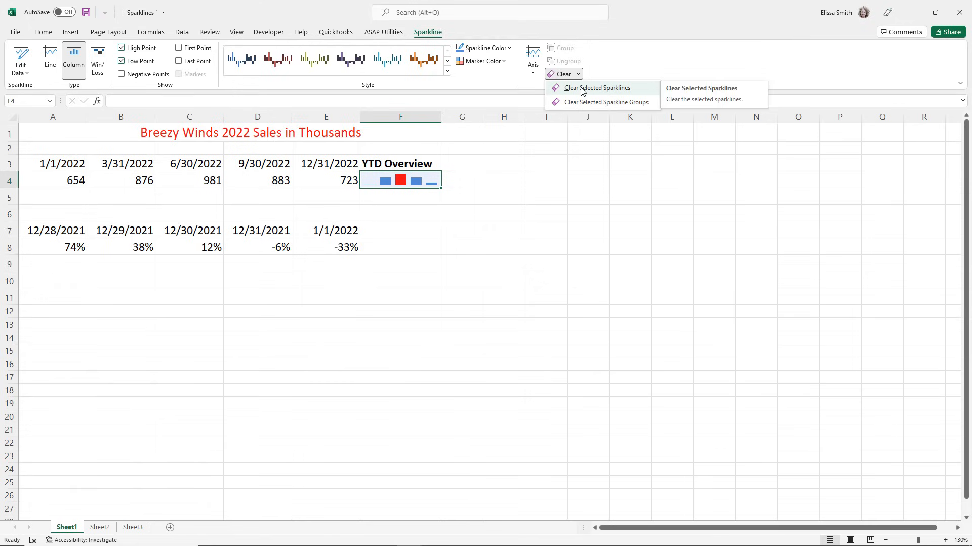
click(581, 89)
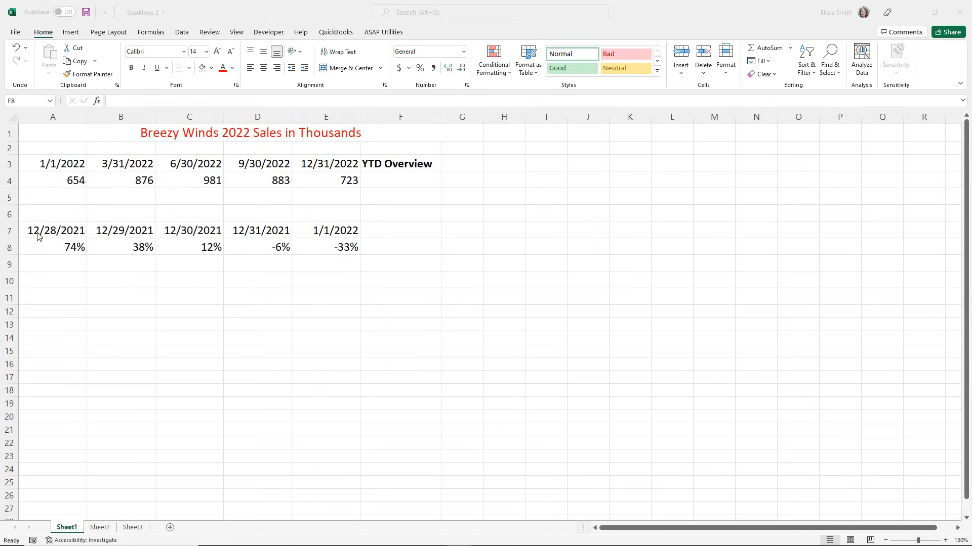
In the Sparklines 2 workbook, insert a Win/Loss sparkline in cell F8 from the data range A8:E8.
click(51, 249)
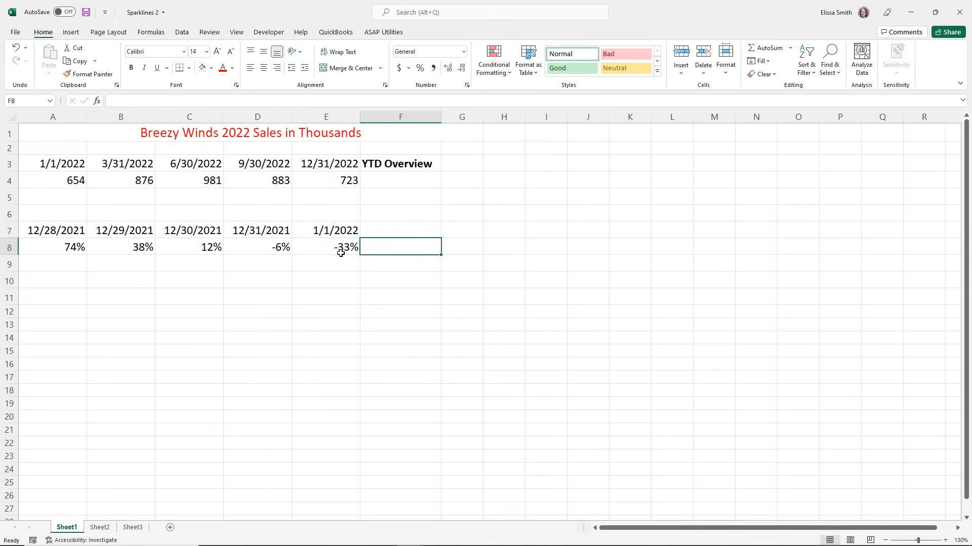
click(414, 248)
click(71, 33)
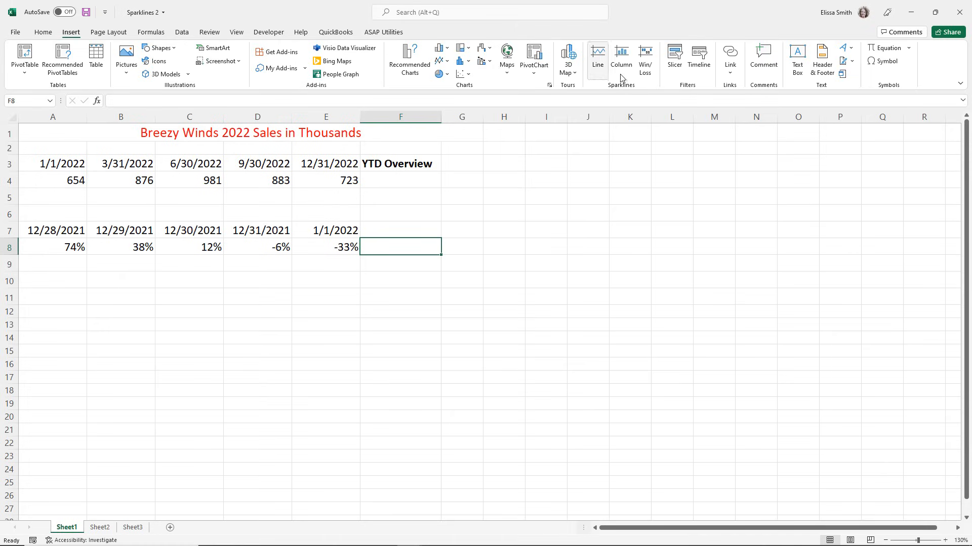
click(646, 69)
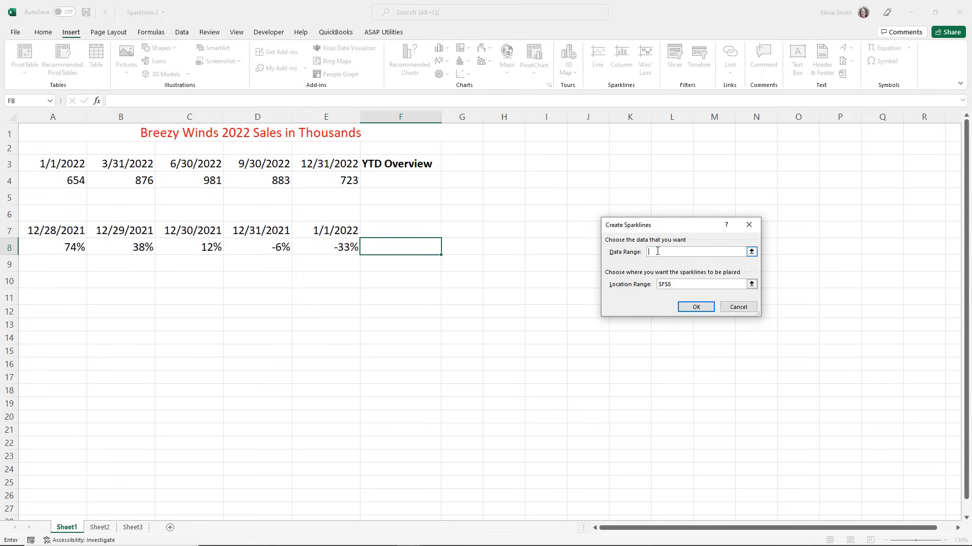
drag(32, 247, 321, 254)
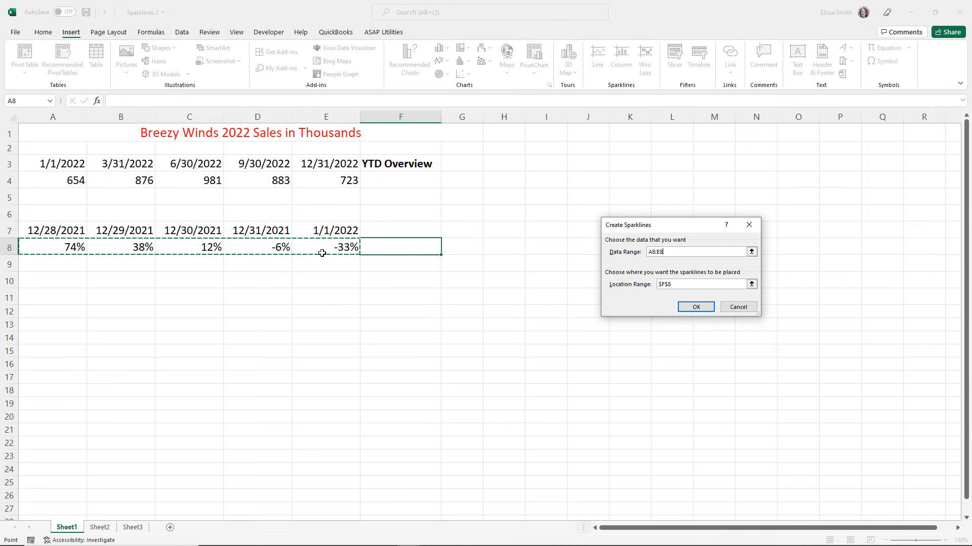
click(707, 310)
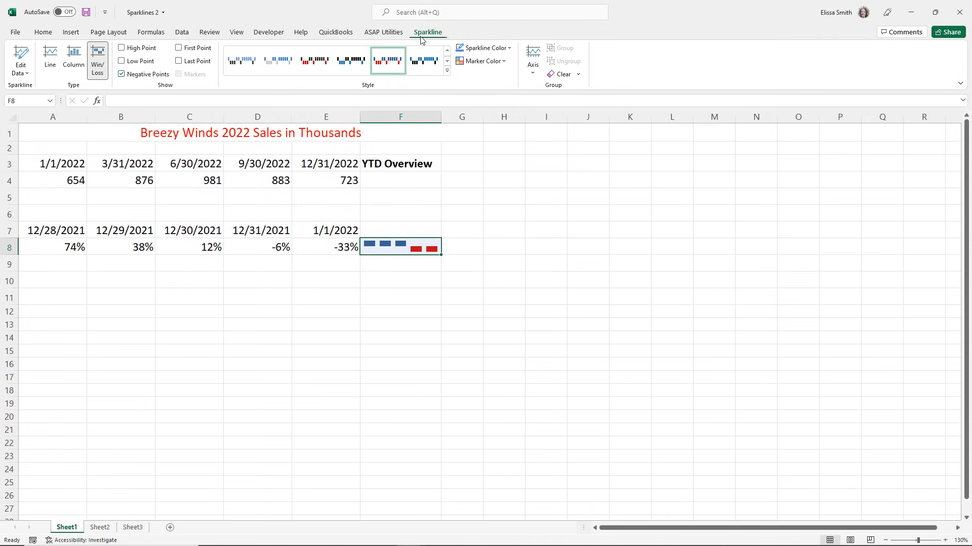
Apply the first style to the F8 sparkline, and try the Column type before returning it to Win/Loss.
click(237, 67)
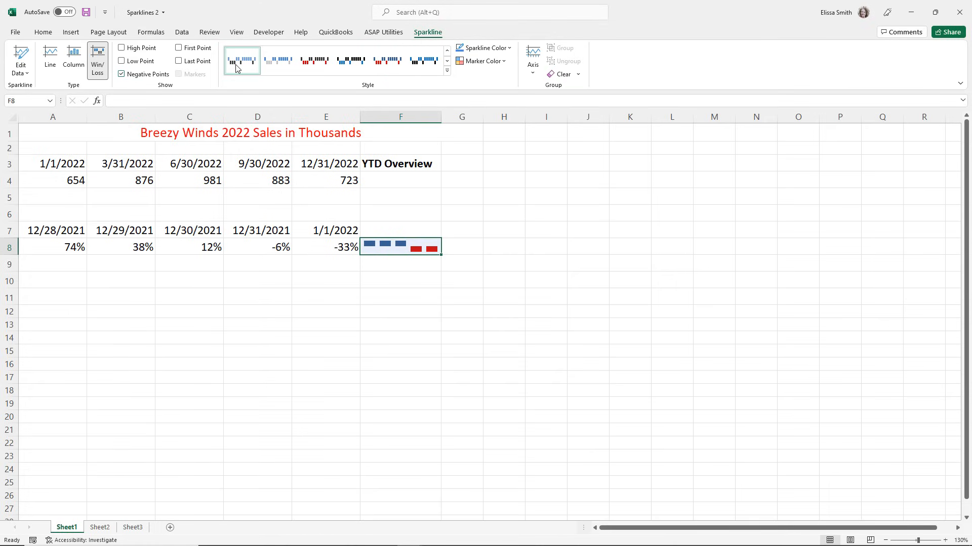
click(121, 61)
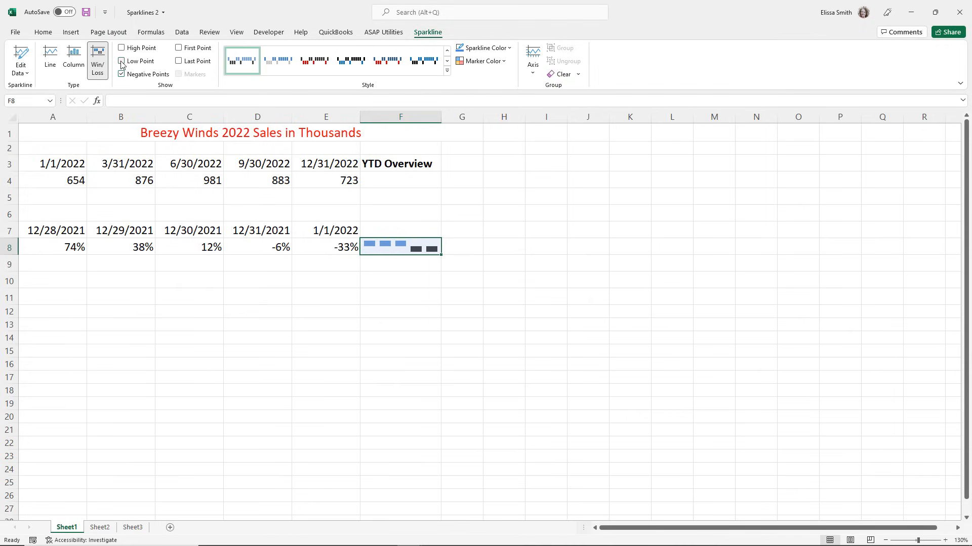
click(76, 57)
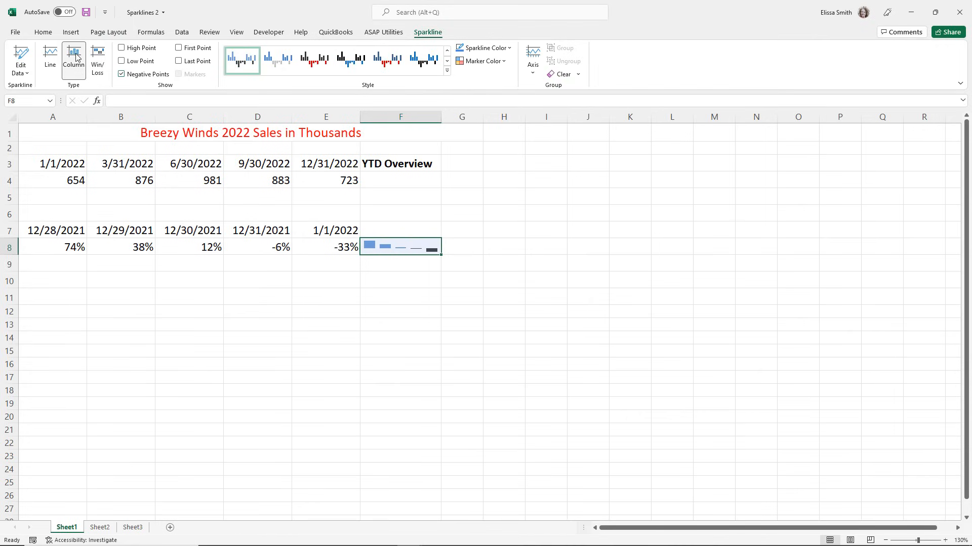
click(97, 59)
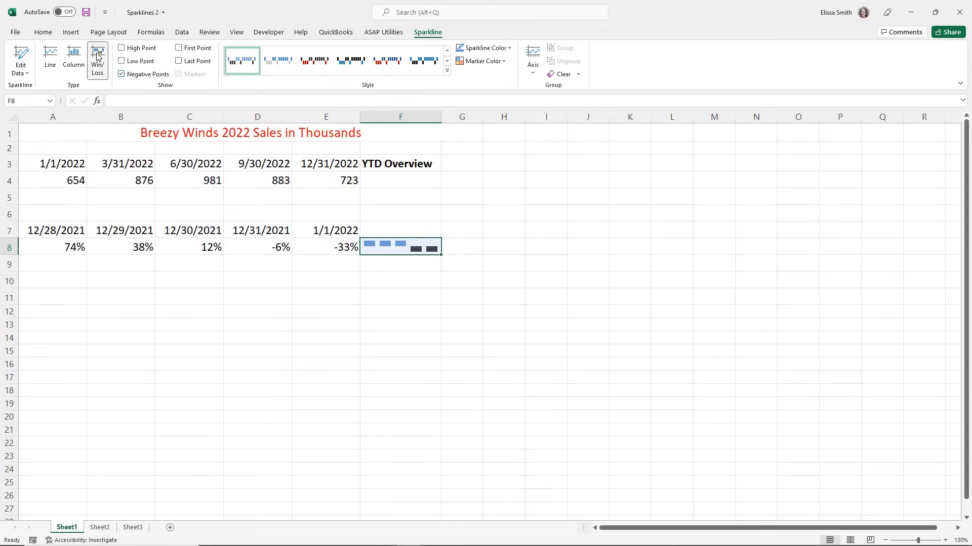
Set the Low Point marker color of the F8 Win/Loss sparkline to standard red.
click(479, 63)
mouse_move(478, 122)
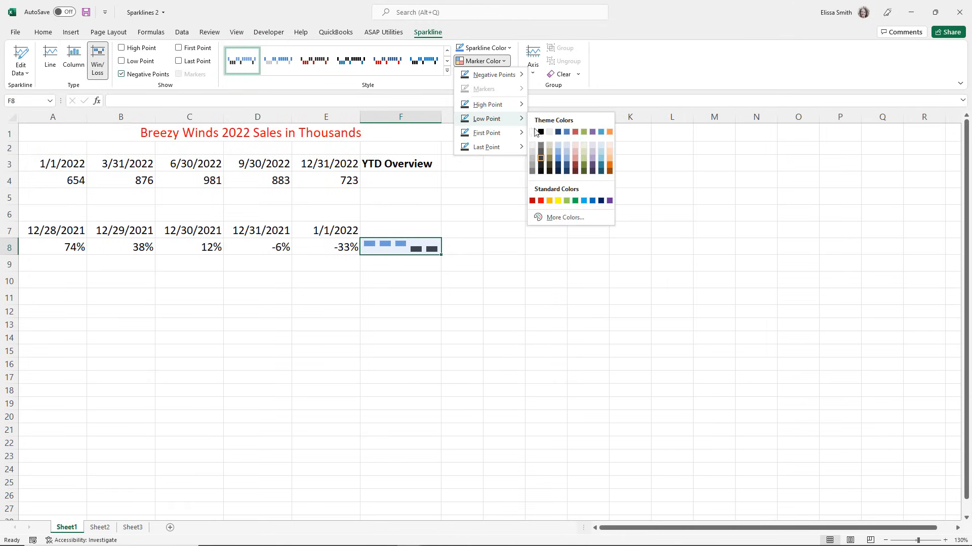
click(541, 201)
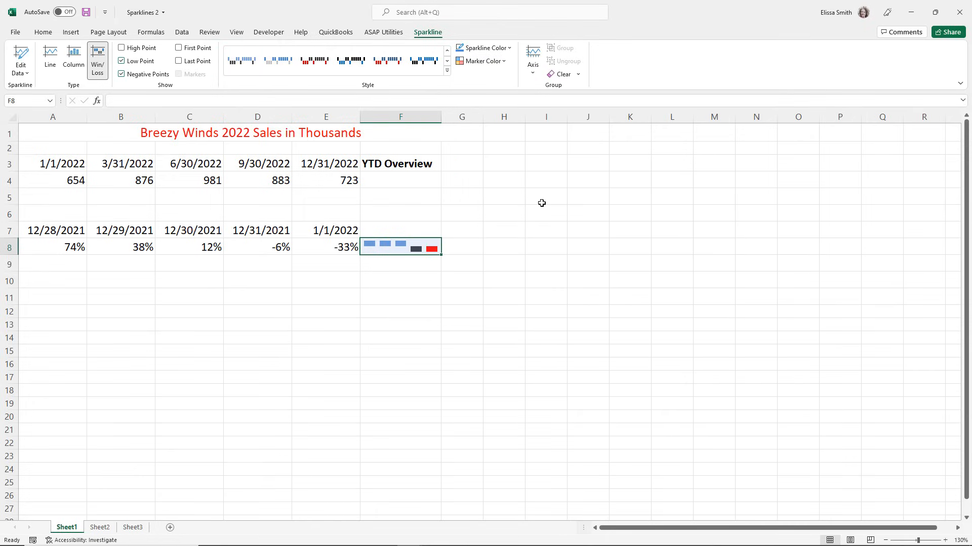
click(466, 61)
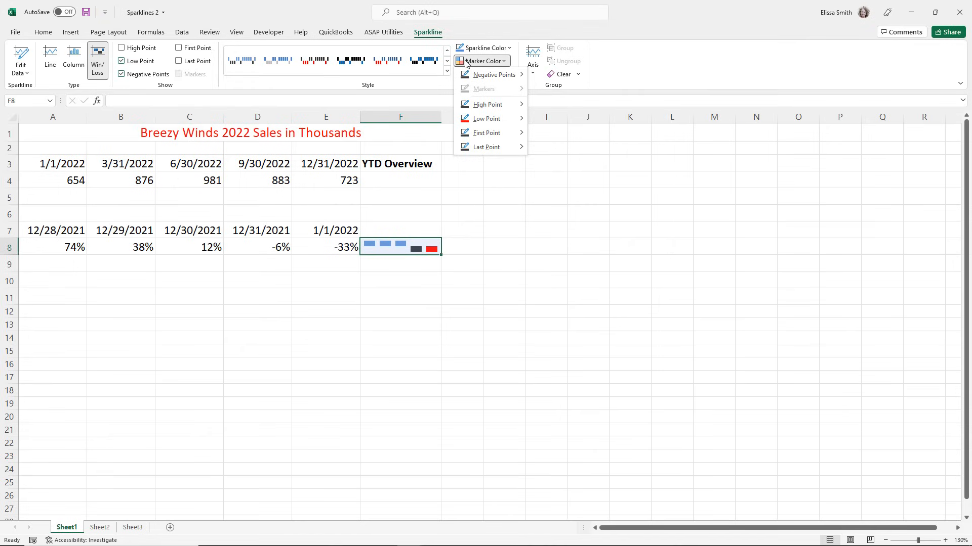
click(553, 283)
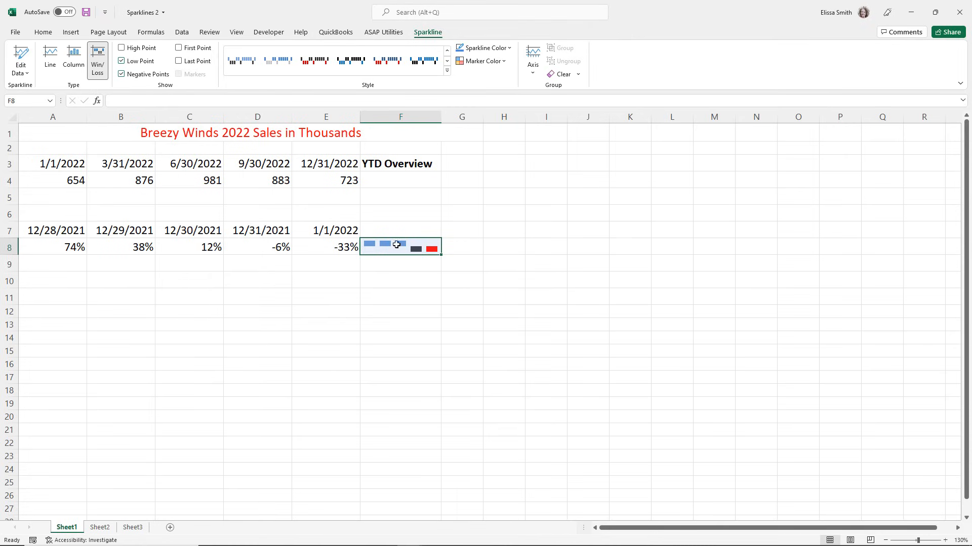
Clear the Win/Loss sparkline from cell F8.
click(560, 74)
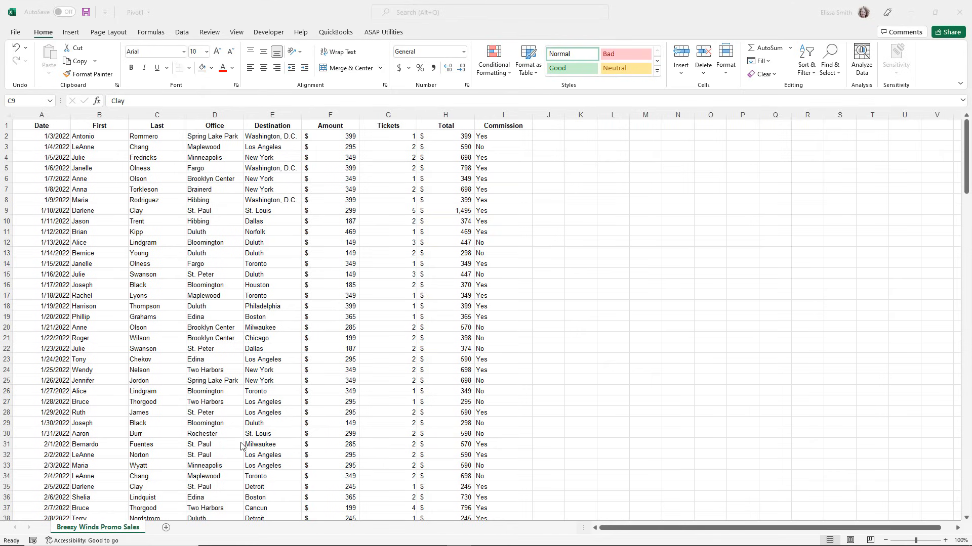
In the Pivot1 workbook, review the header row and the Date and Office columns of the promo sales data.
click(237, 258)
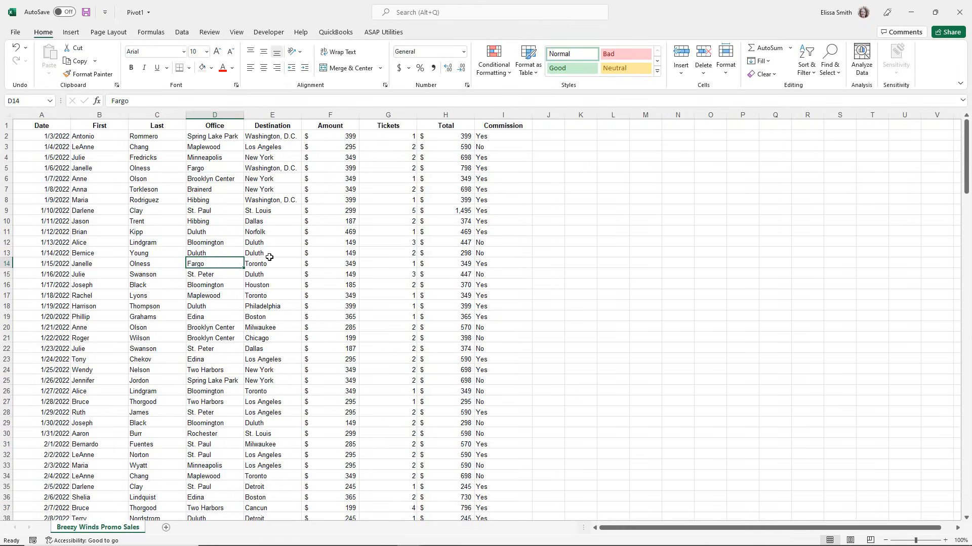
click(6, 126)
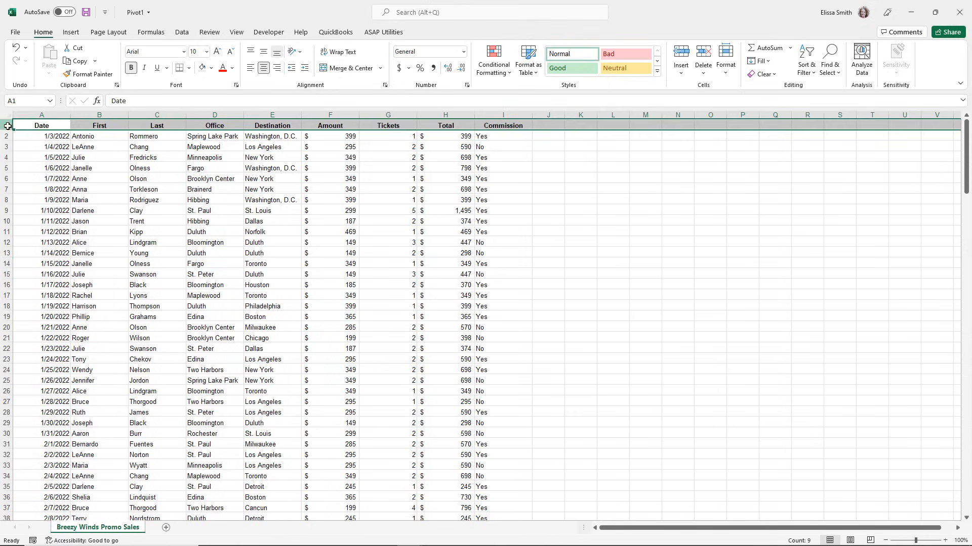
click(43, 114)
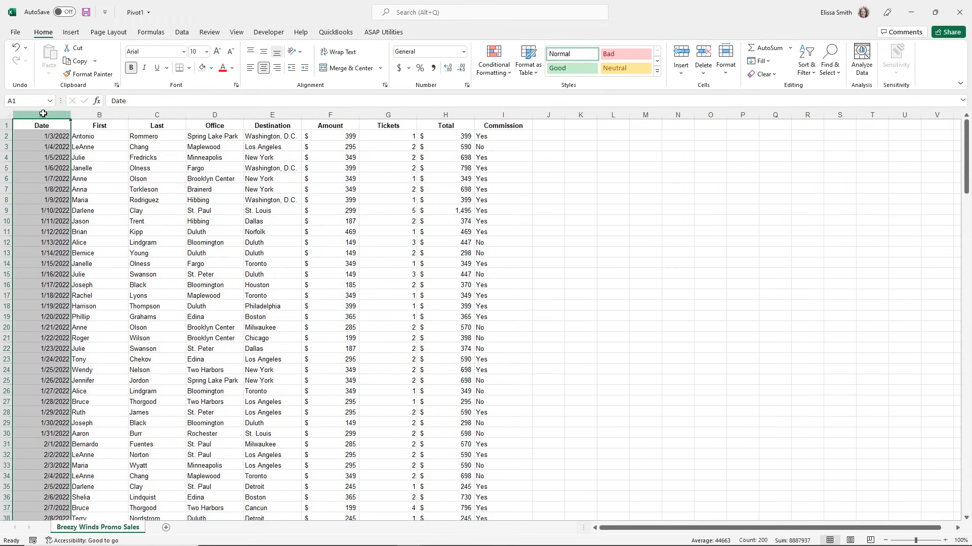
click(207, 115)
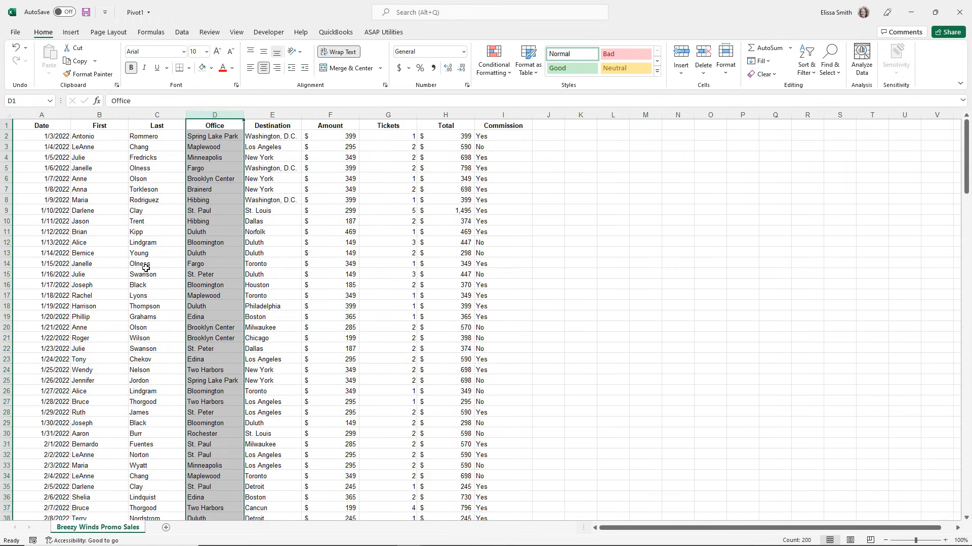
click(141, 295)
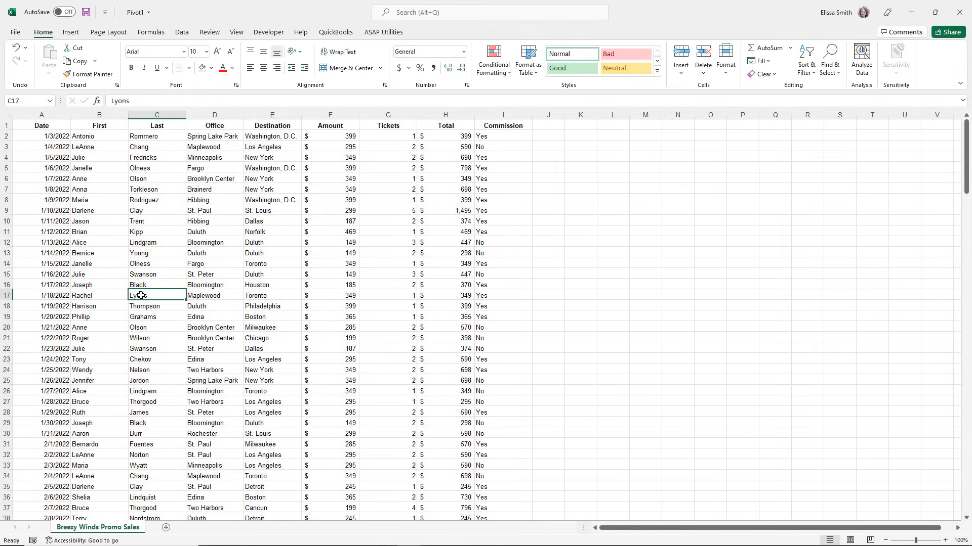
Try clearing the contents of row 20 to leave a blank row in the data, and undo it.
click(2, 327)
key(Delete)
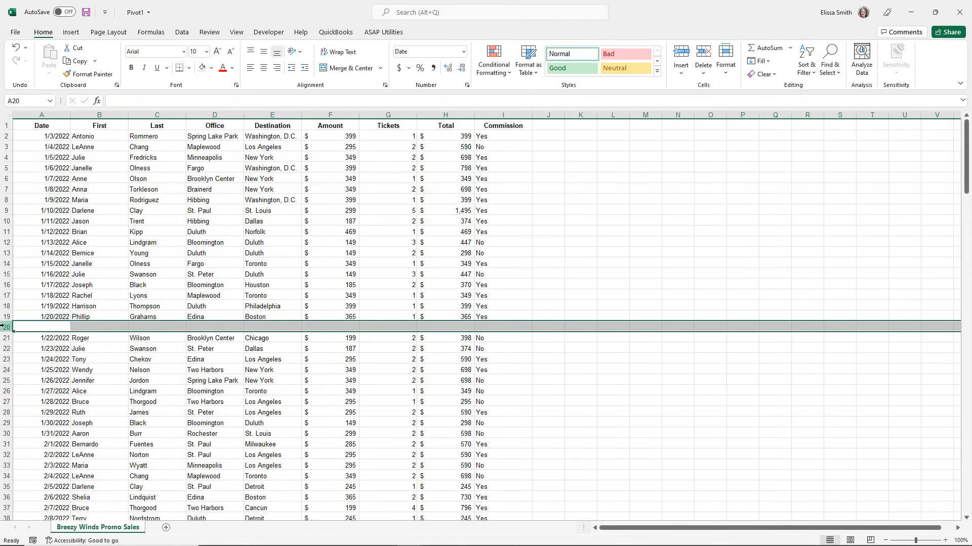
key(ctrl+z)
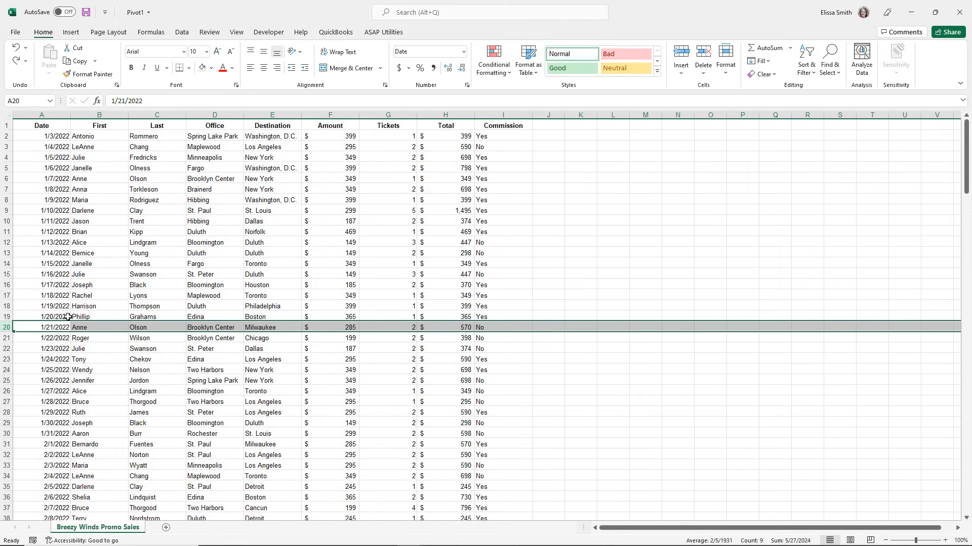
Check the header row, a cell inside the data, and empty cell N7 outside it.
click(7, 125)
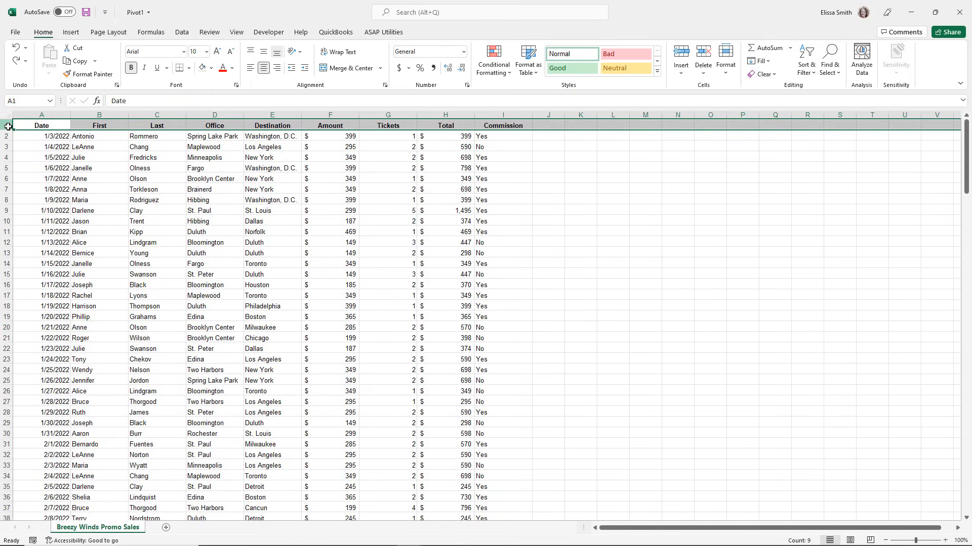
click(150, 199)
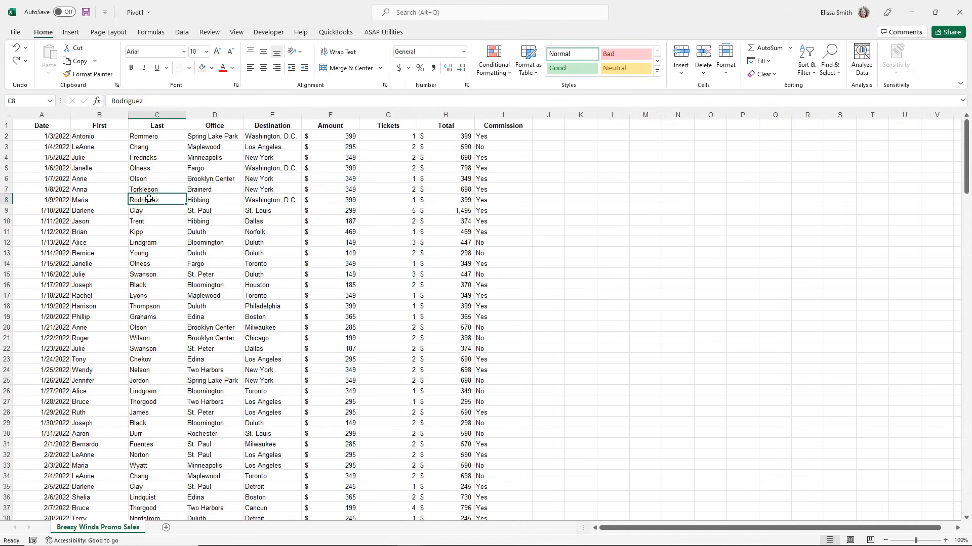
click(663, 189)
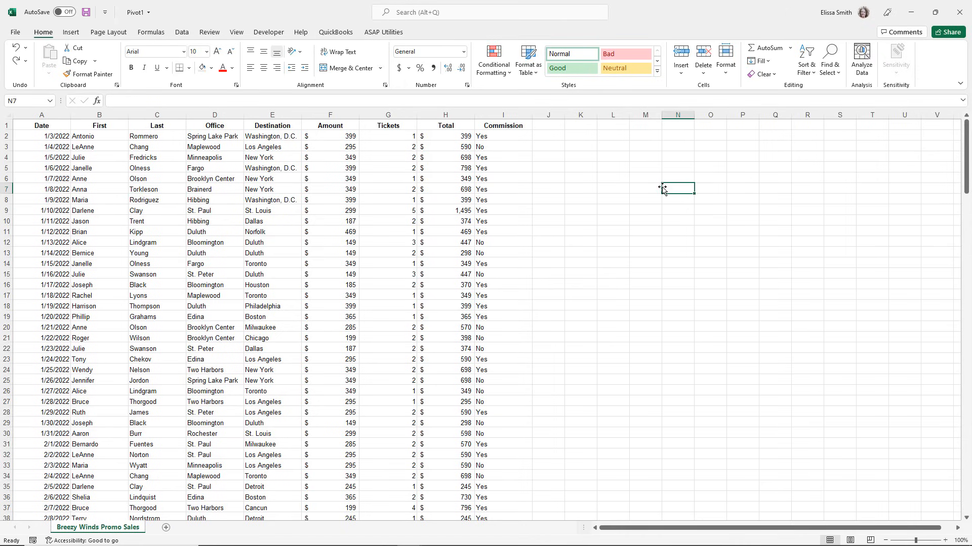
From a cell inside the data, preview the recommended PivotTables and insert "Sum of Amount by Office (+) and Commission".
click(182, 249)
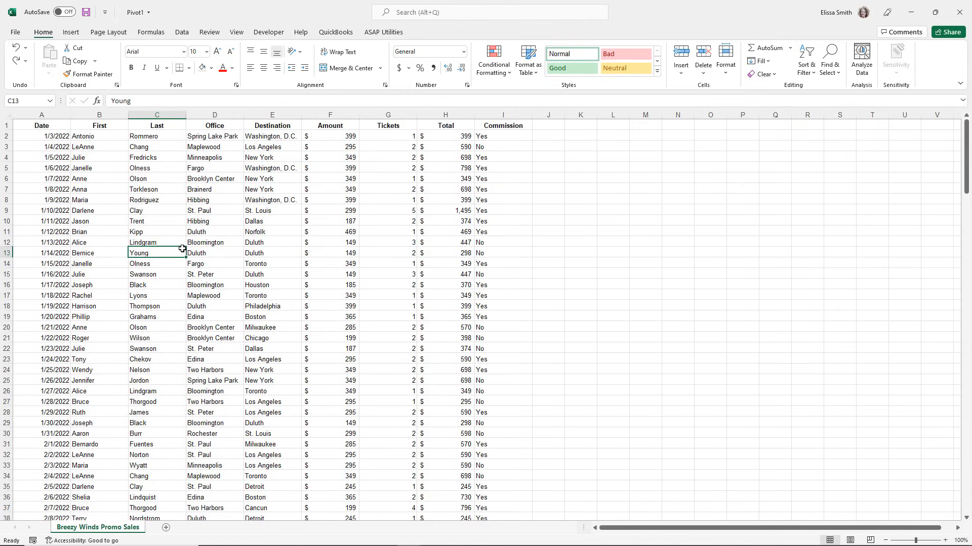
click(77, 33)
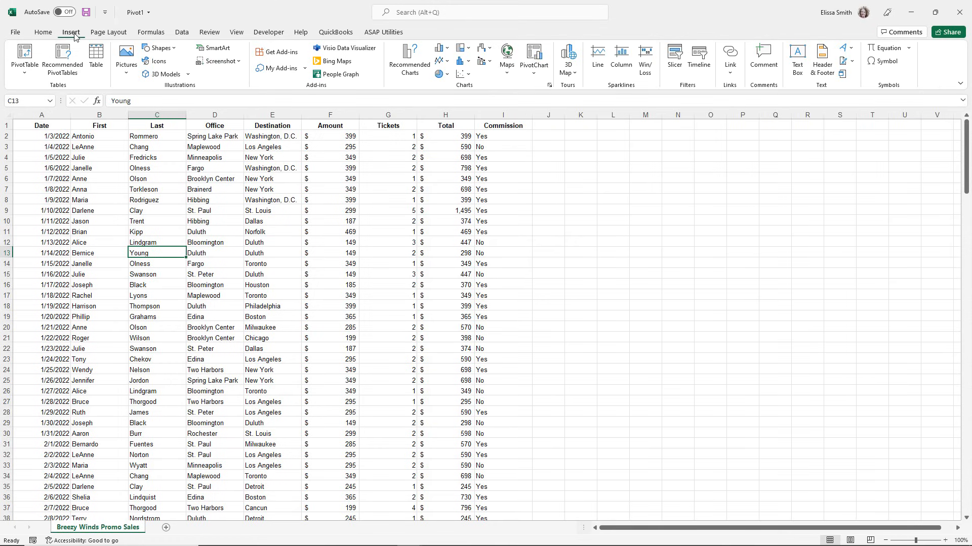
click(62, 59)
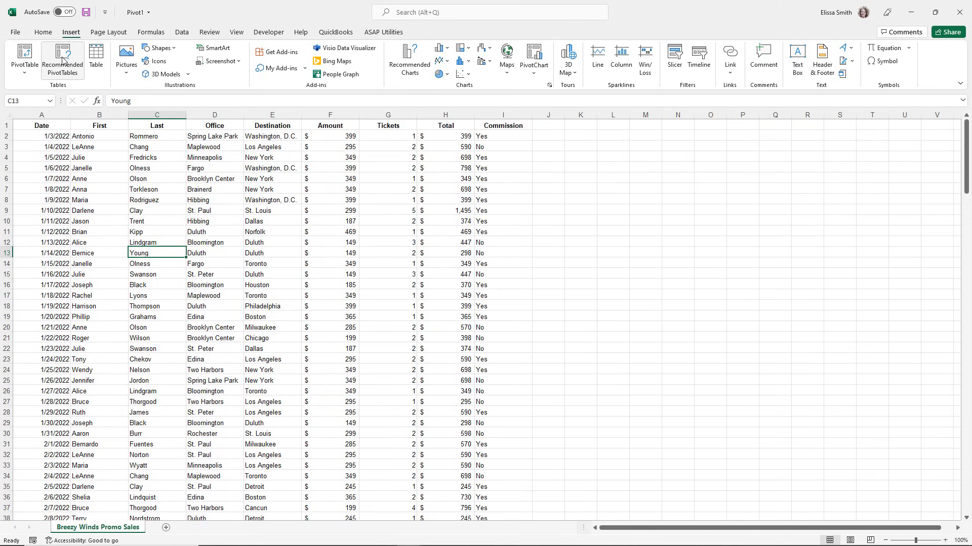
click(63, 58)
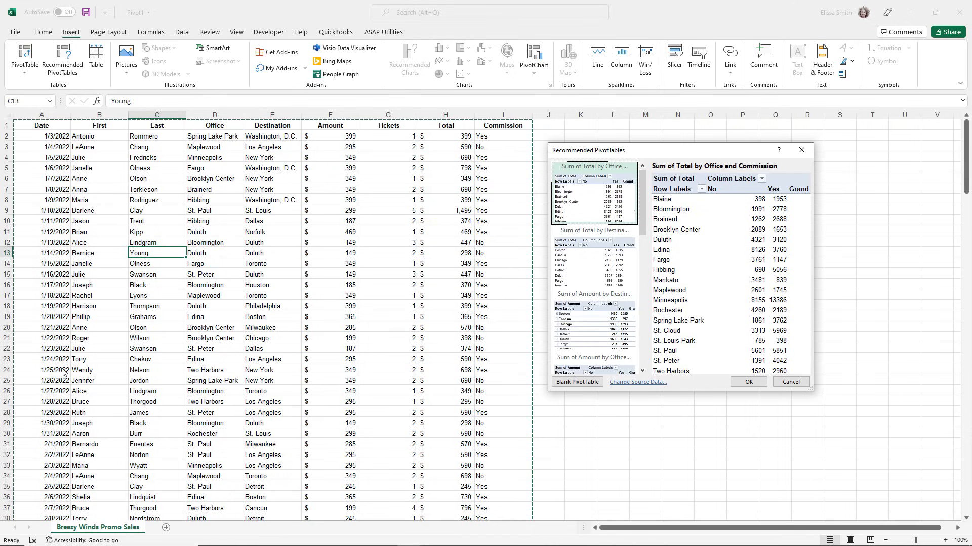
drag(577, 150, 319, 126)
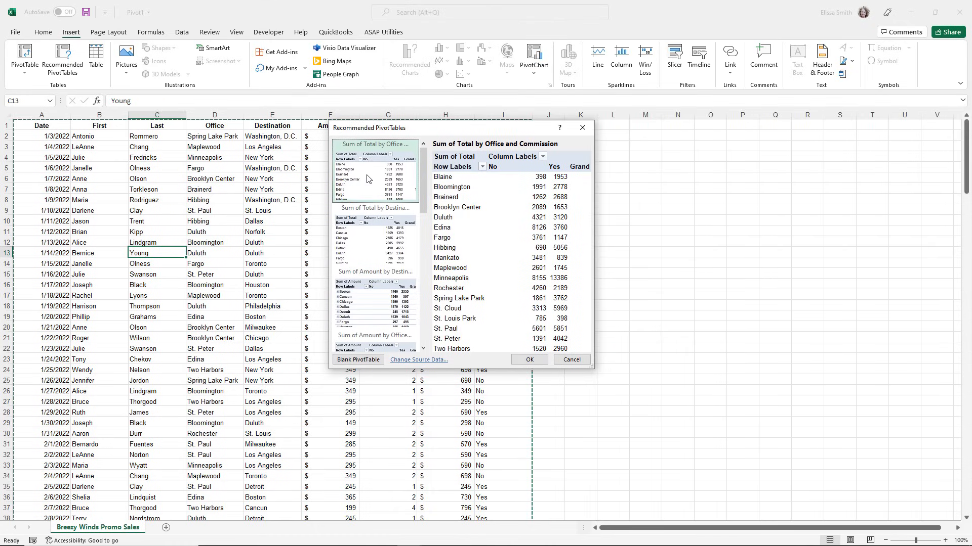
click(366, 248)
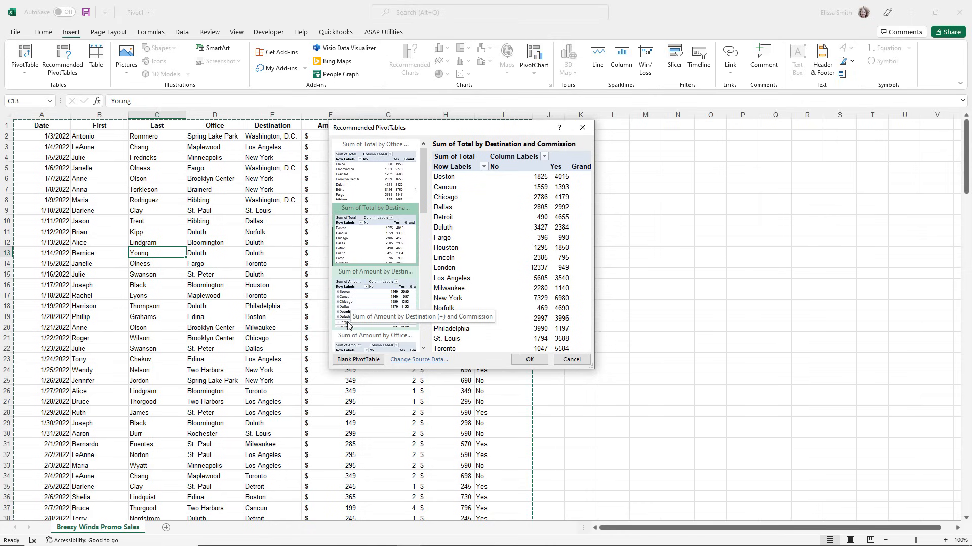
click(344, 342)
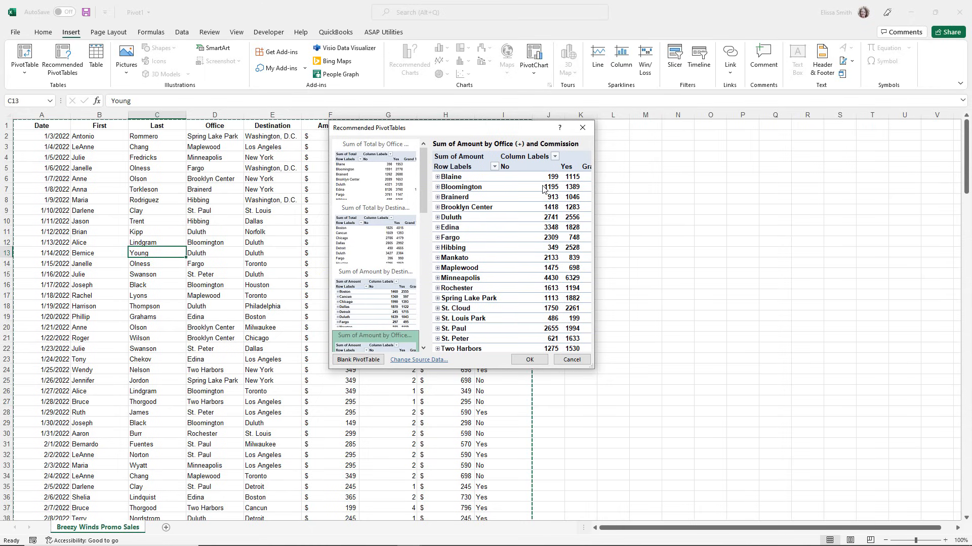
click(526, 360)
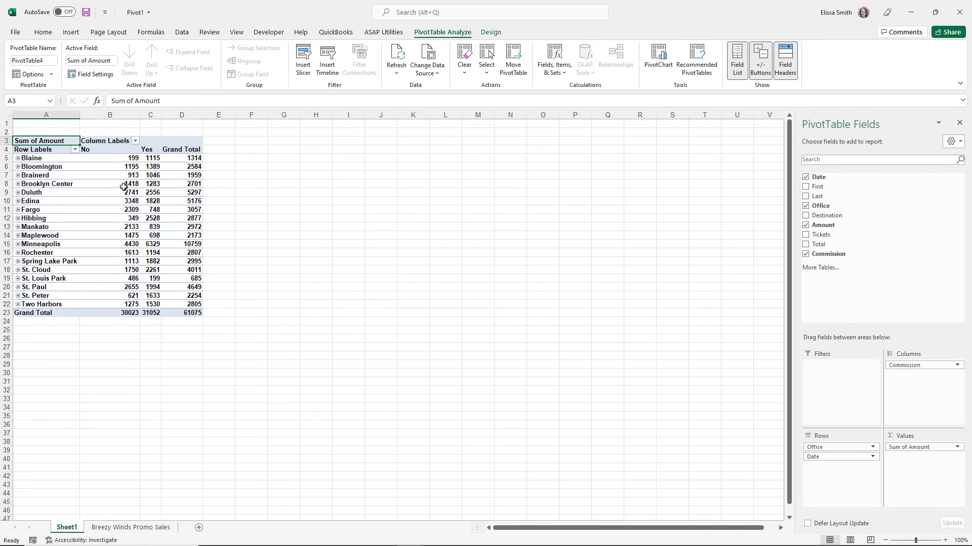
Review the office amounts and grand totals in the PivotTable, and compare them with the Breezy Winds Promo Sales source sheet.
mouse_move(108, 288)
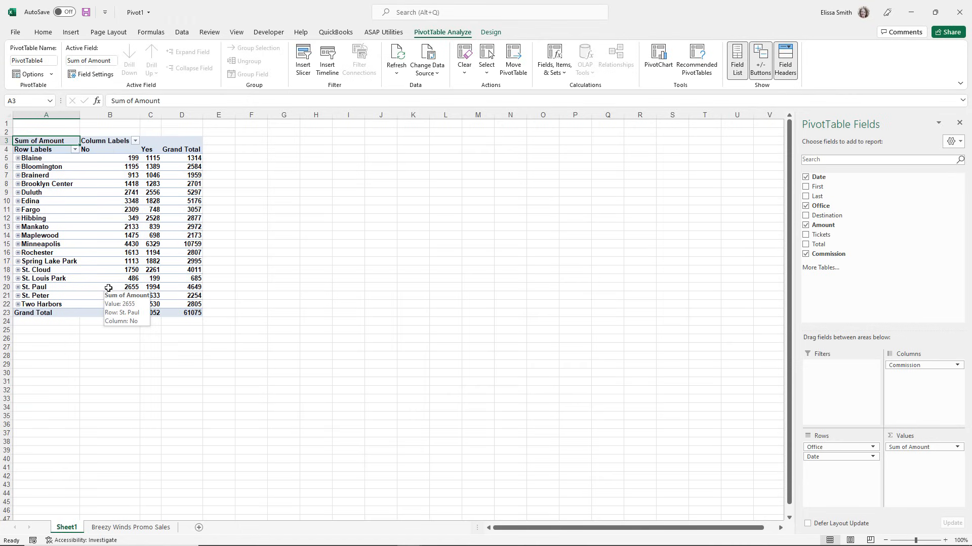
mouse_move(57, 210)
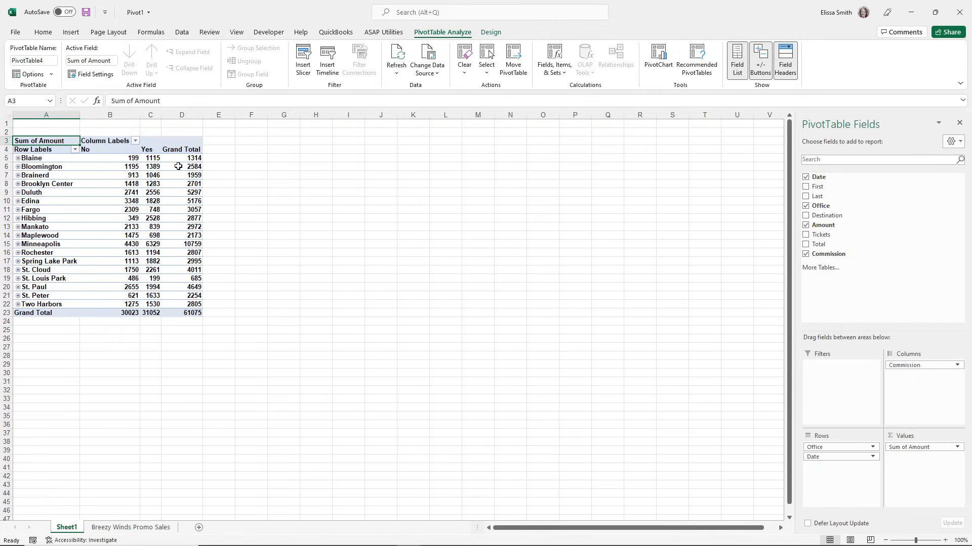
mouse_move(179, 178)
click(131, 528)
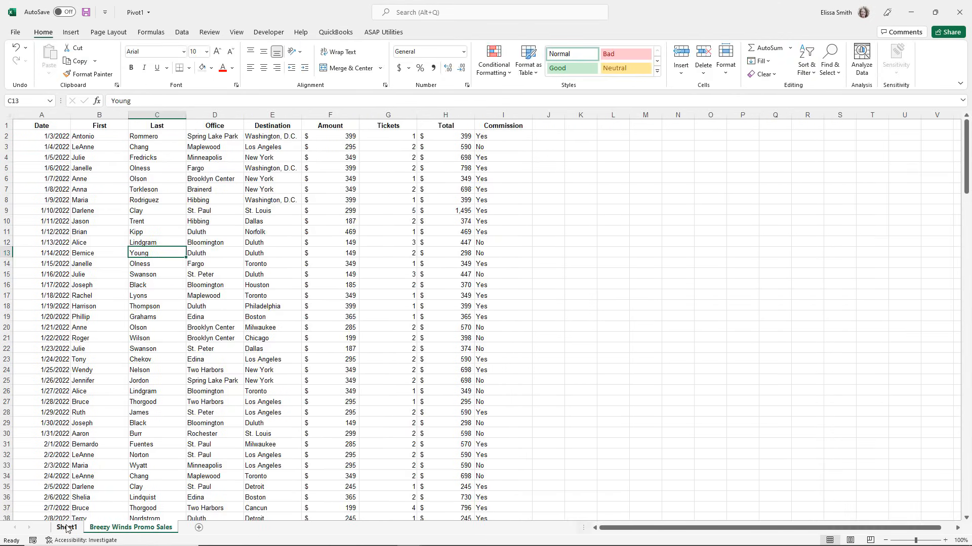
click(66, 528)
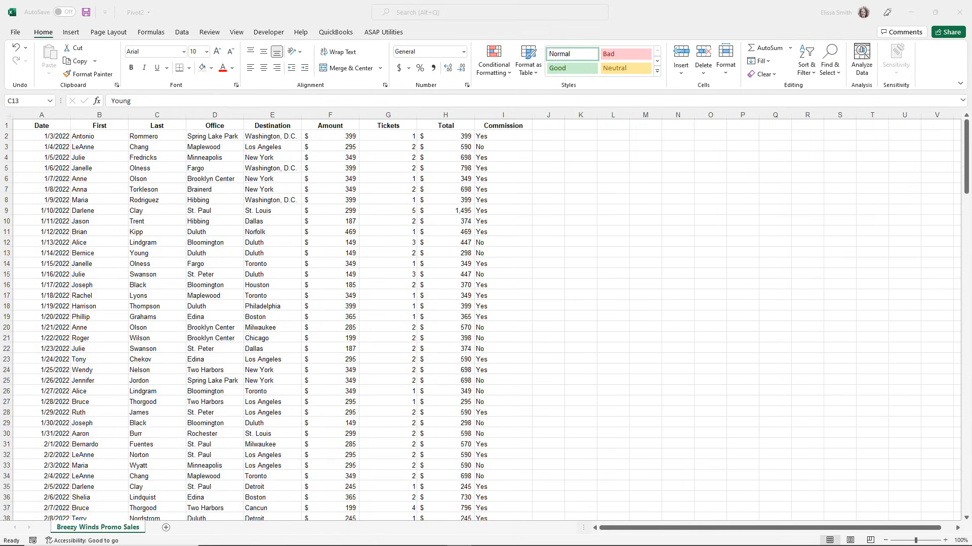
In the Pivot2 workbook, insert a blank PivotTable on a new worksheet from the Breezy Winds Promo Sales range A1:I200.
click(122, 265)
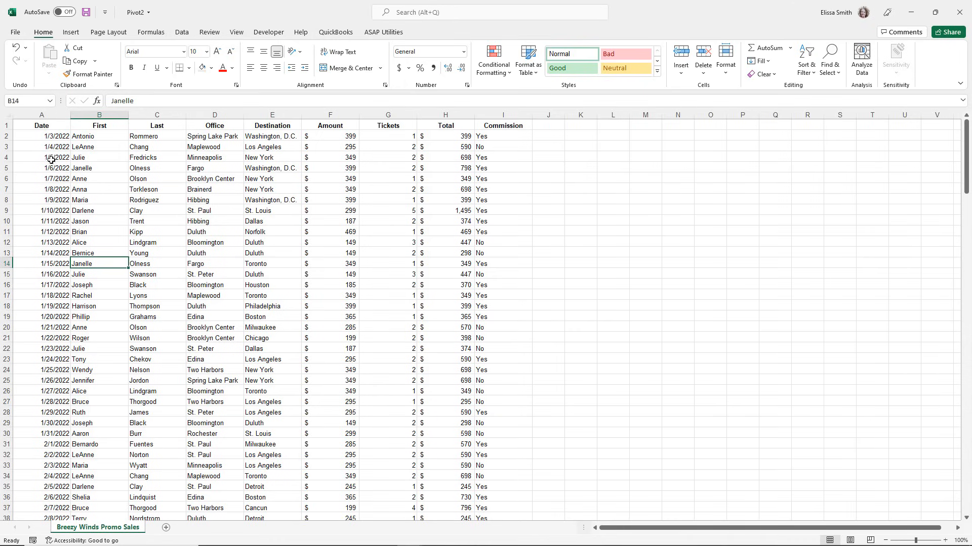
click(4, 126)
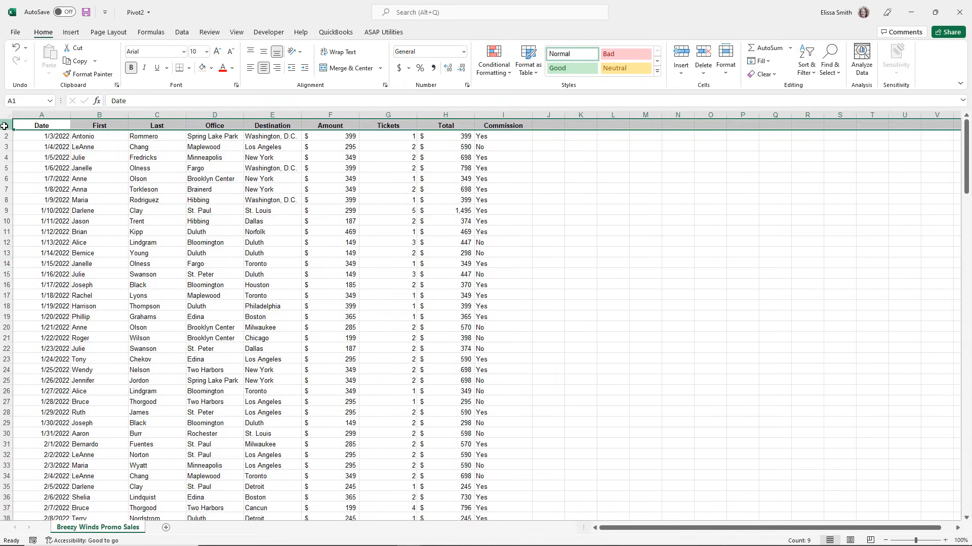
click(84, 296)
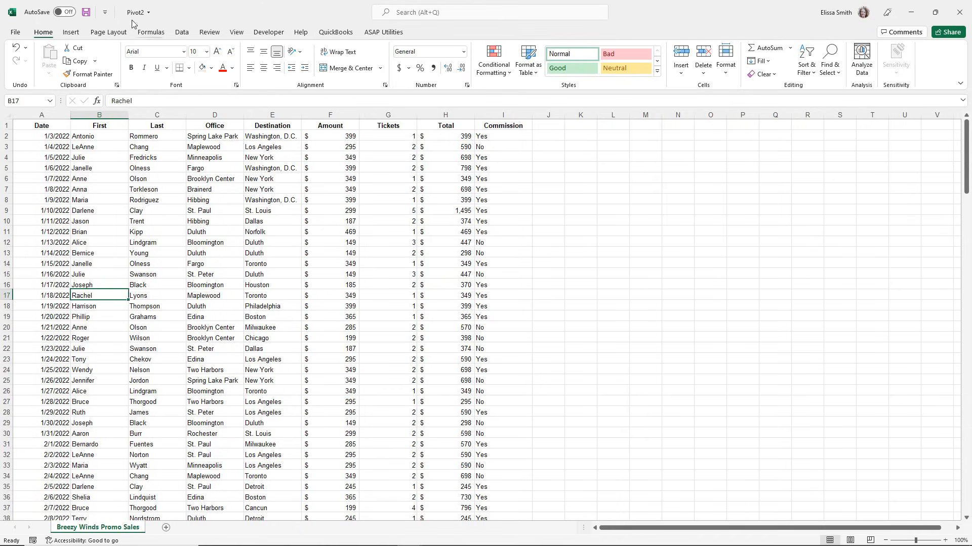
click(69, 33)
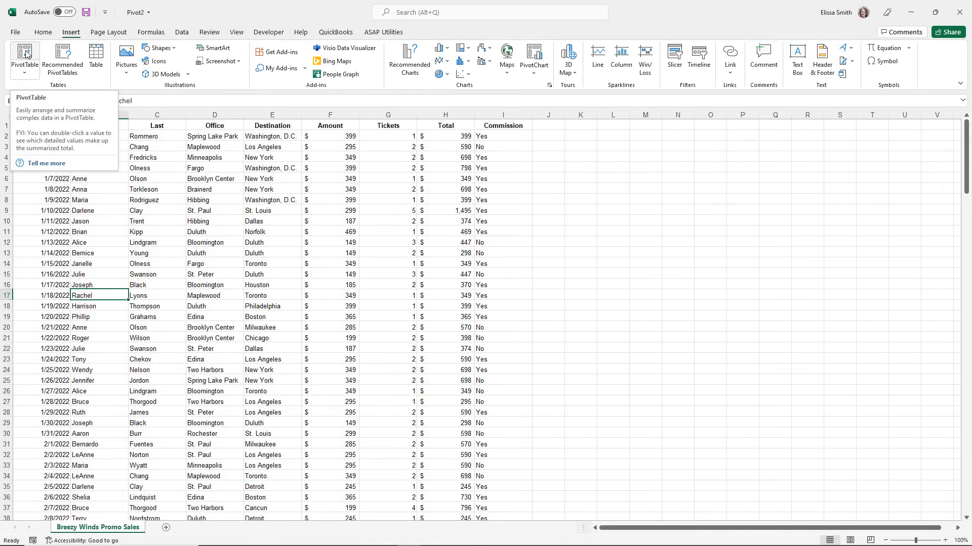
click(31, 76)
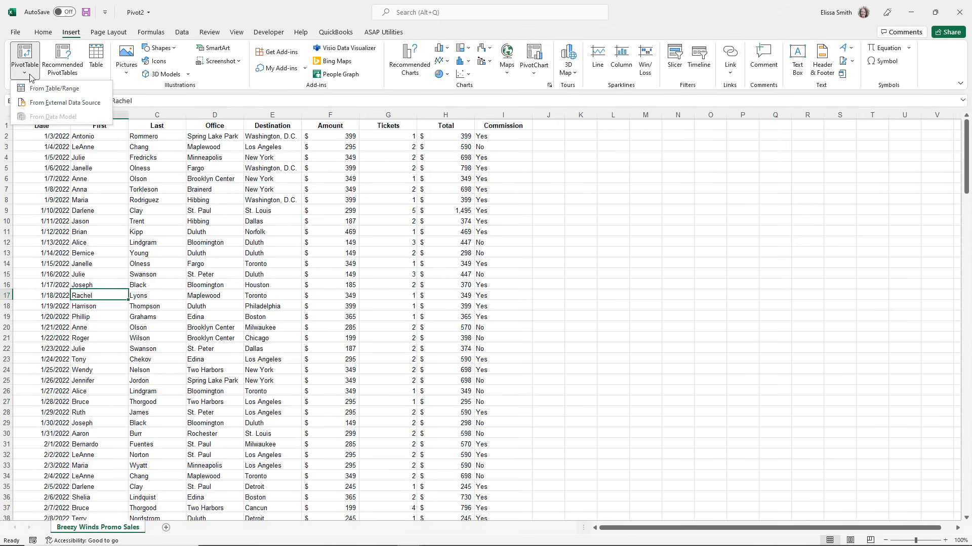
click(30, 50)
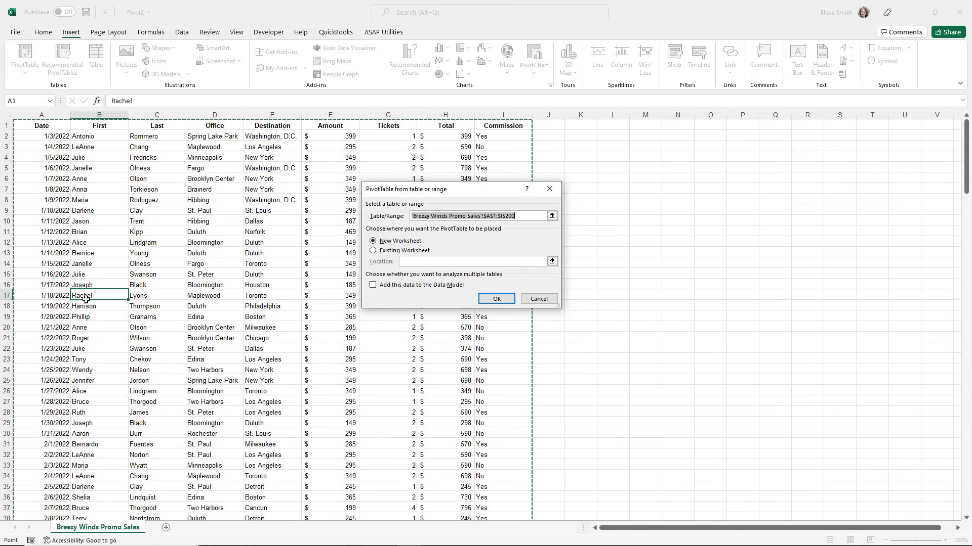
scroll(86, 300, down, 20)
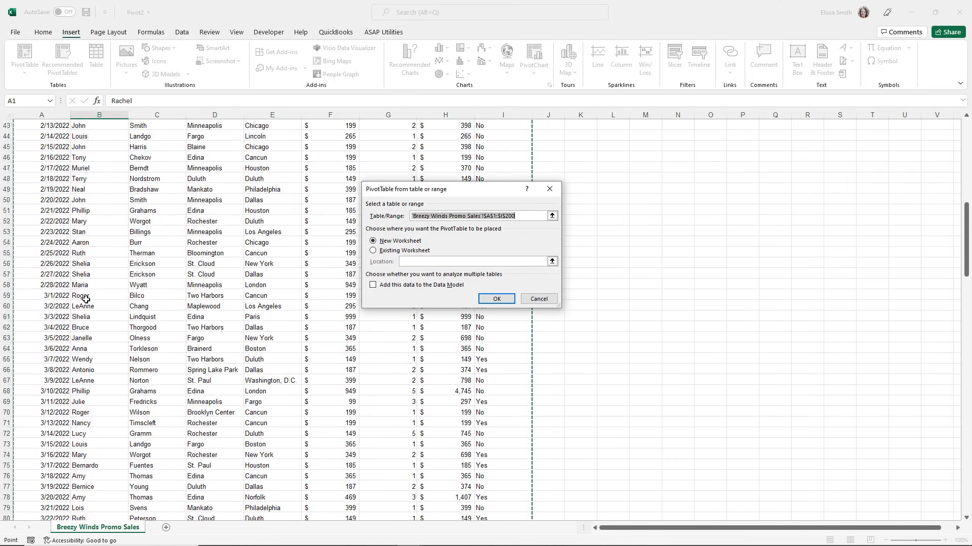
scroll(86, 299, down, 14)
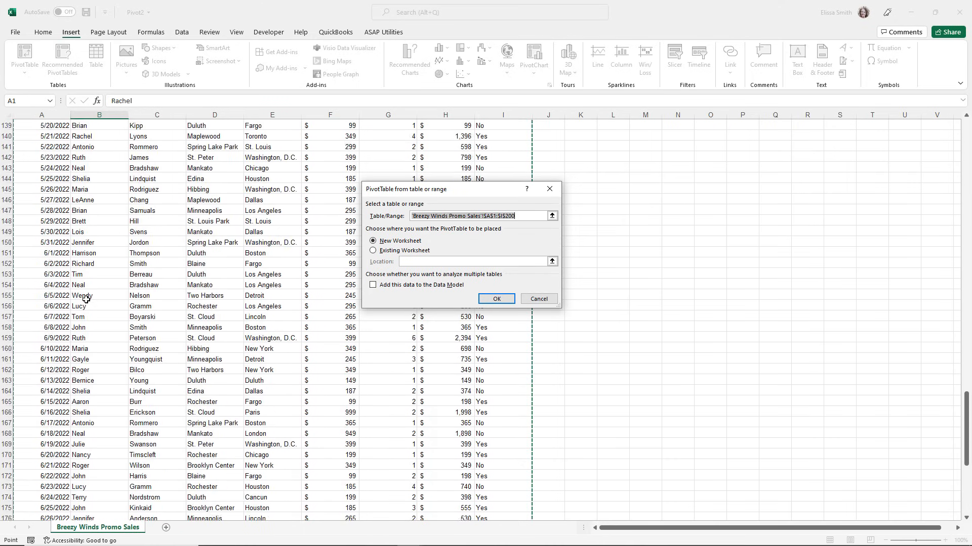
scroll(86, 300, up, 20)
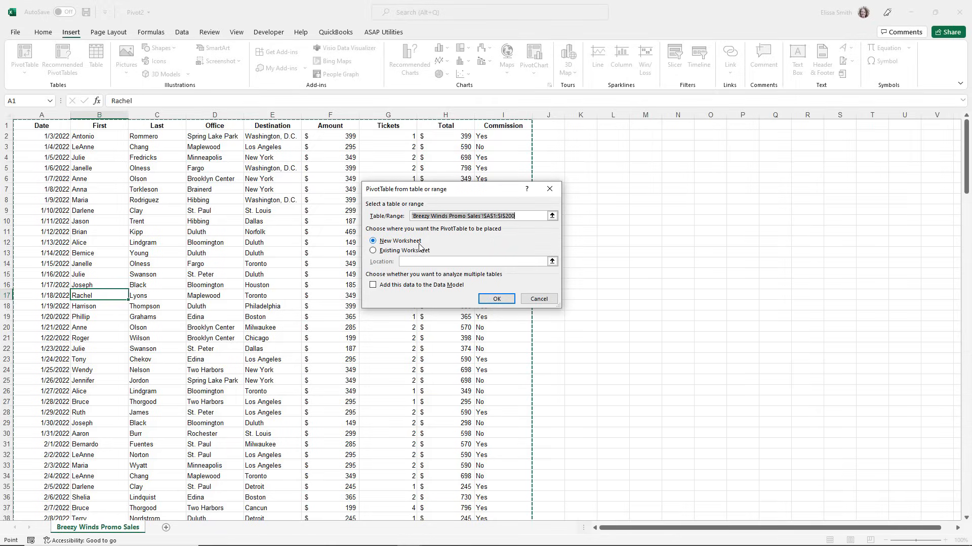
click(496, 298)
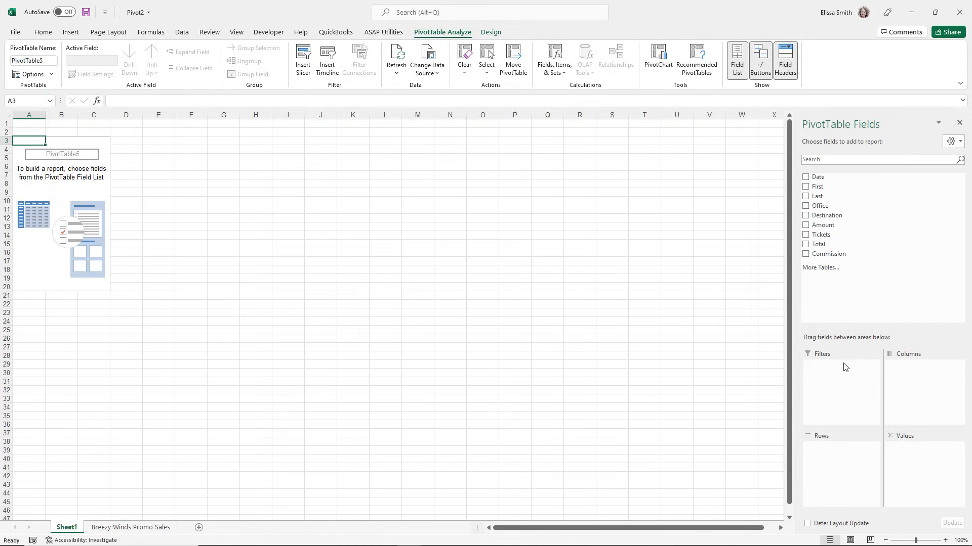
Add the Office field to the Rows area of the blank PivotTable.
click(836, 380)
click(826, 456)
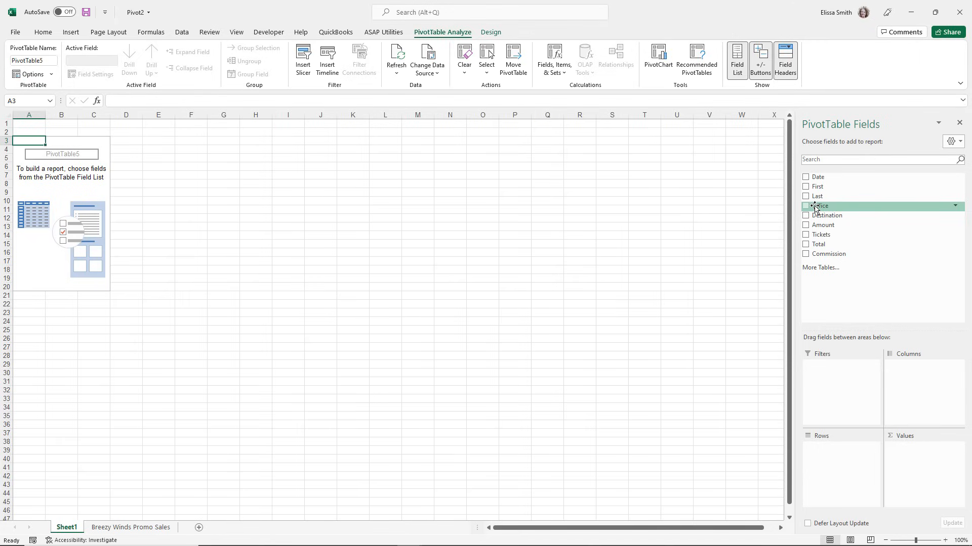
drag(815, 207, 832, 467)
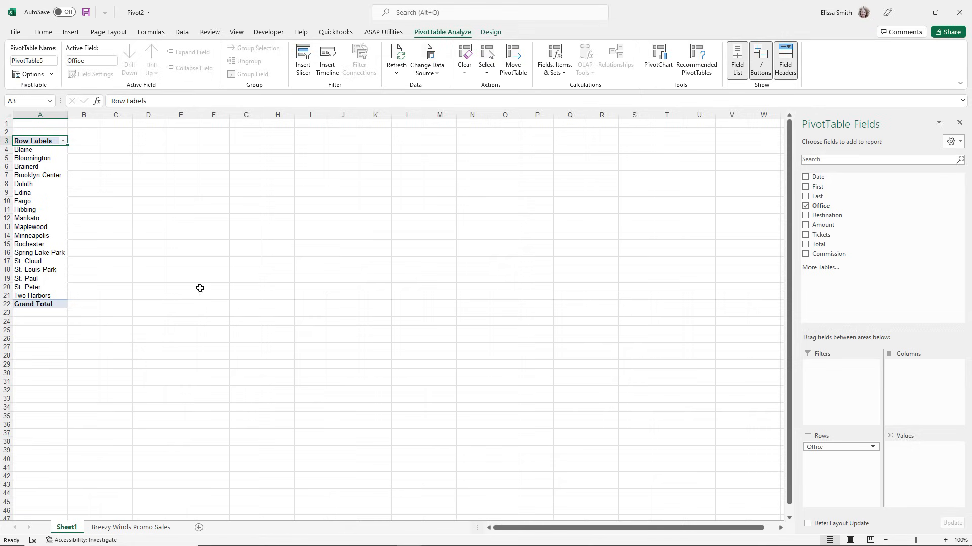
Try the Date field in the Columns area, and remove both Date and its Months grouping from the layout.
drag(814, 176, 919, 373)
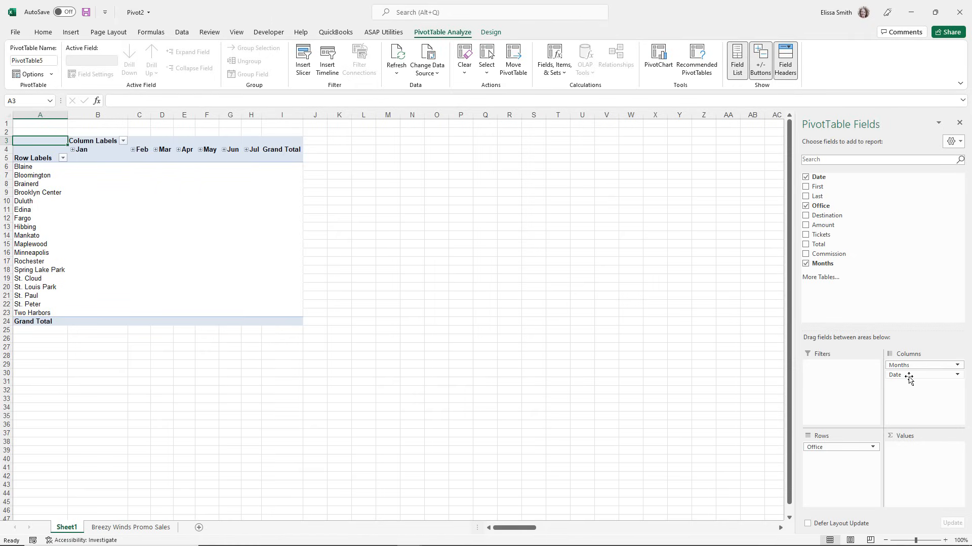
drag(910, 379, 769, 368)
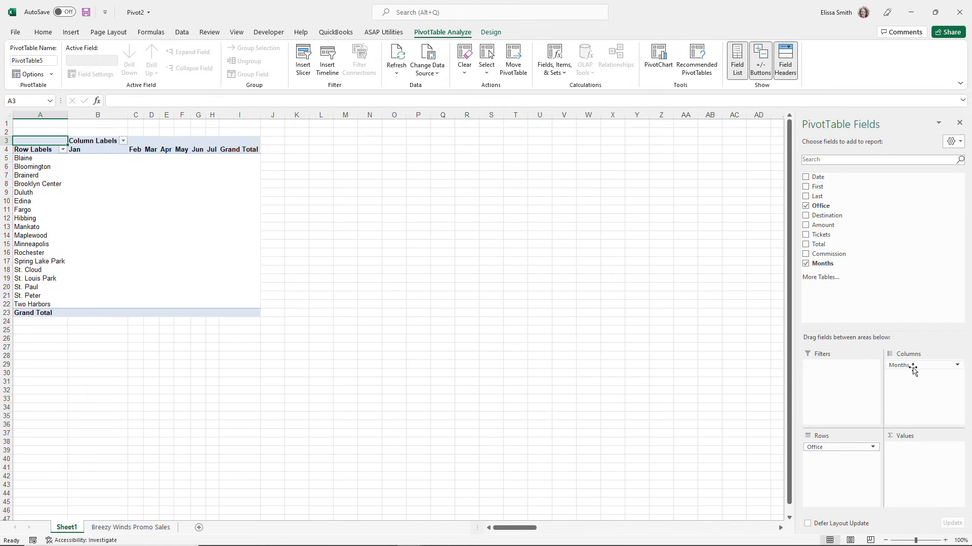
drag(914, 371, 636, 373)
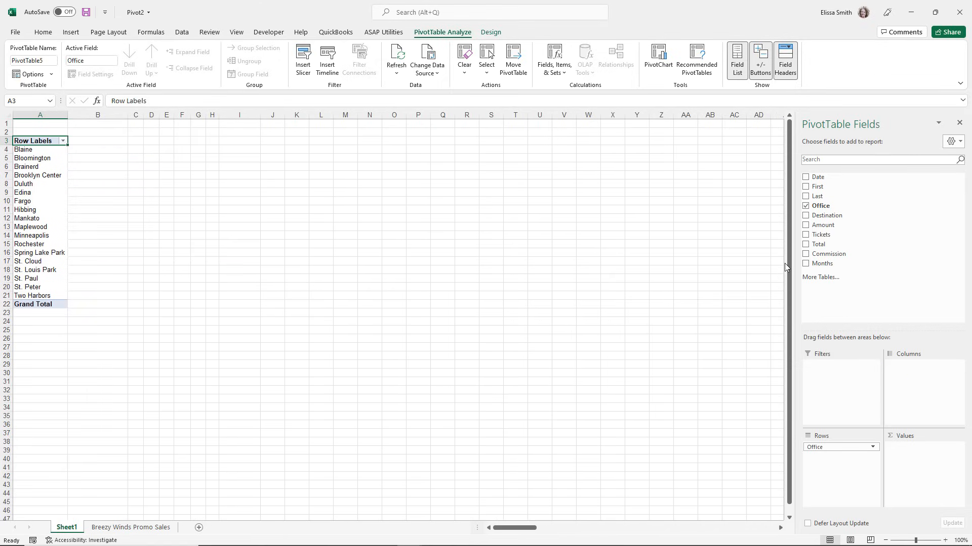
Add the Destination field to the Columns area and the Tickets field to the Values area.
drag(819, 219, 906, 373)
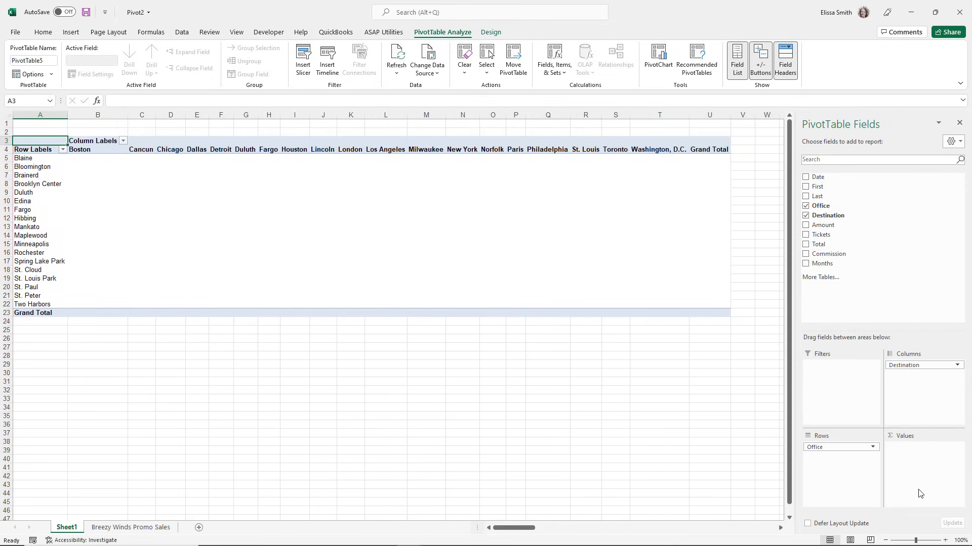
key(ctrl)
key(ctrl)
key(ctrl)
key(ctrl)
key(ctrl)
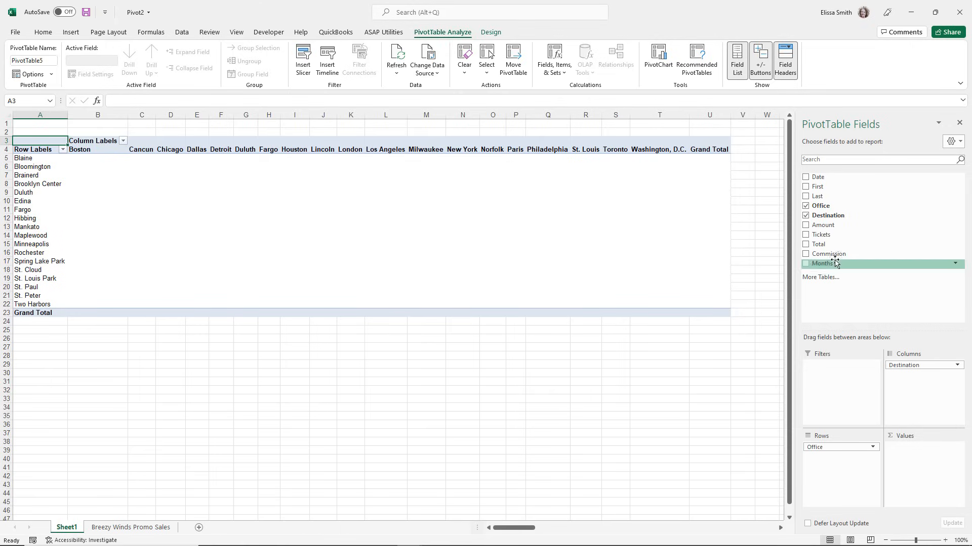
key(ctrl)
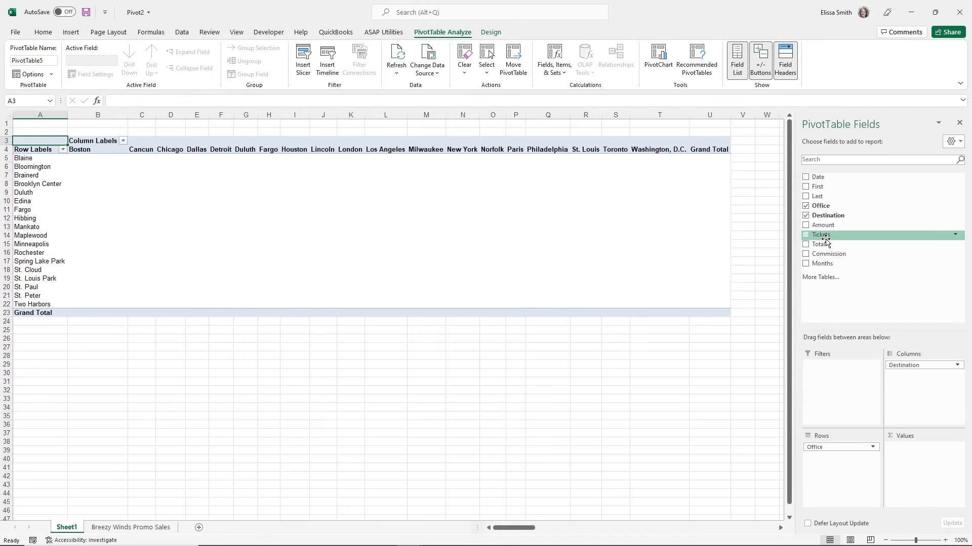
key(ctrl)
key(ctrl)
drag(826, 236, 914, 468)
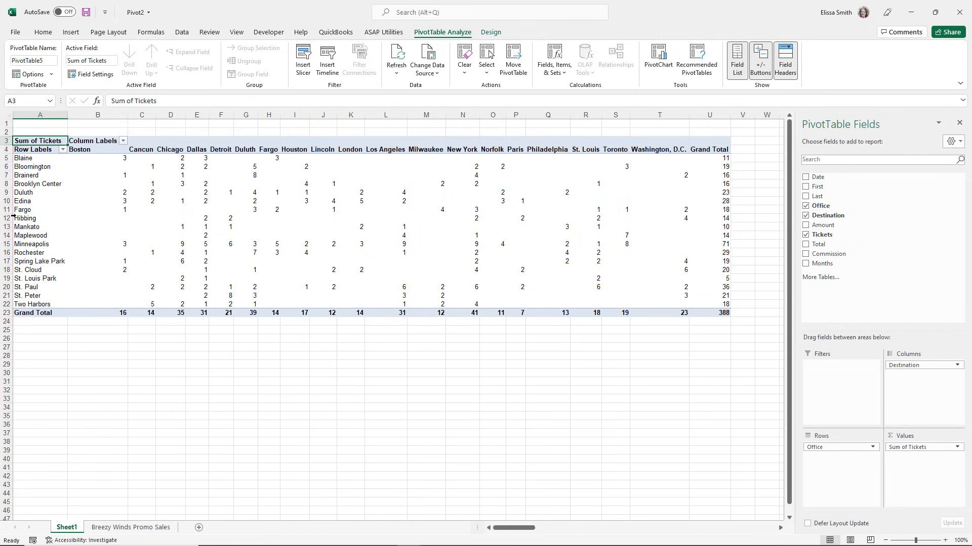
Examine the ticket sums by office and destination, checking the Hibbing and Fargo rows and the Blaine to Boston value.
click(24, 219)
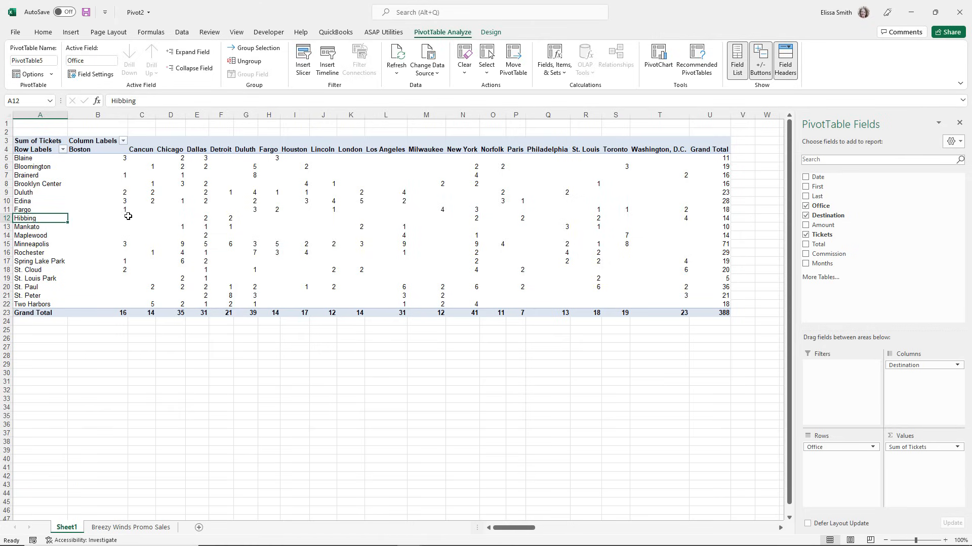
mouse_move(128, 211)
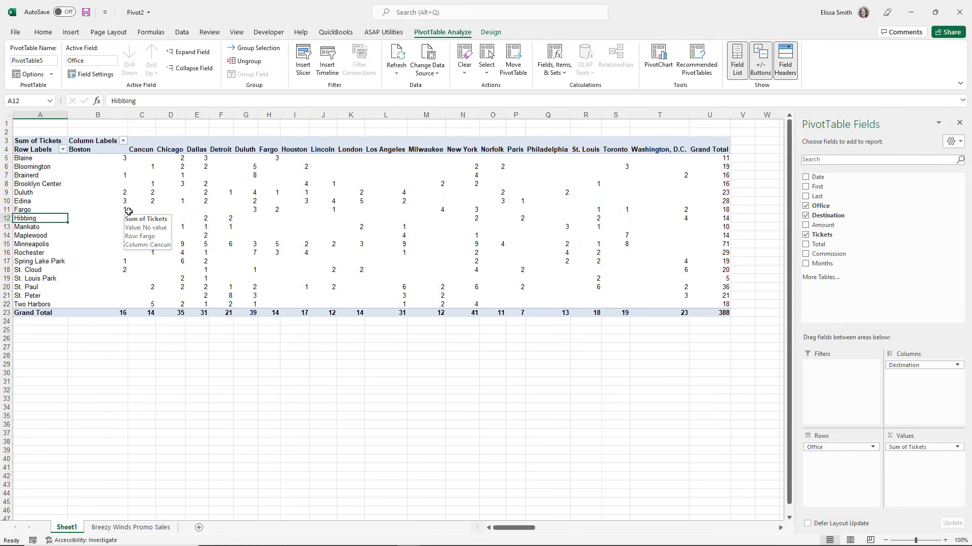
click(128, 211)
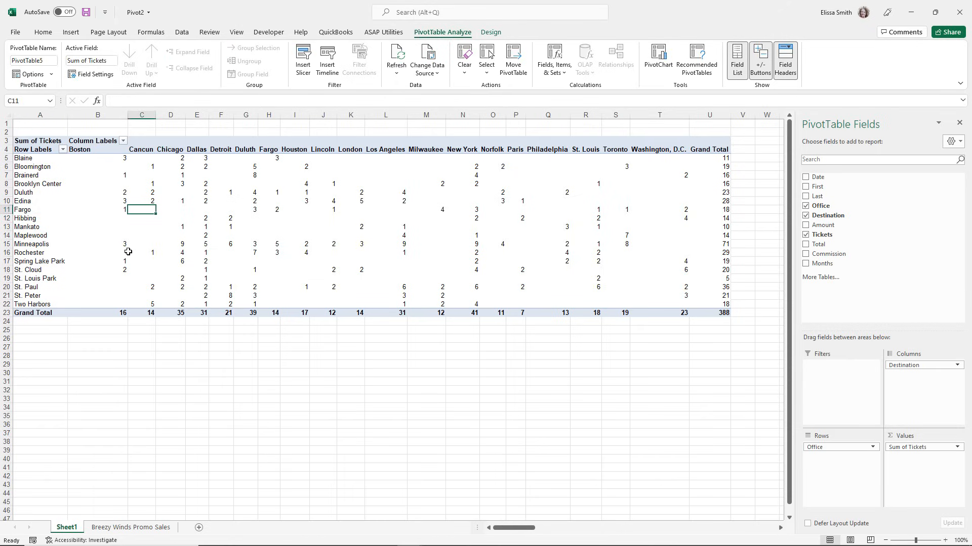
mouse_move(129, 252)
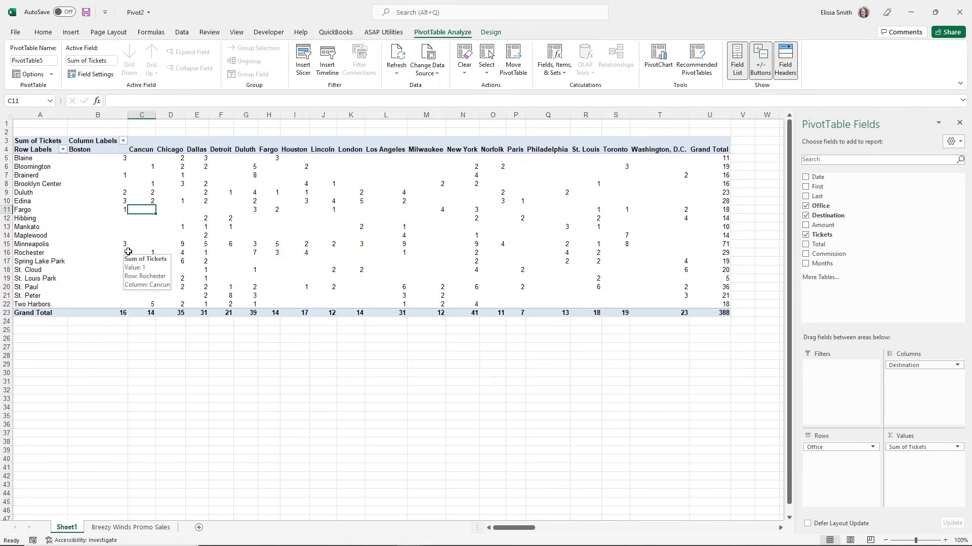
click(127, 159)
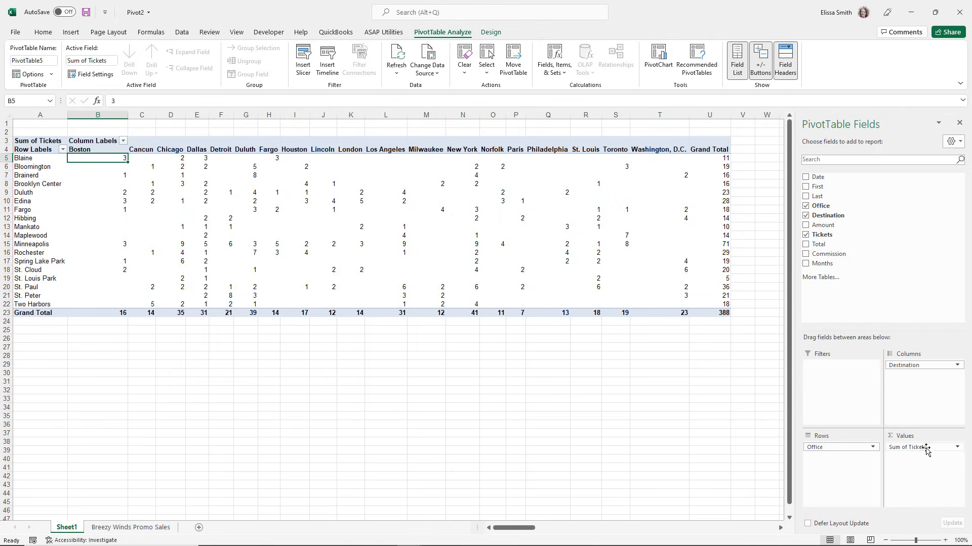
key(ctrl)
key(ctrl)
key(ctrl)
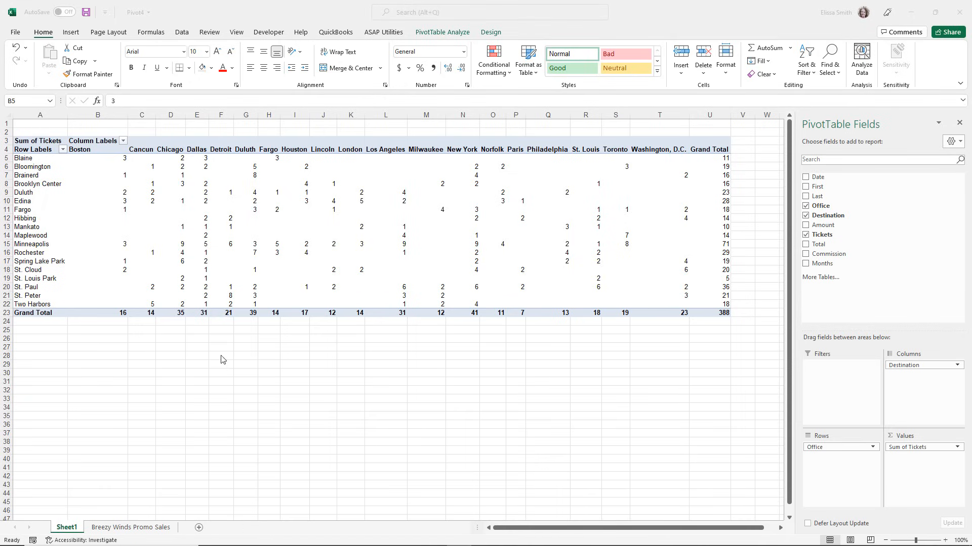
In the Pivot4 workbook, replace Sum of Tickets in the Values area with the Total field.
click(231, 269)
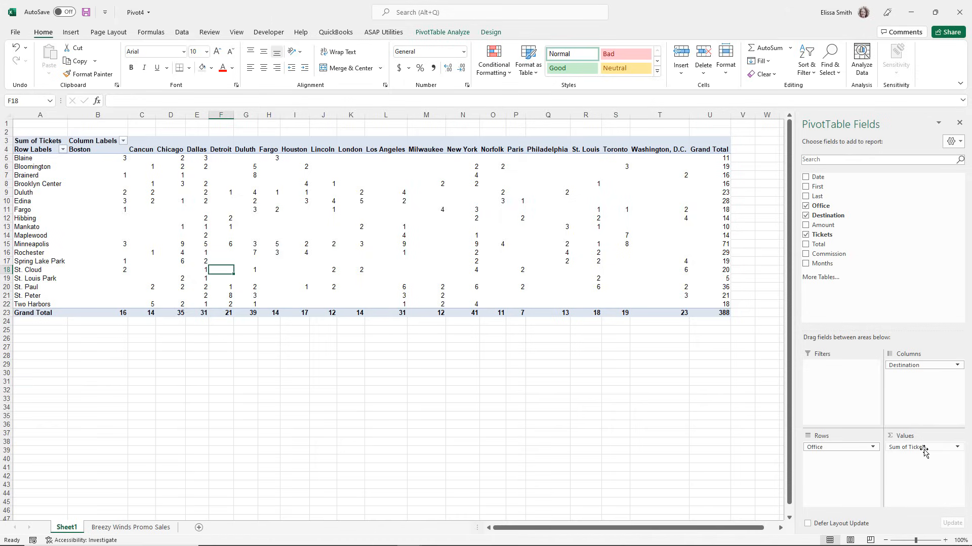
drag(924, 450, 657, 462)
drag(810, 245, 905, 461)
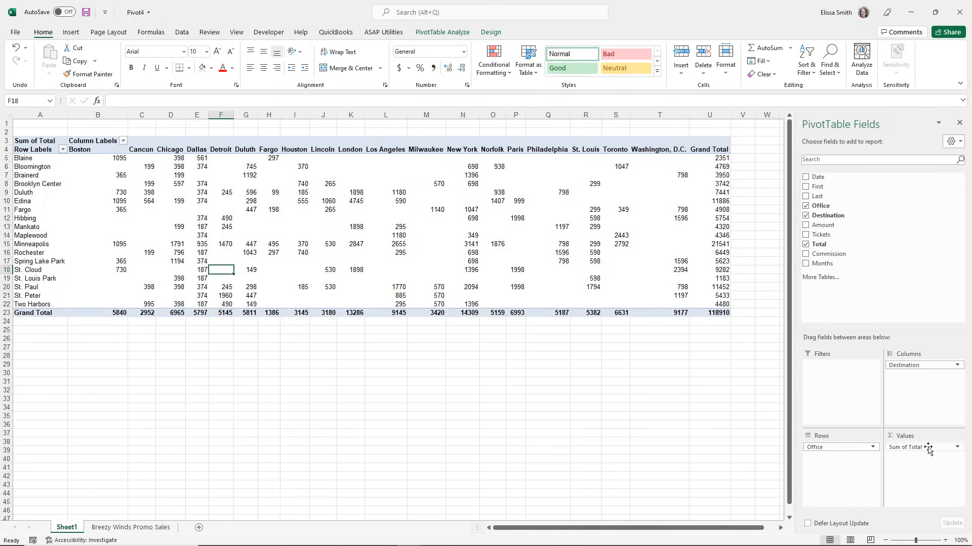
Summarize the Total value field by Average and format its numbers as Currency with the $ symbol and two decimal places.
click(960, 449)
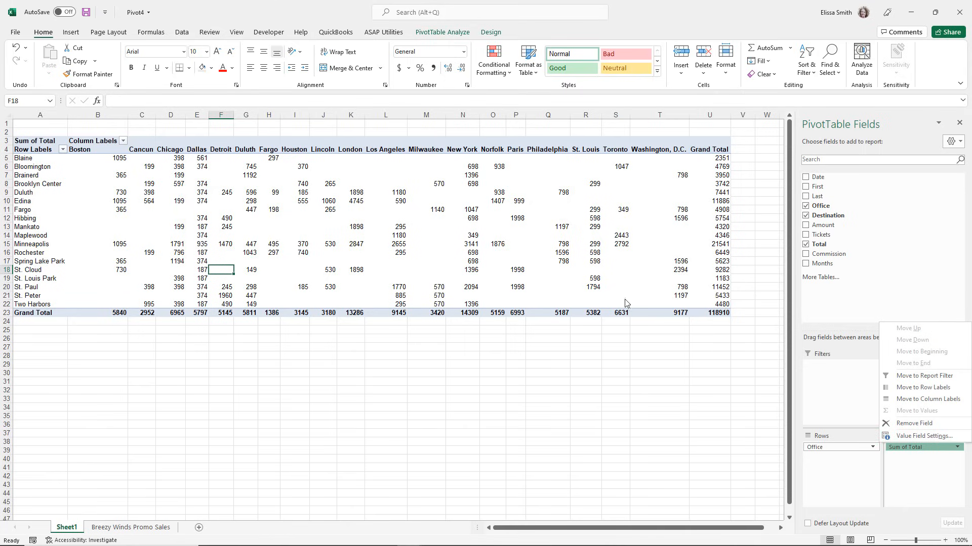
right_click(235, 213)
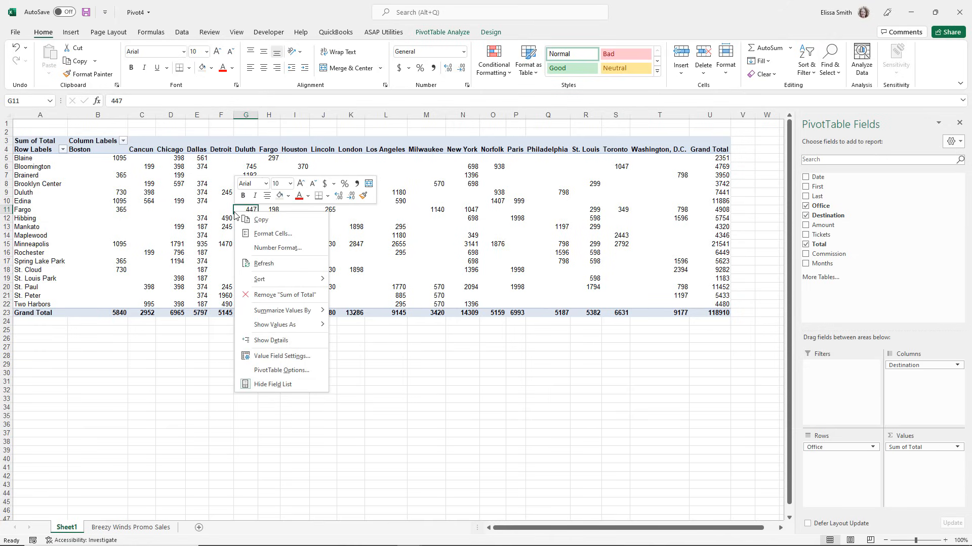
click(298, 357)
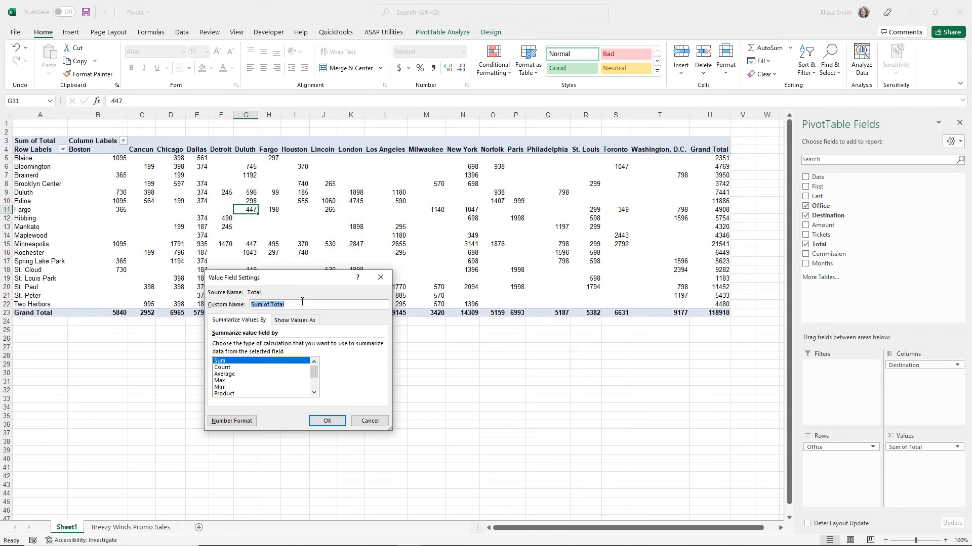
drag(304, 274, 415, 88)
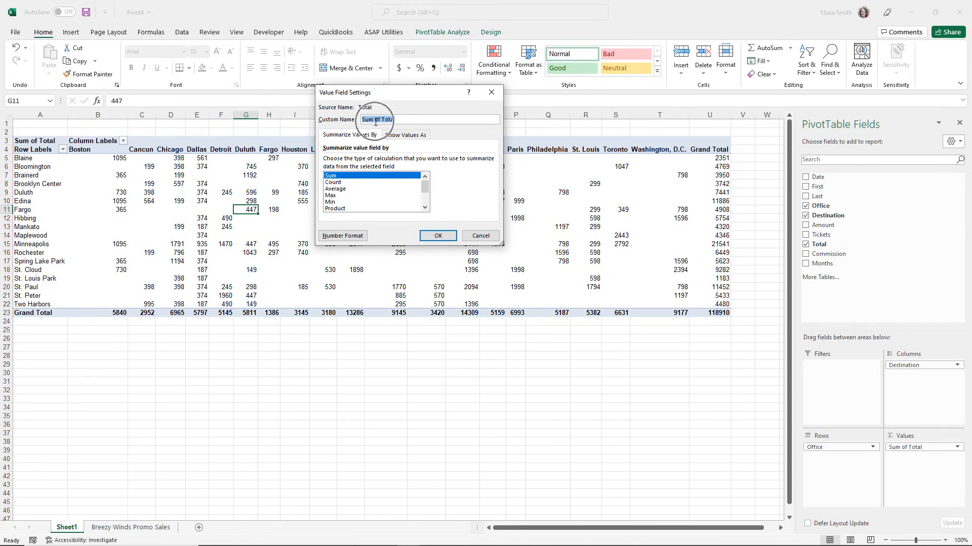
click(342, 189)
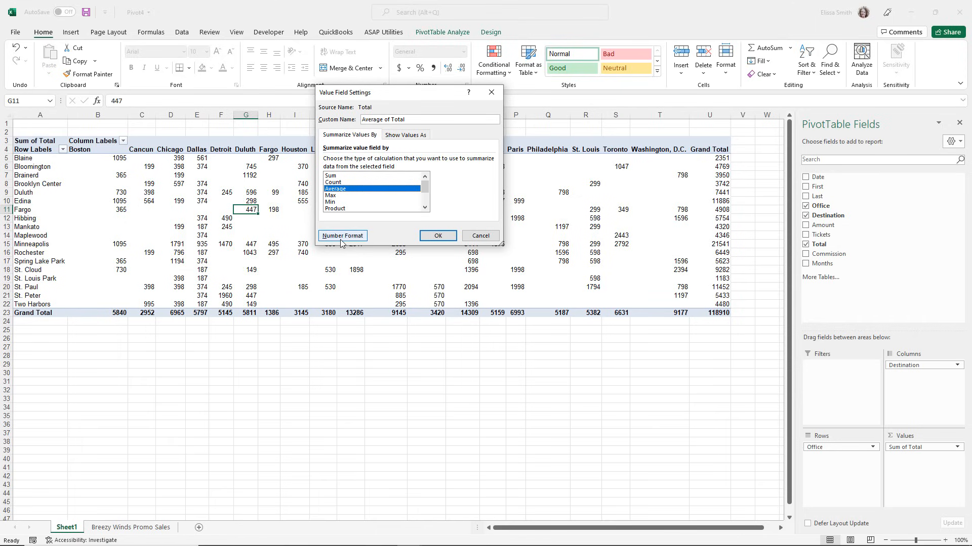
click(343, 235)
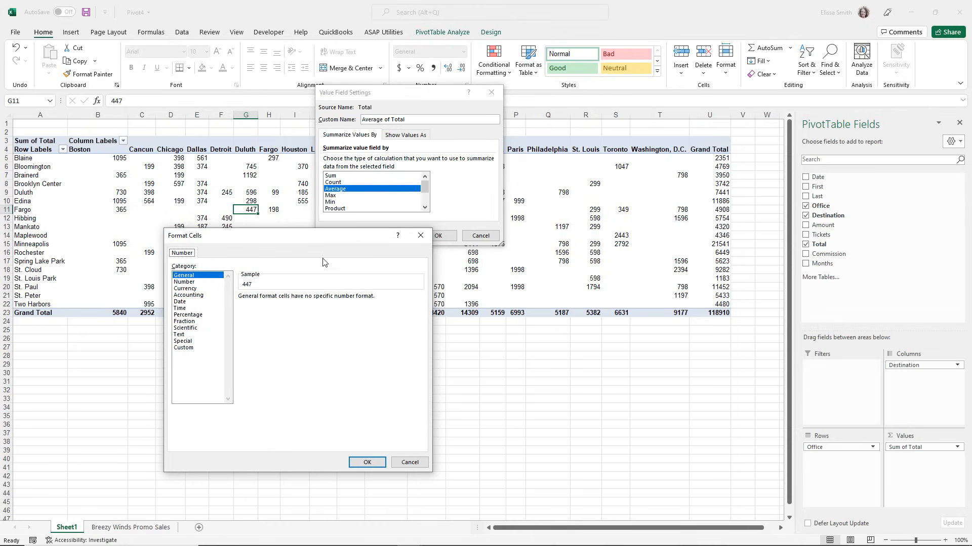
click(186, 289)
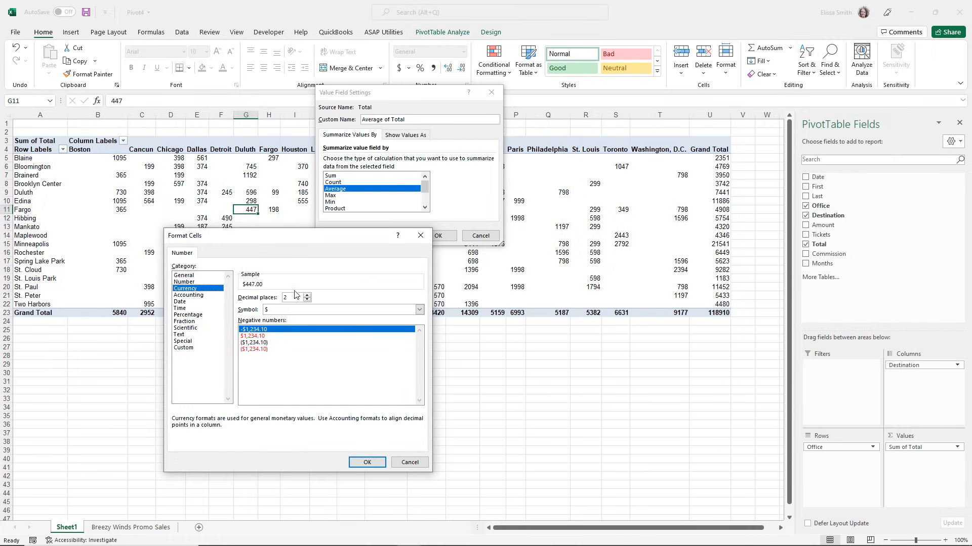
click(360, 463)
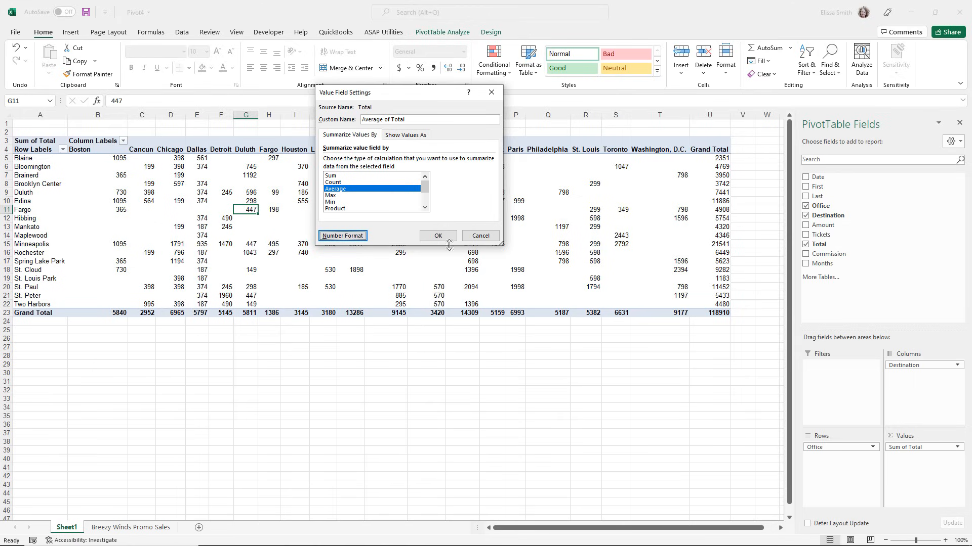
click(442, 240)
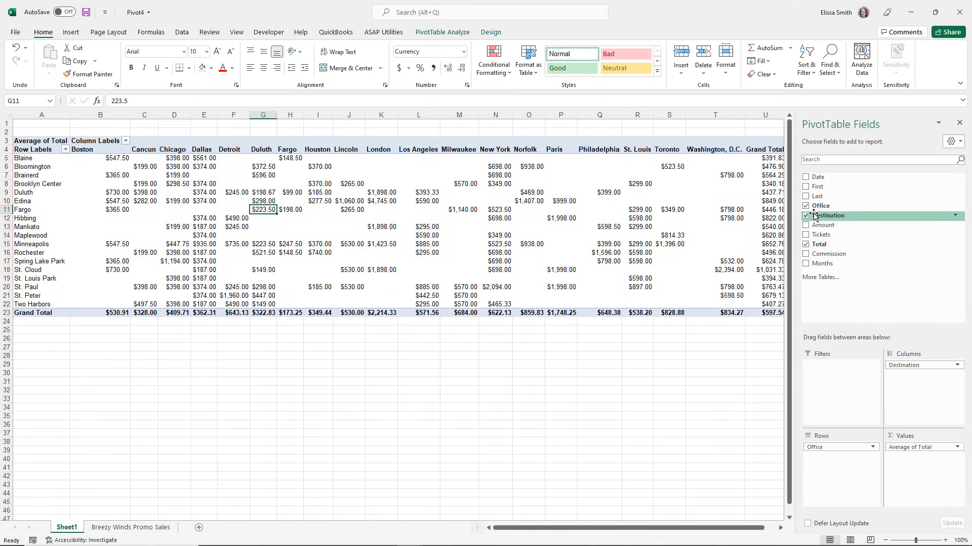
Remove the Office field from the PivotTable and move Destination to the Rows area.
drag(813, 210, 634, 458)
drag(824, 216, 842, 458)
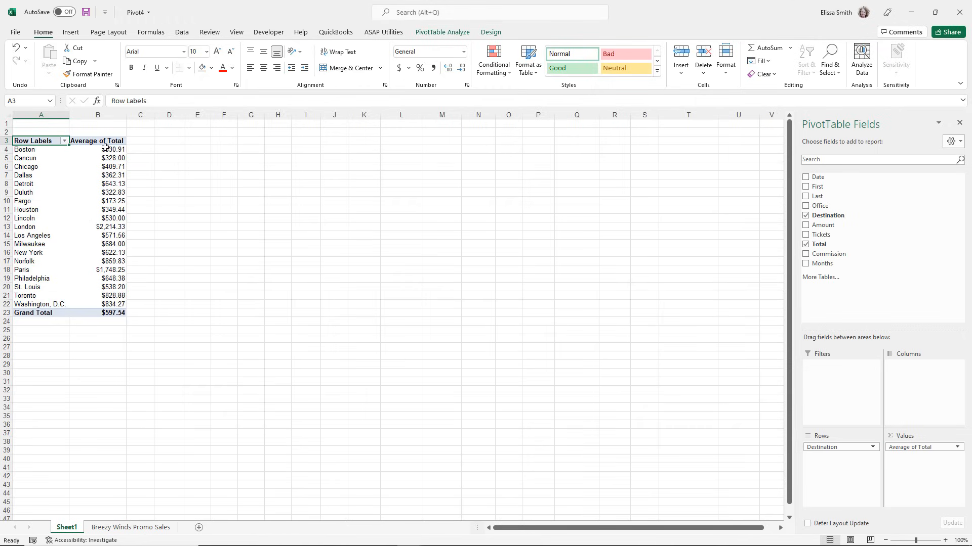
mouse_move(100, 291)
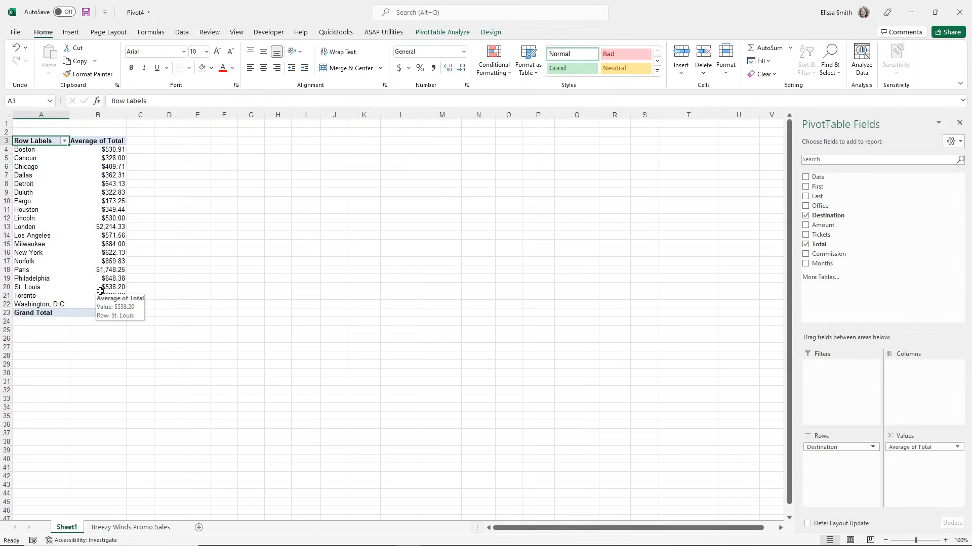
mouse_move(110, 203)
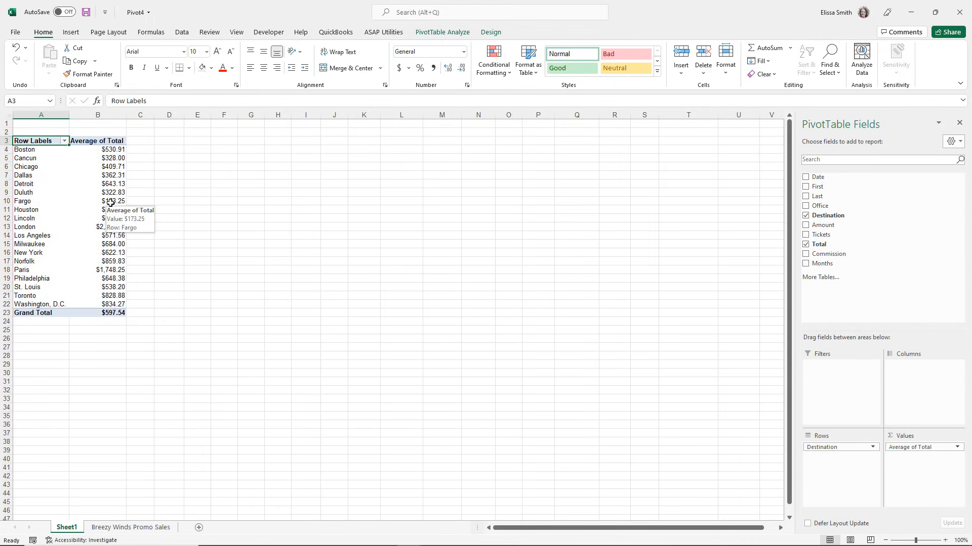
Apply a purple PivotTable style with a dark header row, and turn on banded rows and banded columns.
click(79, 203)
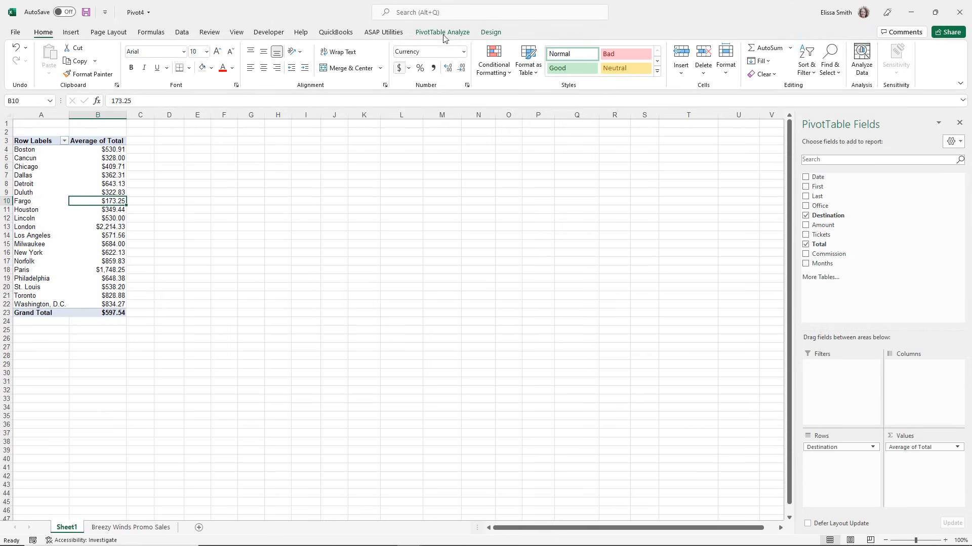
click(485, 34)
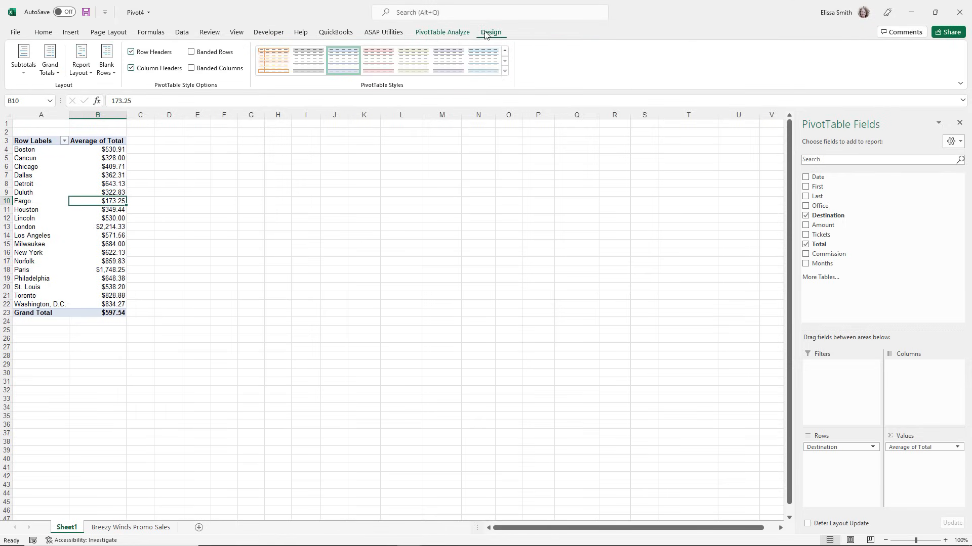
click(455, 68)
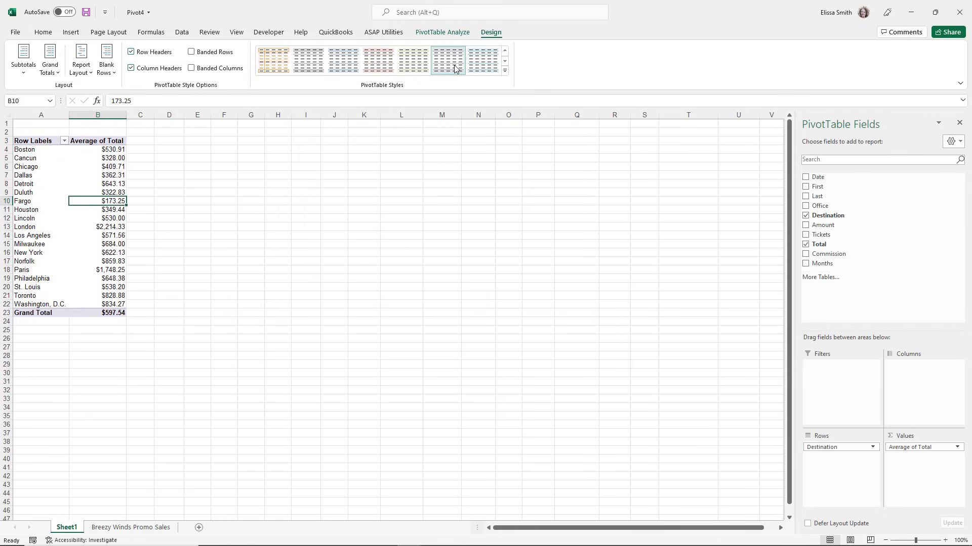
click(504, 71)
click(411, 240)
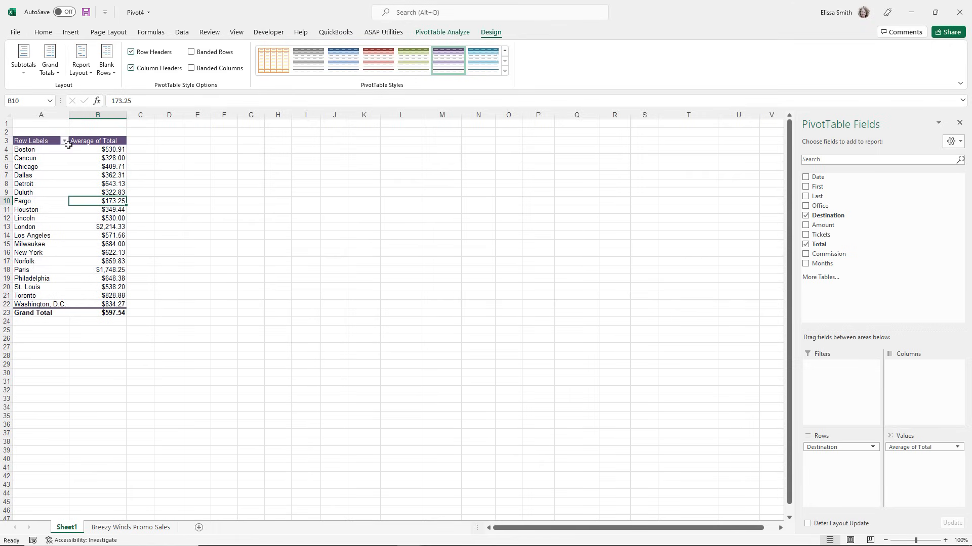
click(192, 52)
click(191, 69)
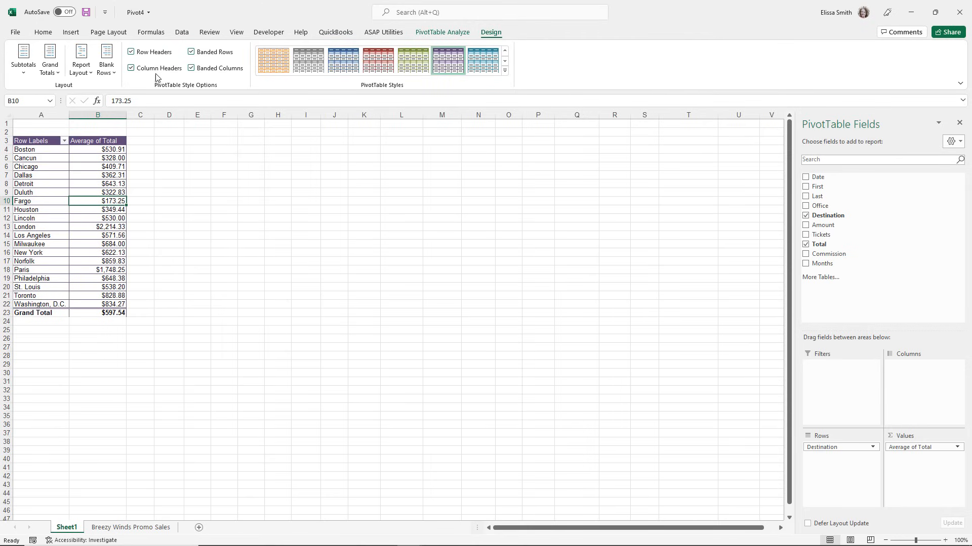
Turn grand totals off for rows and columns, and restore them for both rows and columns.
click(45, 74)
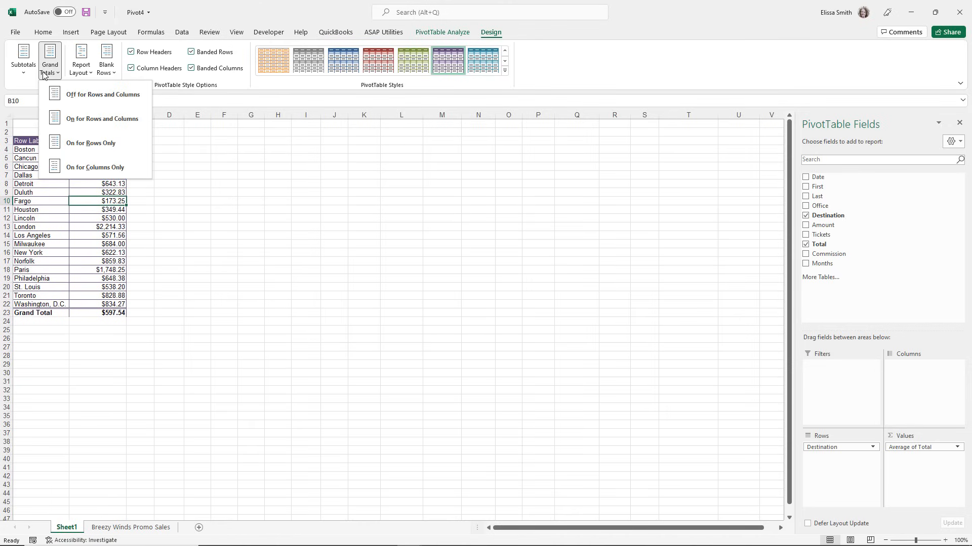
click(83, 96)
click(48, 71)
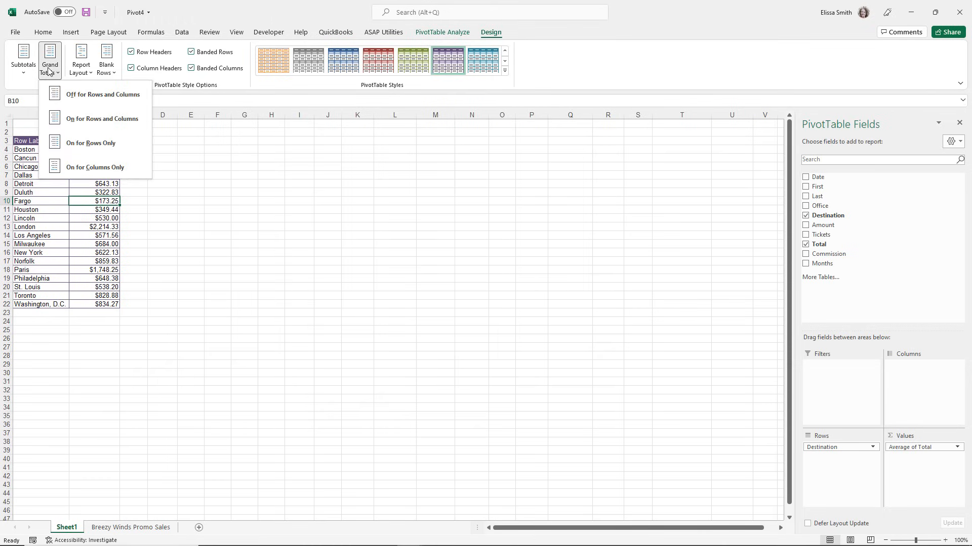
click(83, 121)
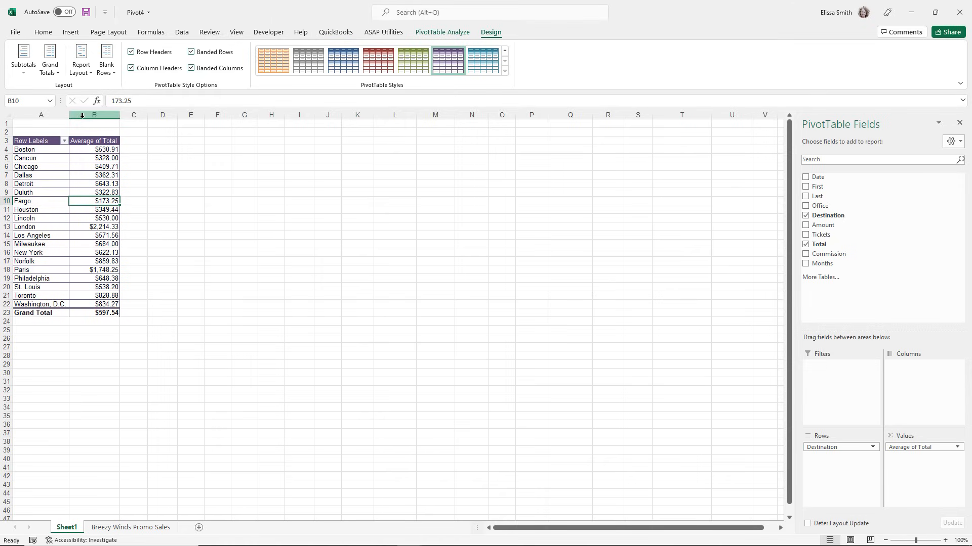
click(85, 209)
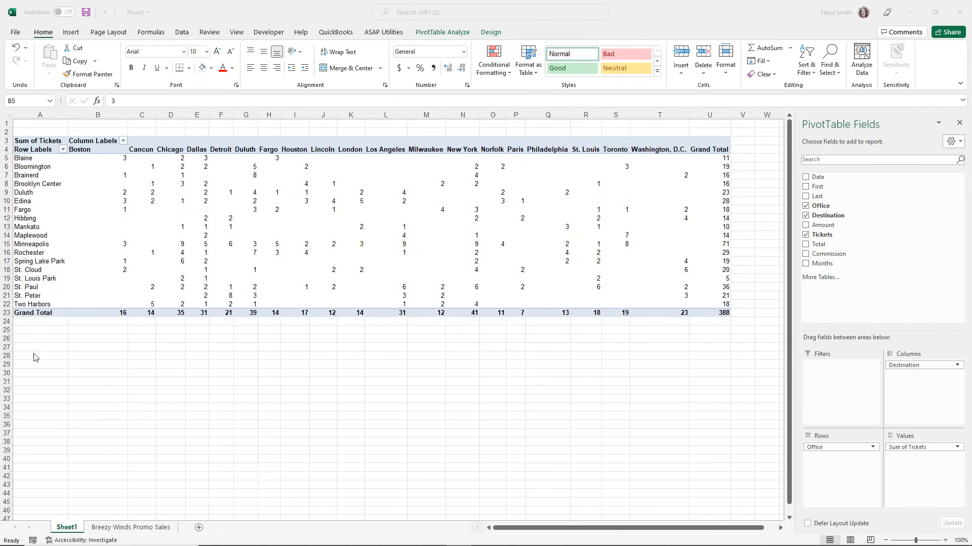
click(126, 211)
click(126, 211)
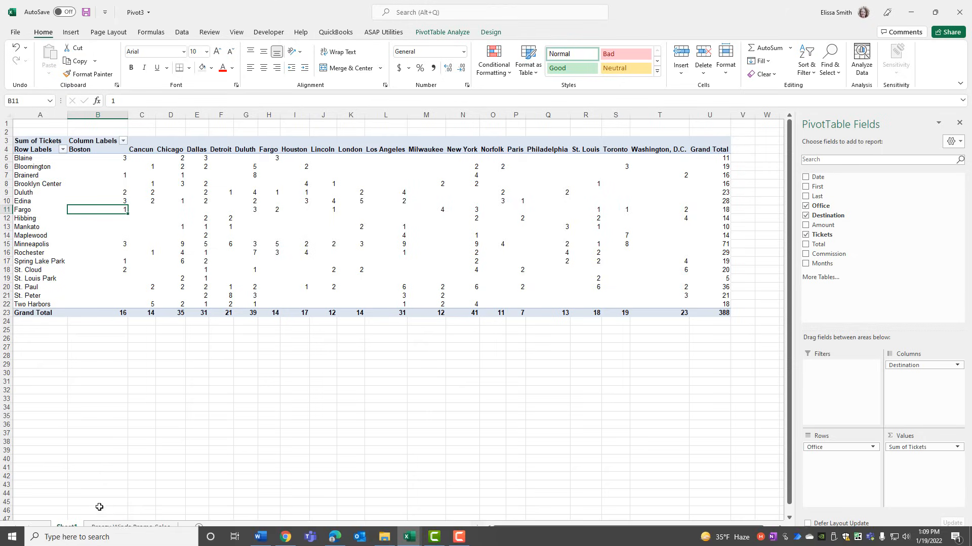
click(70, 528)
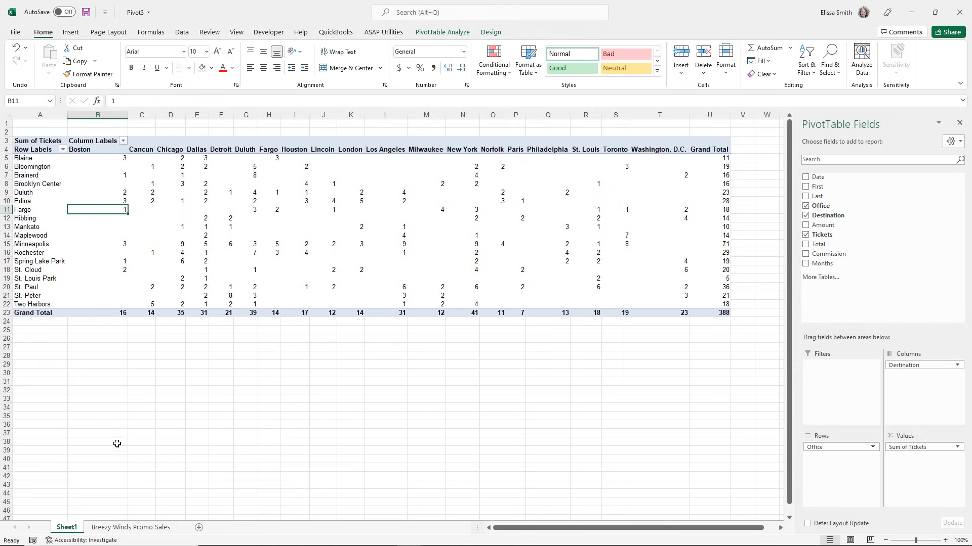
click(118, 414)
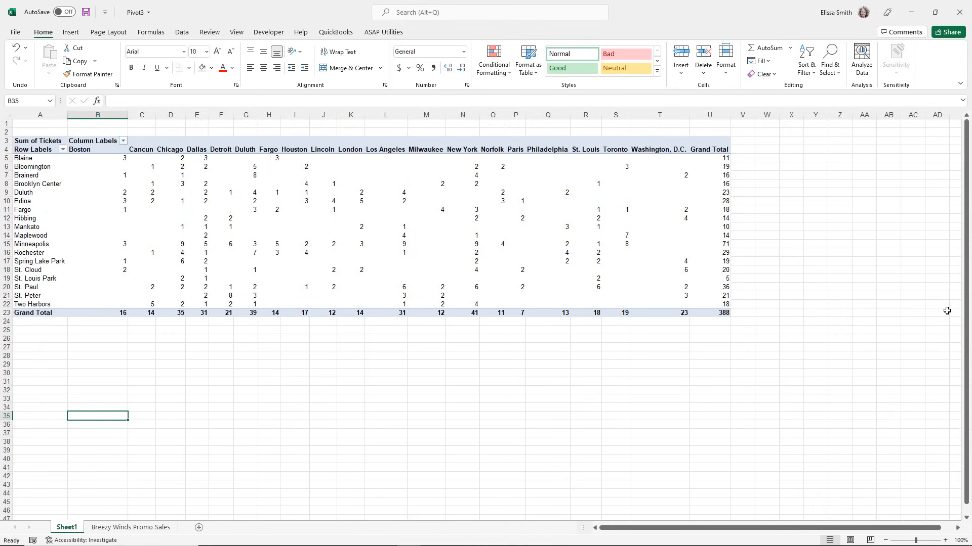
Sort the office row labels of the PivotTable from Z to A.
click(97, 224)
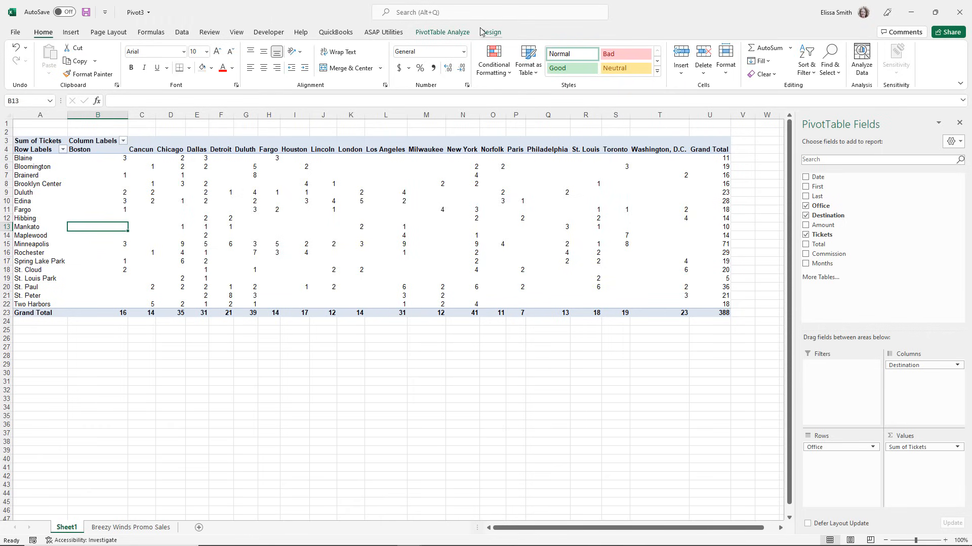
click(445, 33)
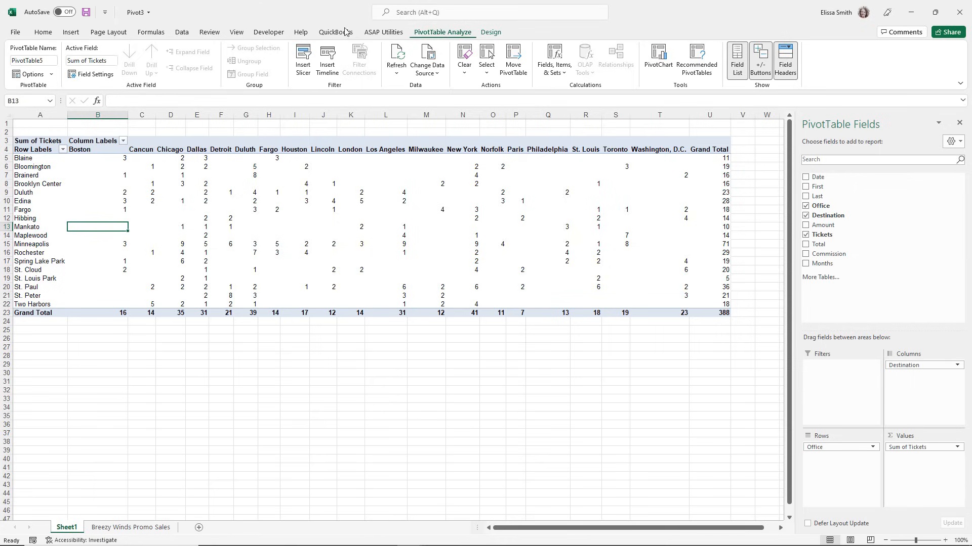
click(62, 149)
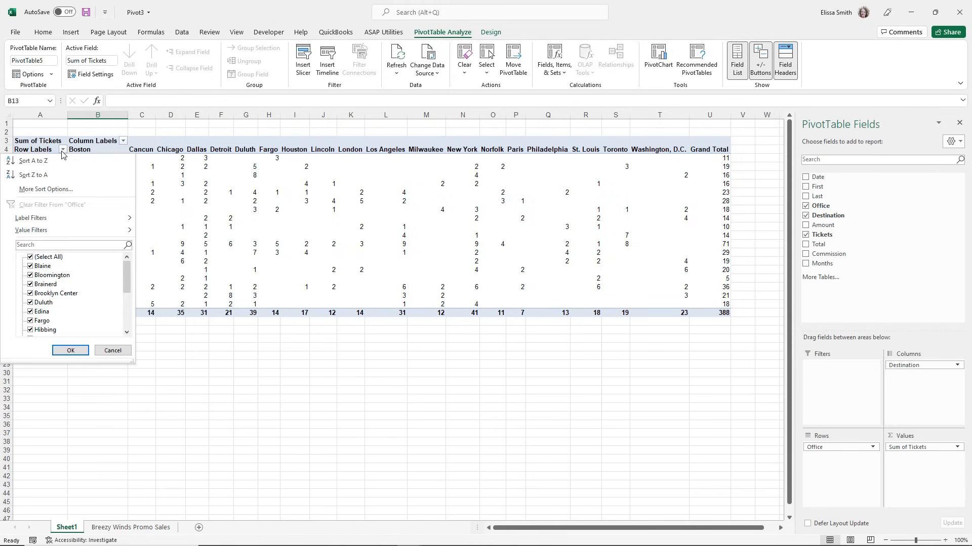
click(45, 175)
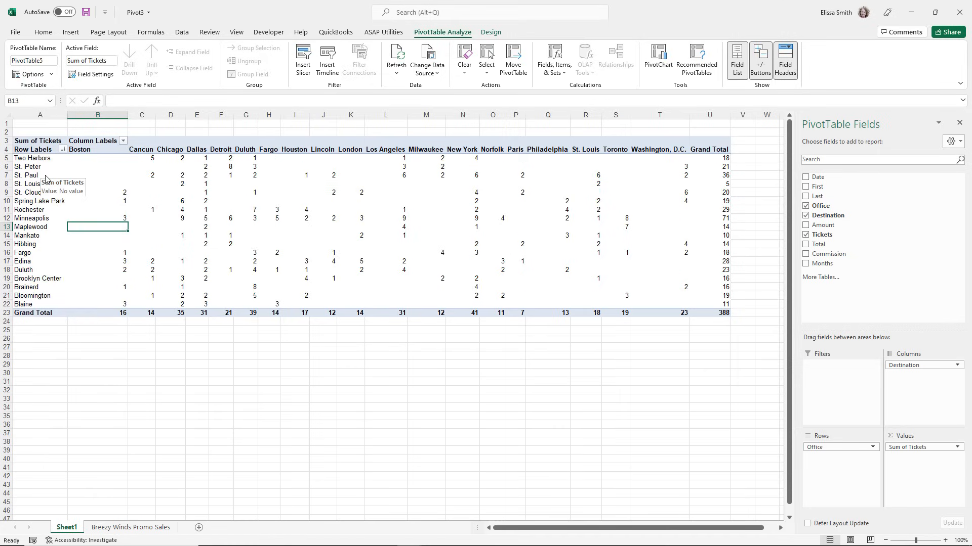
Filter the row labels to the offices that match the search text "st.".
click(62, 149)
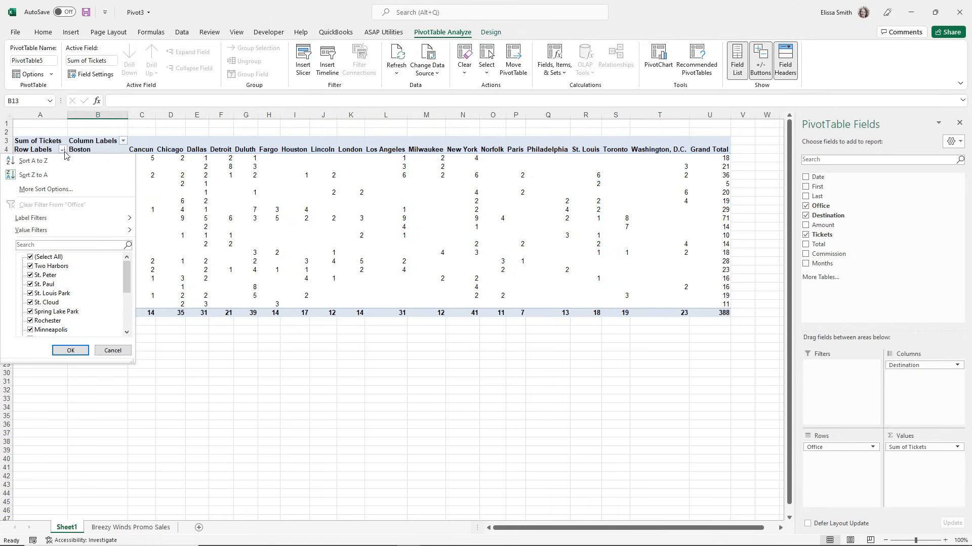
click(33, 247)
text(st.)
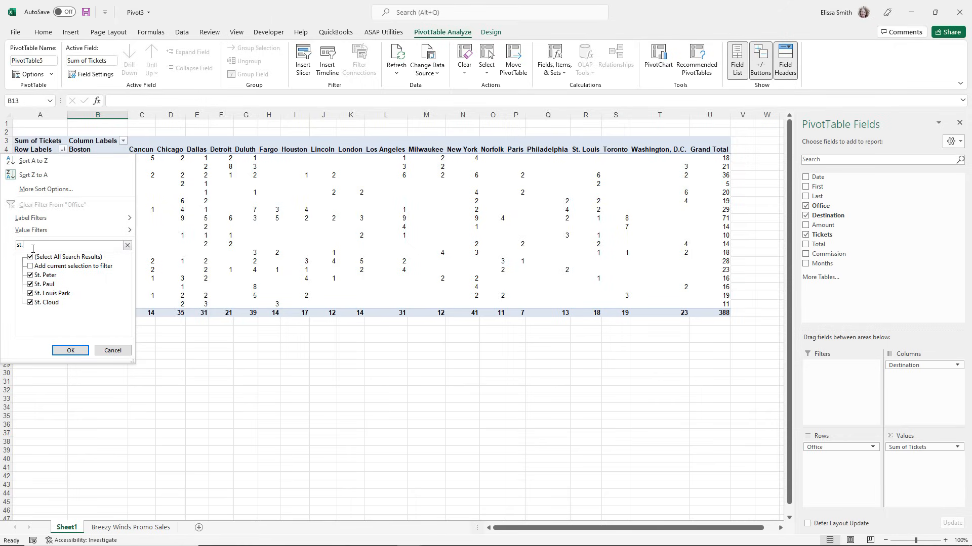
click(71, 350)
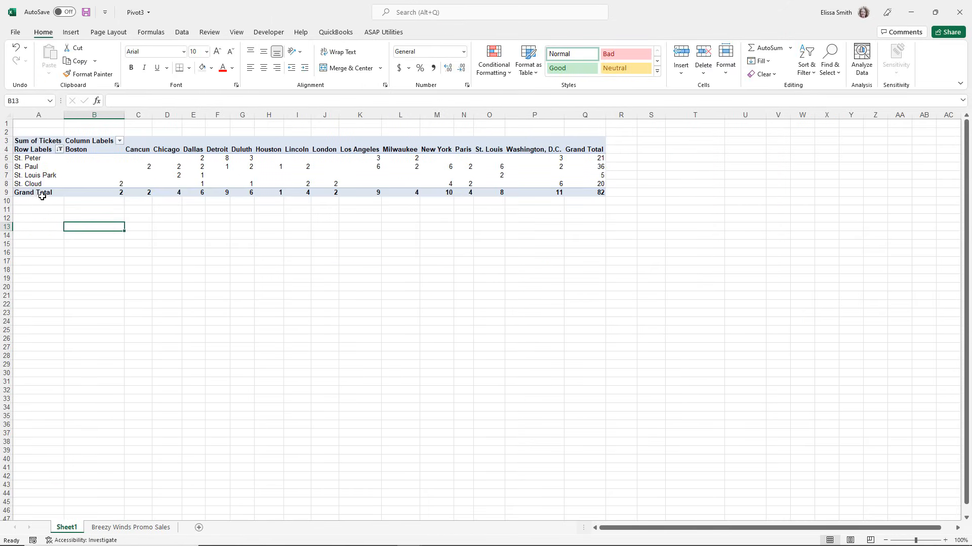
Clear the filter from the Office row labels.
click(60, 151)
key(ctrl)
key(ctrl)
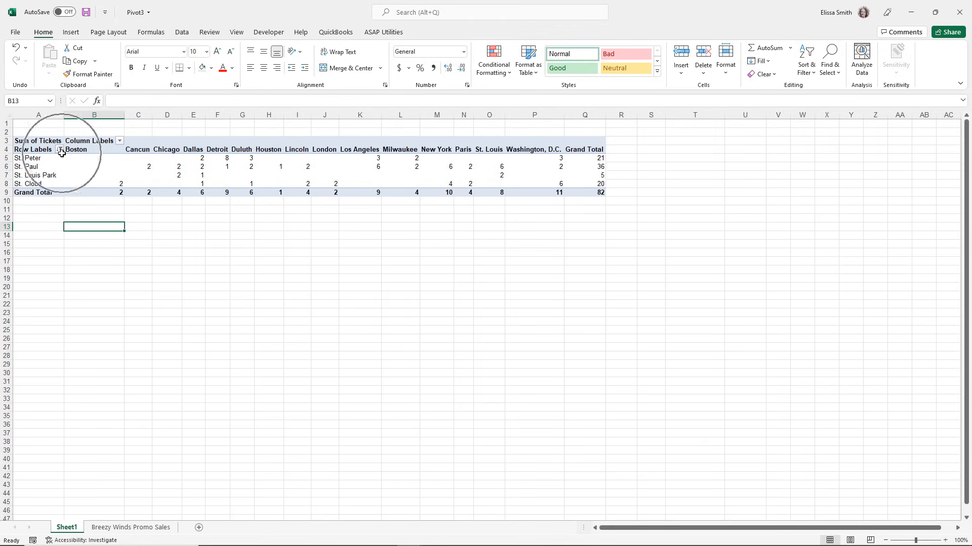
click(60, 150)
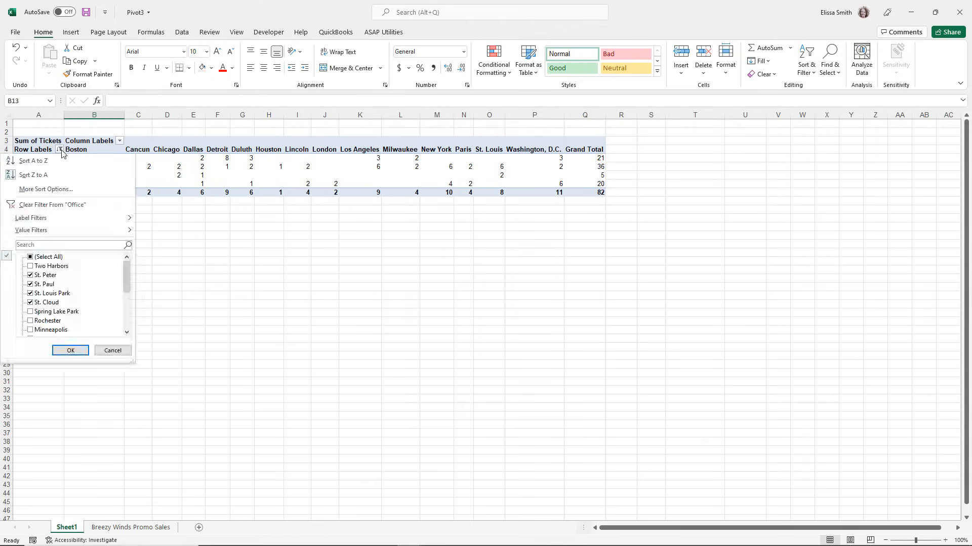
click(51, 206)
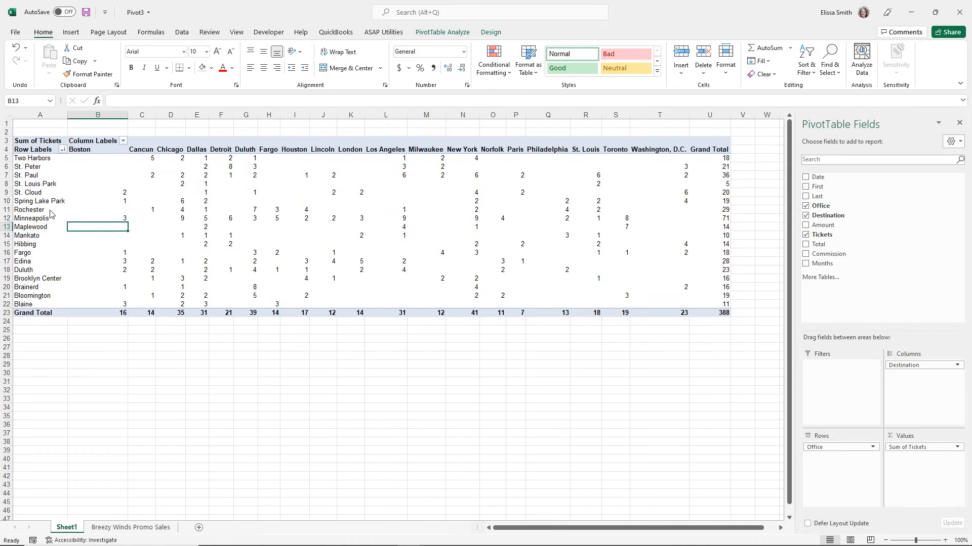
Filter the column labels to show only the destinations Boston, Cancun and Chicago.
click(123, 142)
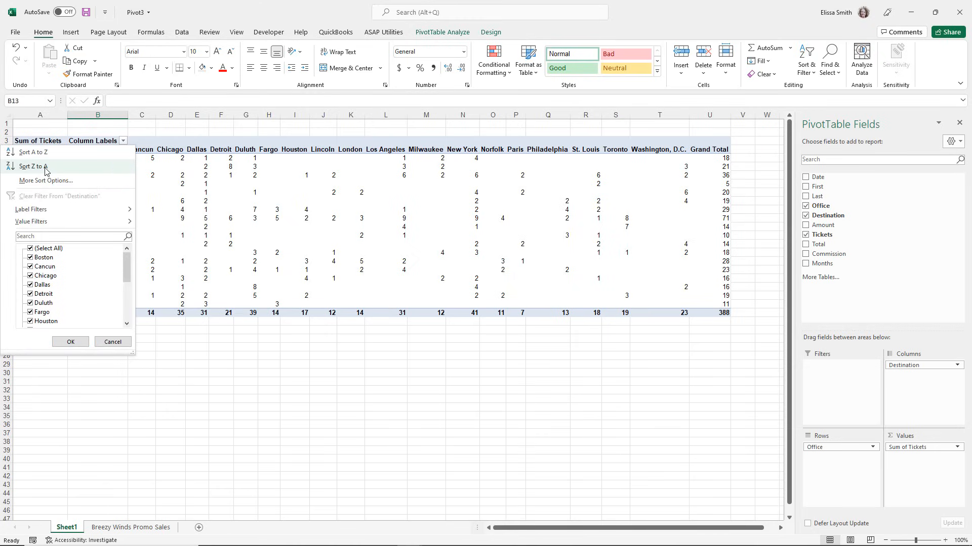
click(31, 249)
click(31, 257)
click(30, 267)
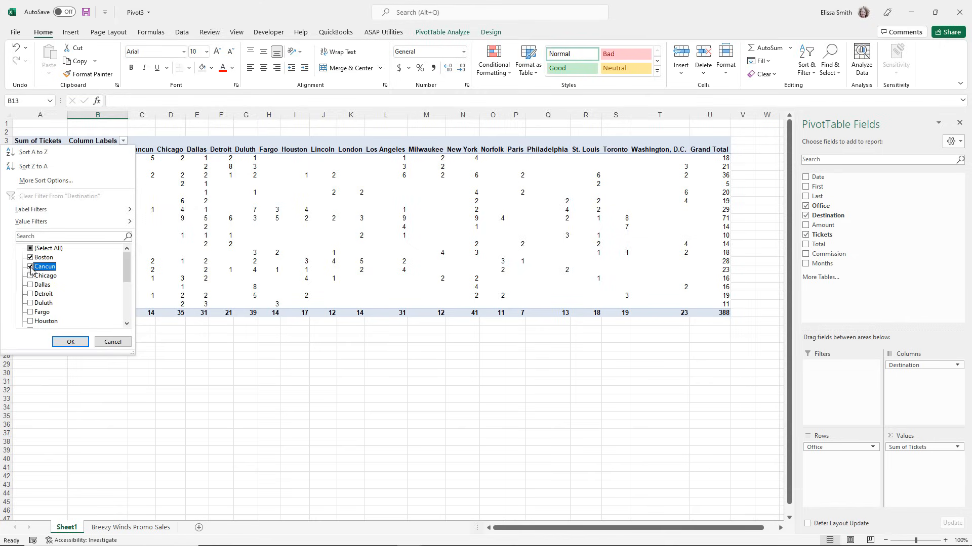
click(31, 275)
click(70, 341)
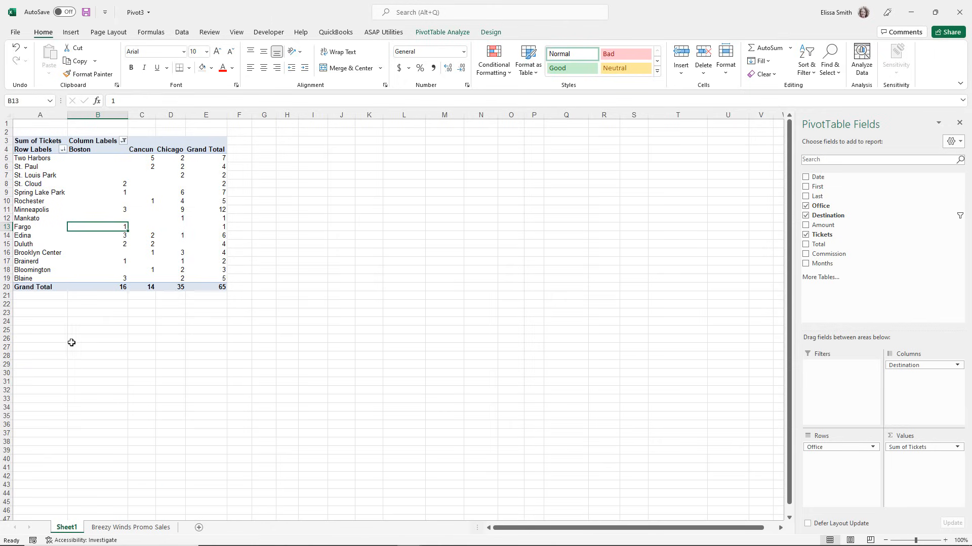
Look at the source data on the Breezy Winds Promo Sales sheet, and clear the Destination filter in the PivotTable on Sheet1.
key(ctrl)
key(ctrl)
key(ctrl)
click(134, 527)
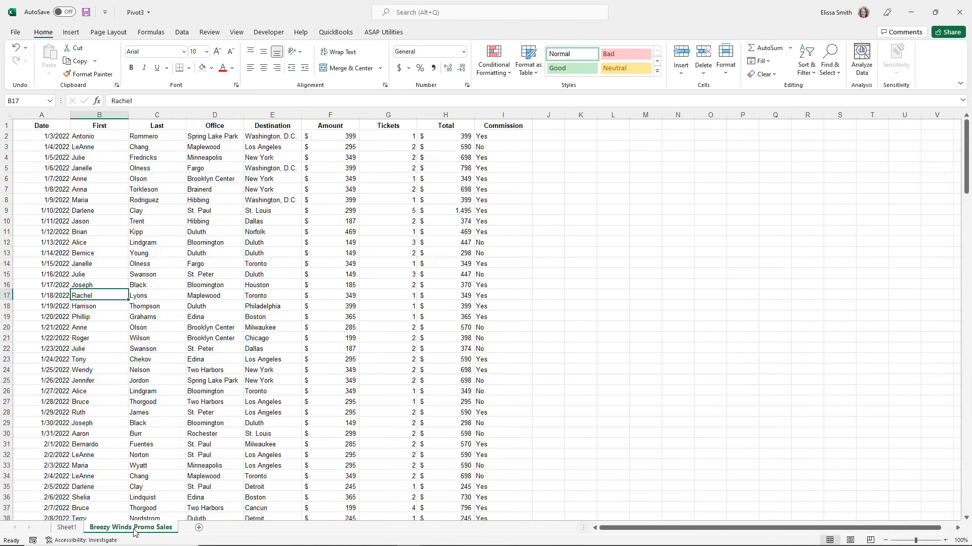
click(69, 529)
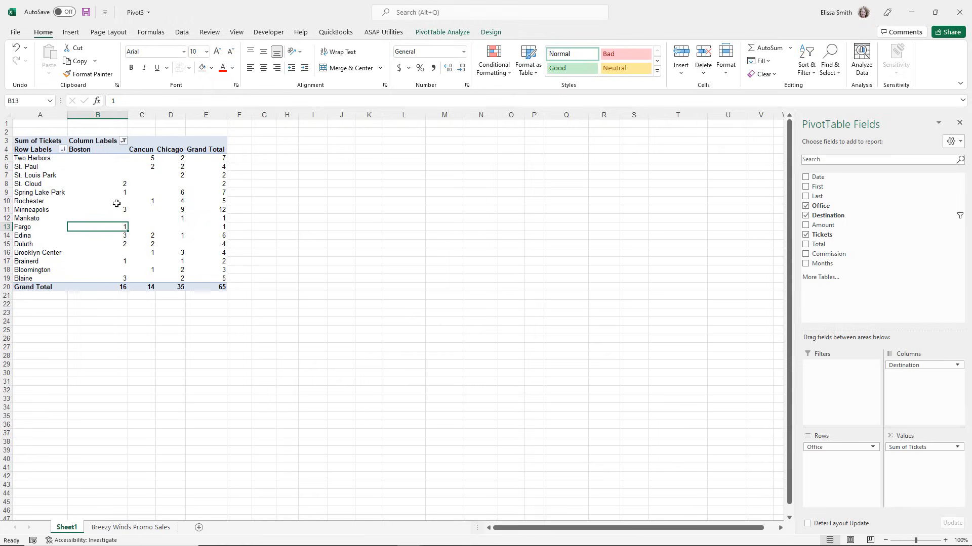
click(123, 141)
click(59, 198)
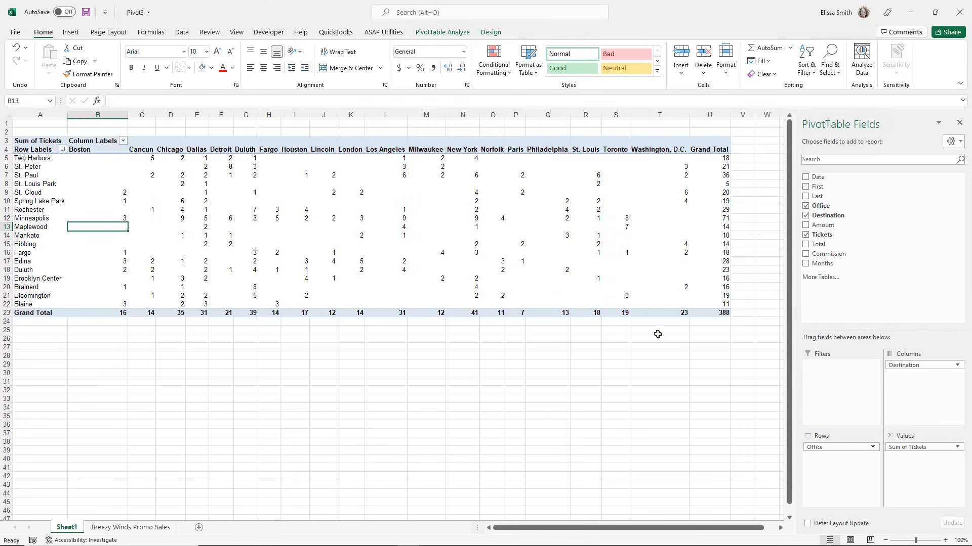
Add the Date field to the PivotTable's Filters area.
key(ctrl)
key(ctrl)
key(ctrl)
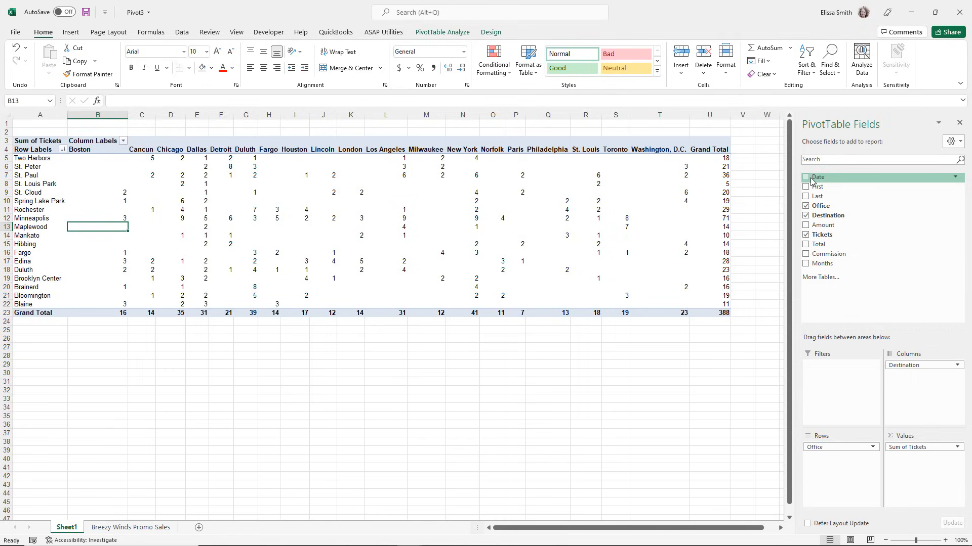
key(ctrl)
drag(812, 180, 826, 372)
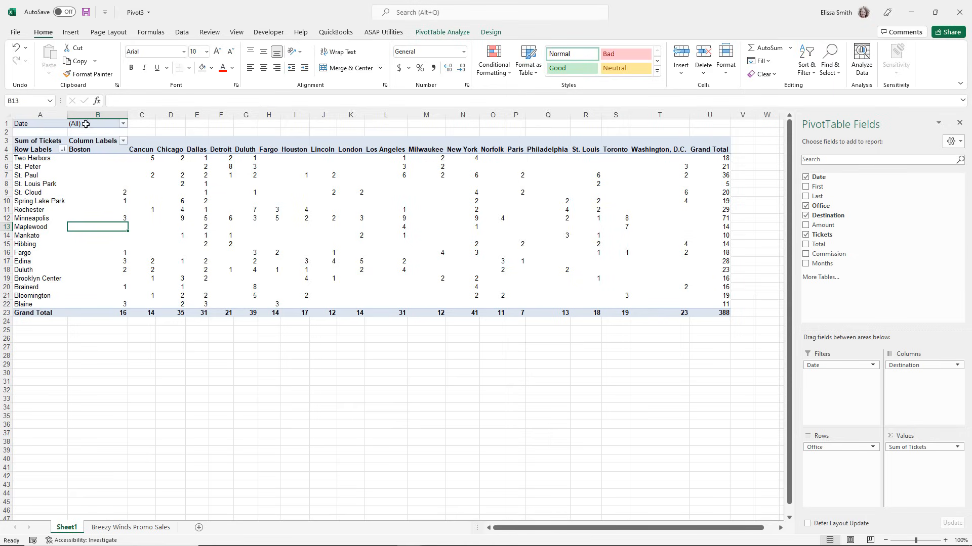
Filter the PivotTable by Date to show only 3-Jan.
click(123, 124)
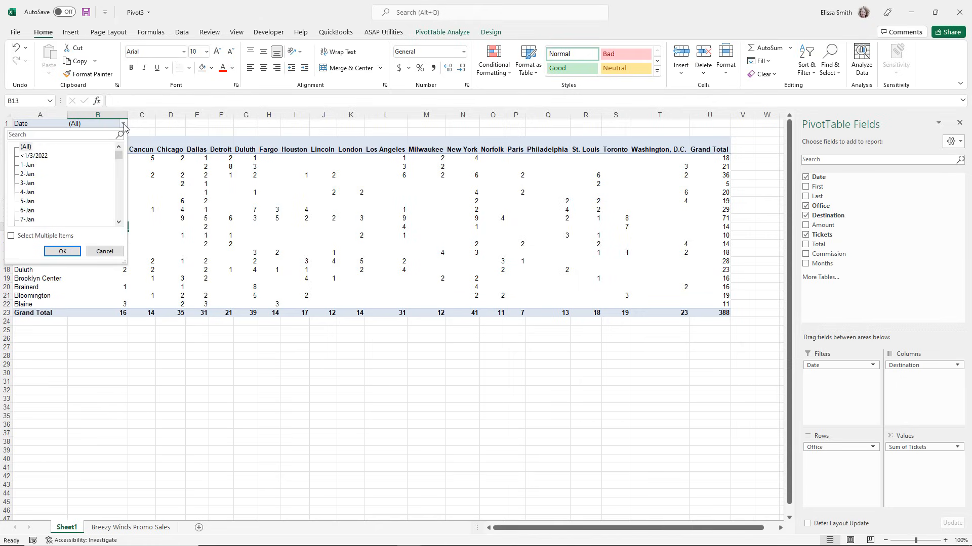
click(28, 184)
click(62, 252)
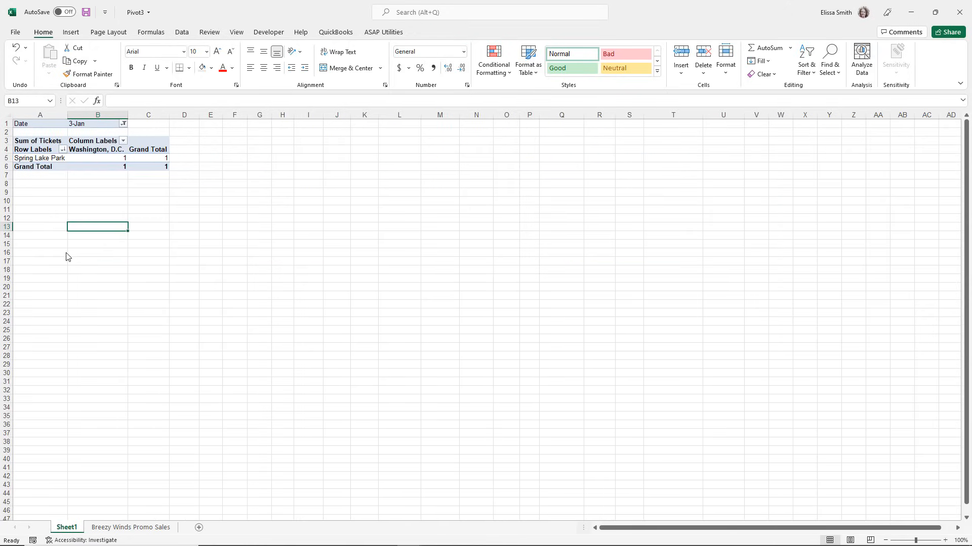
Allow multiple items in the Date filter and include 1-Jan, 2-Jan, 4-Jan and 5-Jan along with 3-Jan.
click(124, 124)
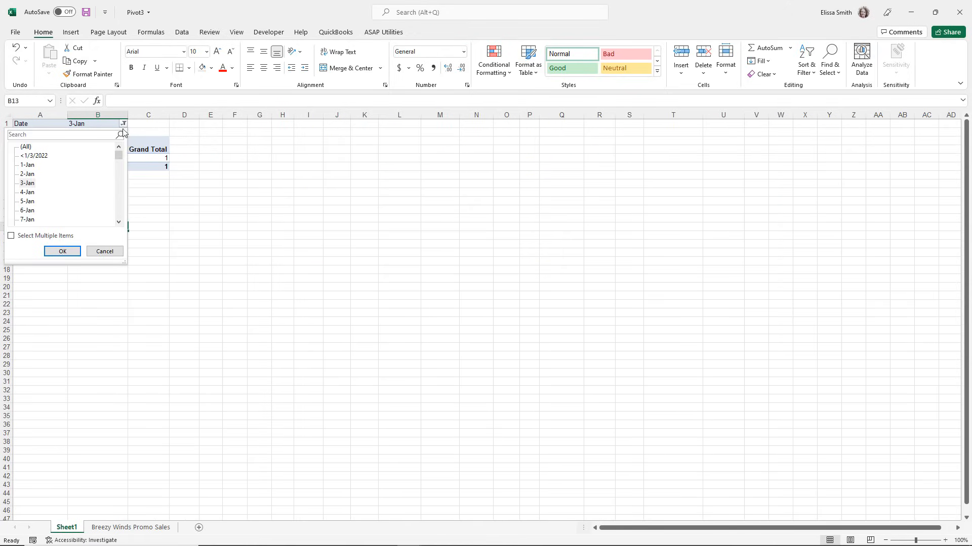
click(11, 235)
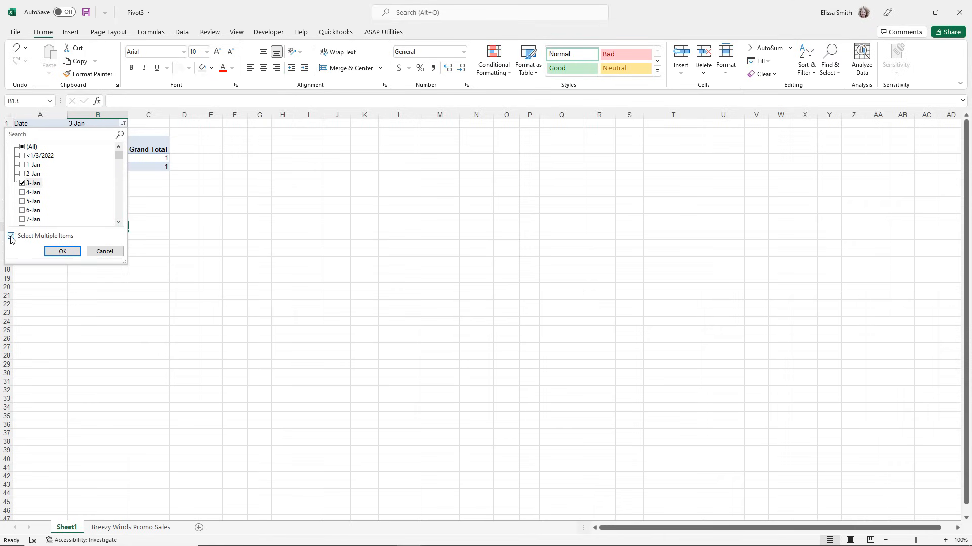
click(22, 173)
click(22, 165)
click(21, 192)
click(22, 201)
click(56, 251)
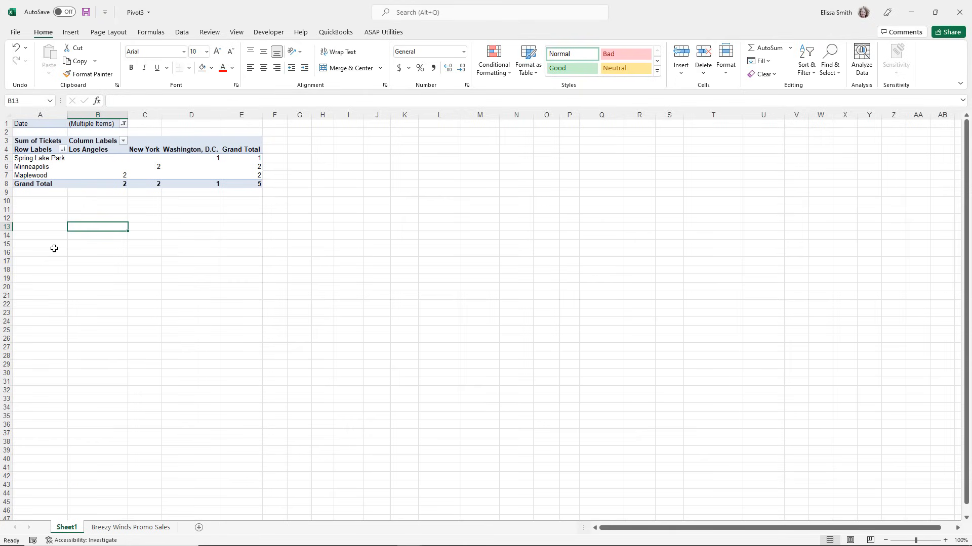
Turn off multiple item selection in the Date filter and show all dates.
click(123, 124)
click(11, 237)
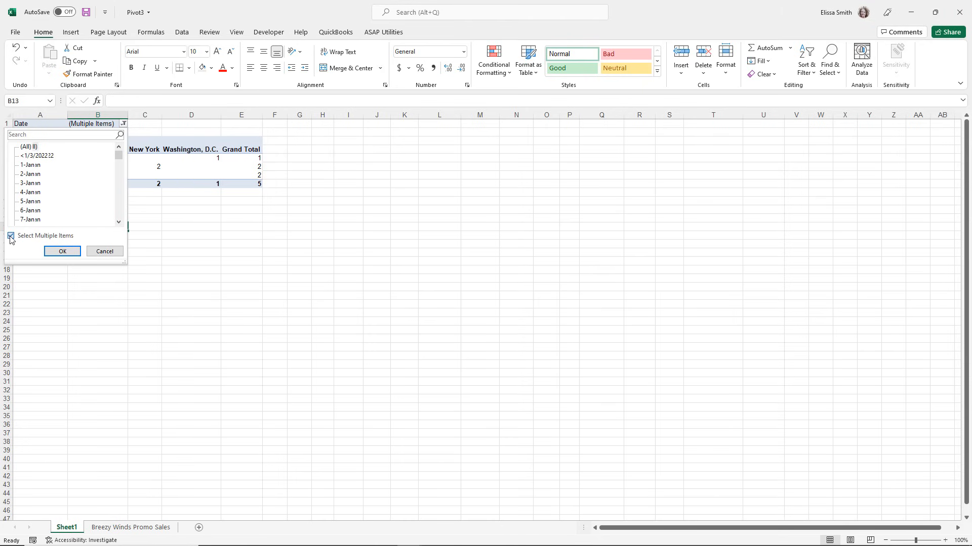
click(61, 254)
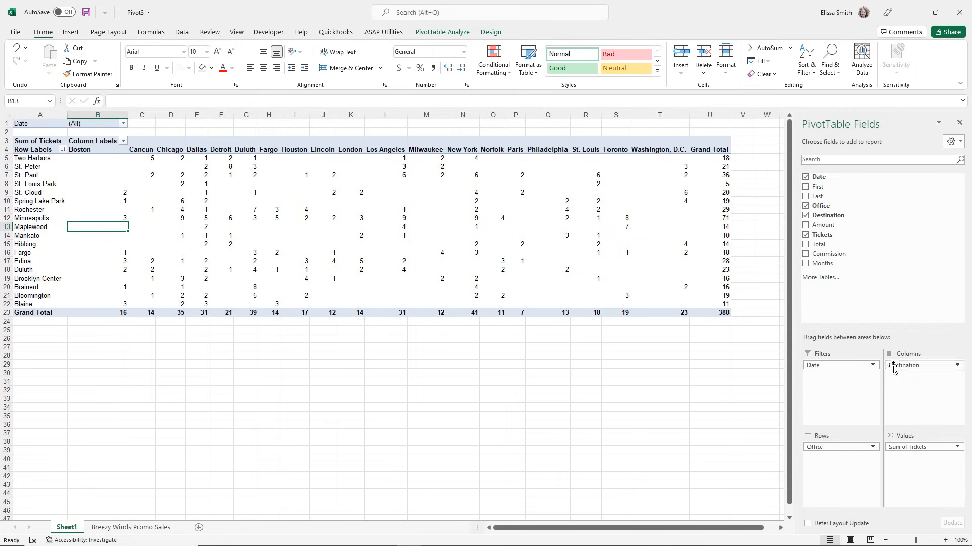
Move Destination from the Columns area to Rows beneath Office, and collapse and re-expand the Two Harbors group.
drag(893, 369, 835, 463)
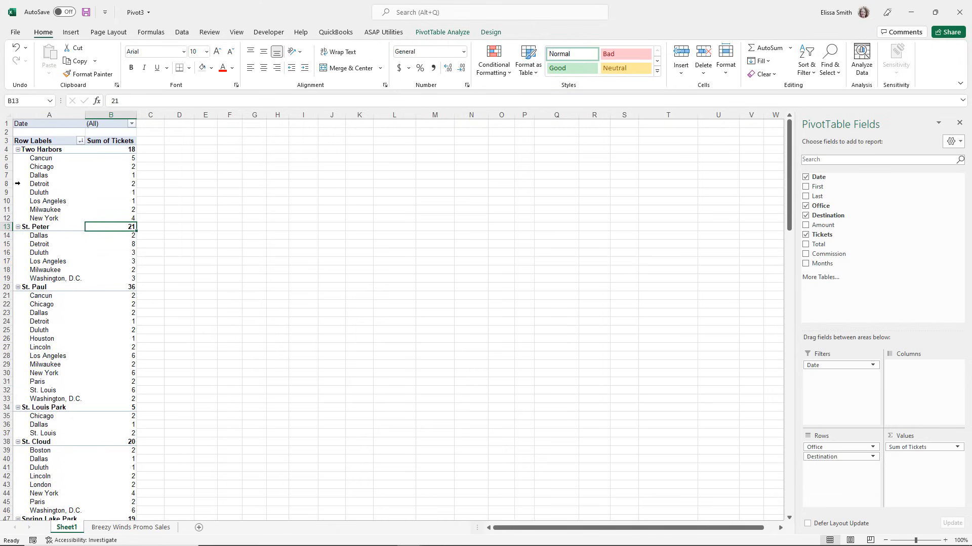
click(18, 152)
click(18, 150)
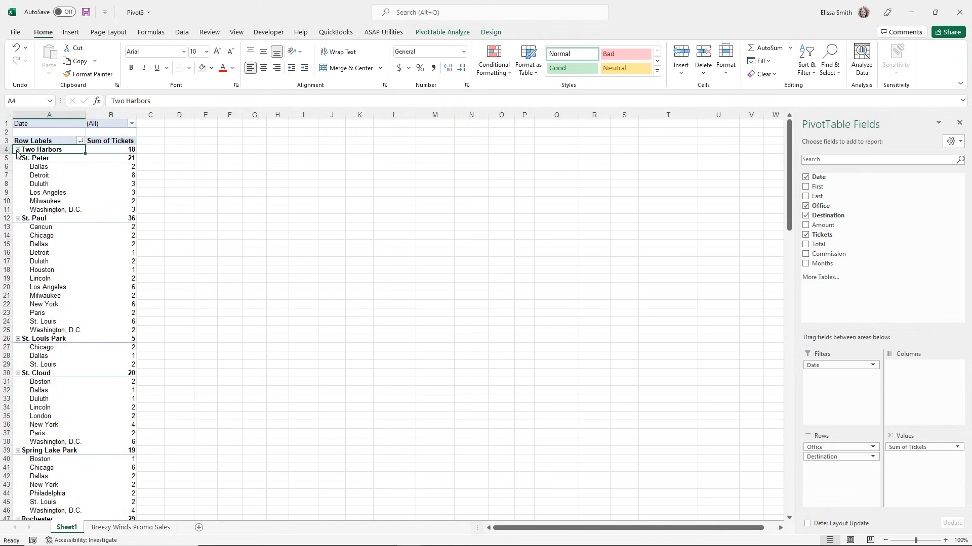
click(18, 150)
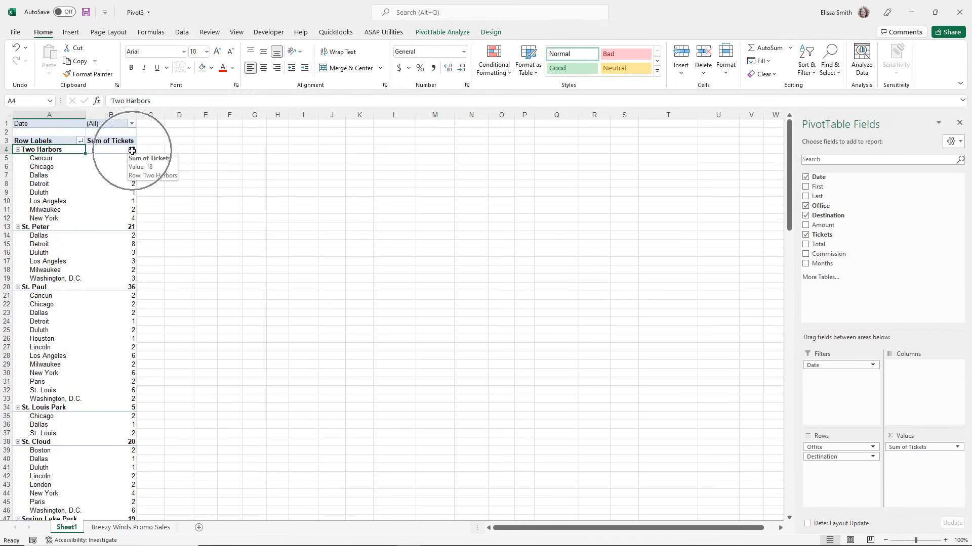
Review the nested office and destination rows down to the Grand Total, and reselect a ticket value under St. Paul.
click(115, 466)
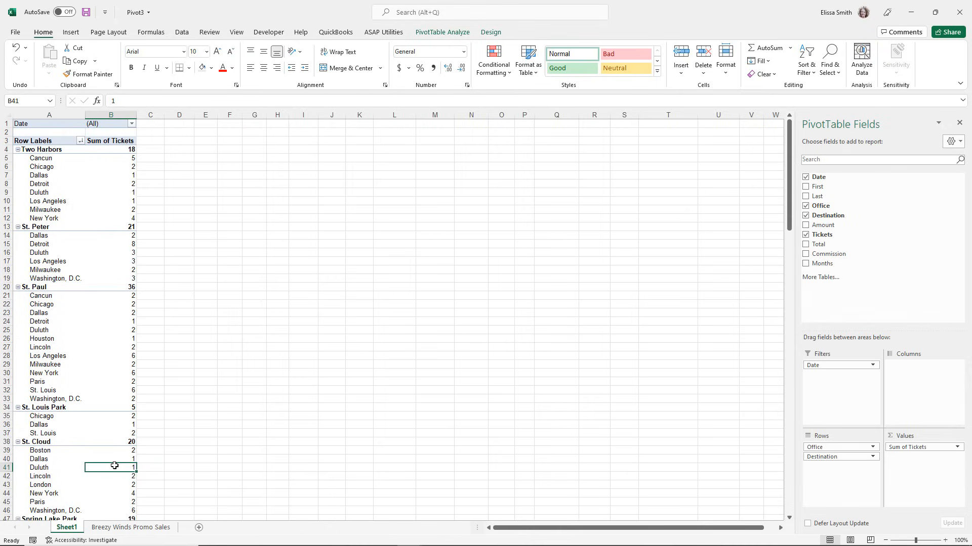
key(ctrl+End)
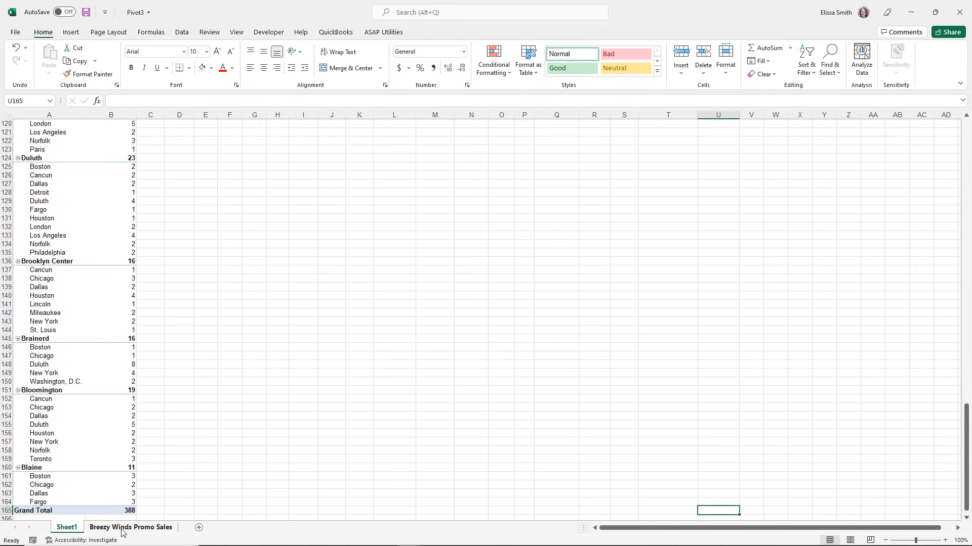
scroll(76, 402, up, 20)
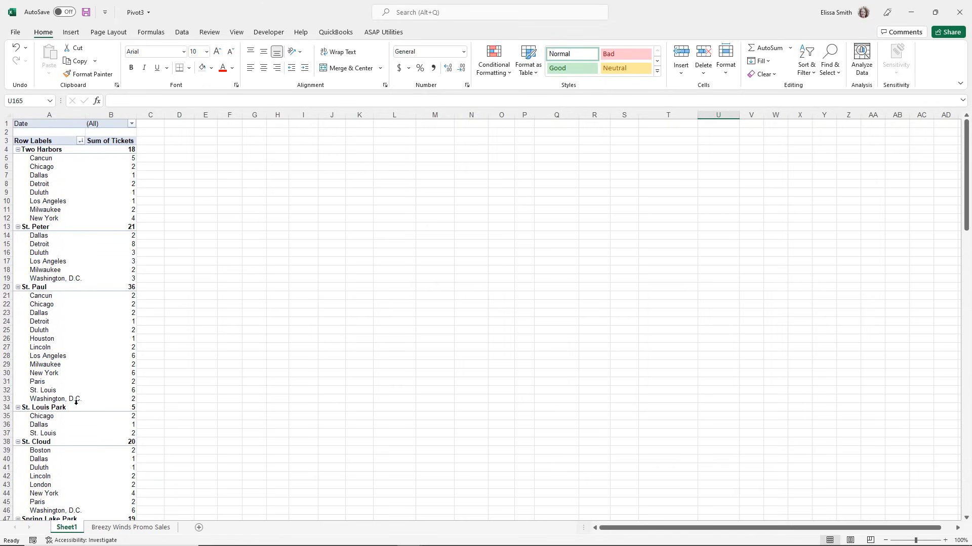
click(90, 347)
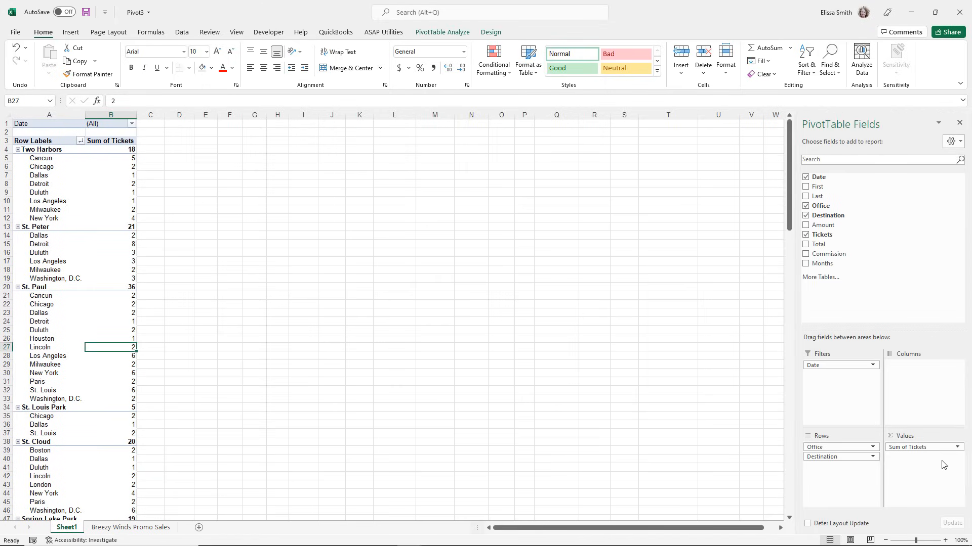
Remove Sum of Tickets from the Values area and add the Amount field in its place.
key(ctrl)
key(ctrl)
drag(927, 452, 575, 403)
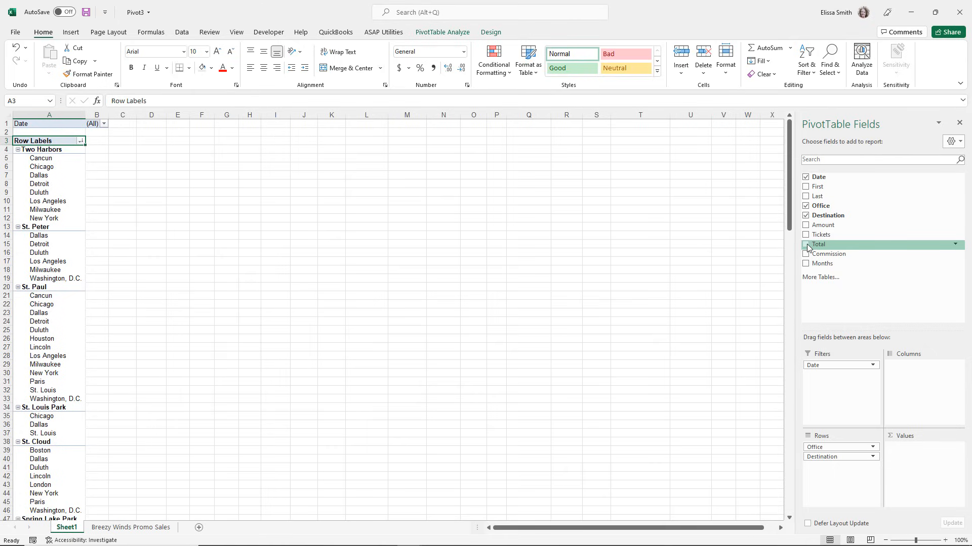
drag(820, 224, 921, 462)
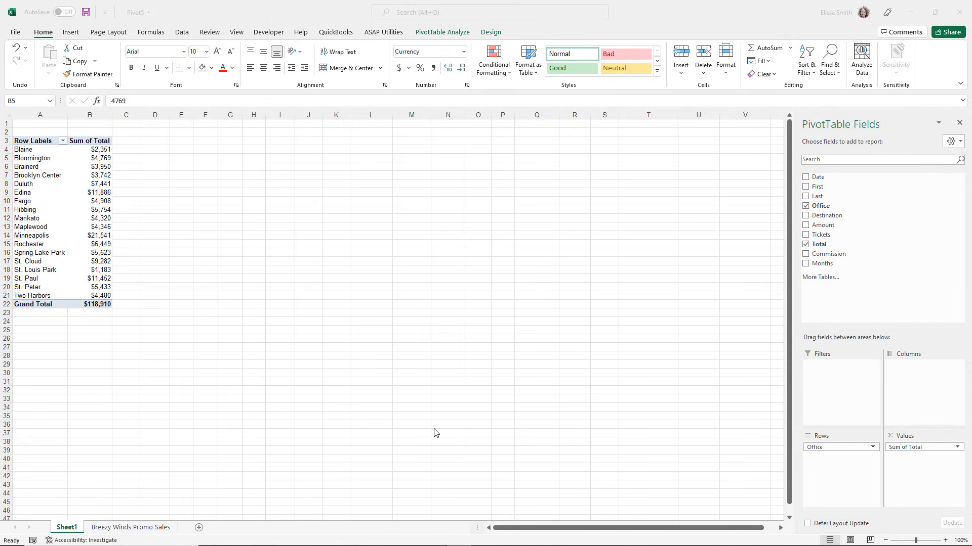
Add the Date field to the Columns area of the office totals PivotTable and remove the Months field from it.
ctrl+scroll(369, 384, up, 2)
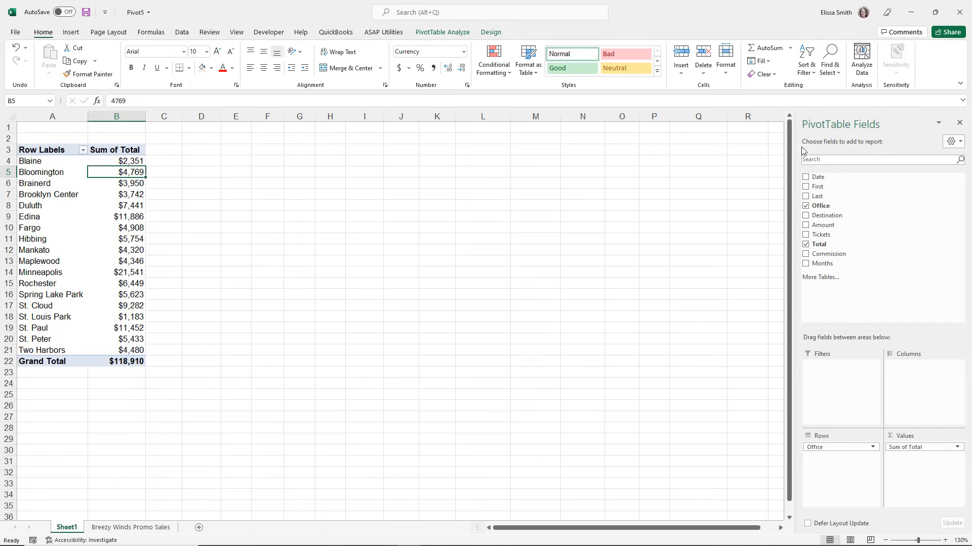
drag(818, 177, 919, 371)
drag(918, 371, 919, 371)
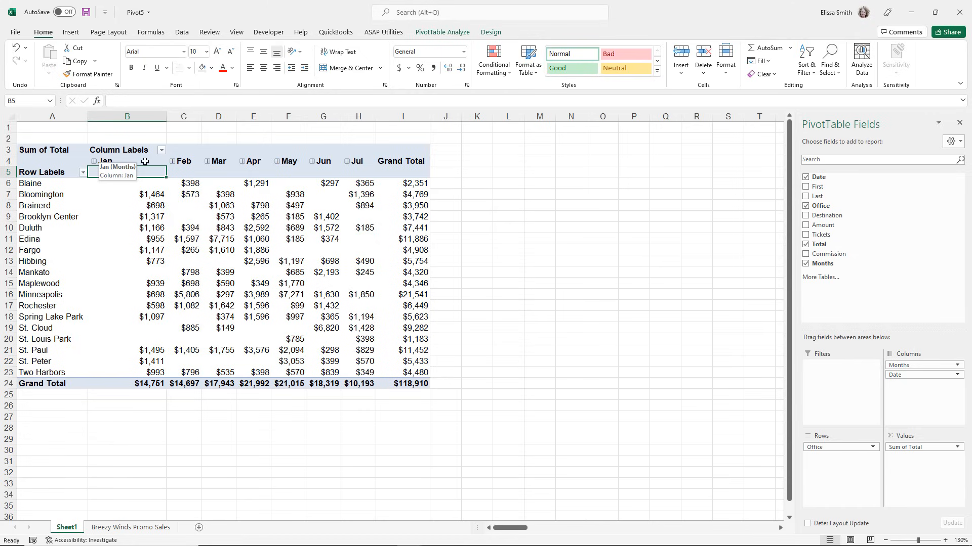
click(102, 163)
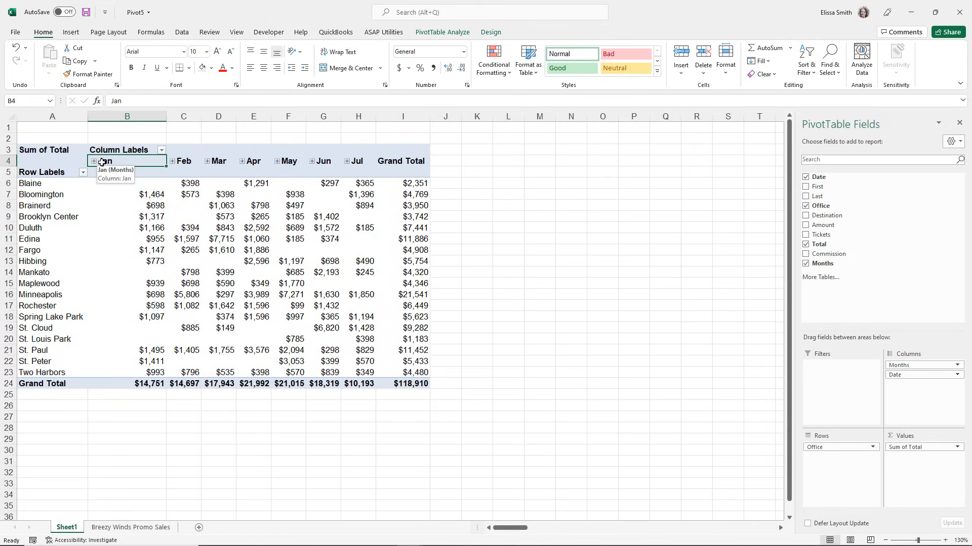
drag(898, 365, 669, 369)
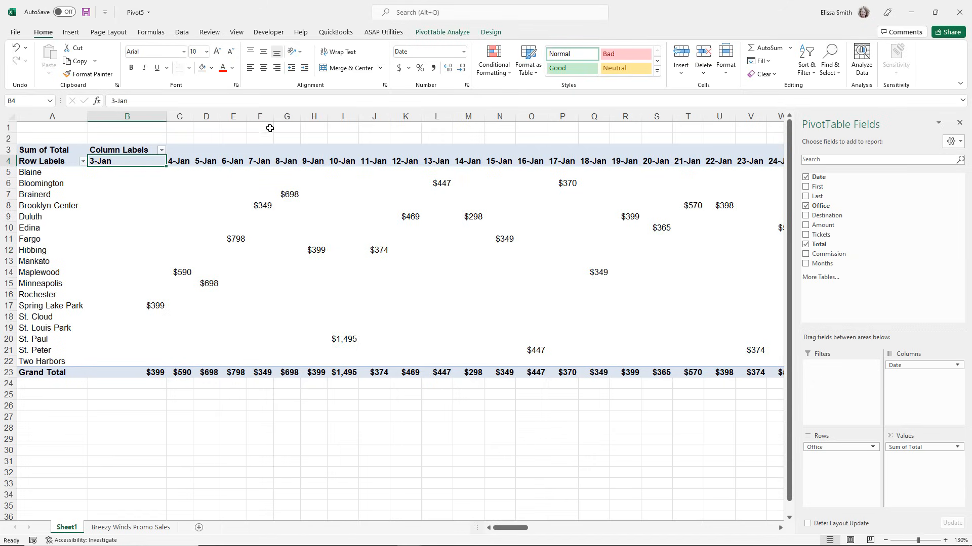
Group the Date field by Days, Months and Quarters.
click(429, 33)
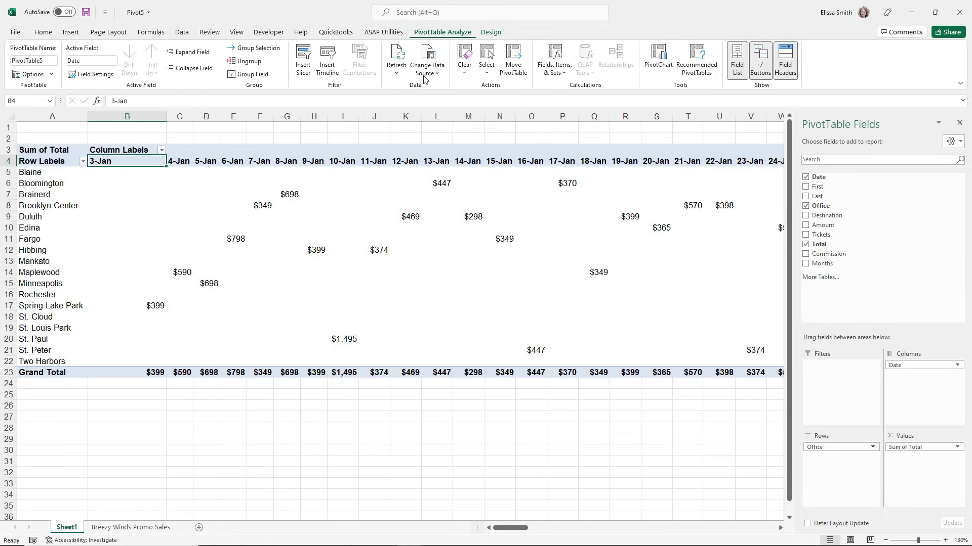
click(240, 76)
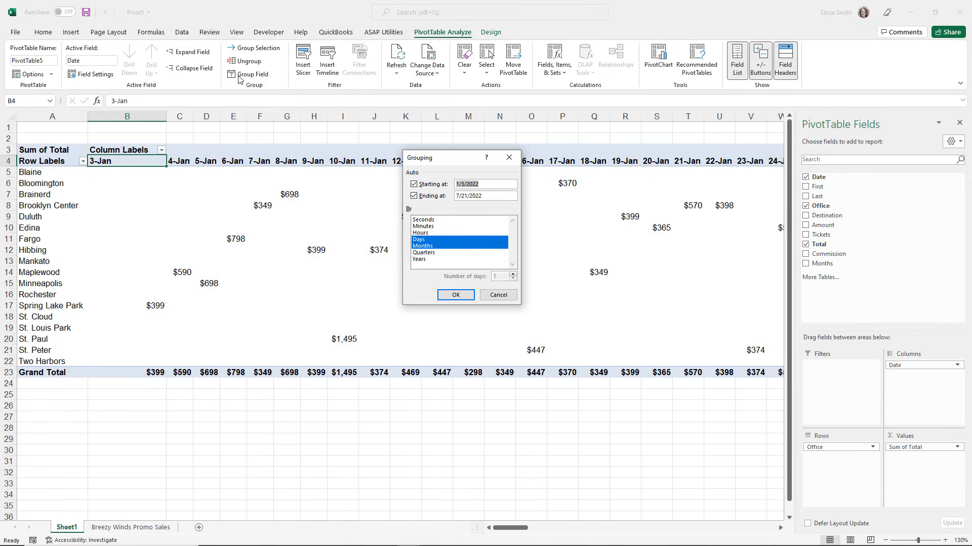
double_click(426, 247)
click(424, 253)
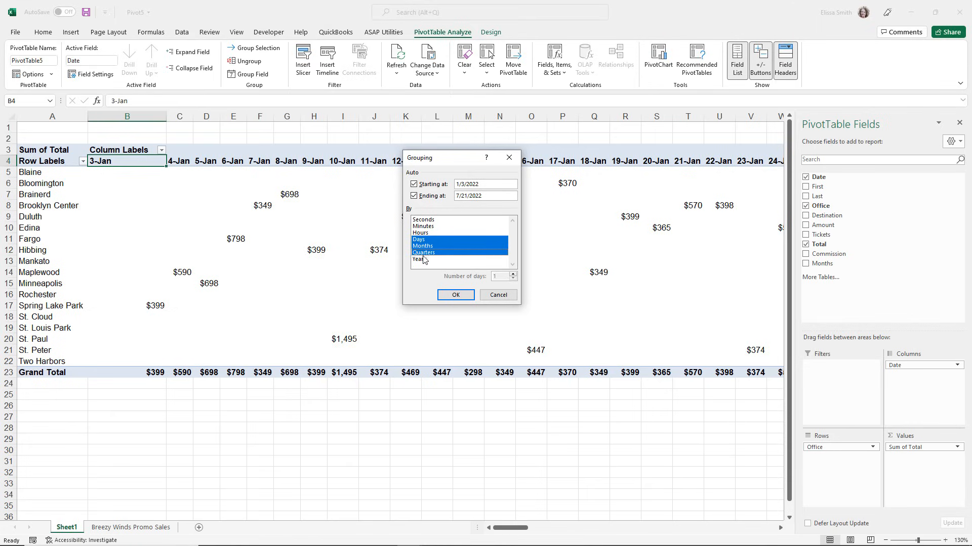
click(447, 299)
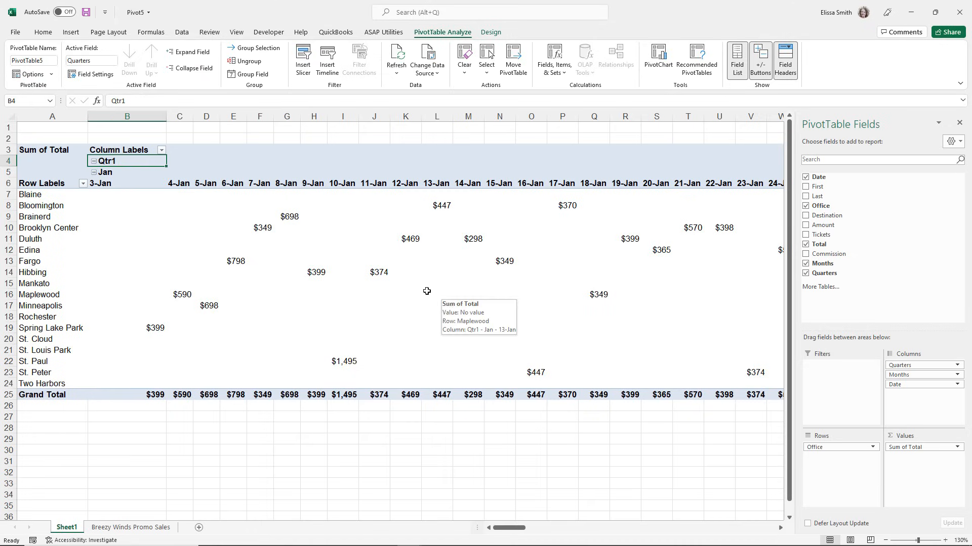
Collapse the daily columns under each month from Jan through Jul.
click(94, 173)
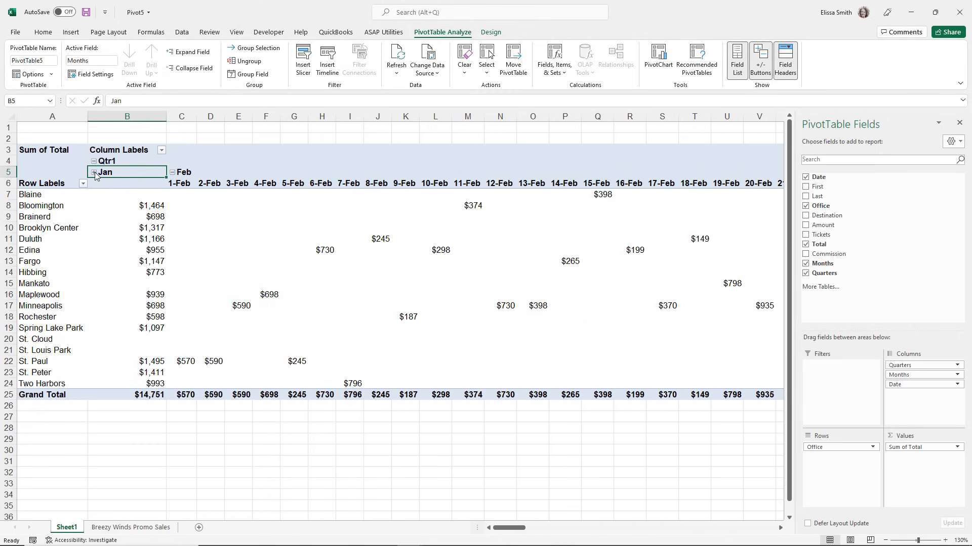
click(173, 173)
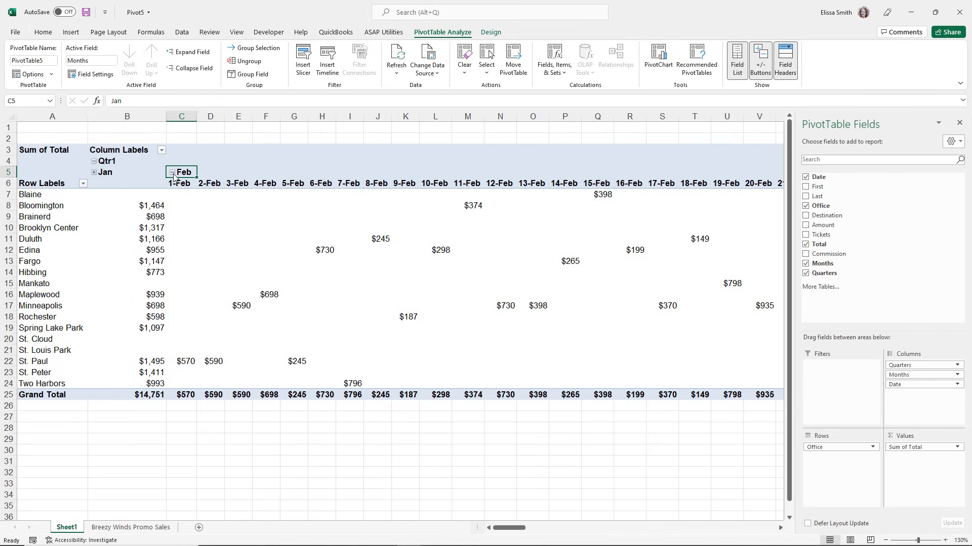
click(206, 173)
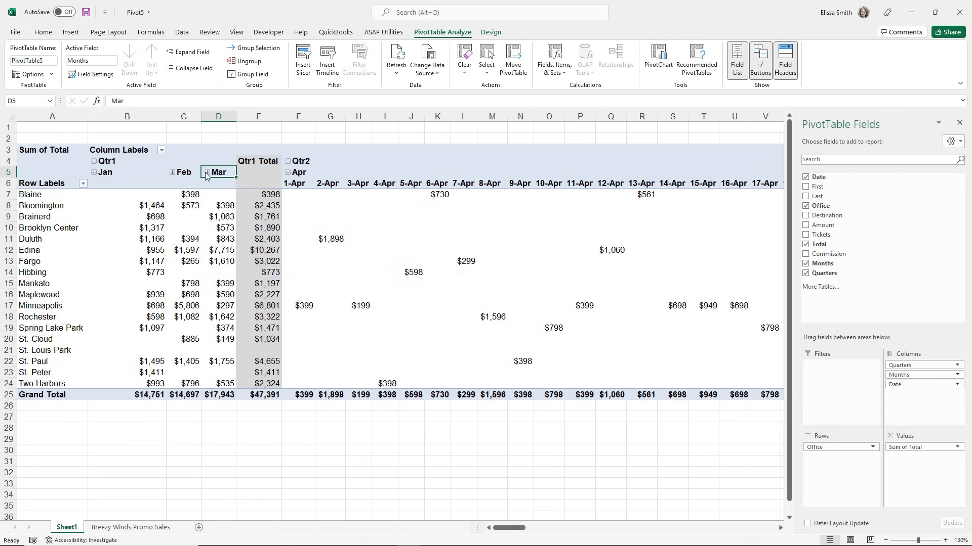
click(287, 173)
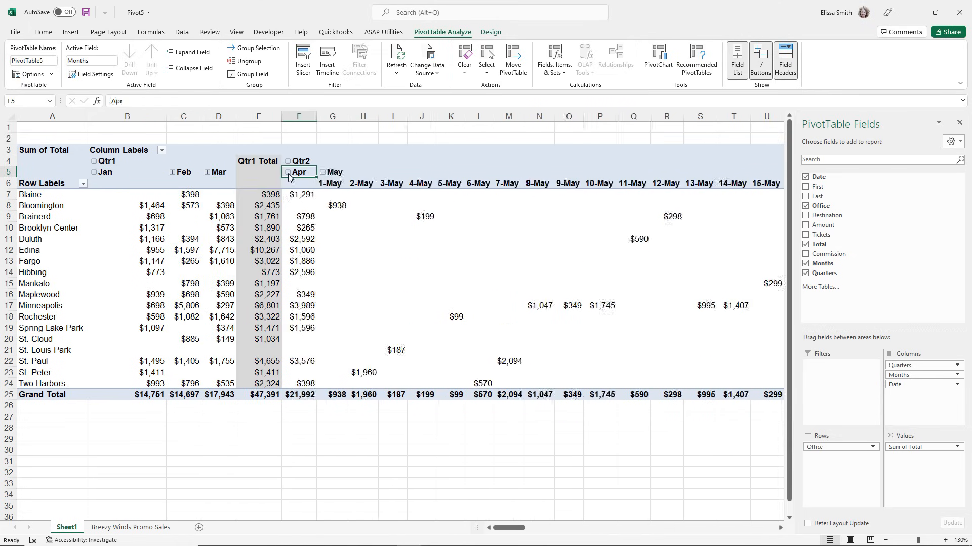
click(322, 172)
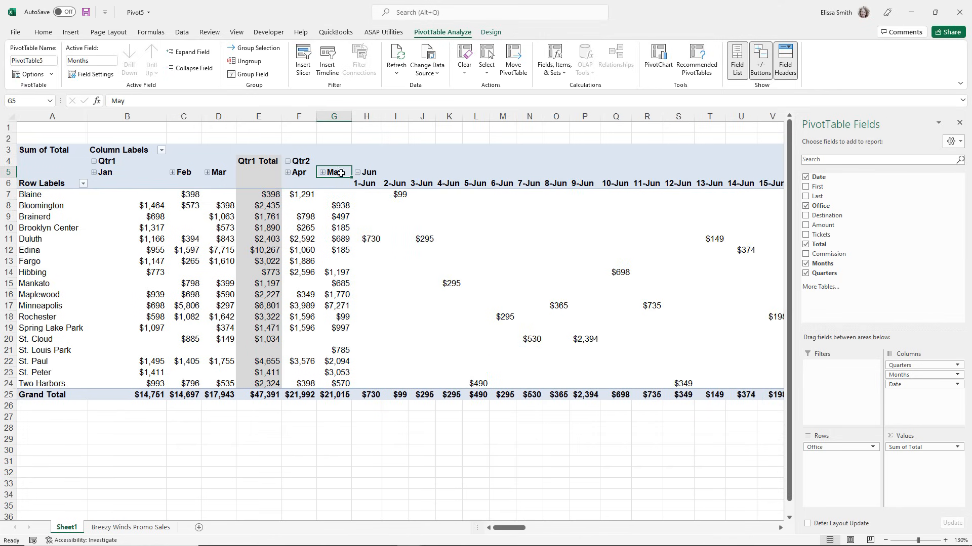
click(358, 173)
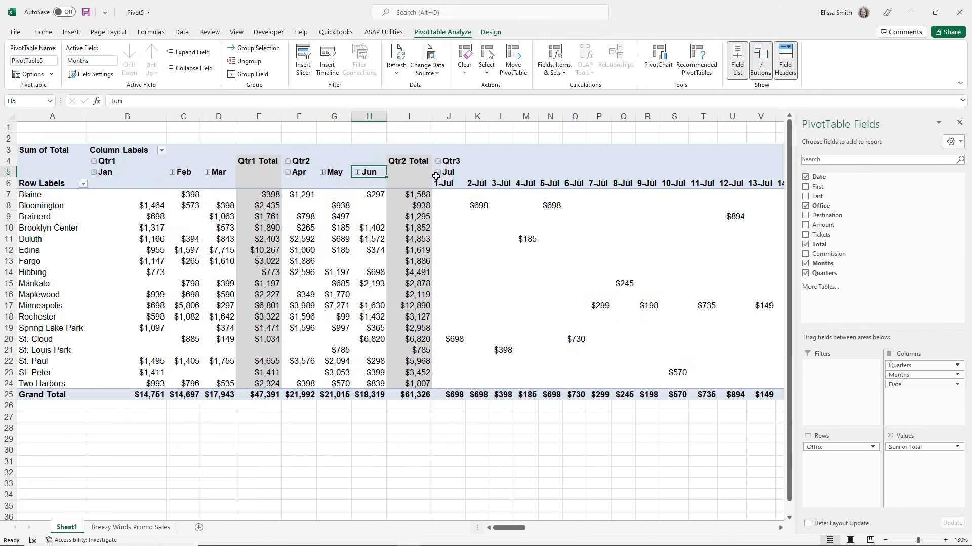
click(437, 173)
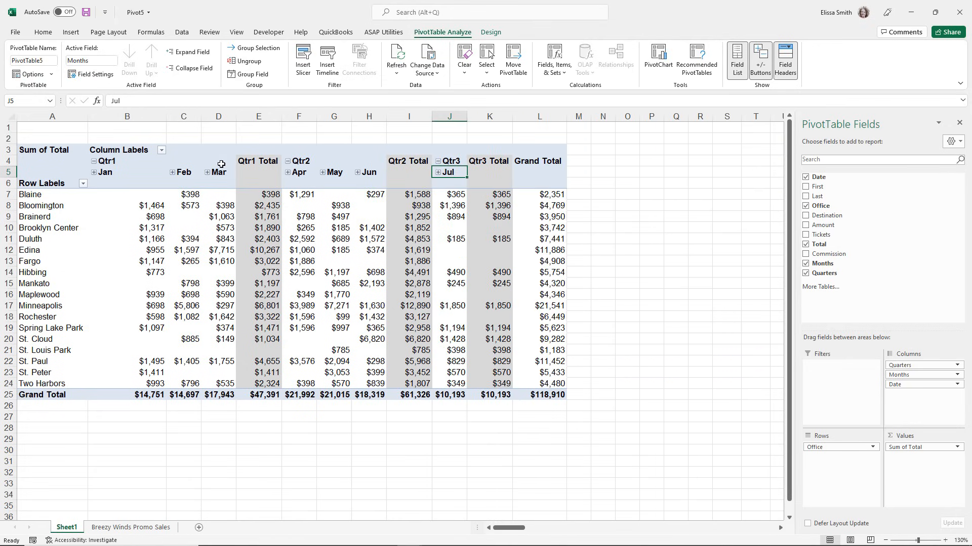
Collapse Qtr1, Qtr2 and Qtr3 to show only quarterly totals per office.
click(94, 161)
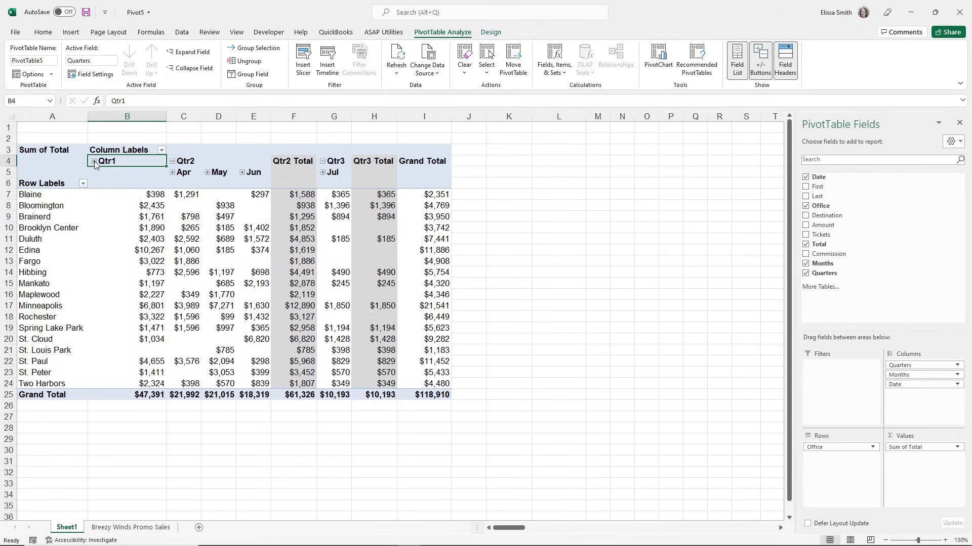
click(172, 161)
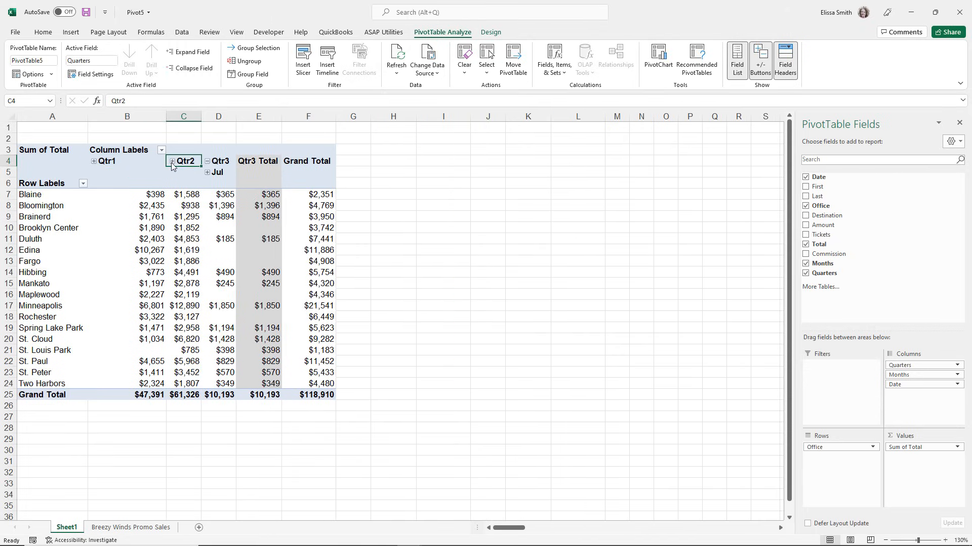
click(207, 161)
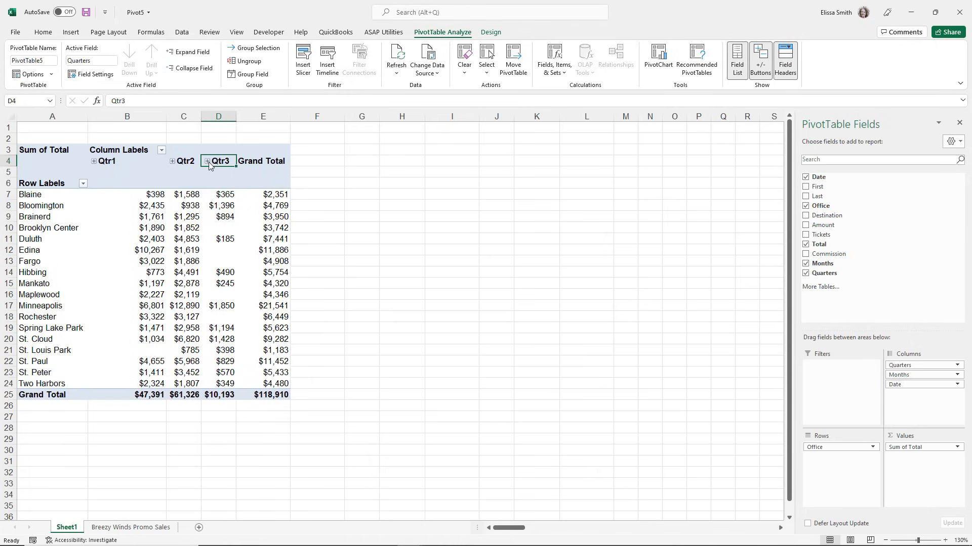
Ungroup the date columns, starting from the Qtr1 heading, into individual full dates.
click(106, 161)
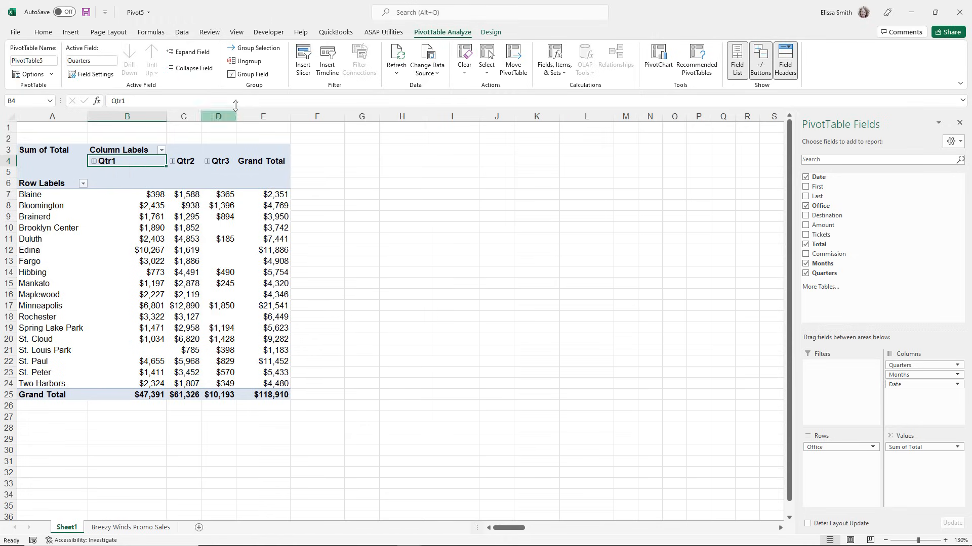
click(248, 62)
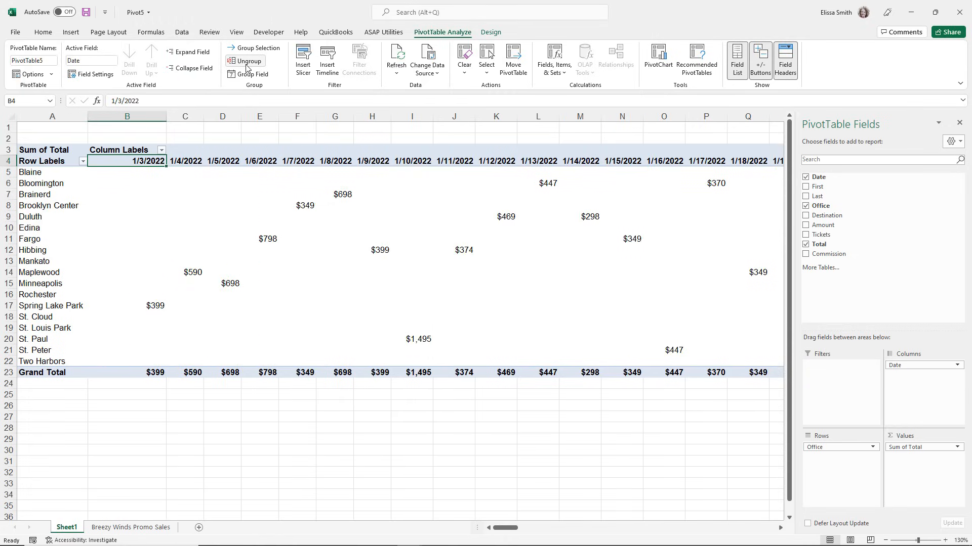
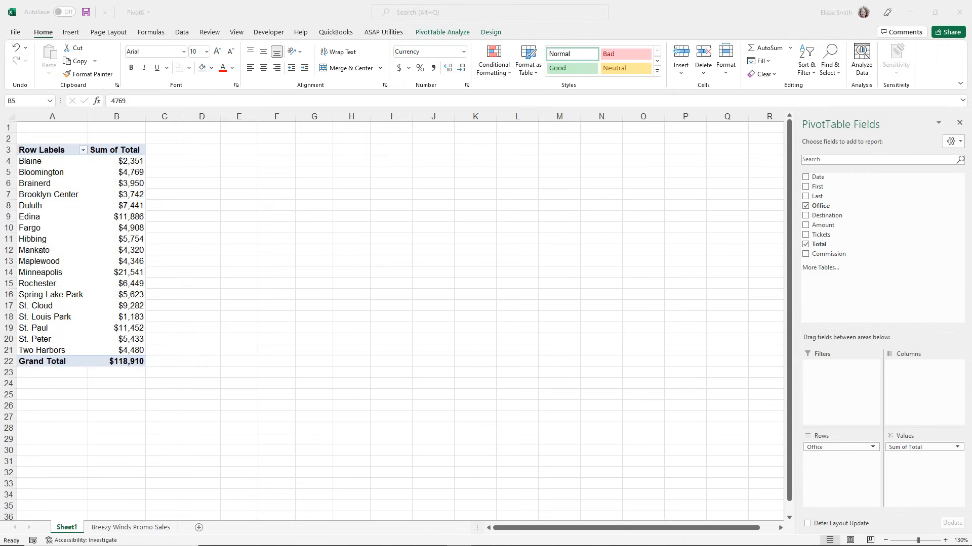
Insert slicers for the Date and Destination fields of the office sales PivotTable.
click(40, 217)
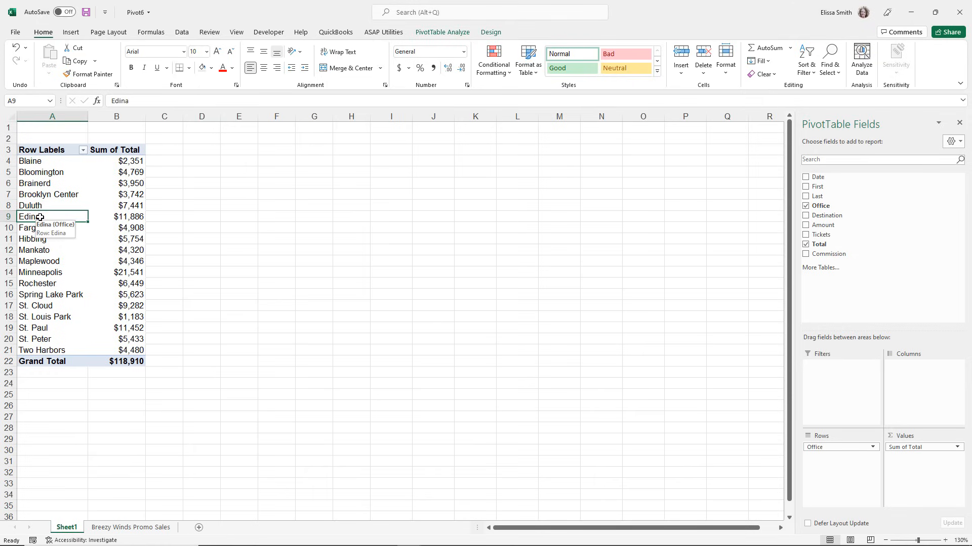
click(434, 35)
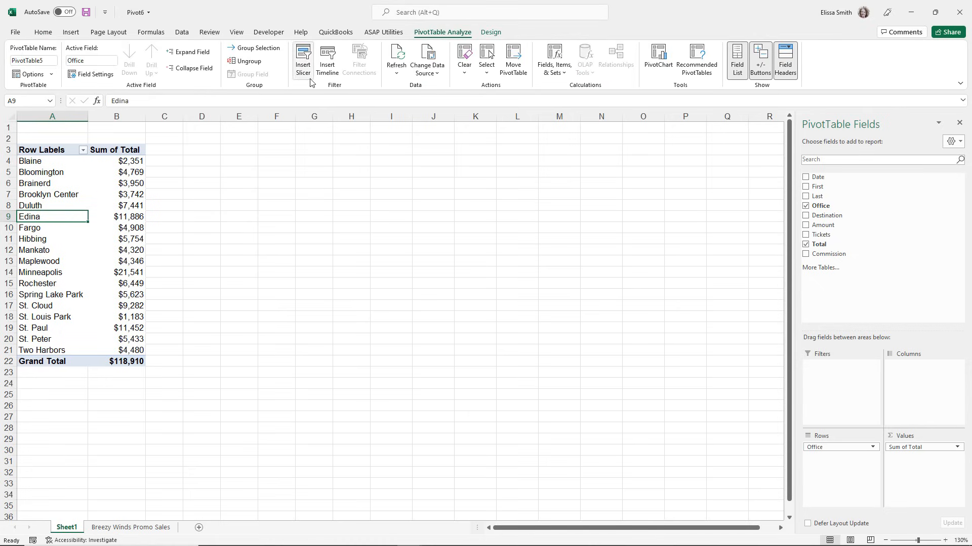
key(ctrl)
key(ctrl)
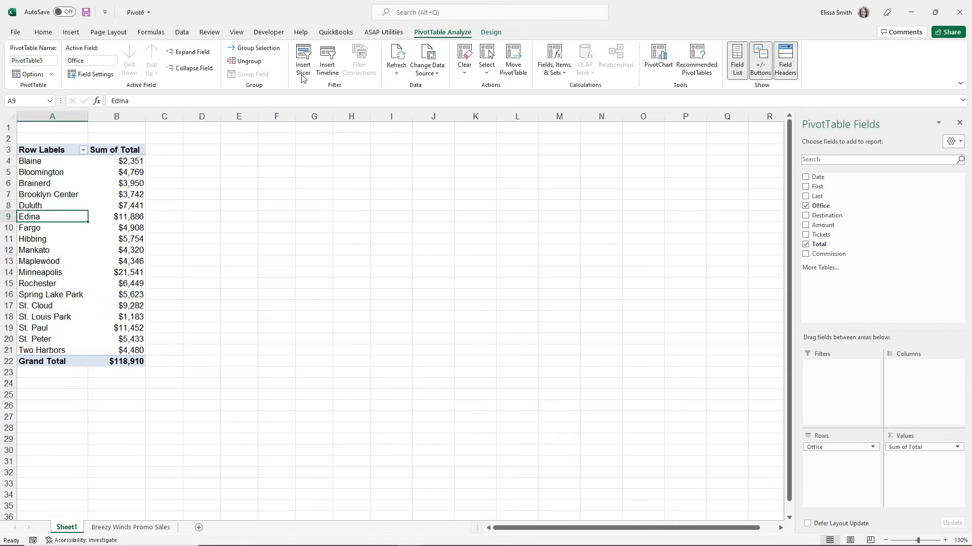
key(ctrl)
click(302, 71)
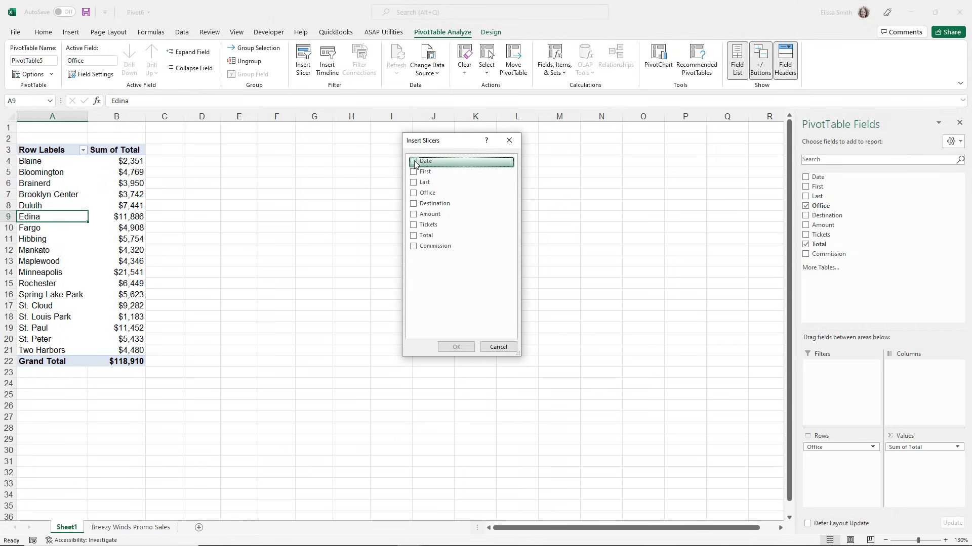
click(414, 162)
click(412, 205)
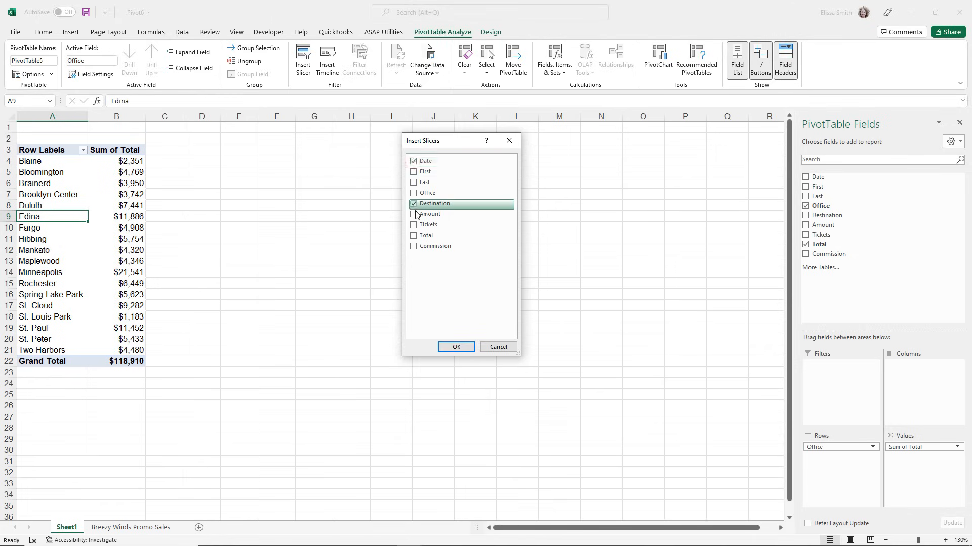
click(456, 348)
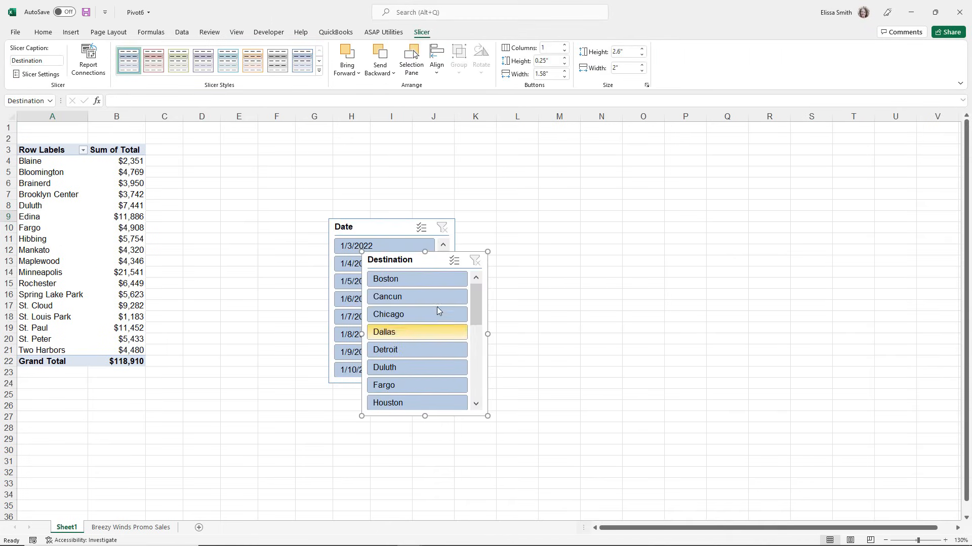
Separate the overlapping slicers and enlarge Date to about 3.67" by 2.07" and Destination to about 3.69" by 2.33".
drag(396, 253, 556, 127)
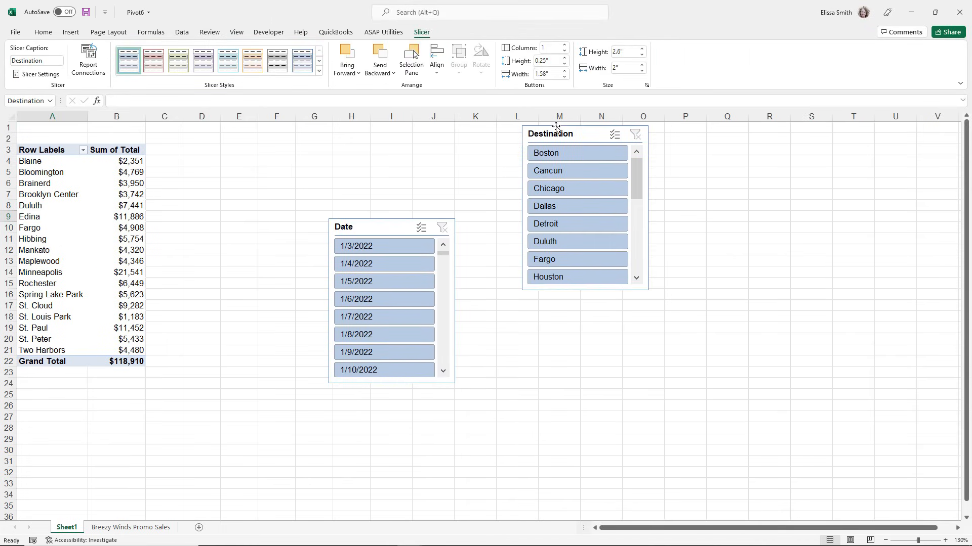
drag(382, 221, 339, 138)
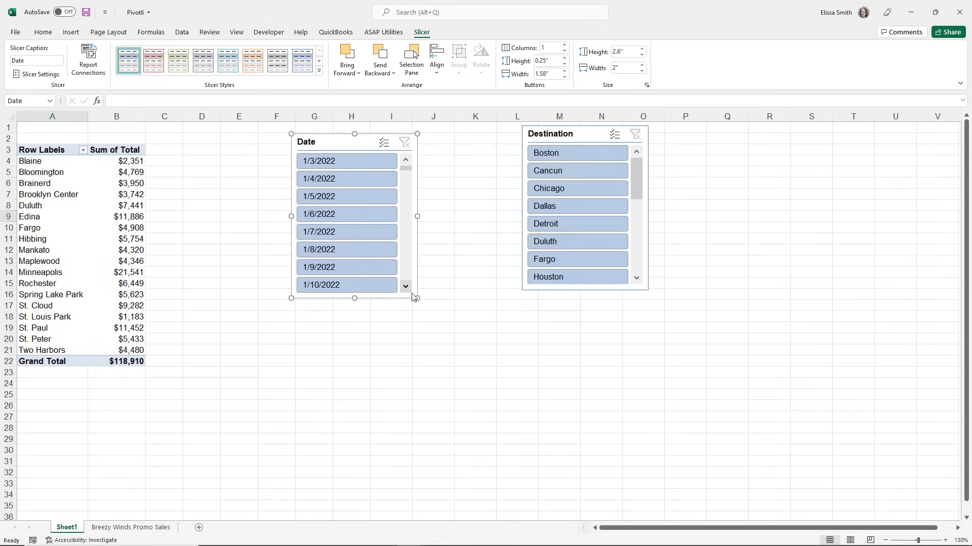
drag(418, 298, 420, 365)
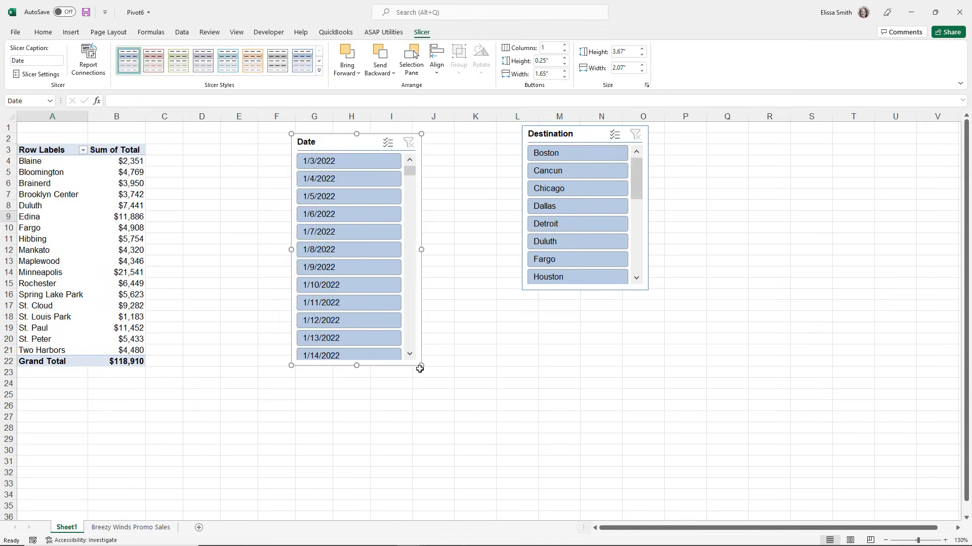
click(522, 290)
drag(521, 290, 501, 357)
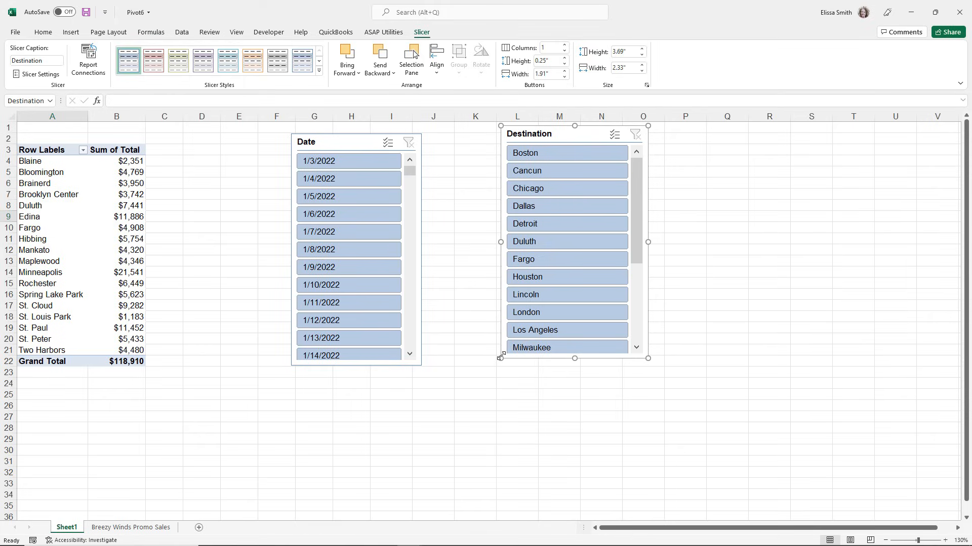
Filter the PivotTable by date to 1/6/2022 and to the range 1/3/2022 through 1/5/2022, clearing the Date slicer each time.
click(356, 212)
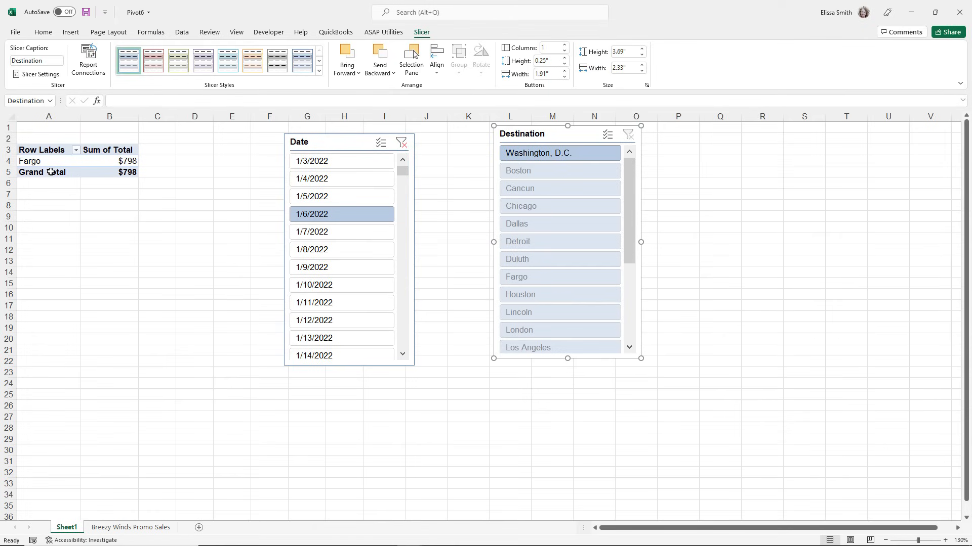
click(401, 143)
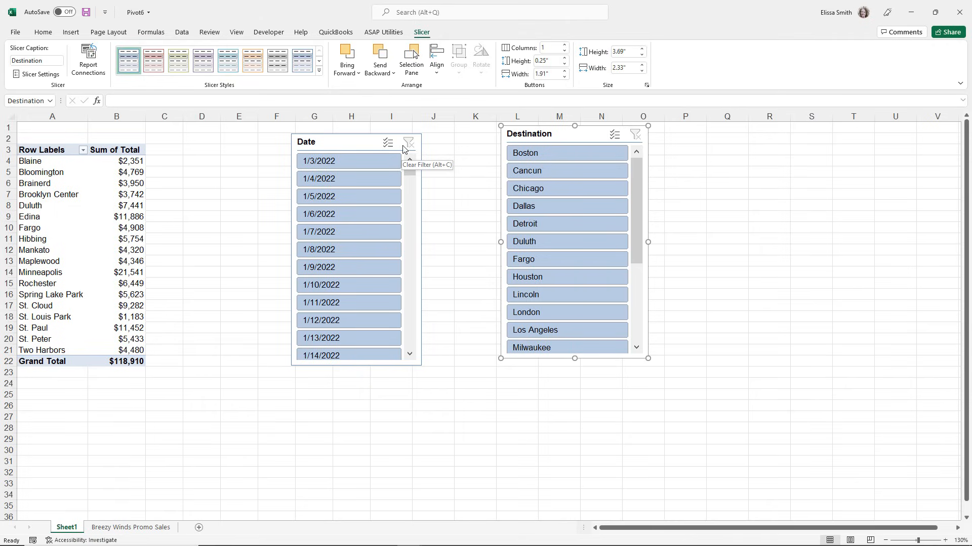
click(356, 162)
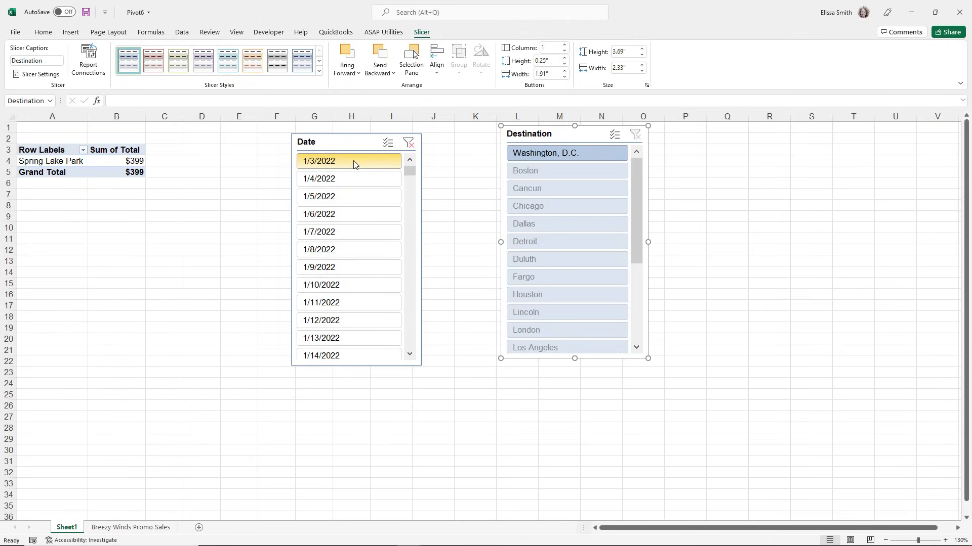
shift+click(343, 196)
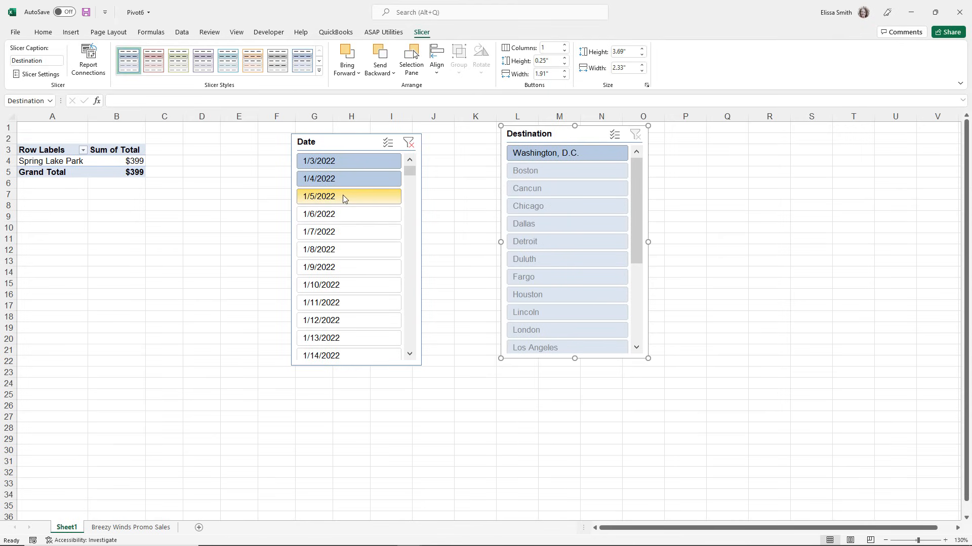
click(409, 143)
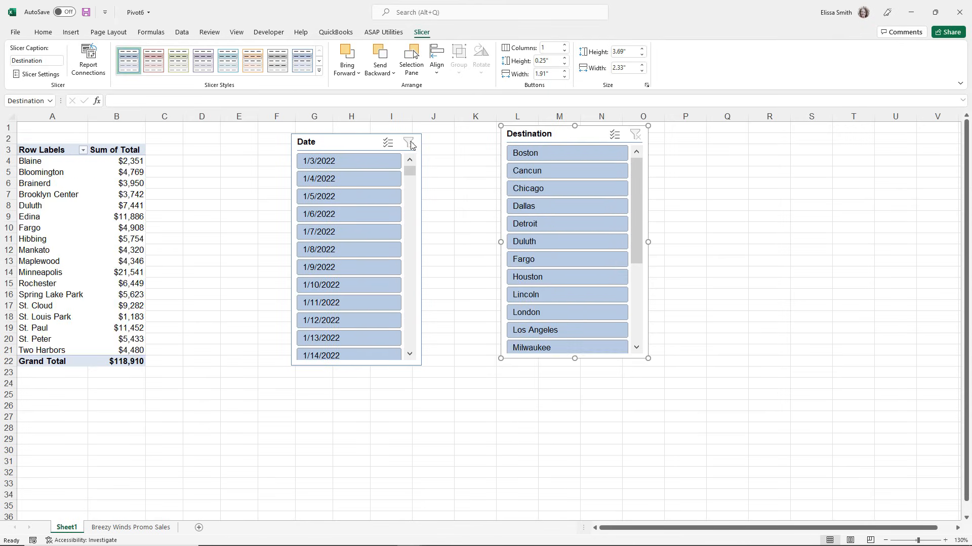
Filter the PivotTable to the Boston, Dallas and Duluth destinations with the Destination slicer.
click(550, 157)
ctrl+click(548, 207)
ctrl+click(523, 245)
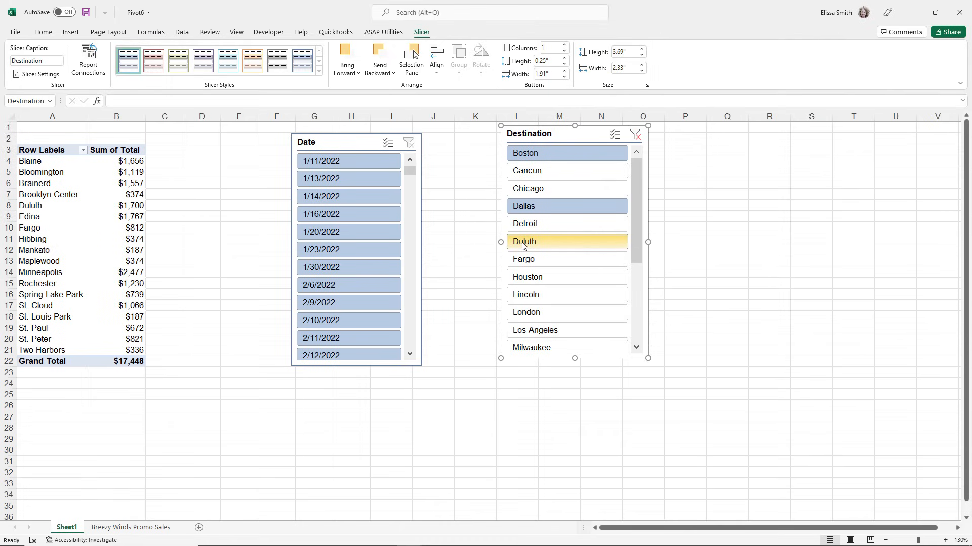
Clear the destination filter and delete the Destination slicer.
click(635, 135)
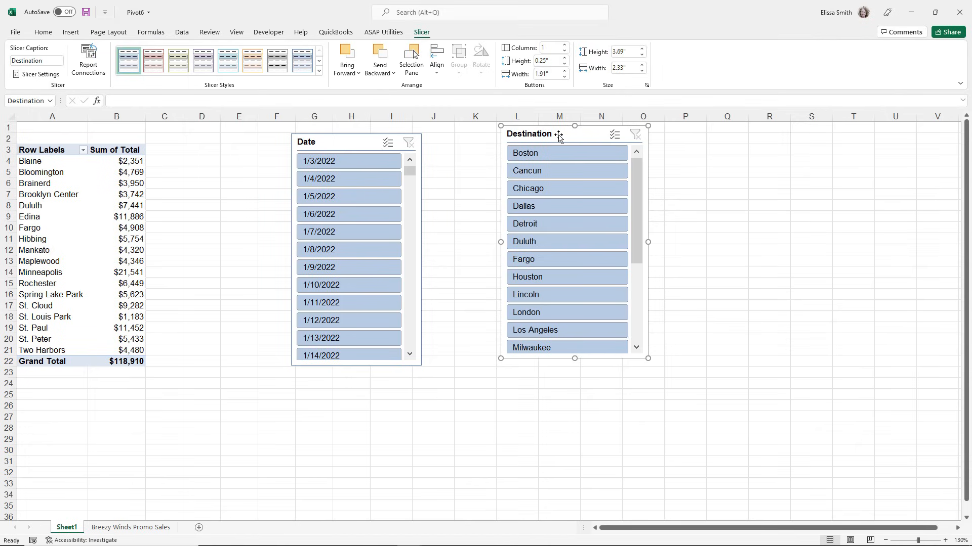
key(Delete)
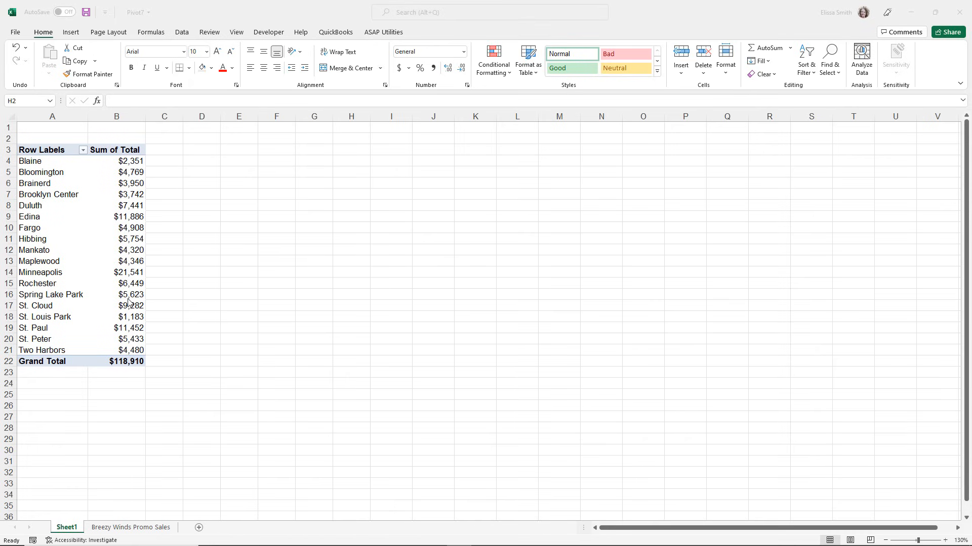
double_click(49, 272)
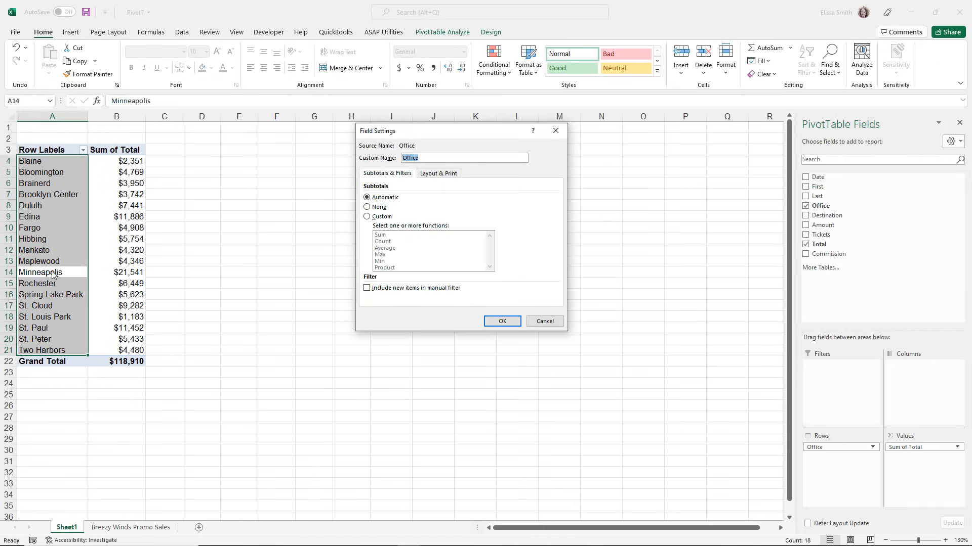
click(544, 321)
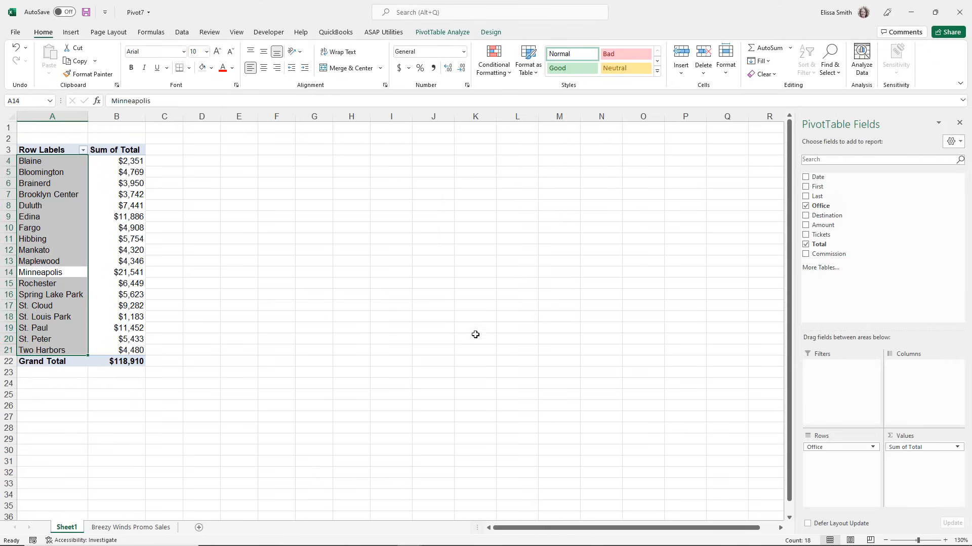
click(67, 302)
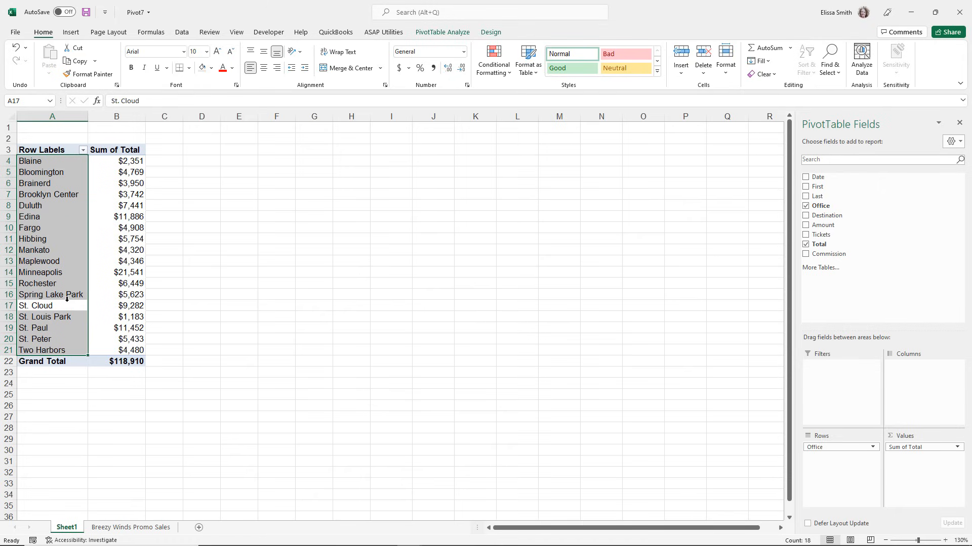
Change the date in cell A31 of the Breezy Winds Promo Sales sheet to 2/2/2022.
click(102, 528)
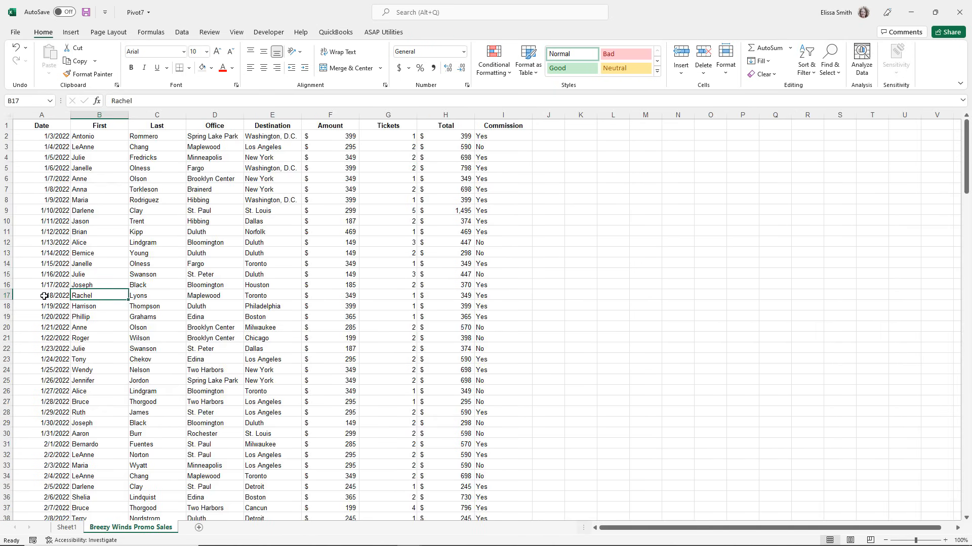
click(45, 445)
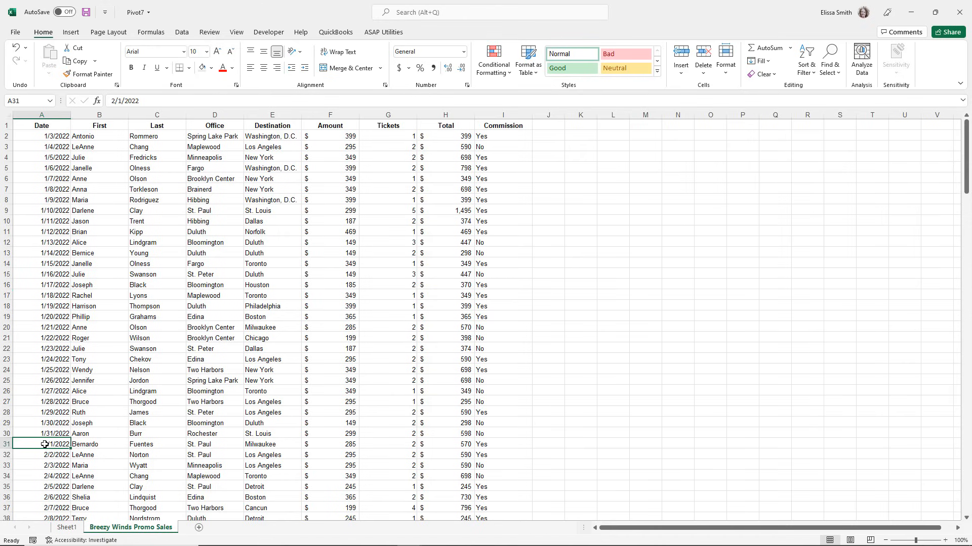
text(2/2)
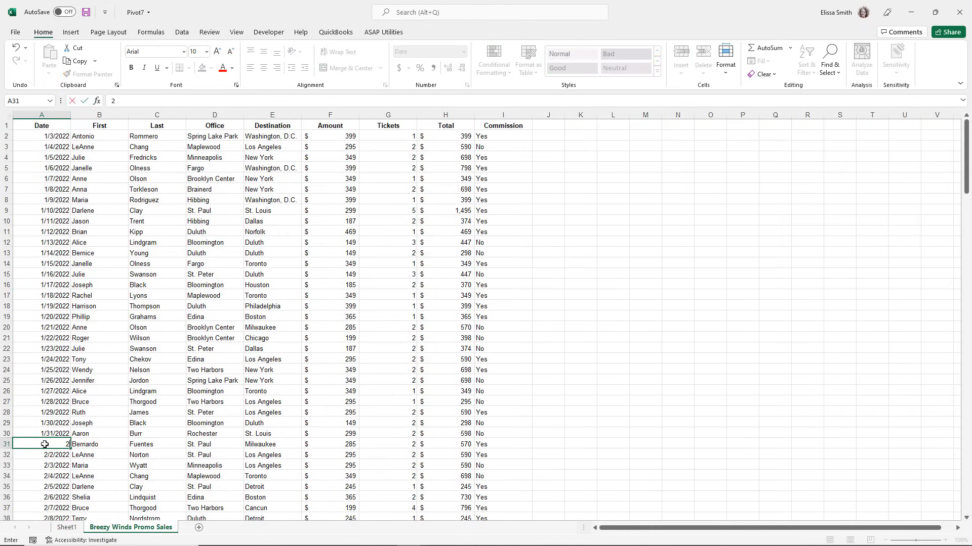
text(/)
text(202)
key(Return)
Fill the dates below A31 as a consecutive daily series continuing from that cell.
click(45, 444)
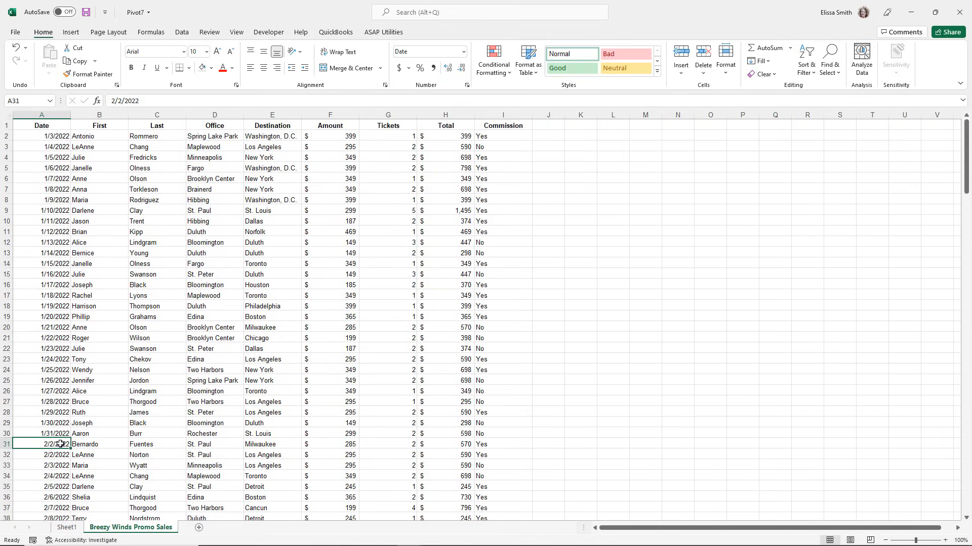
drag(71, 450, 60, 511)
click(53, 474)
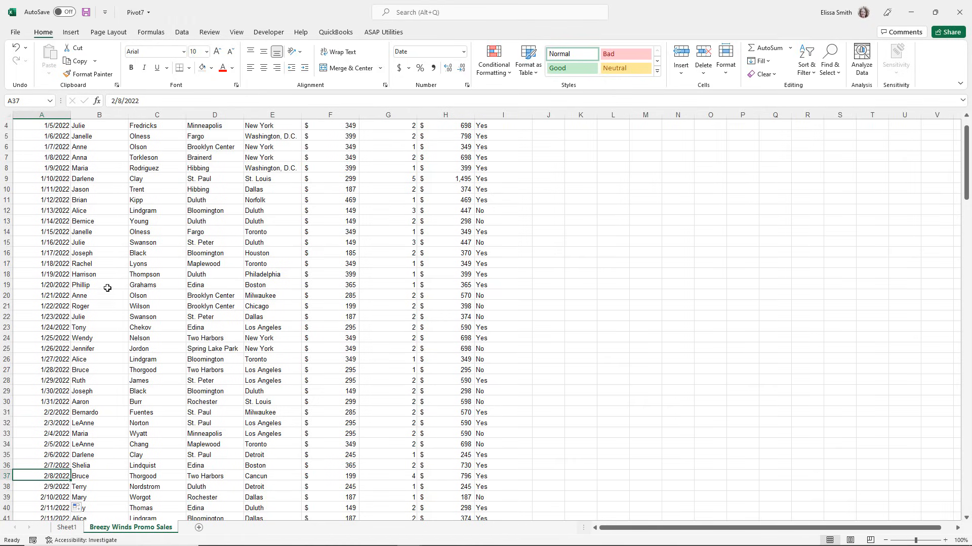
Refresh the PivotTable on Sheet1 so it picks up the edited source data.
click(67, 527)
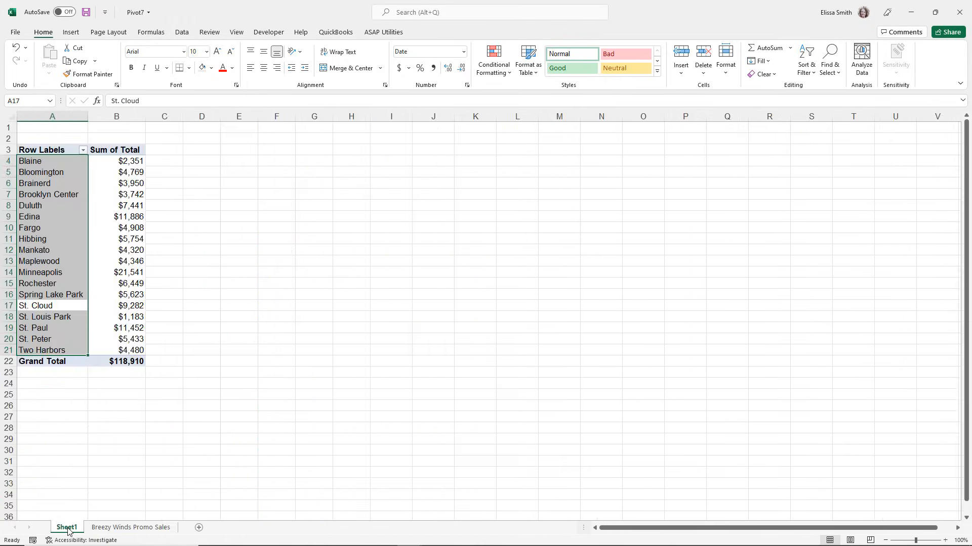
click(52, 250)
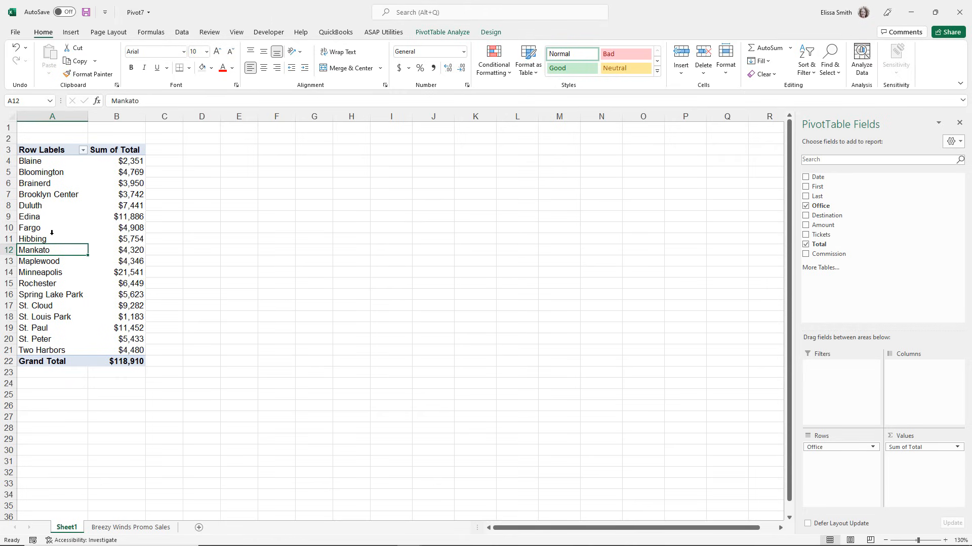
right_click(51, 229)
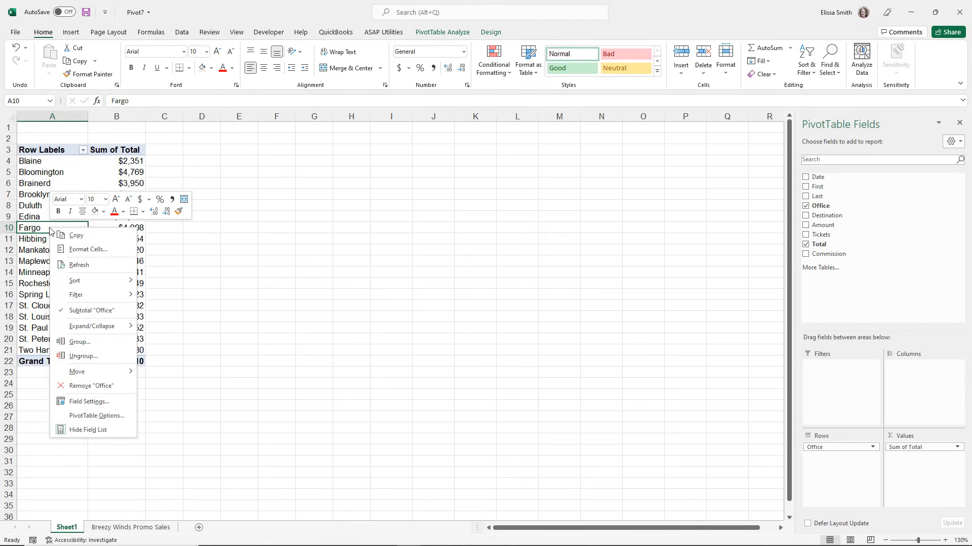
click(63, 271)
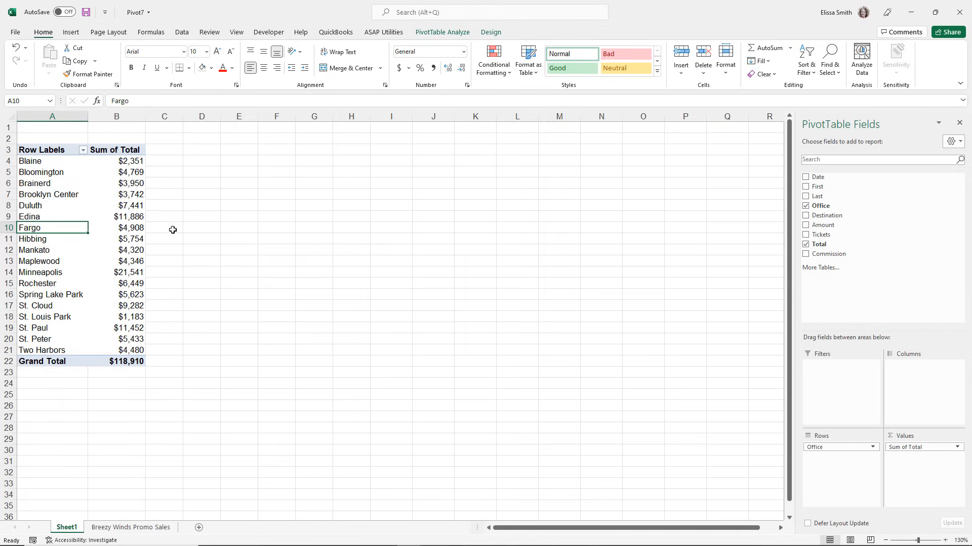
click(438, 33)
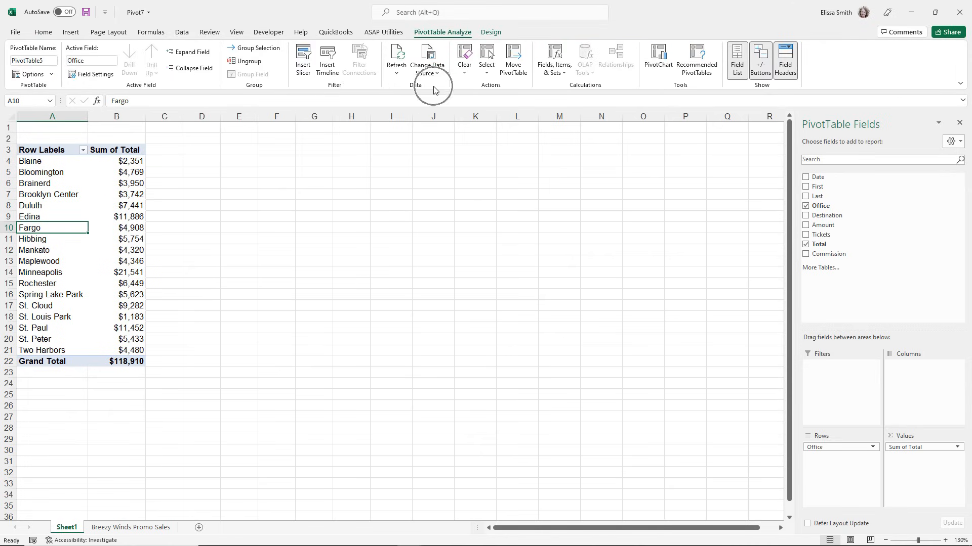
click(398, 57)
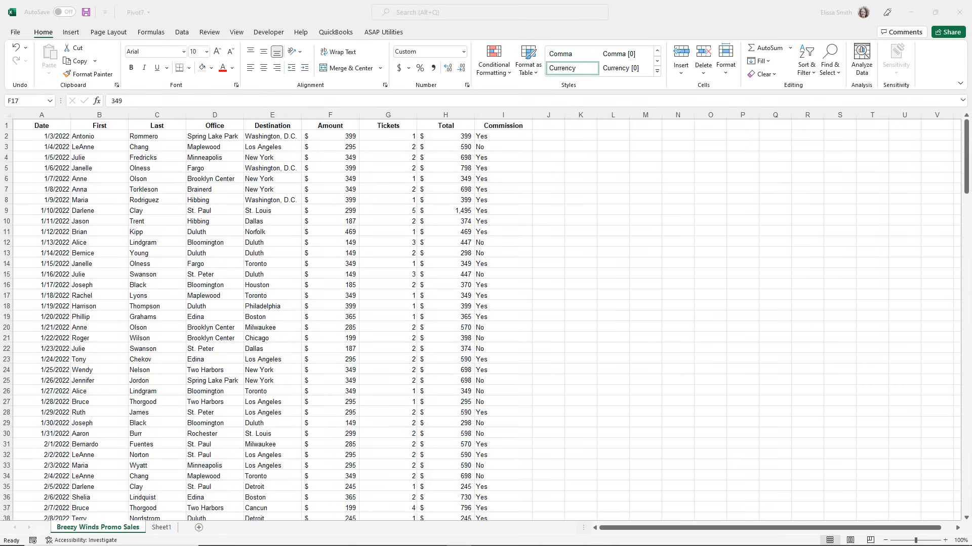
Insert a PivotChart on a new worksheet using the Breezy Winds Promo Sales range A1:I200 as the source.
click(147, 342)
click(146, 342)
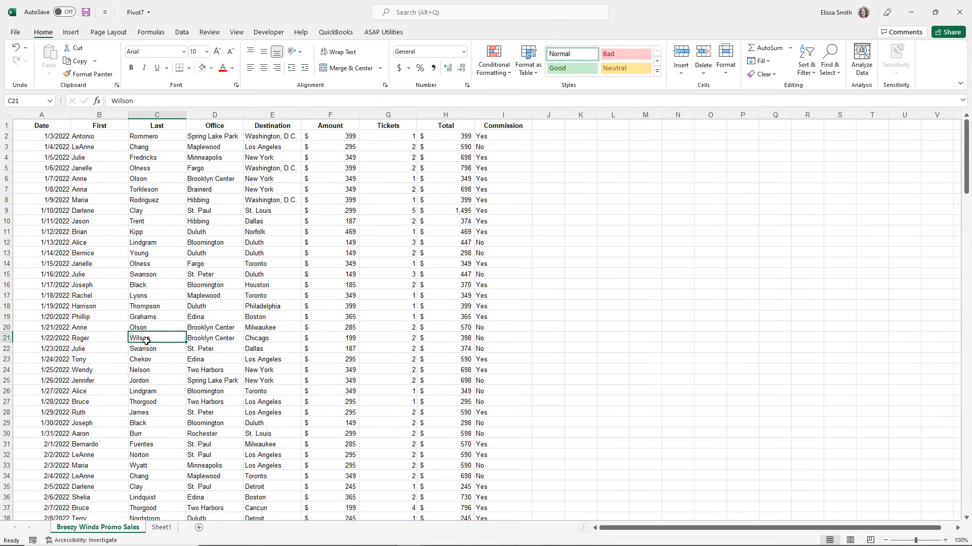
click(153, 235)
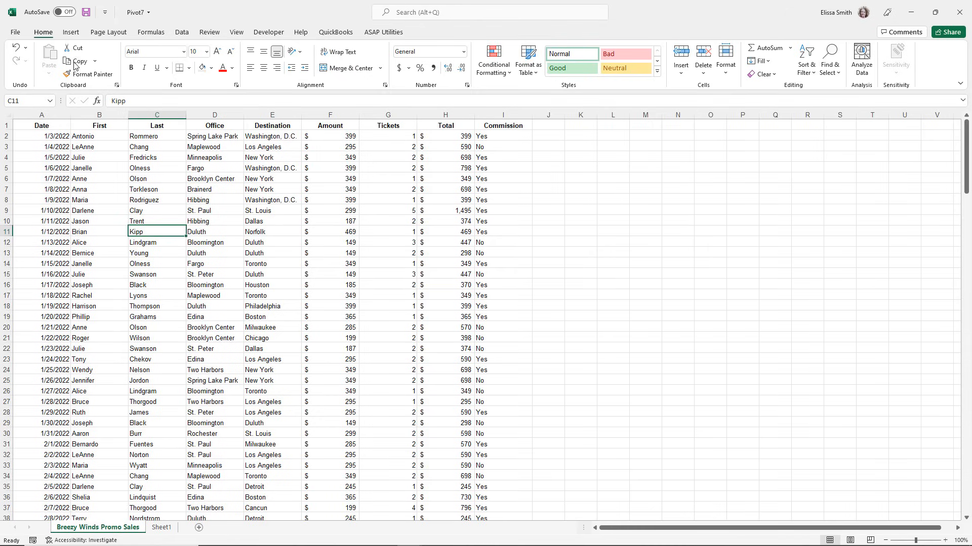
click(71, 33)
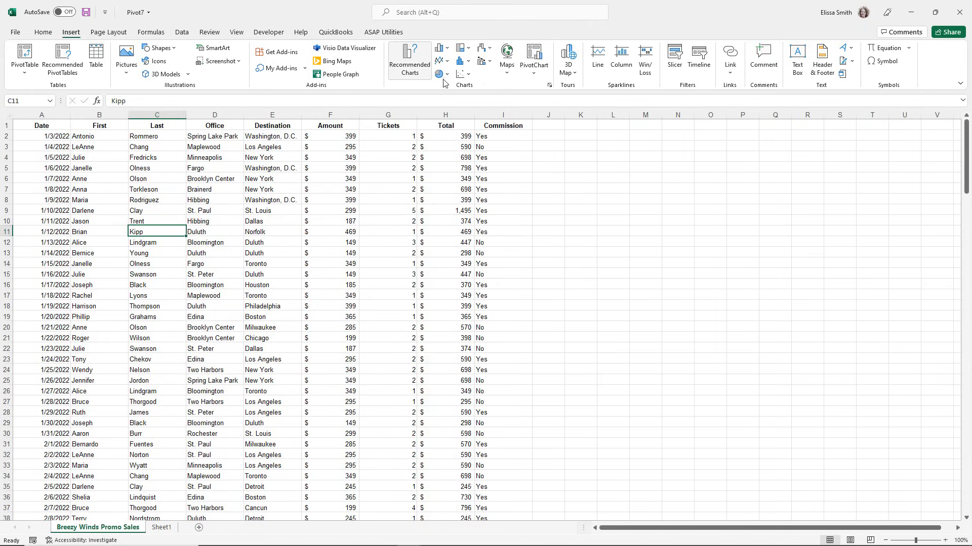
click(546, 75)
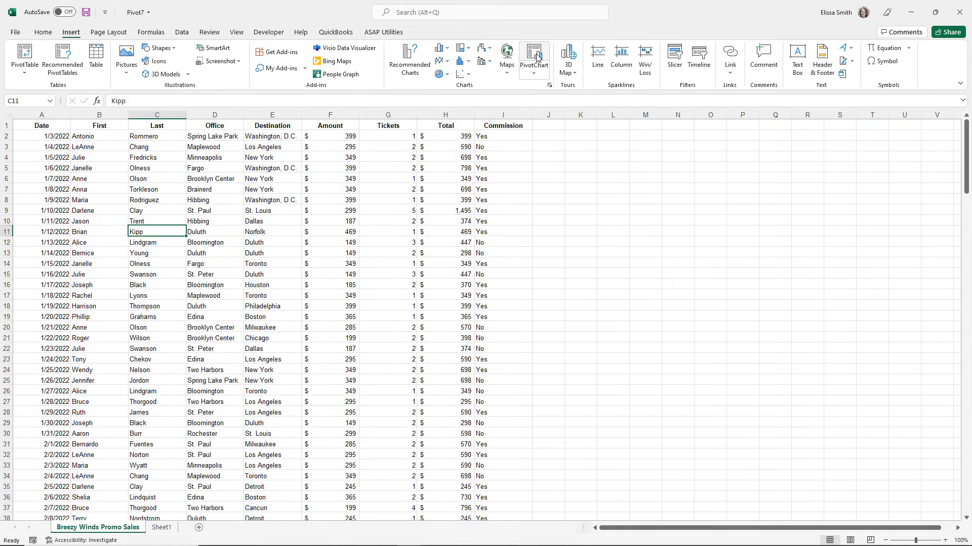
click(544, 74)
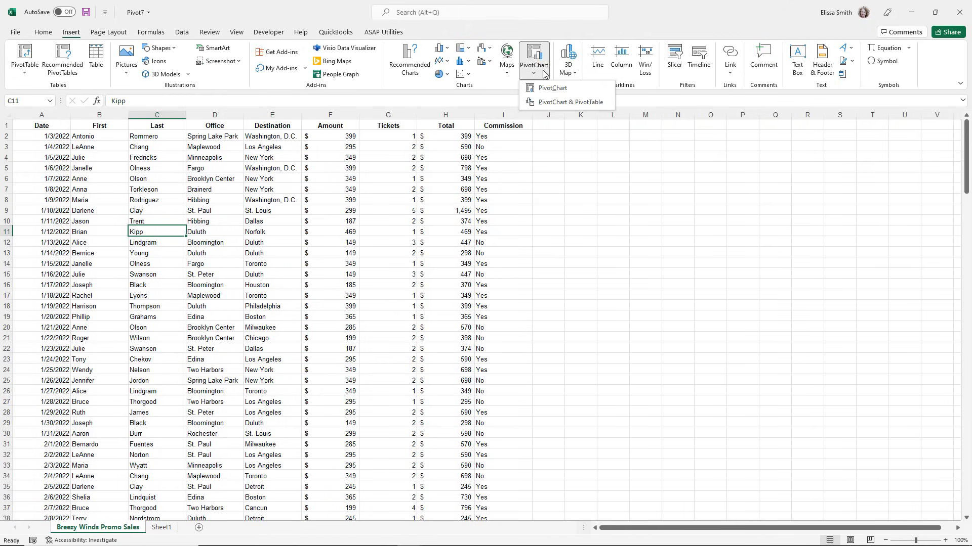
click(535, 57)
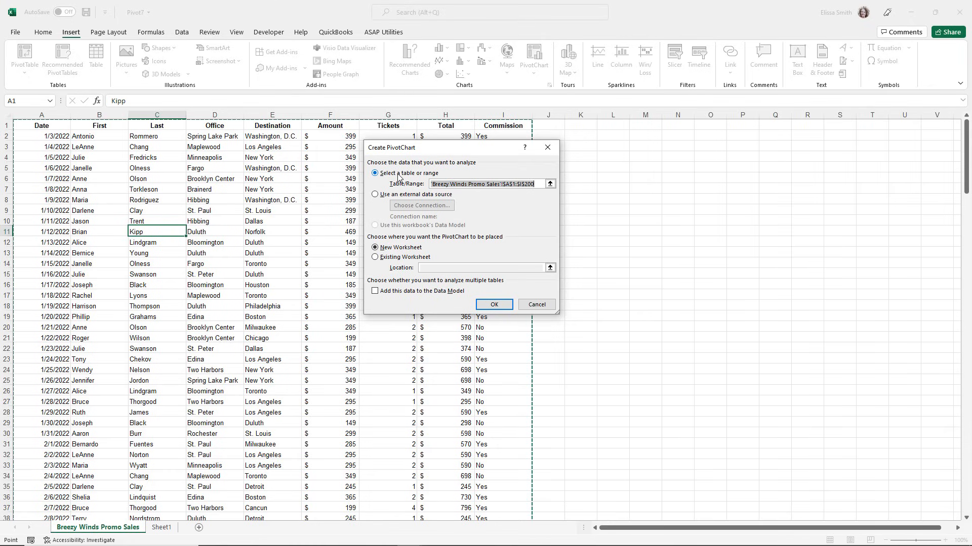
scroll(281, 299, down, 9)
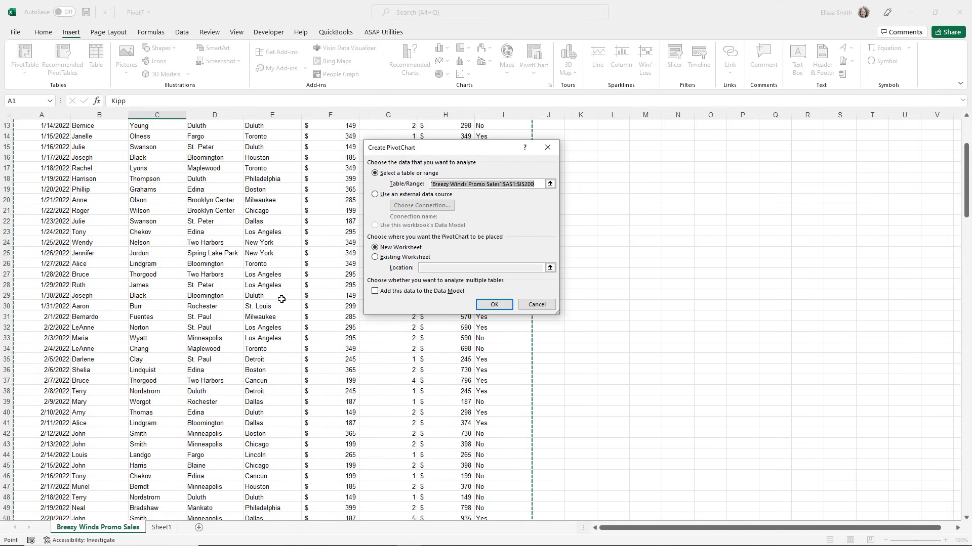
scroll(282, 299, up, 9)
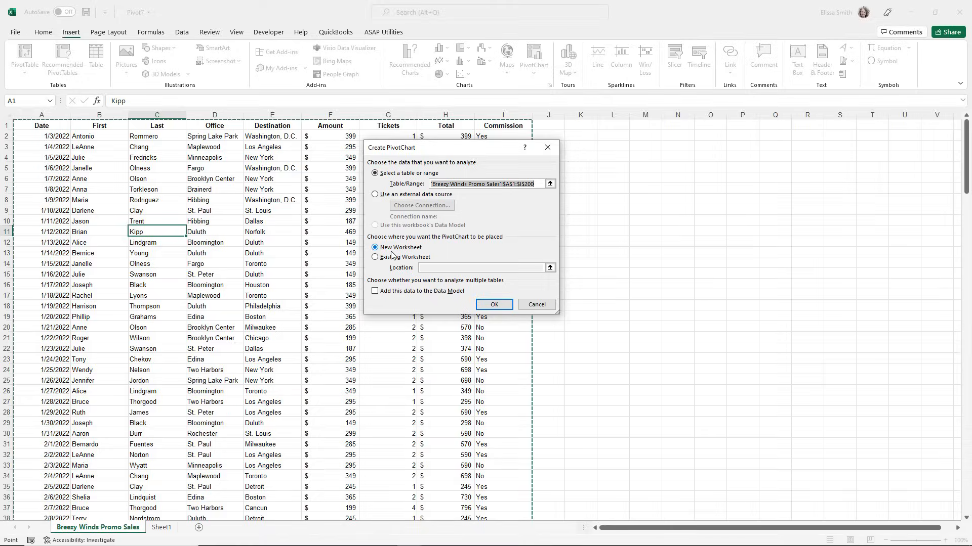
click(506, 304)
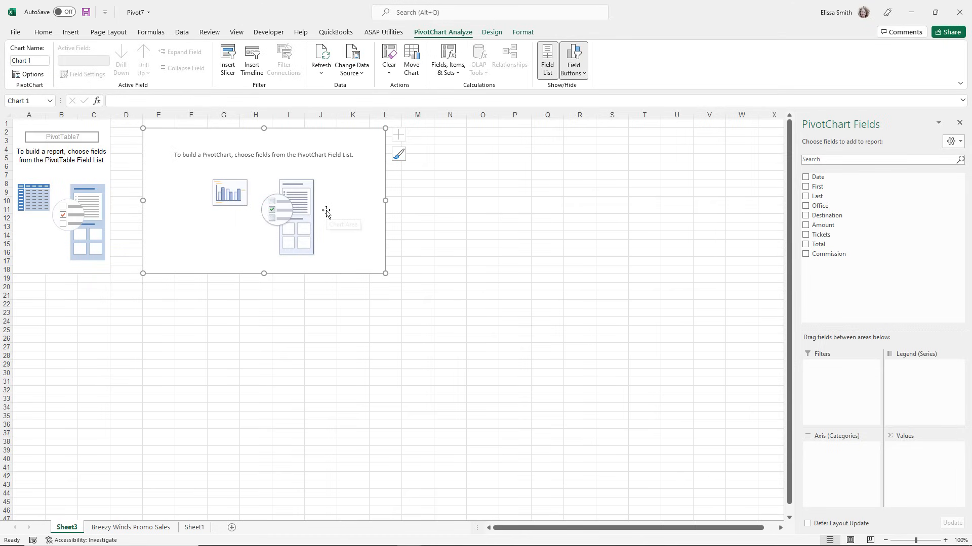
Set Destination as the PivotChart's axis category and add Total as the summed value.
key(ctrl)
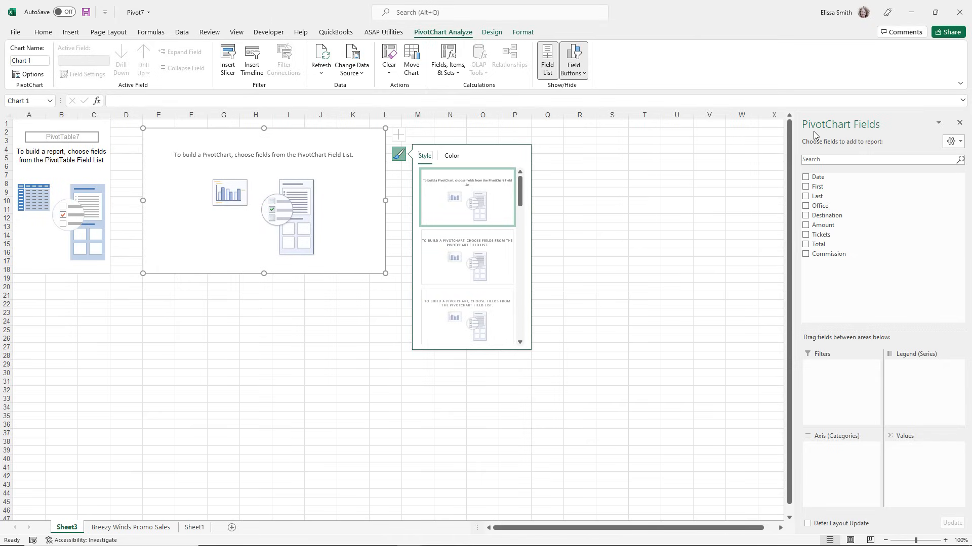
key(ctrl)
key(ctrl)
drag(834, 221, 828, 454)
drag(817, 245, 915, 468)
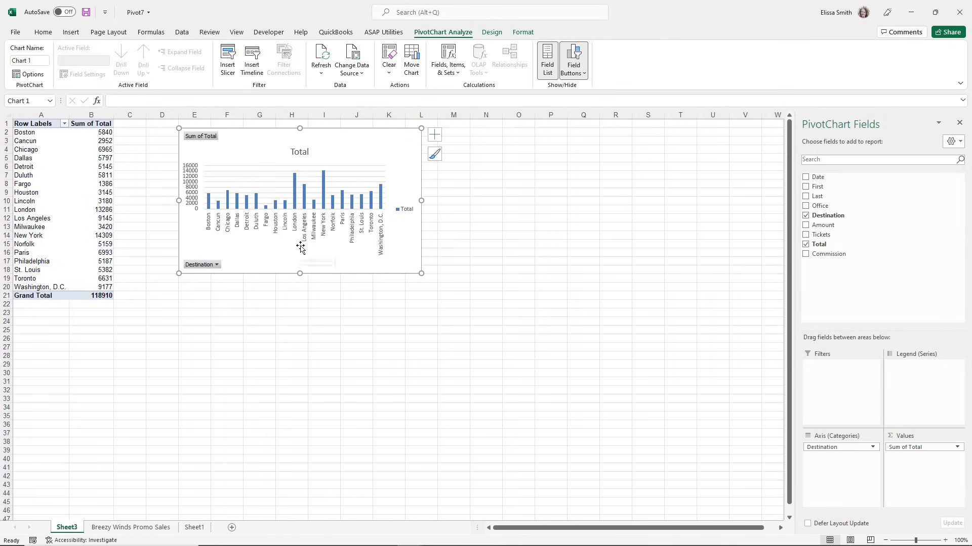
Move the PivotChart away from the PivotTable and enlarge it so the destination labels have more room.
drag(267, 140, 428, 160)
drag(340, 292, 225, 338)
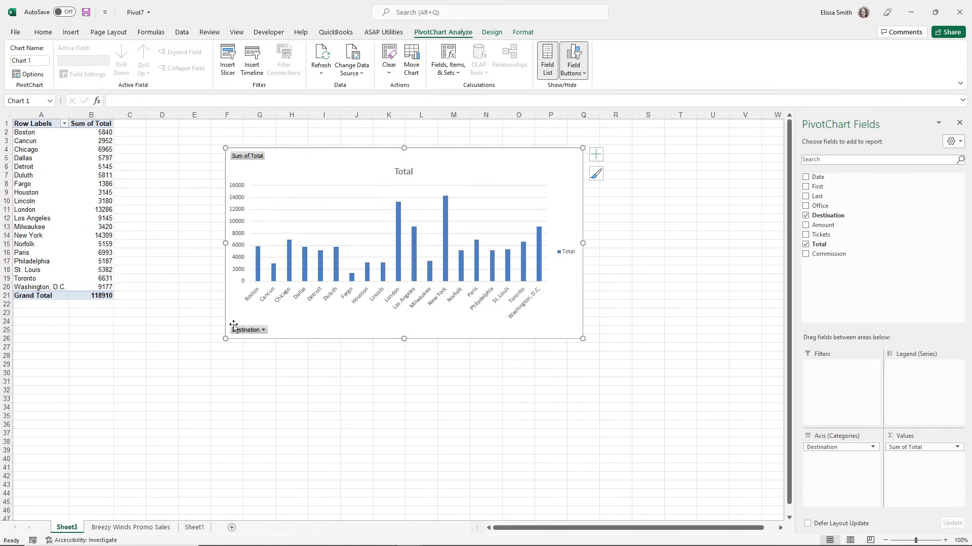
Filter the PivotChart's Destination field to show only Boston, Cancun and Chicago.
click(262, 333)
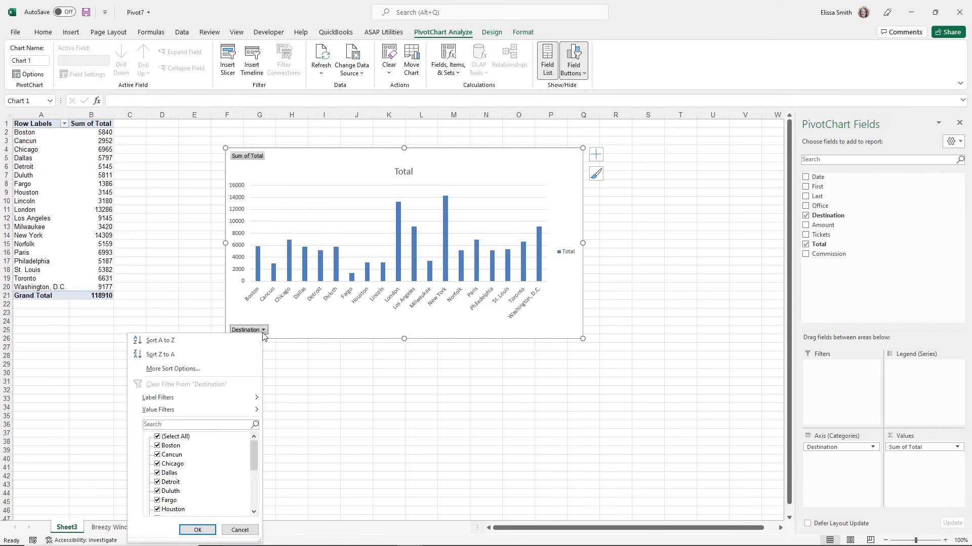
click(157, 437)
click(157, 446)
click(158, 455)
click(157, 464)
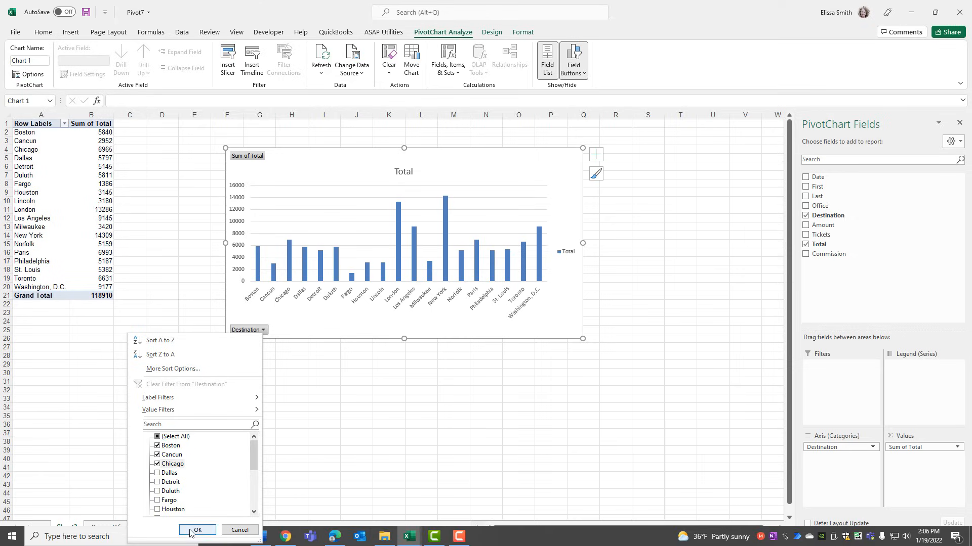
click(192, 530)
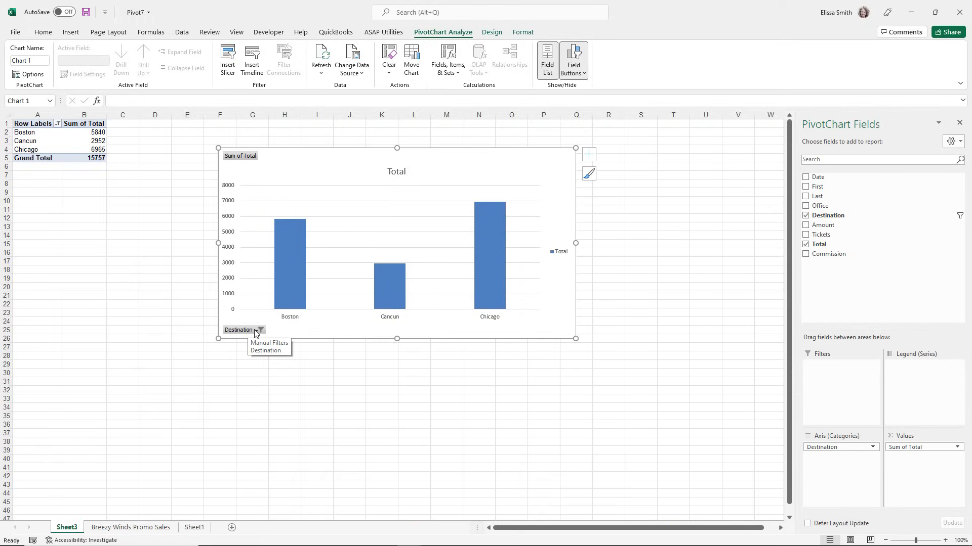
Clear the filter from the PivotChart's Destination field.
key(ctrl)
key(ctrl)
key(ctrl)
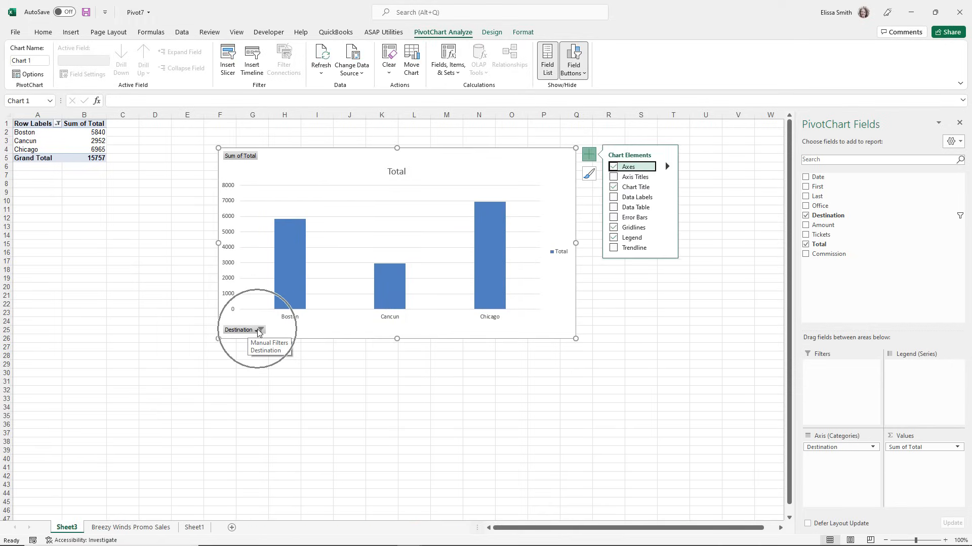
click(258, 331)
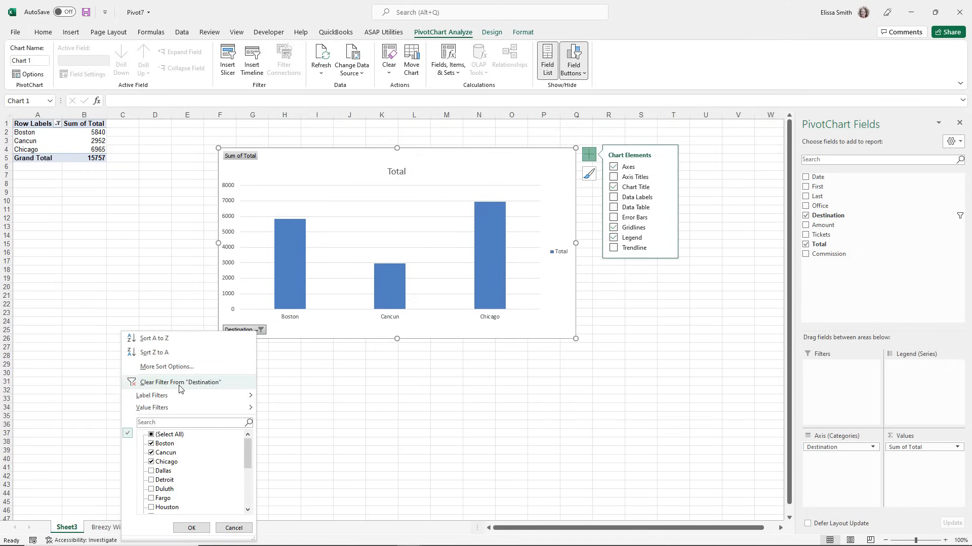
click(180, 384)
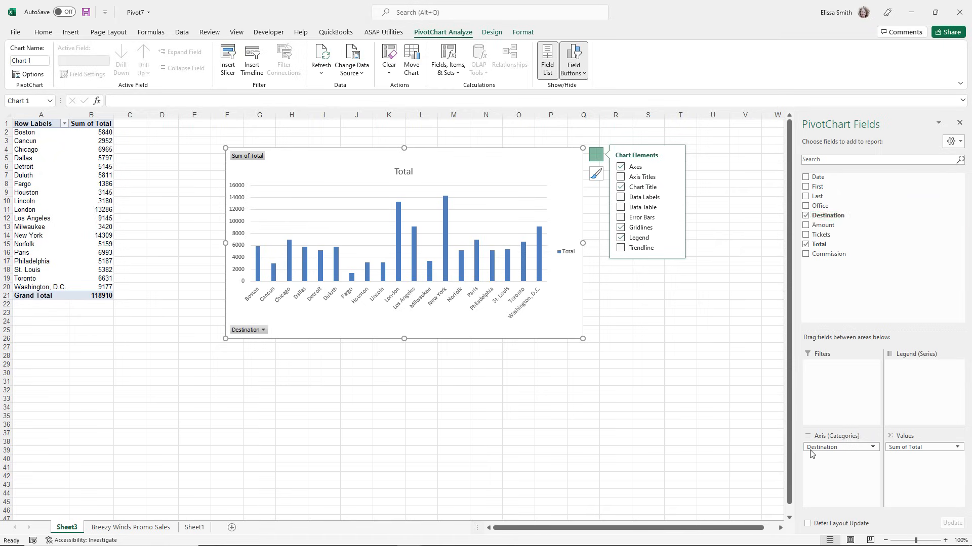
Replace Destination with Office as the PivotChart's axis category.
drag(809, 447, 642, 394)
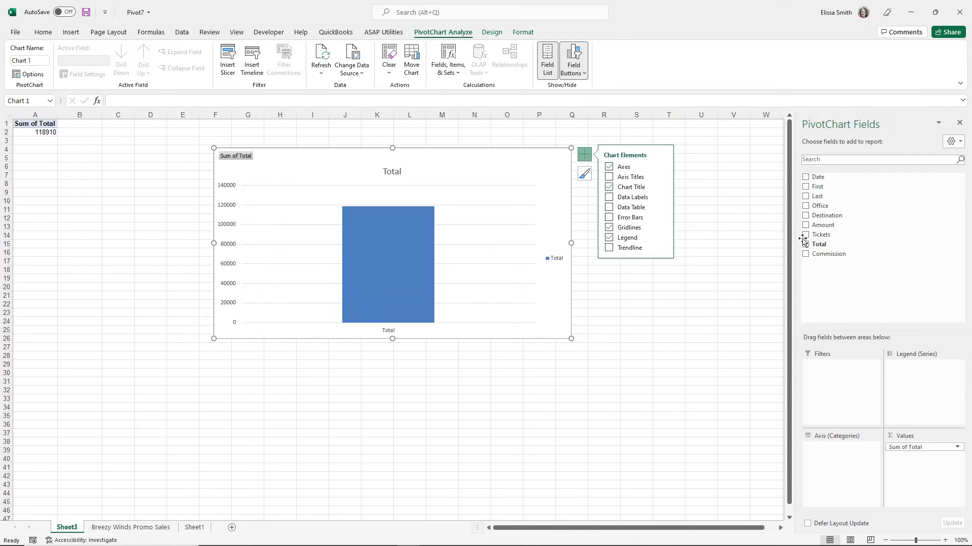
drag(819, 206, 836, 463)
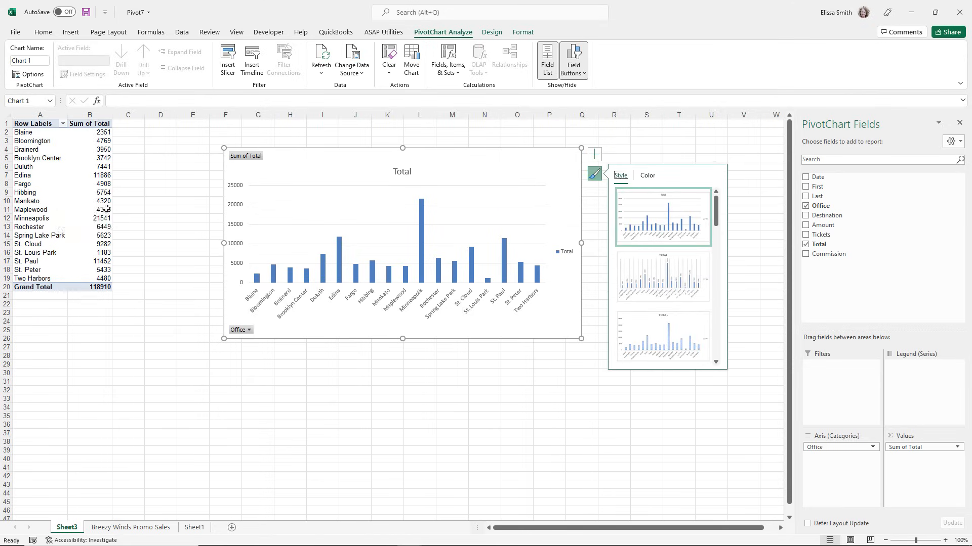
Add data labels and Primary Minor Vertical gridlines to the office totals chart.
click(595, 157)
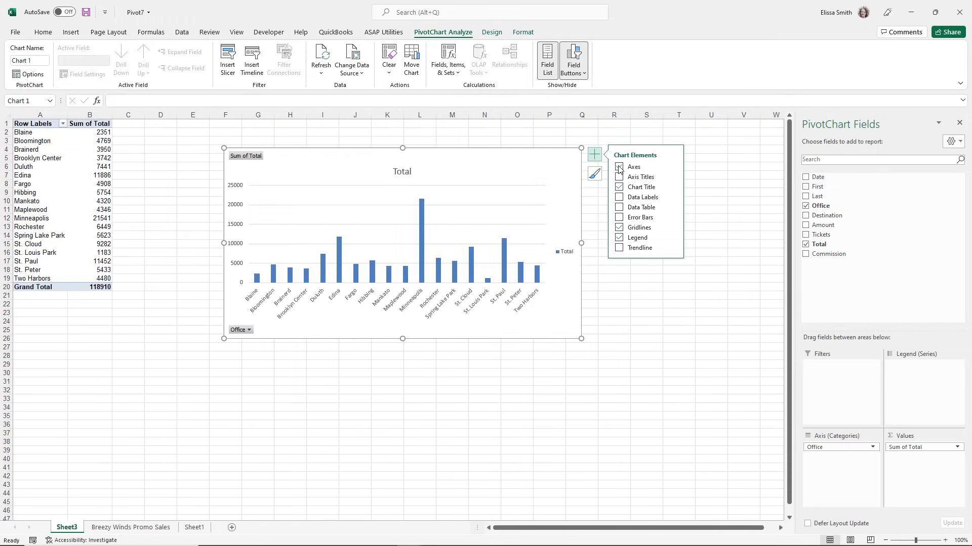
click(636, 198)
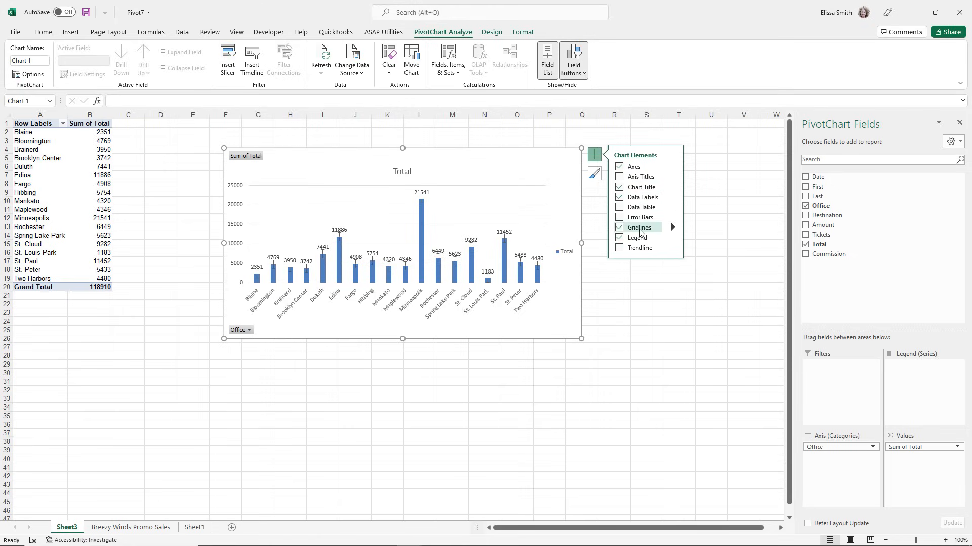
click(672, 227)
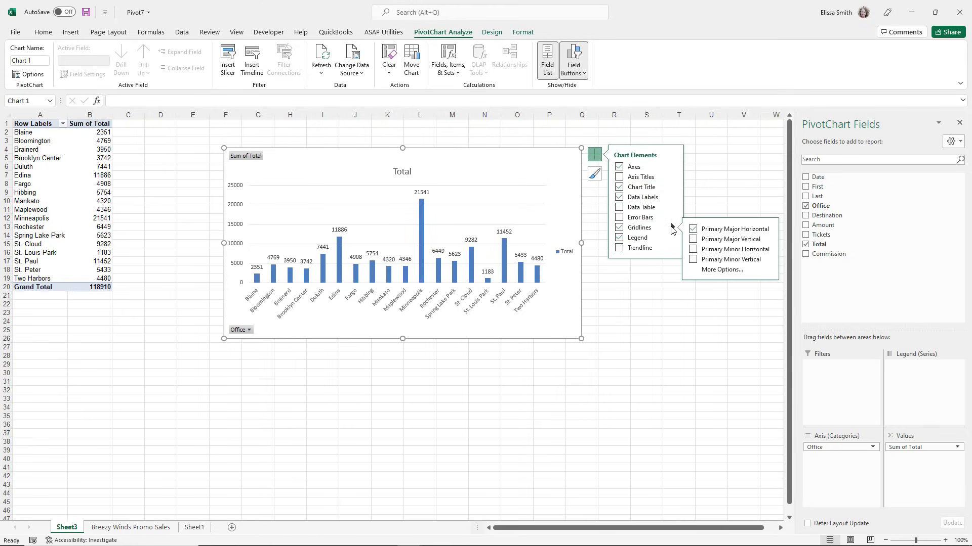
click(695, 260)
click(667, 310)
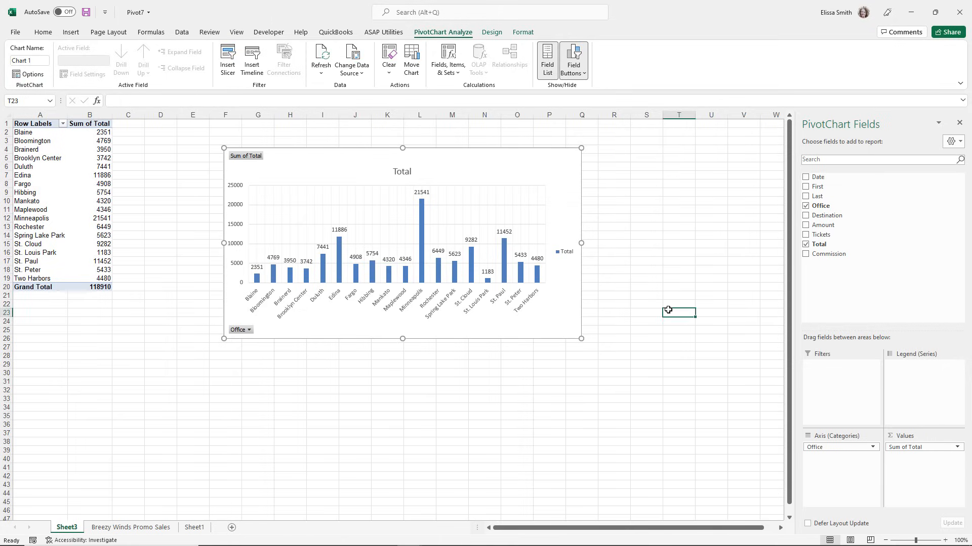
Apply the second chart style to the PivotChart and recolor it with the fourth Colorful palette, which starts with orange.
click(569, 171)
click(595, 175)
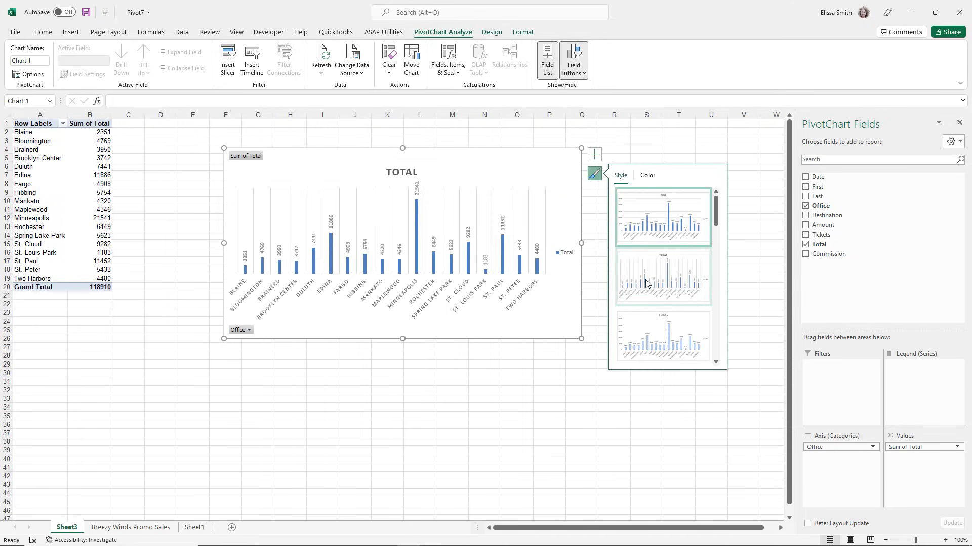
click(647, 176)
click(651, 253)
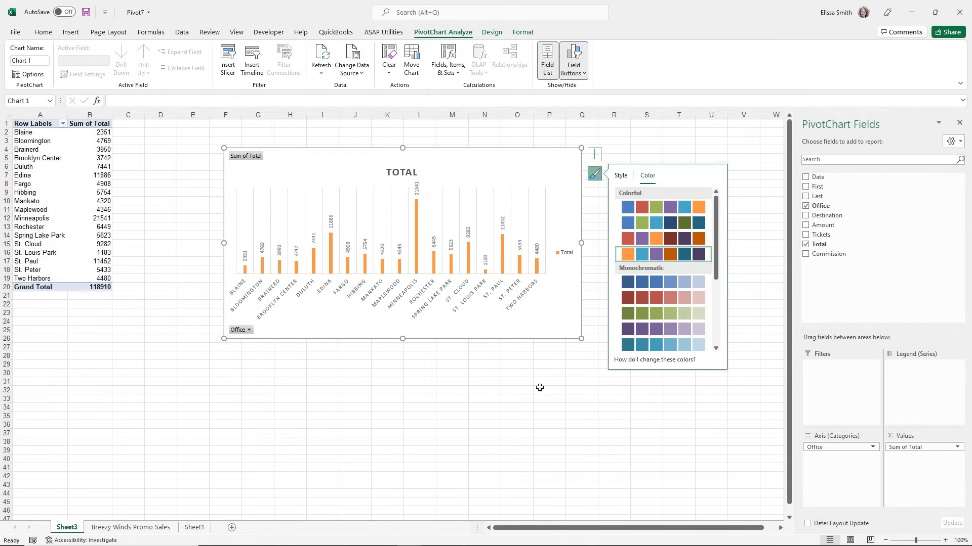
click(487, 431)
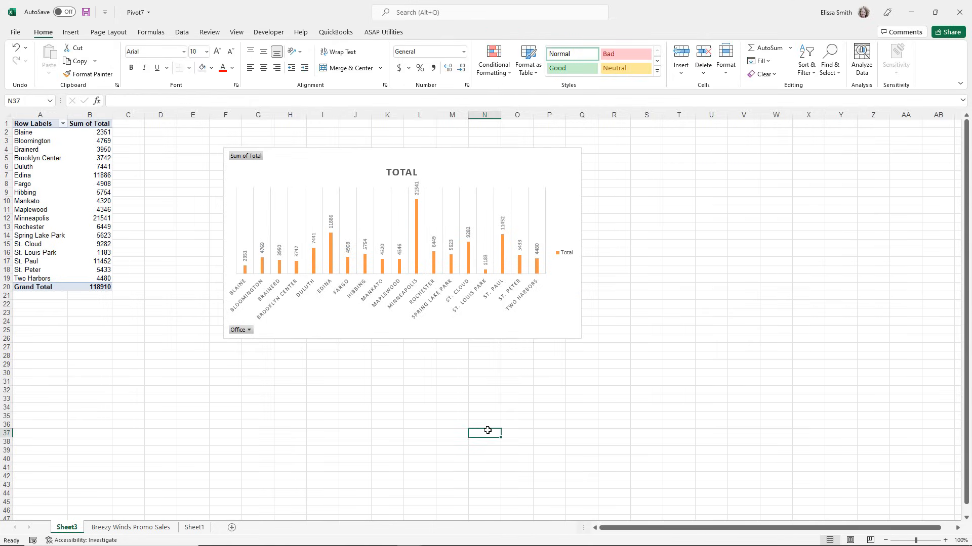
Shrink the column PivotChart and move it to around columns L to T, leaving space beside the PivotTable.
click(321, 173)
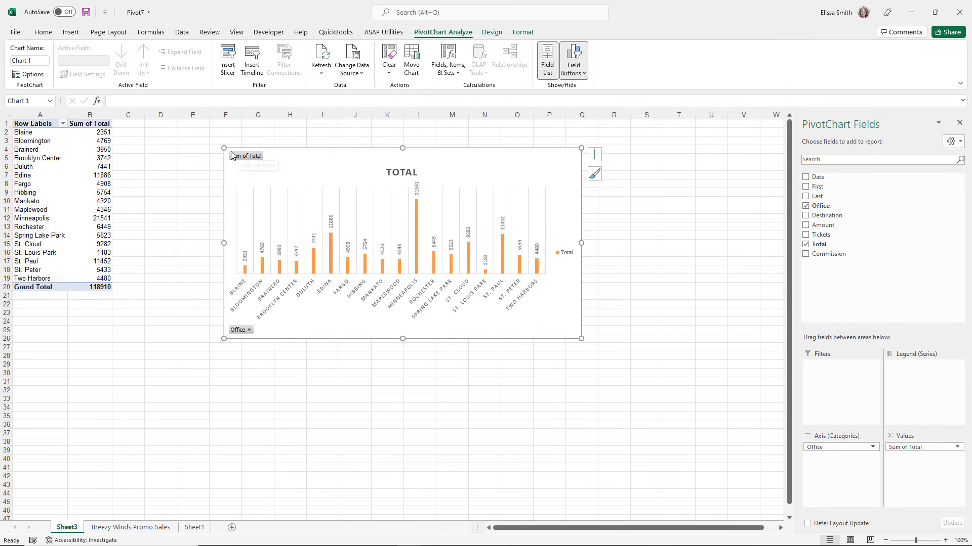
drag(224, 148, 307, 202)
drag(389, 205, 476, 152)
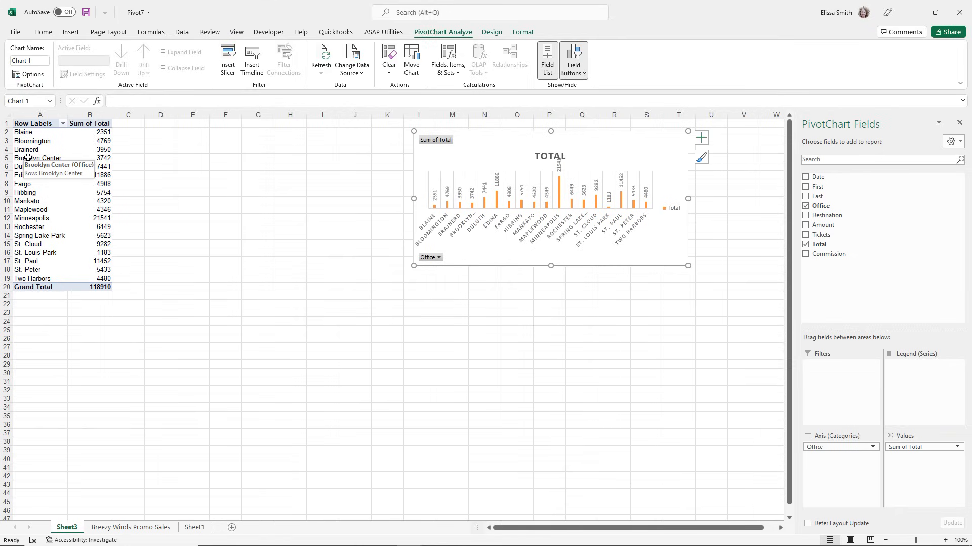
Insert a Clustered Bar PivotChart from the office PivotTable and place it between the table and the column chart.
click(28, 158)
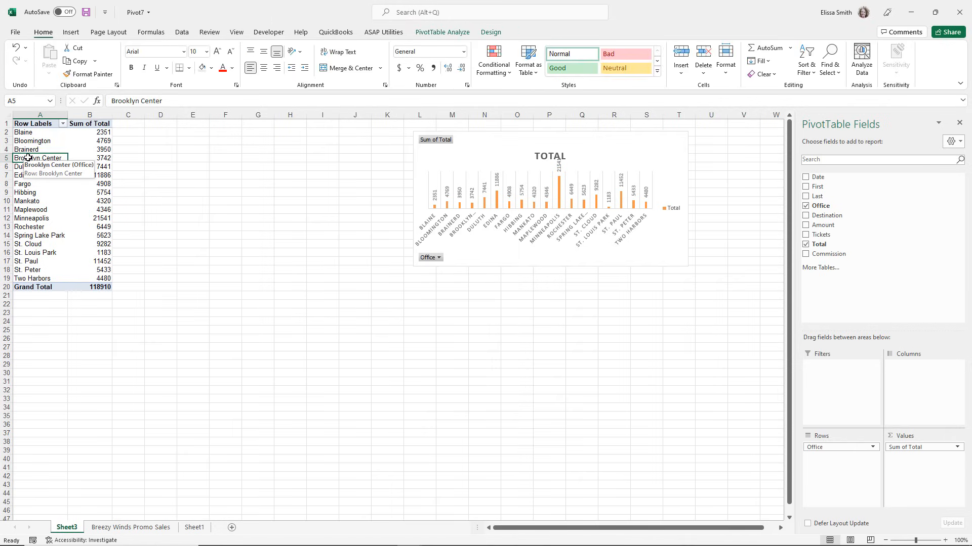
click(428, 32)
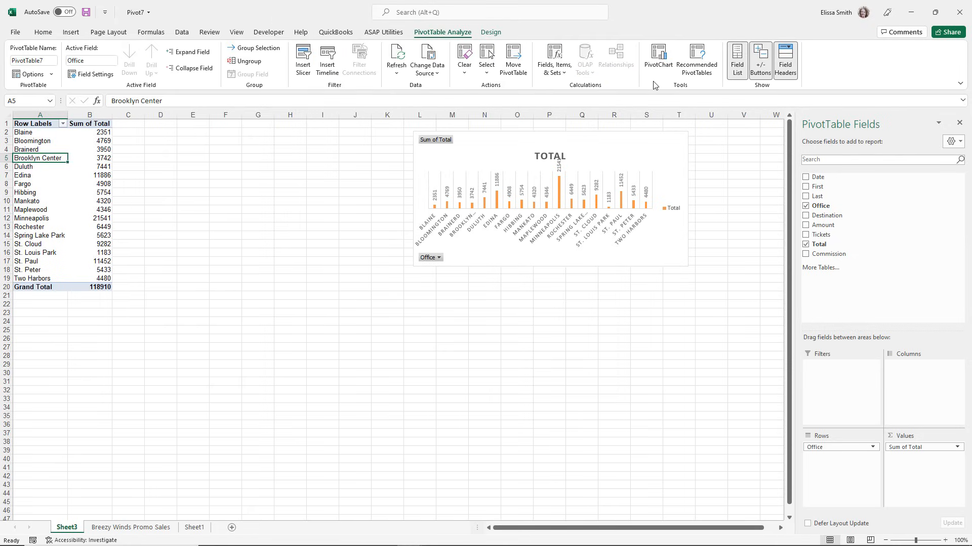
click(653, 58)
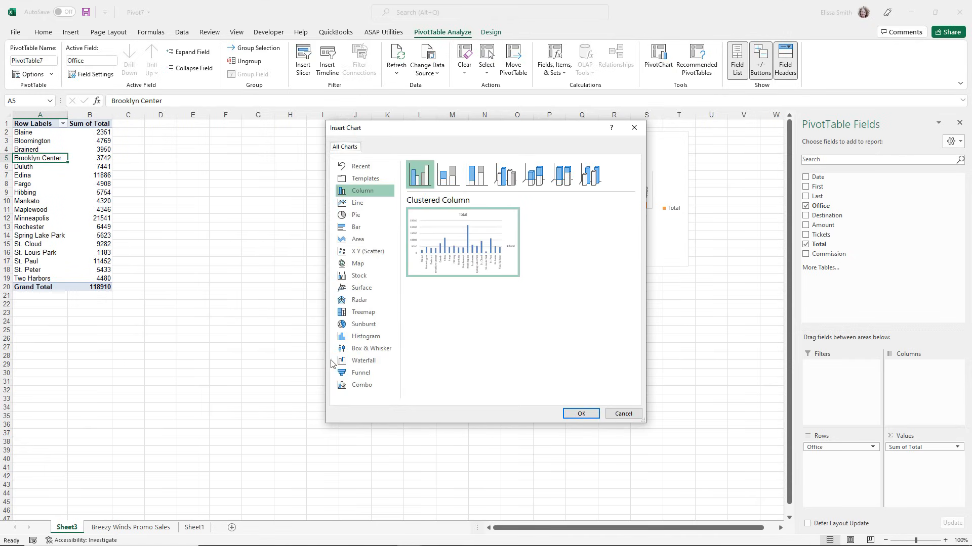
click(352, 232)
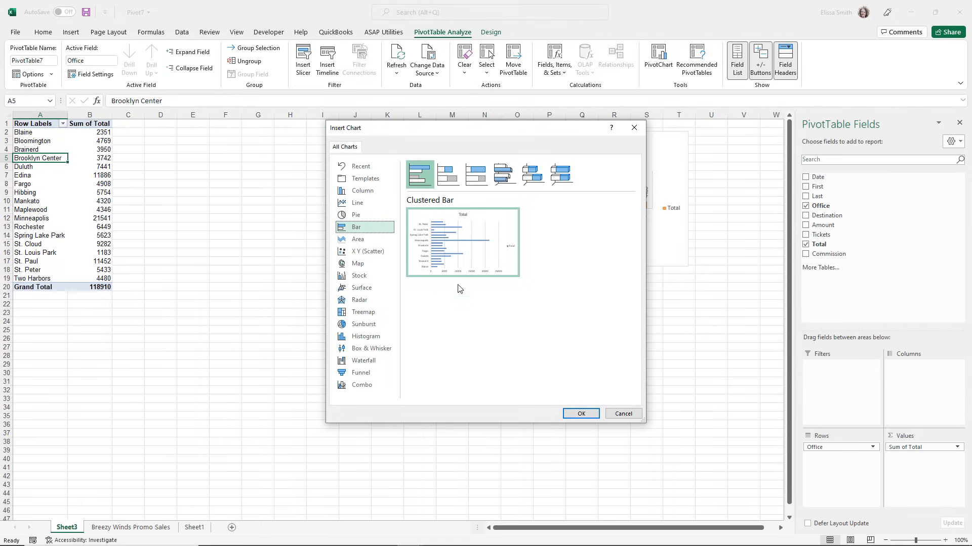
click(581, 416)
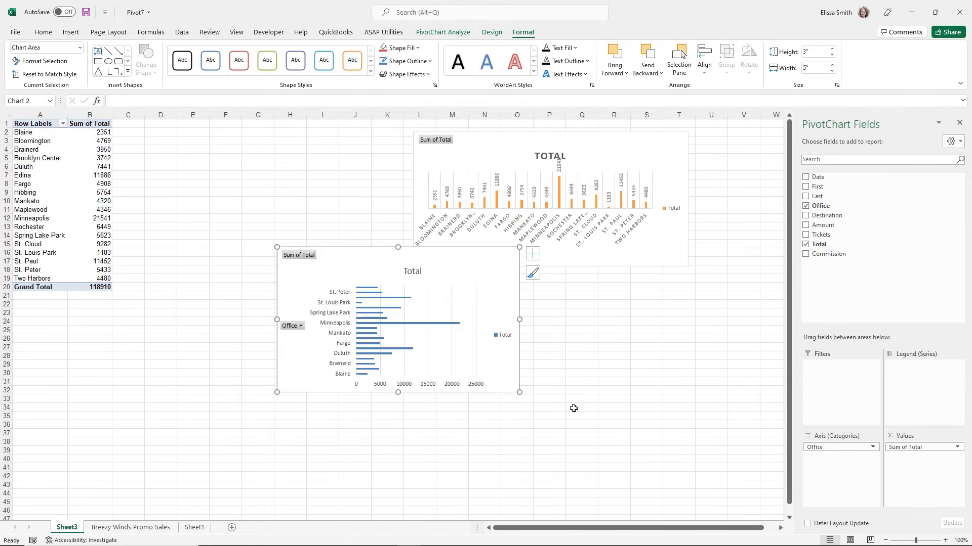
drag(367, 273, 220, 138)
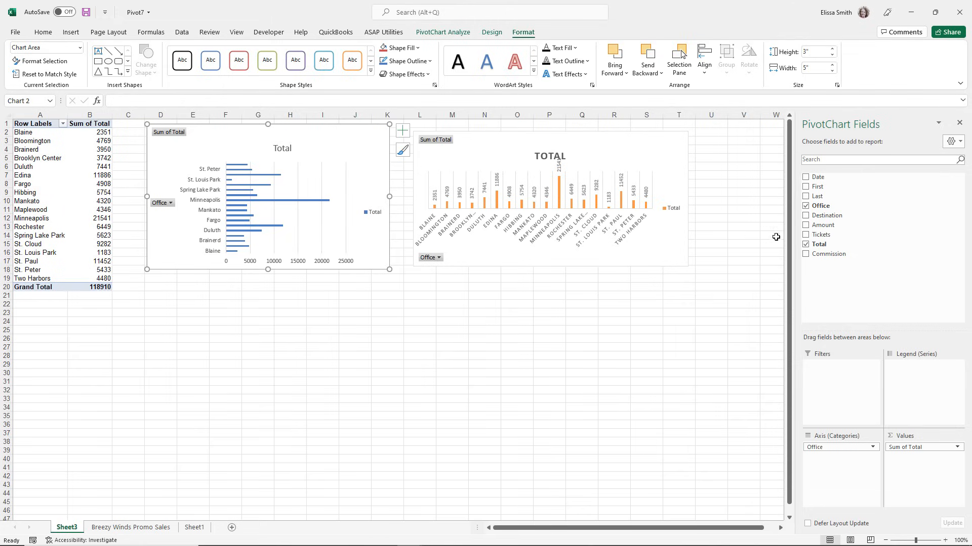
Replace the Total field with Tickets as the summed value in the PivotTable and both PivotCharts.
click(805, 234)
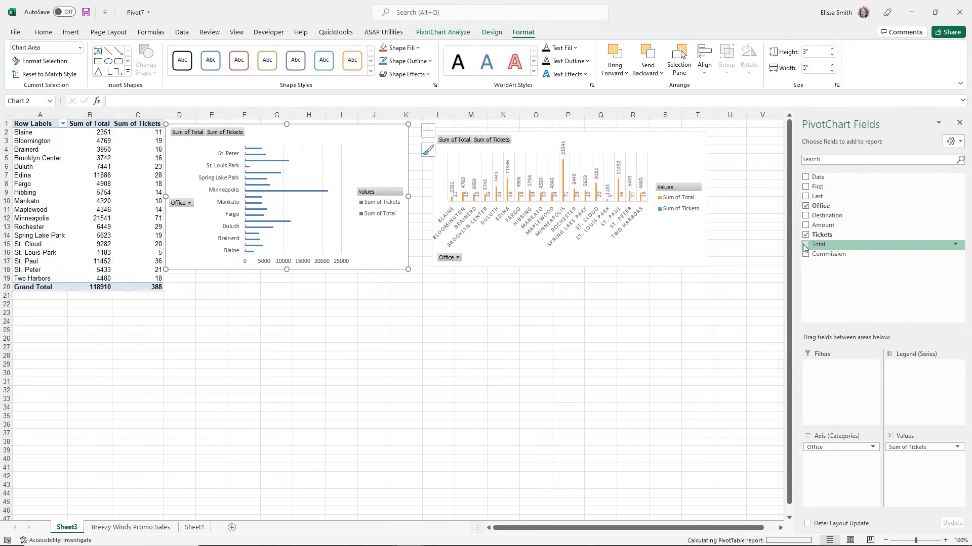
click(806, 245)
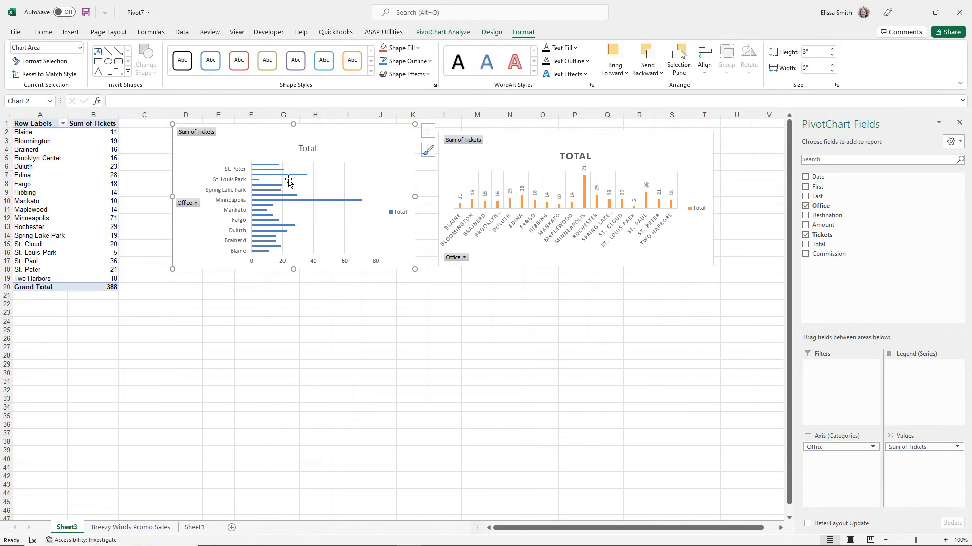
key(ctrl)
key(ctrl)
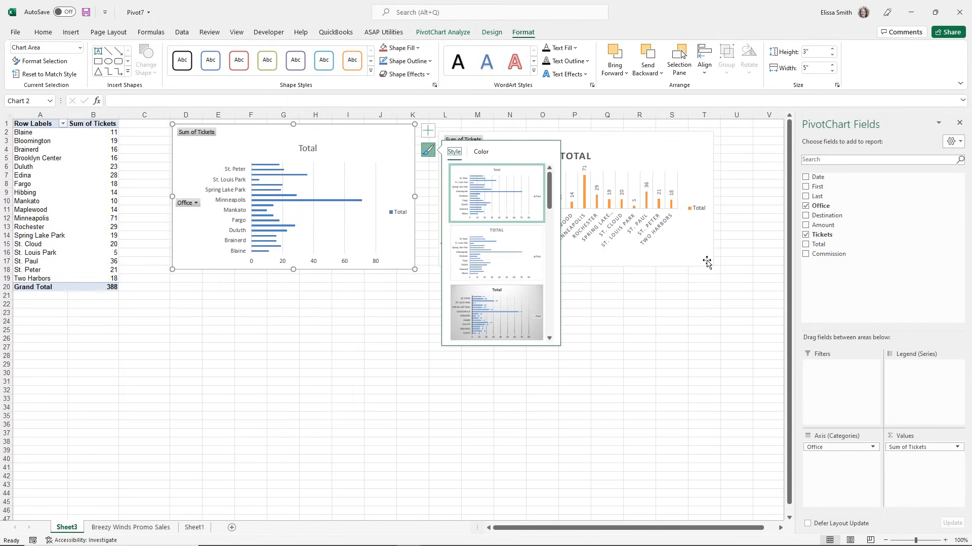
key(ctrl)
click(638, 305)
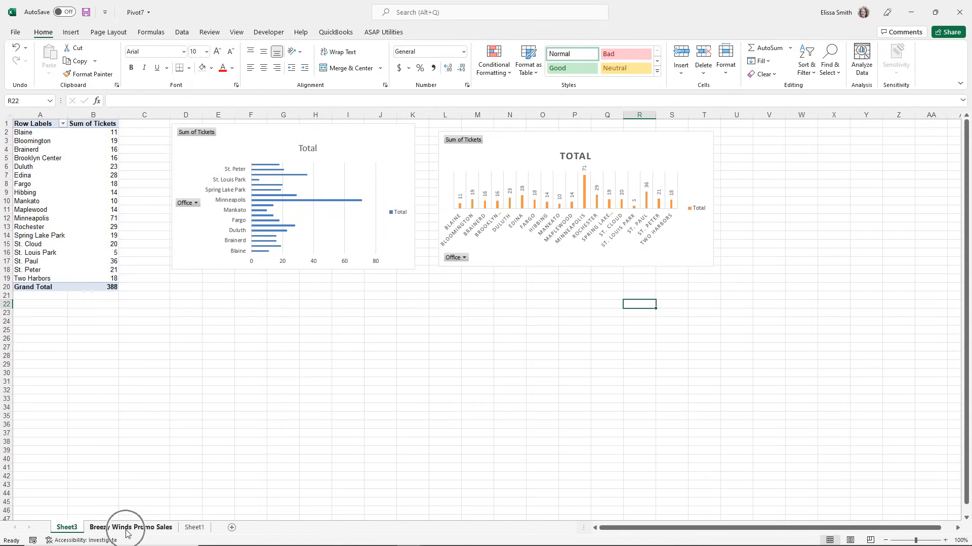
Refresh the clustered bar PivotChart's data and delete that chart from the sheet.
right_click(236, 147)
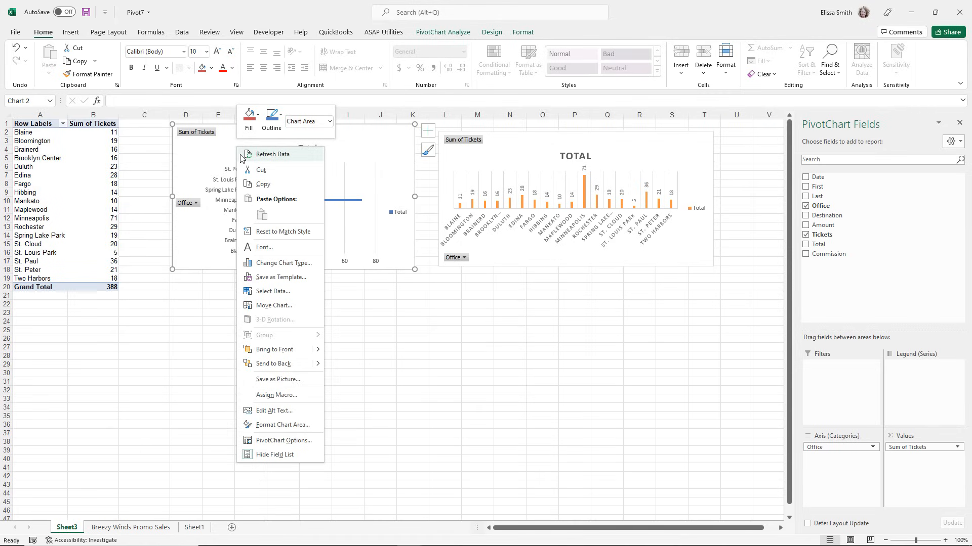
click(252, 154)
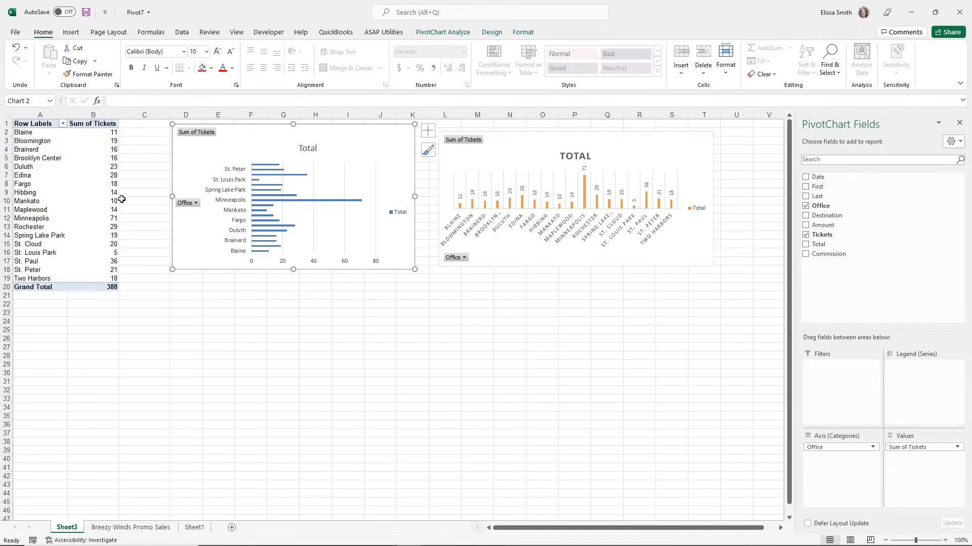
click(59, 201)
click(188, 225)
key(Delete)
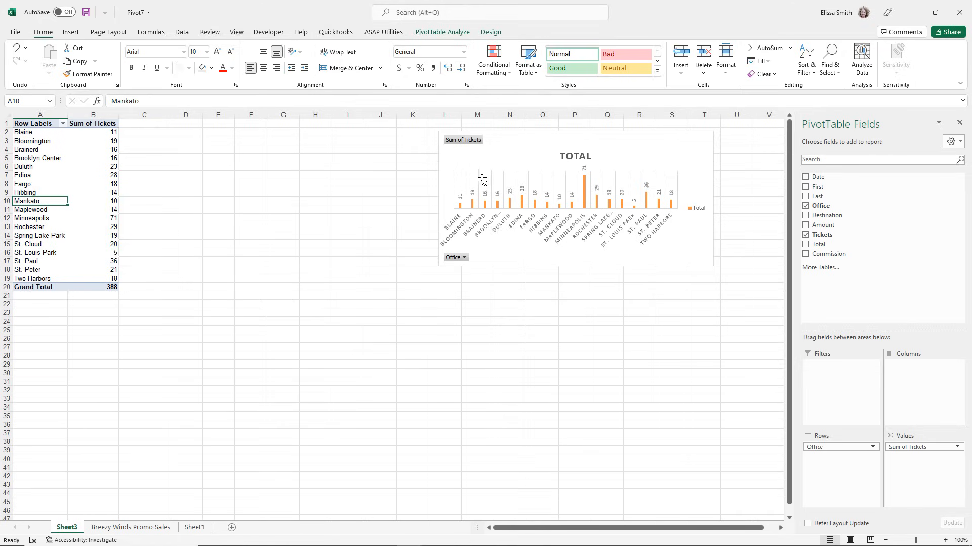
Enlarge the column PivotChart toward the PivotTable so it spans about columns H to T and reaches row 22.
click(450, 158)
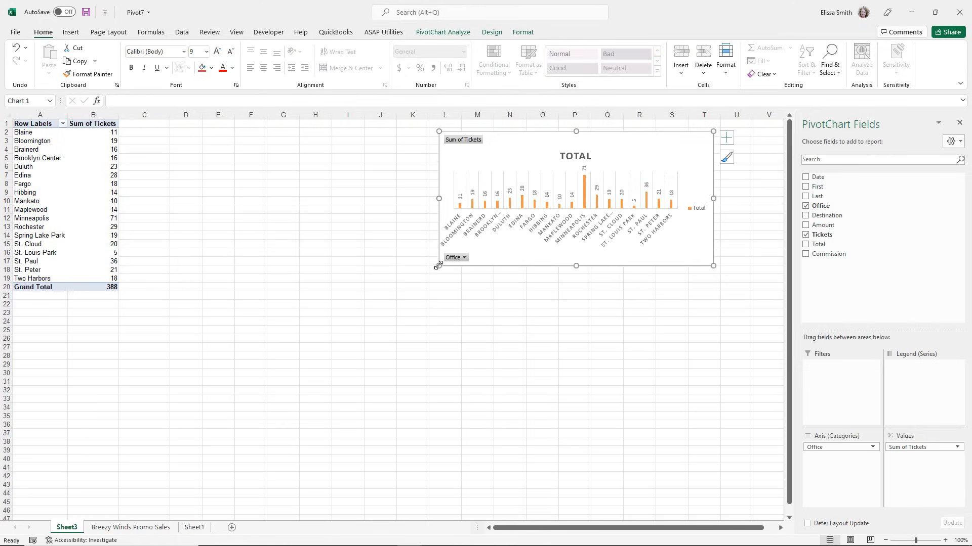
drag(439, 265, 291, 304)
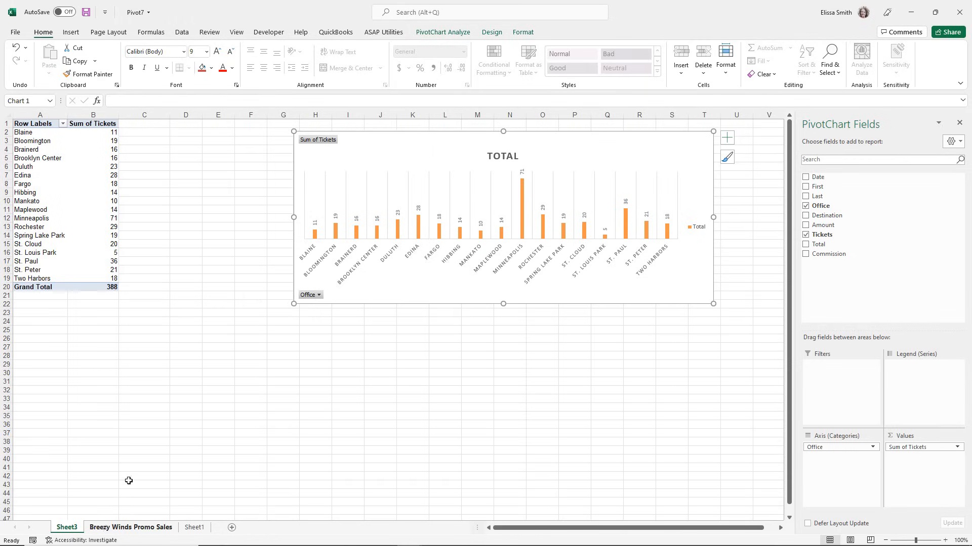
click(202, 229)
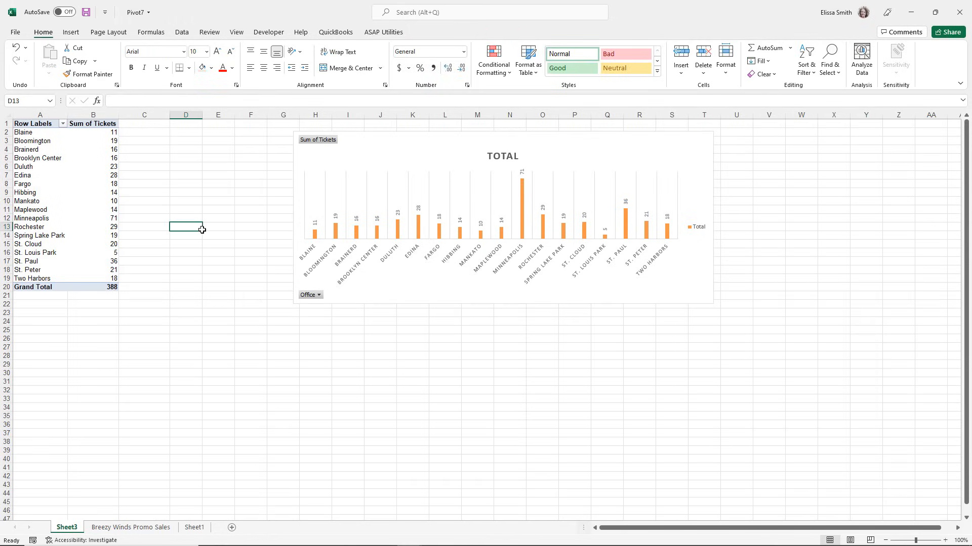